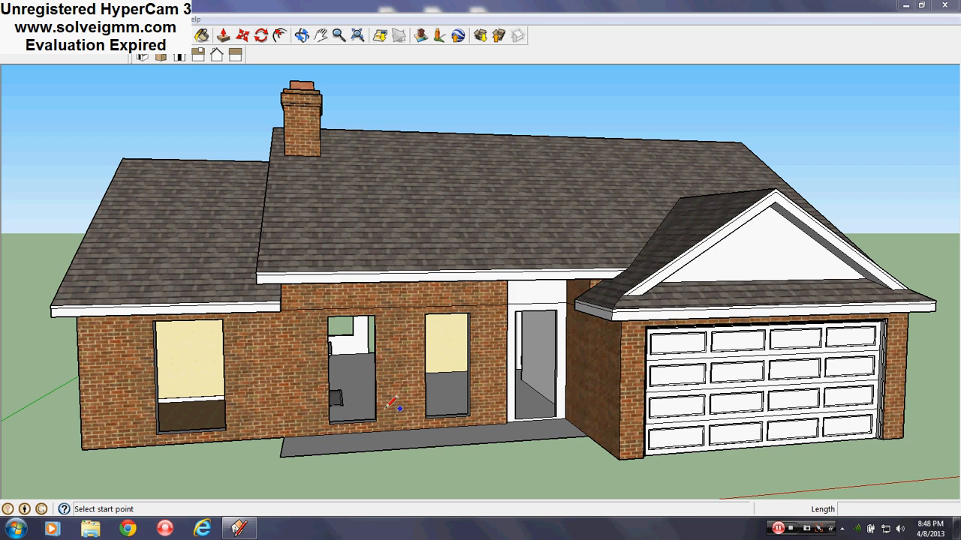
Examine the house exterior from the front, the gable side and the back.
{"action": "middle_click_drag", "start_coordinate": [608, 377], "coordinate": [548, 413]}
{"action": "scroll", "coordinate": [300, 406], "scroll_direction": "down", "scroll_amount": 3}
{"action": "scroll", "coordinate": [181, 403], "scroll_direction": "up", "scroll_amount": 6}
{"action": "middle_click_drag", "start_coordinate": [186, 403], "coordinate": [398, 394]}
{"action": "scroll", "coordinate": [268, 354], "scroll_direction": "down", "scroll_amount": 5}
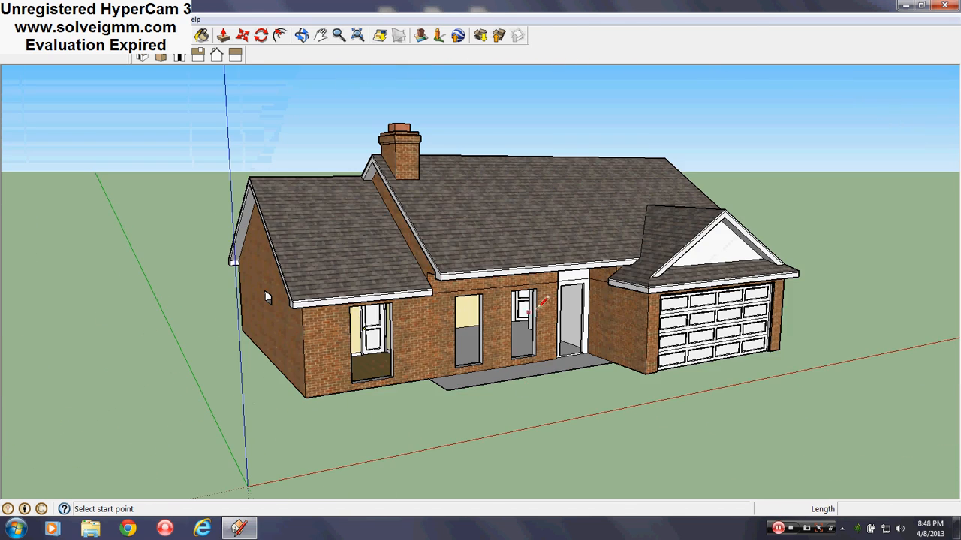
{"action": "middle_click_drag", "start_coordinate": [535, 343], "coordinate": [780, 342]}
{"action": "mouse_move", "coordinate": [331, 362]}
{"action": "middle_mouse_down"}
{"action": "mouse_move", "coordinate": [581, 341]}
{"action": "mouse_move", "coordinate": [102, 366]}
{"action": "mouse_move", "coordinate": [726, 342]}
{"action": "middle_mouse_up"}
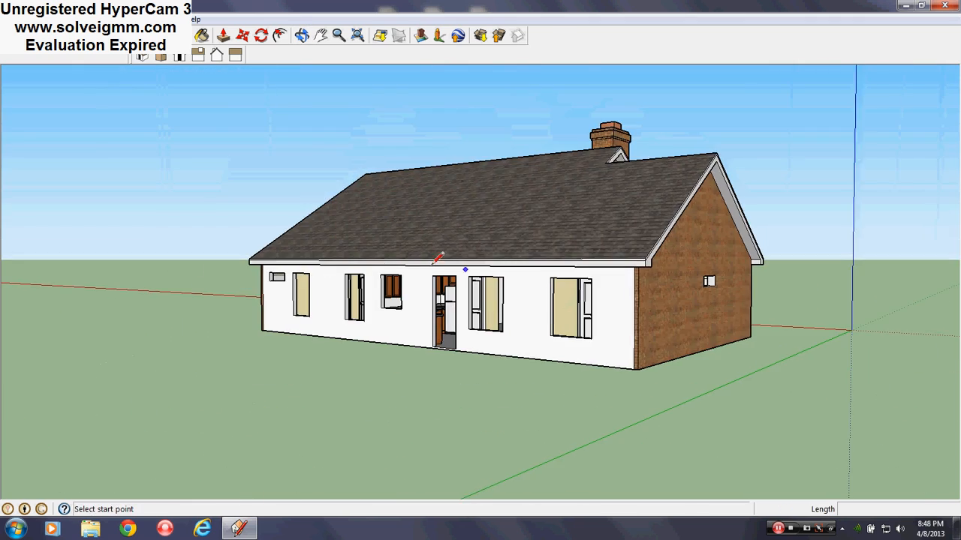
{"action": "middle_click_drag", "start_coordinate": [244, 280], "coordinate": [769, 314]}
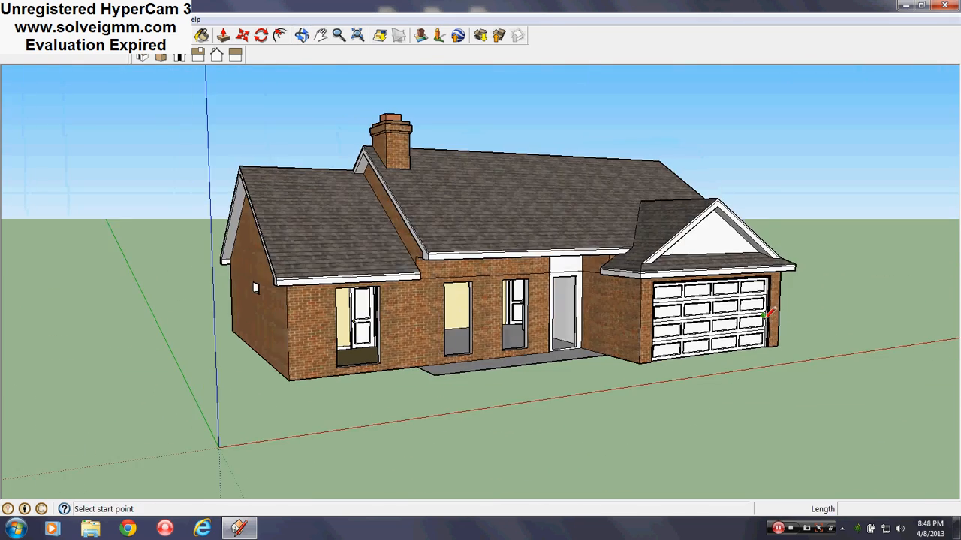
Inspect the empty window openings and brickwork along the front wall of the house.
{"action": "scroll", "coordinate": [712, 328], "scroll_direction": "up", "scroll_amount": 3}
{"action": "scroll", "coordinate": [662, 368], "scroll_direction": "down", "scroll_amount": 4}
{"action": "mouse_move", "coordinate": [663, 369]}
{"action": "middle_mouse_down"}
{"action": "mouse_move", "coordinate": [488, 307]}
{"action": "mouse_move", "coordinate": [334, 328]}
{"action": "mouse_move", "coordinate": [334, 307]}
{"action": "middle_mouse_up"}
{"action": "scroll", "coordinate": [331, 297], "scroll_direction": "up", "scroll_amount": 3}
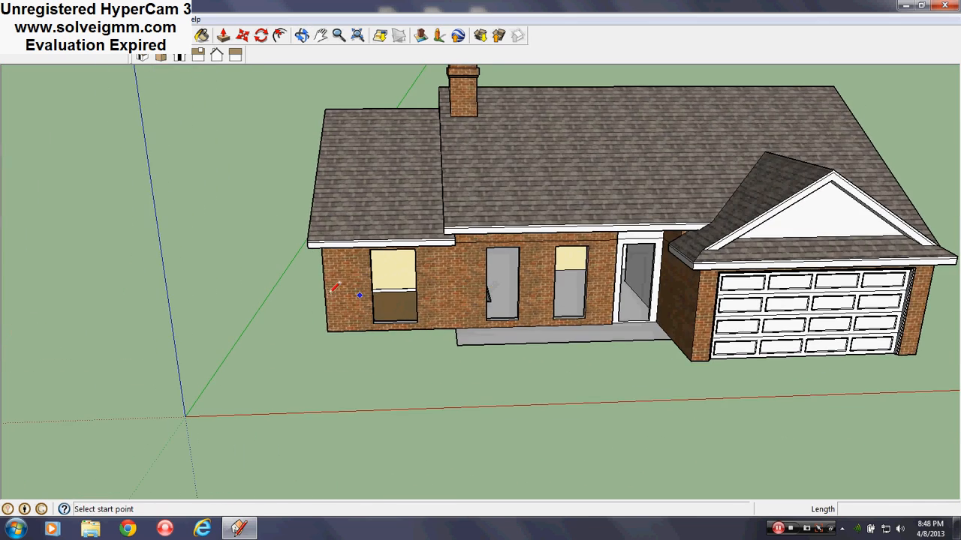
{"action": "scroll", "coordinate": [625, 230], "scroll_direction": "up", "scroll_amount": 3}
{"action": "mouse_move", "coordinate": [625, 230]}
{"action": "middle_mouse_down"}
{"action": "mouse_move", "coordinate": [525, 217]}
{"action": "mouse_move", "coordinate": [521, 203]}
{"action": "middle_mouse_up"}
{"action": "scroll", "coordinate": [503, 218], "scroll_direction": "down", "scroll_amount": 3}
{"action": "scroll", "coordinate": [503, 218], "scroll_direction": "up", "scroll_amount": 3}
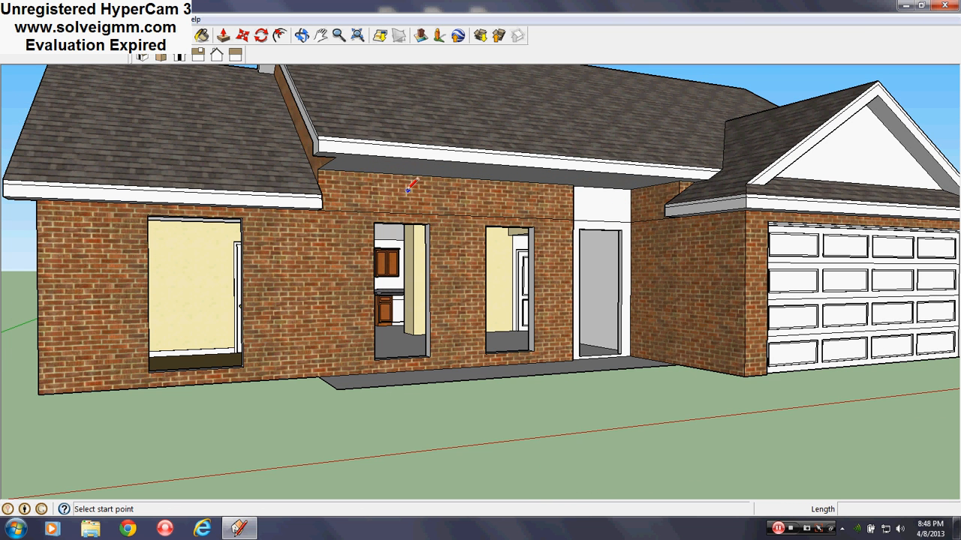
{"action": "scroll", "coordinate": [476, 187], "scroll_direction": "up", "scroll_amount": 5}
{"action": "middle_click_drag", "start_coordinate": [466, 205], "coordinate": [495, 177]}
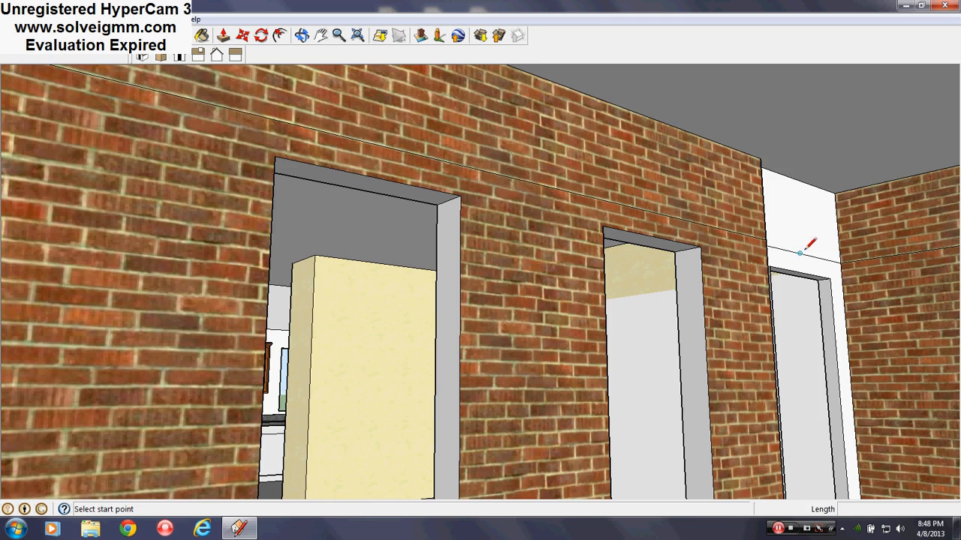
{"action": "middle_click_drag", "start_coordinate": [789, 247], "coordinate": [477, 217]}
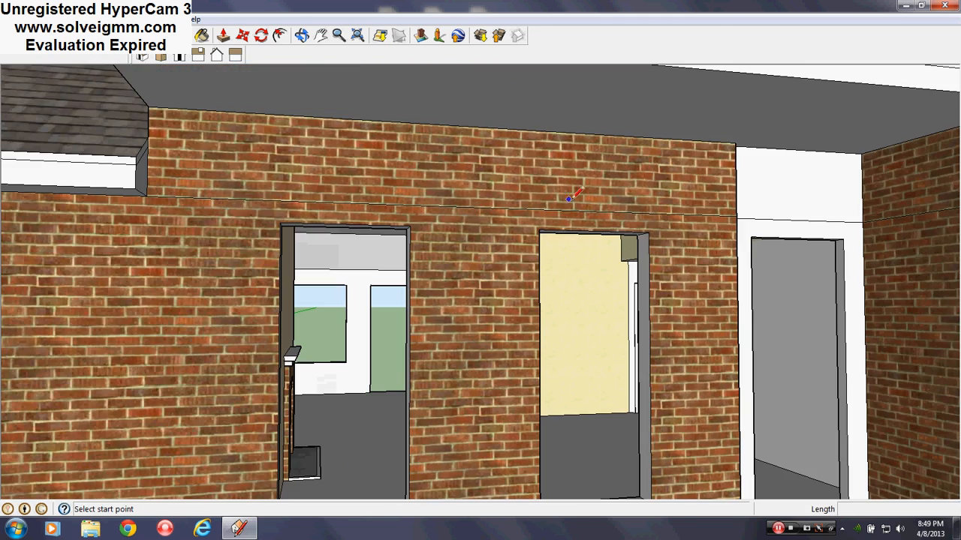
{"action": "middle_click_drag", "start_coordinate": [569, 199], "coordinate": [361, 213]}
{"action": "middle_click_drag", "start_coordinate": [249, 250], "coordinate": [469, 229]}
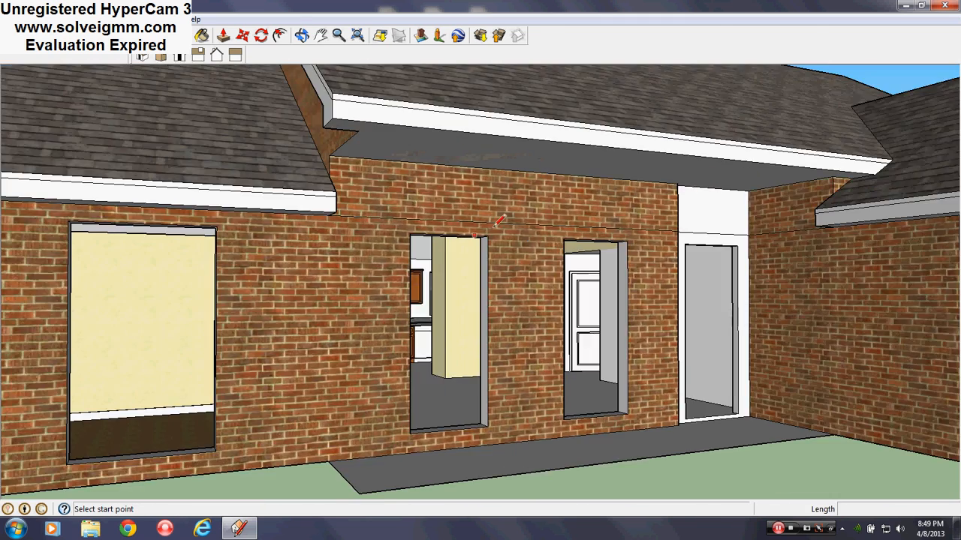
{"action": "scroll", "coordinate": [469, 228], "scroll_direction": "down", "scroll_amount": 3}
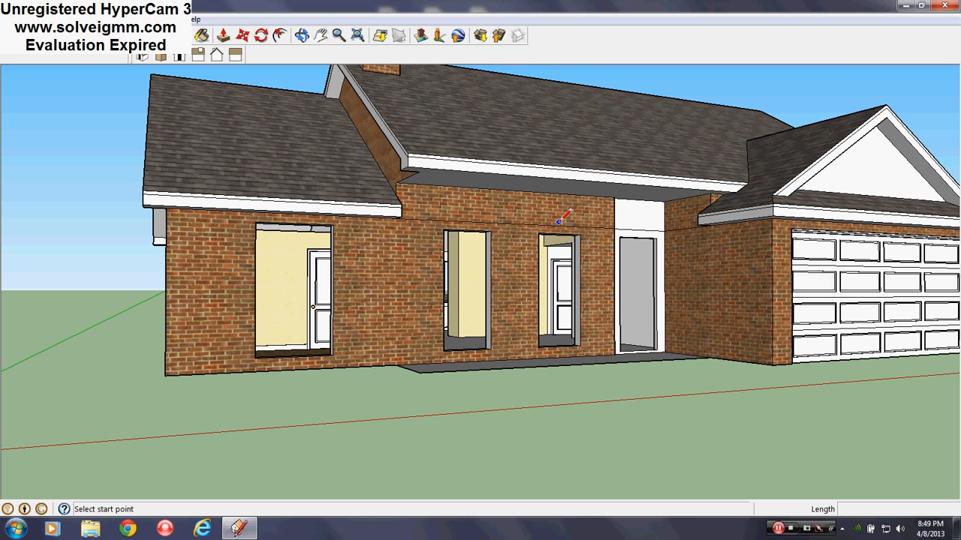
{"action": "scroll", "coordinate": [291, 379], "scroll_direction": "down", "scroll_amount": 3}
{"action": "scroll", "coordinate": [356, 308], "scroll_direction": "up", "scroll_amount": 3}
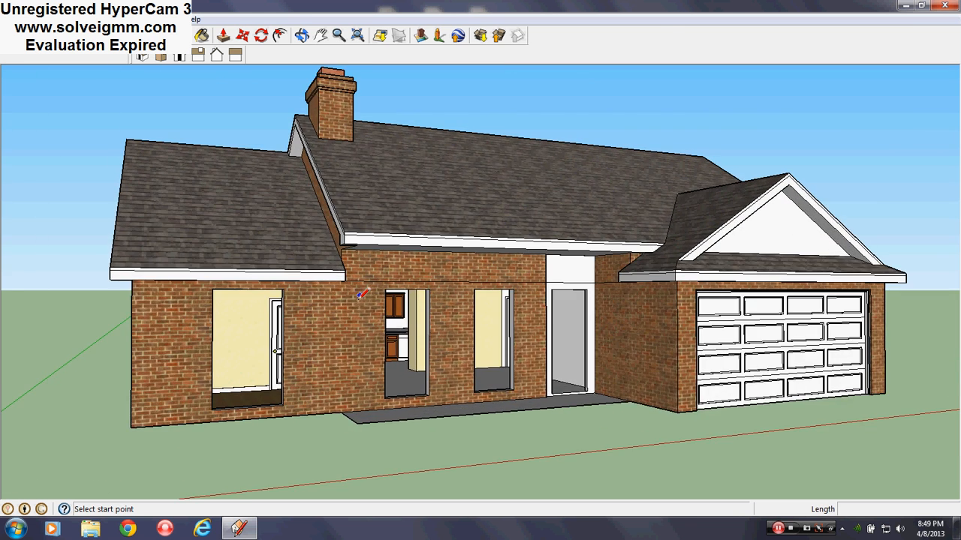
{"action": "middle_click_drag", "start_coordinate": [352, 312], "coordinate": [360, 292]}
{"action": "scroll", "coordinate": [375, 300], "scroll_direction": "down", "scroll_amount": 1}
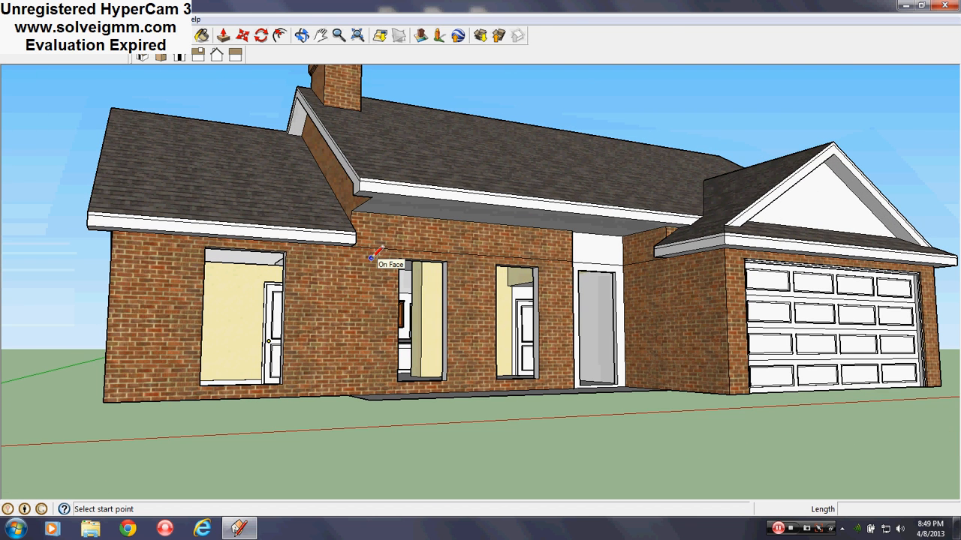
{"action": "middle_click_drag", "start_coordinate": [470, 174], "coordinate": [447, 293]}
{"action": "scroll", "coordinate": [618, 210], "scroll_direction": "down", "scroll_amount": 3}
{"action": "scroll", "coordinate": [210, 313], "scroll_direction": "up", "scroll_amount": 5}
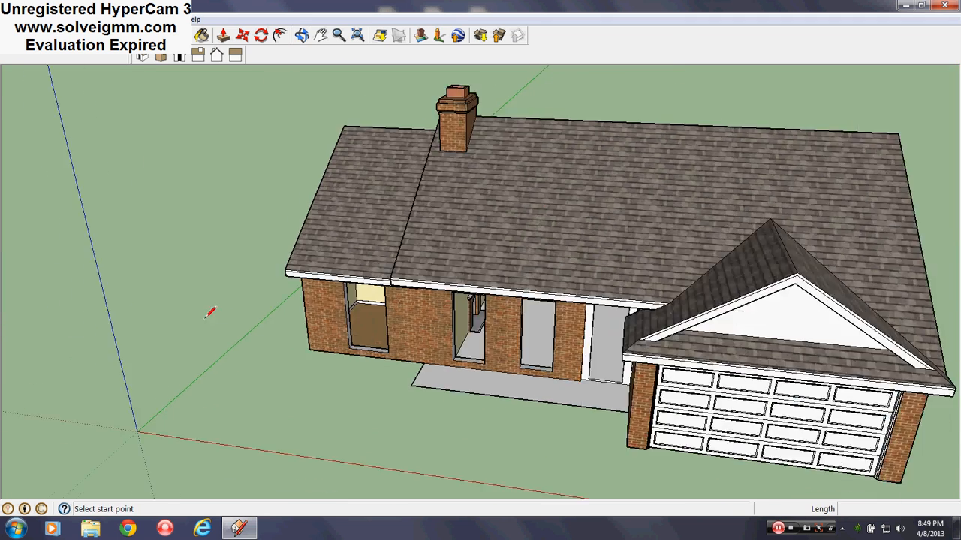
{"action": "middle_click_drag", "start_coordinate": [291, 317], "coordinate": [298, 297]}
Review the model's layer list and their visibility settings.
{"action": "left_click", "coordinate": [166, 19]}
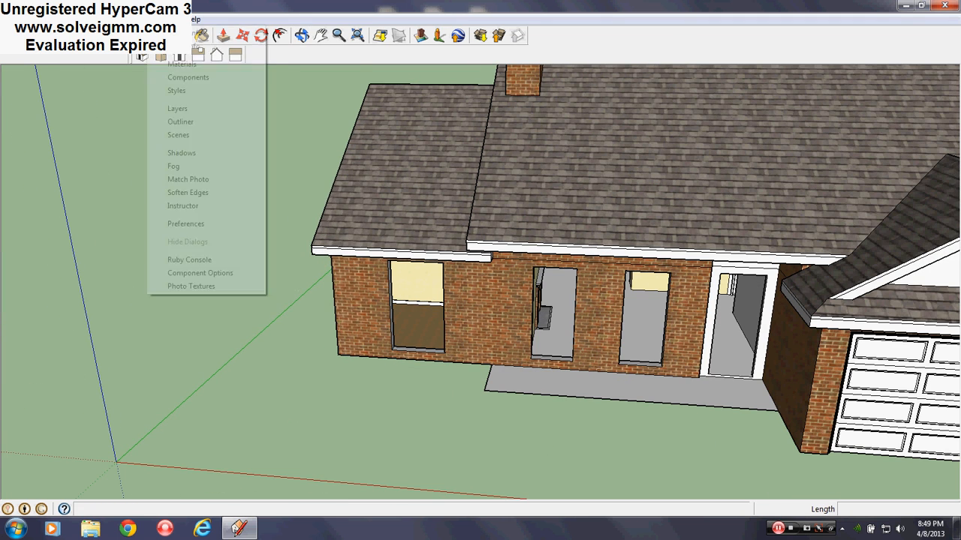
{"action": "left_click", "coordinate": [203, 100]}
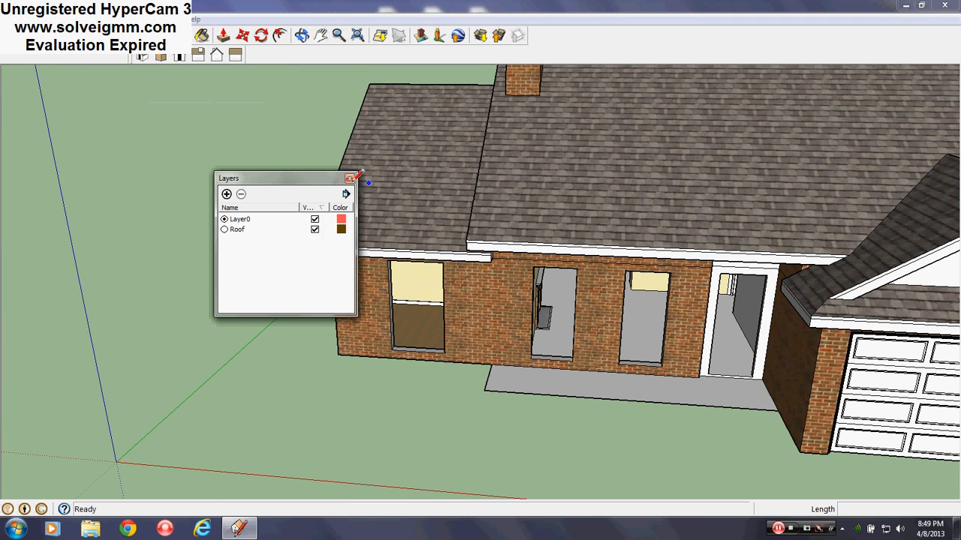
{"action": "left_click", "coordinate": [350, 180]}
Fill the front window opening nearest the gable end with a face by drawing a diagonal line across its lower corner, and erase that line.
{"action": "scroll", "coordinate": [406, 351], "scroll_direction": "up", "scroll_amount": 3}
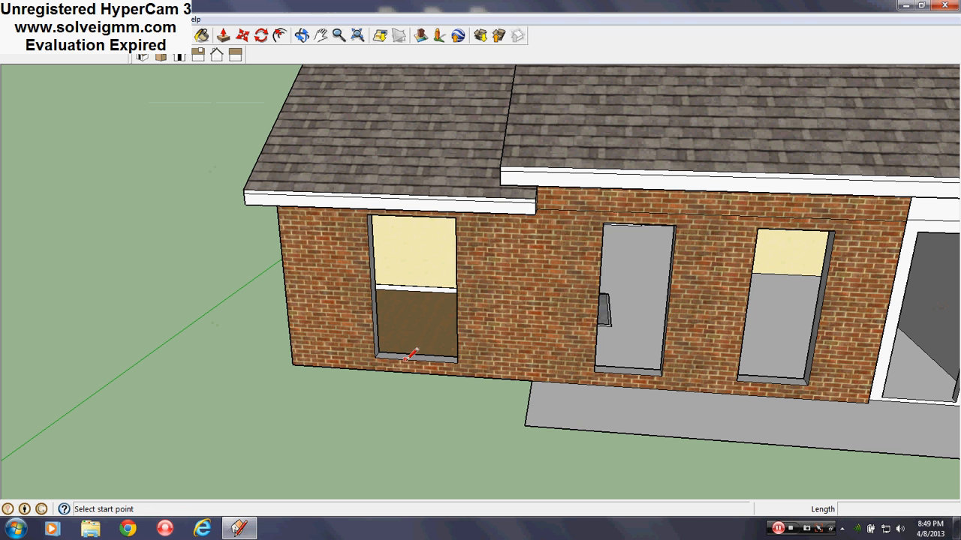
{"action": "left_click", "coordinate": [415, 360]}
{"action": "left_click", "coordinate": [373, 320]}
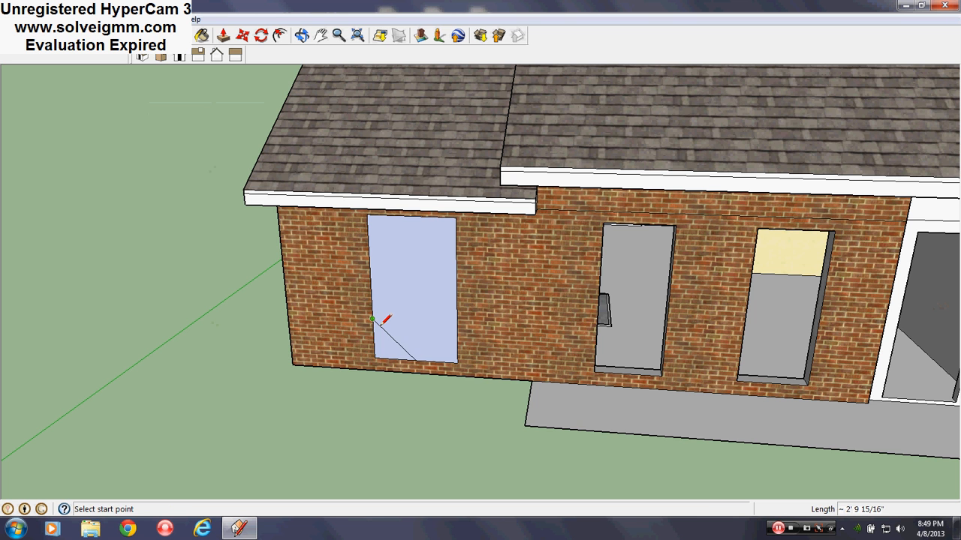
{"action": "right_click", "coordinate": [383, 333]}
{"action": "left_click", "coordinate": [396, 346]}
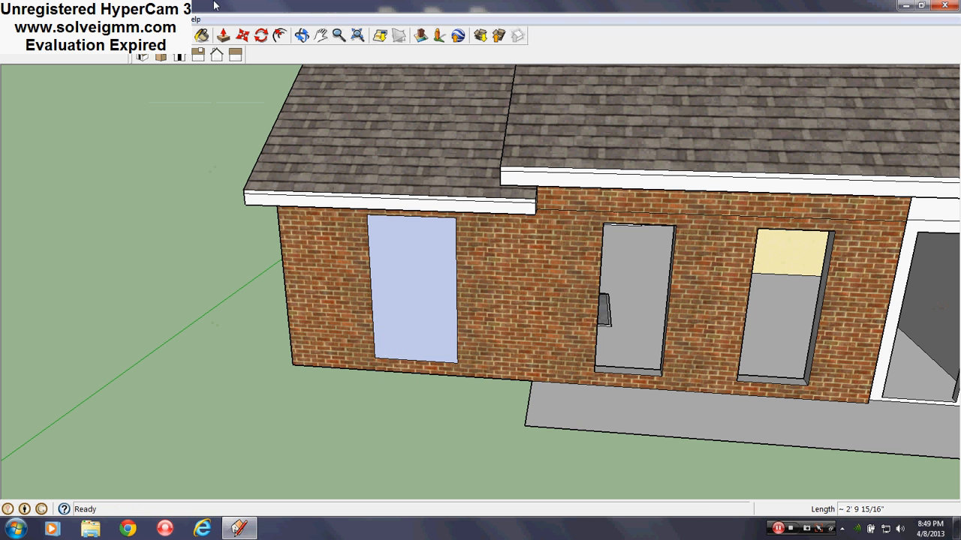
Copy the window face about 13' 10" away onto the open ground beside the house, and erase the original face from the opening.
{"action": "left_click", "coordinate": [242, 36]}
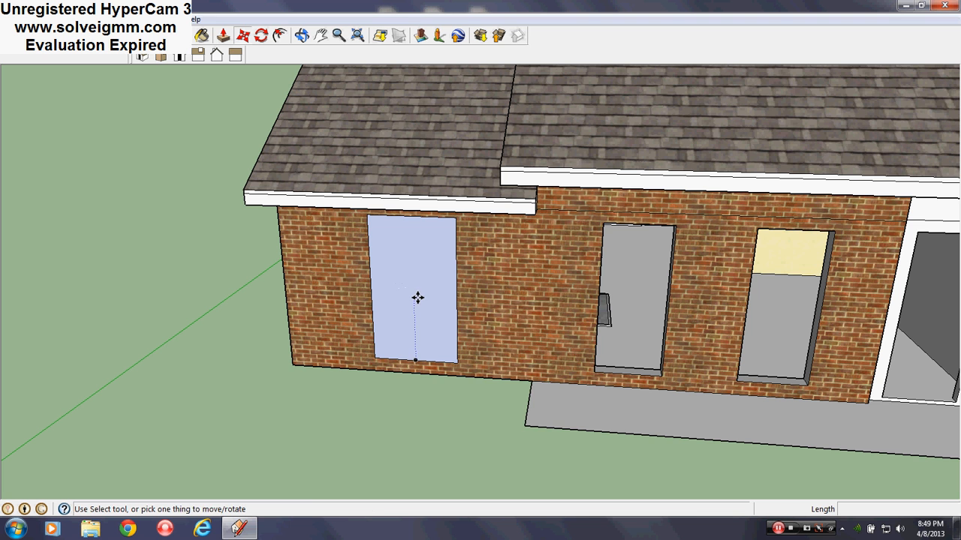
{"action": "right_click", "coordinate": [430, 302]}
{"action": "key", "text": "Escape"}
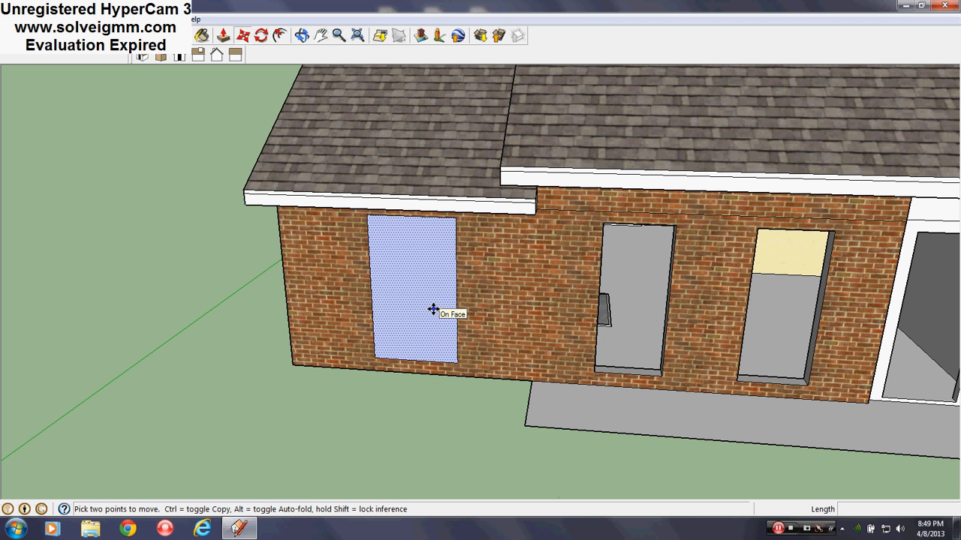
{"action": "key", "text": "ctrl"}
{"action": "left_click", "coordinate": [434, 307]}
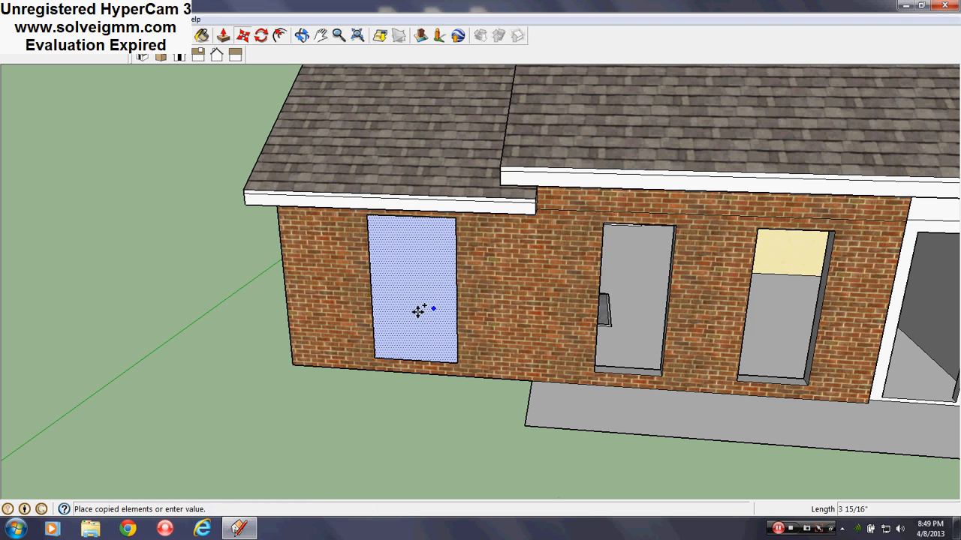
{"action": "left_click", "coordinate": [154, 300]}
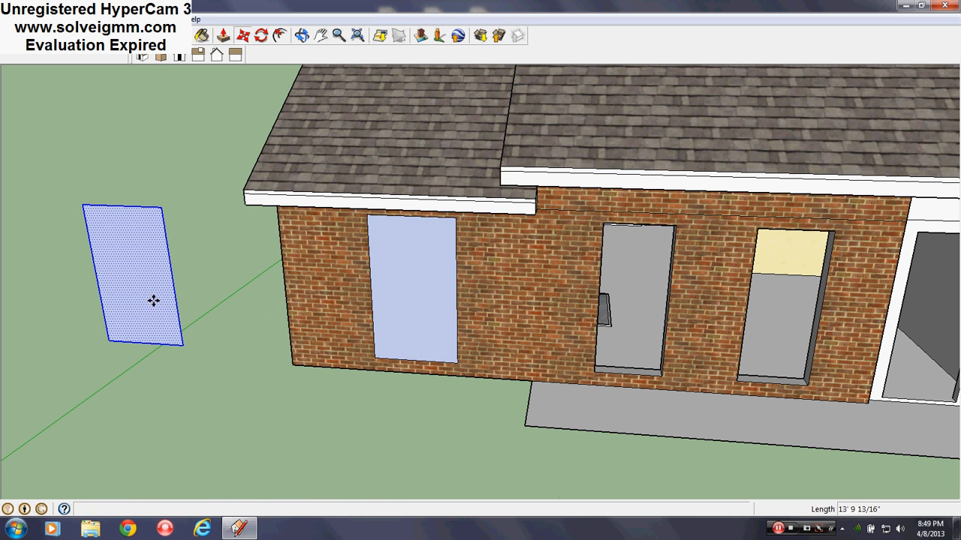
{"action": "right_click", "coordinate": [430, 302]}
{"action": "left_click", "coordinate": [456, 321]}
{"action": "mouse_move", "coordinate": [714, 408]}
{"action": "middle_mouse_down"}
{"action": "mouse_move", "coordinate": [379, 361]}
{"action": "mouse_move", "coordinate": [528, 386]}
{"action": "mouse_move", "coordinate": [351, 348]}
{"action": "mouse_move", "coordinate": [313, 361]}
{"action": "mouse_move", "coordinate": [282, 351]}
{"action": "middle_mouse_up"}
{"action": "scroll", "coordinate": [307, 349], "scroll_direction": "up", "scroll_amount": 4}
{"action": "mouse_move", "coordinate": [544, 376]}
{"action": "middle_mouse_down"}
{"action": "mouse_move", "coordinate": [553, 407]}
{"action": "mouse_move", "coordinate": [328, 83]}
{"action": "middle_mouse_up"}
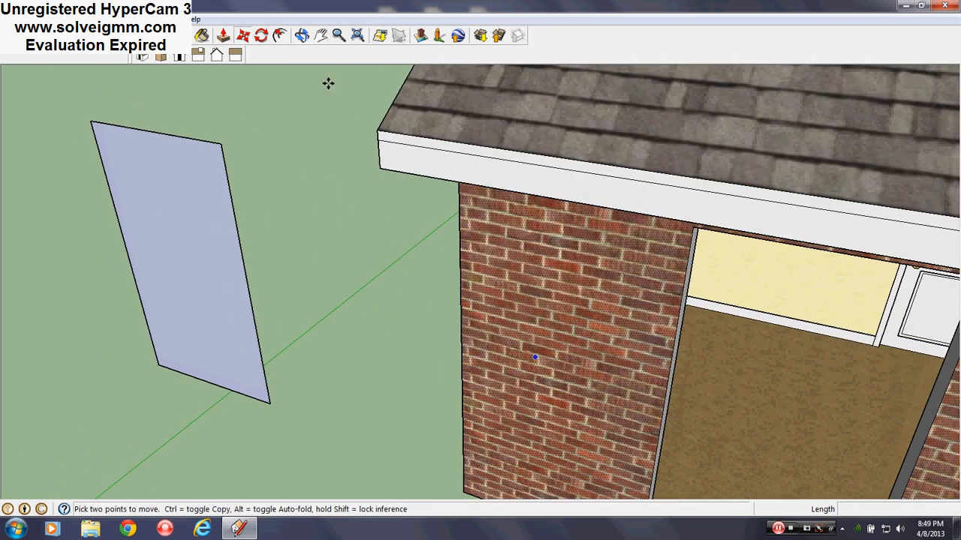
{"action": "left_click", "coordinate": [201, 36]}
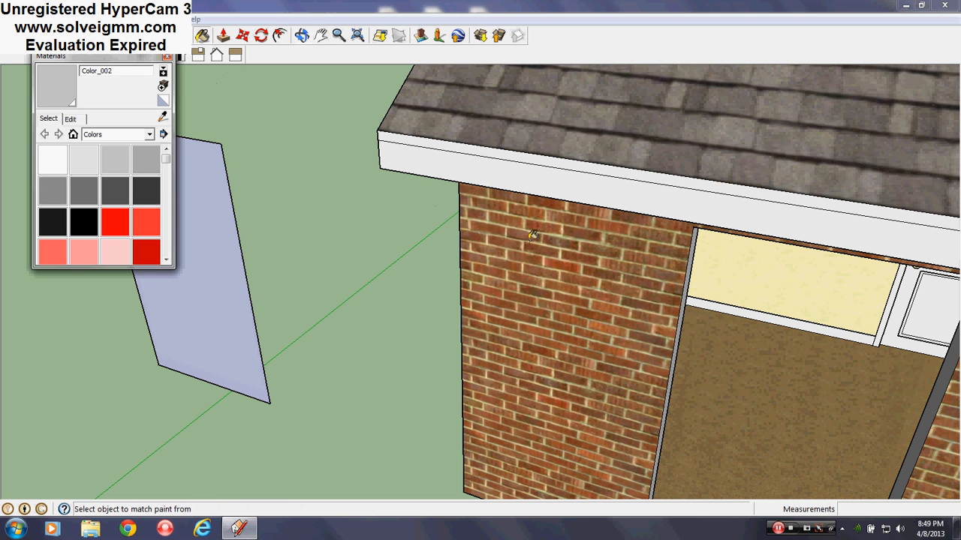
{"action": "scroll", "coordinate": [600, 252], "scroll_direction": "down", "scroll_amount": 4}
{"action": "scroll", "coordinate": [285, 294], "scroll_direction": "up", "scroll_amount": 2}
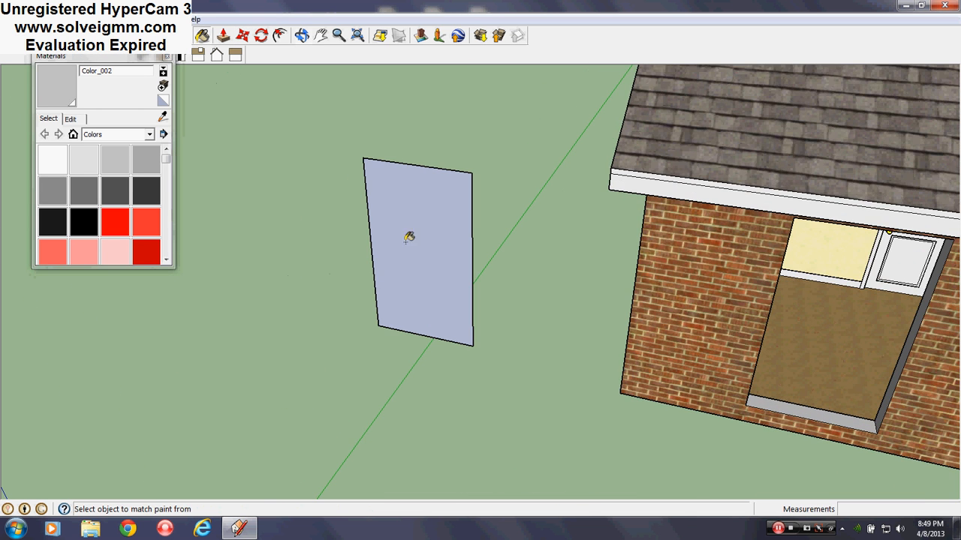
{"action": "left_click", "coordinate": [166, 57]}
Make a second copy of the loose window panel, placed farther from the house along the red axis.
{"action": "key", "text": "l"}
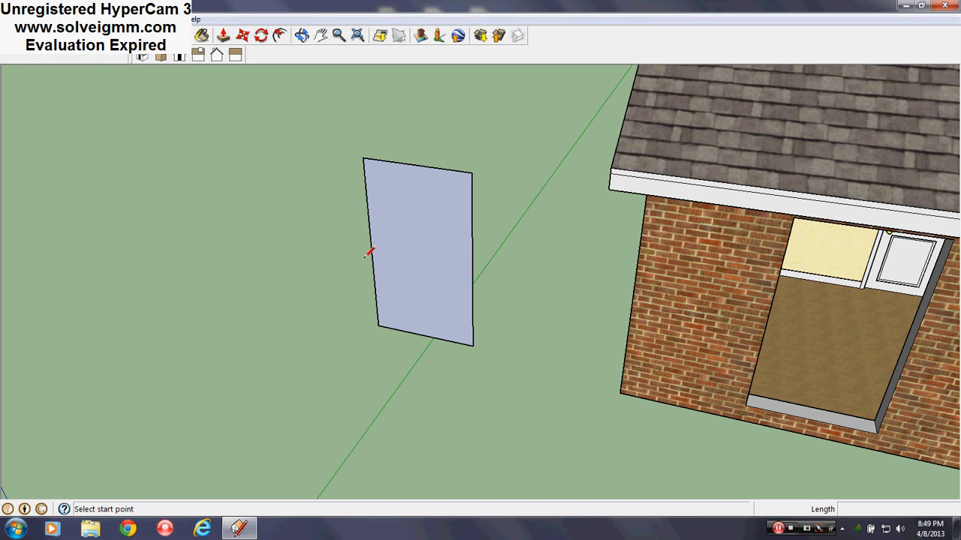
{"action": "right_click", "coordinate": [404, 241]}
{"action": "left_click", "coordinate": [242, 35]}
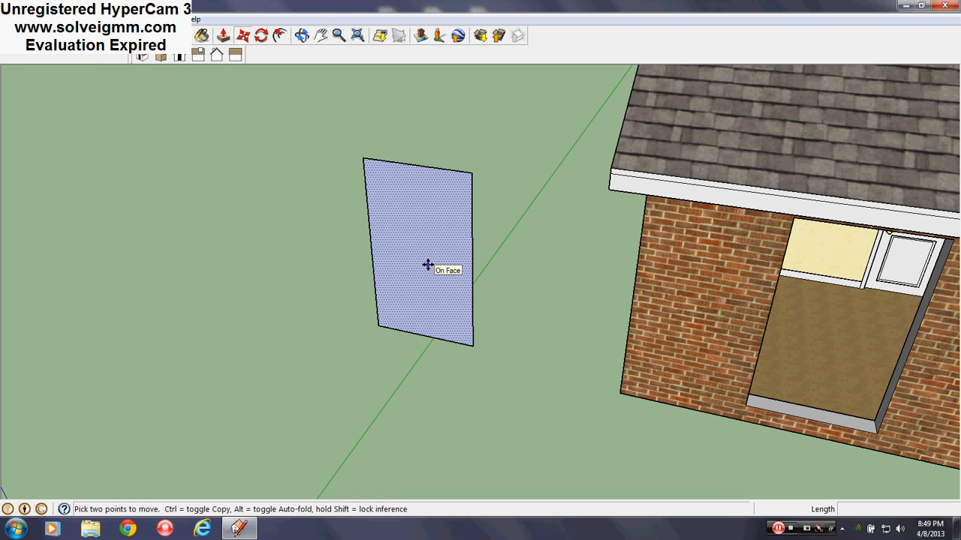
{"action": "key", "text": "ctrl"}
{"action": "left_click", "coordinate": [432, 265]}
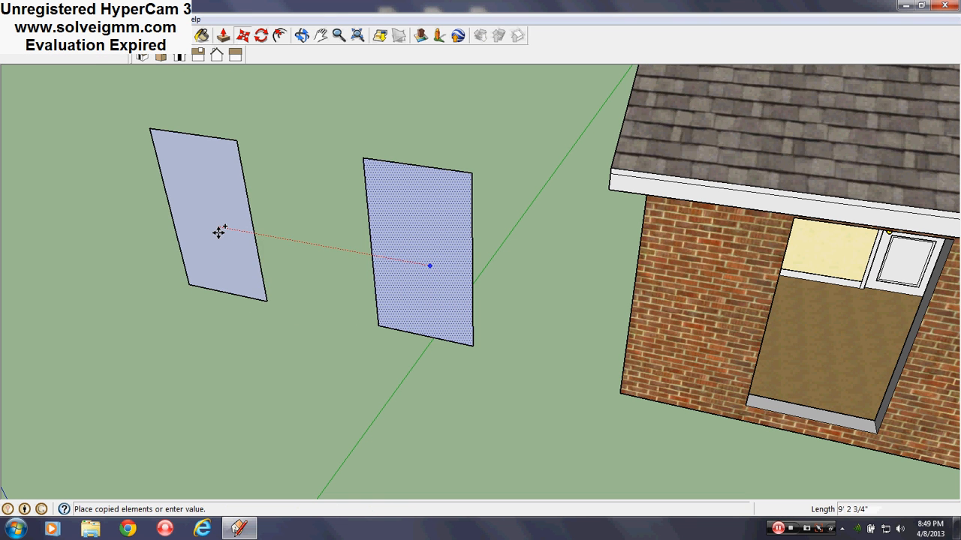
{"action": "left_click", "coordinate": [203, 227]}
{"action": "key", "text": "Escape"}
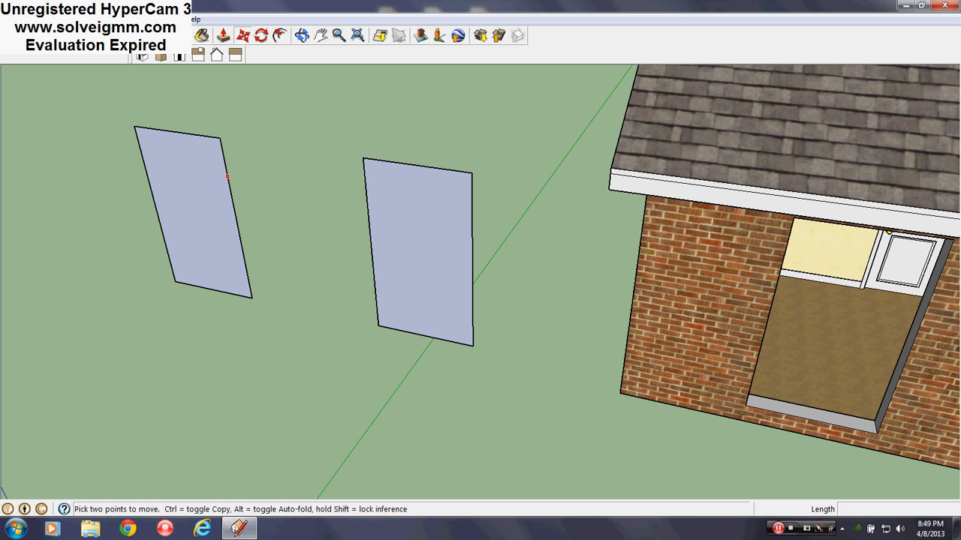
Examine the two loose window panels standing beside the house.
{"action": "key", "text": "l"}
{"action": "scroll", "coordinate": [462, 295], "scroll_direction": "down", "scroll_amount": 3}
{"action": "scroll", "coordinate": [462, 295], "scroll_direction": "up", "scroll_amount": 5}
{"action": "middle_click_drag", "start_coordinate": [462, 295], "coordinate": [448, 266]}
{"action": "scroll", "coordinate": [448, 267], "scroll_direction": "down", "scroll_amount": 4}
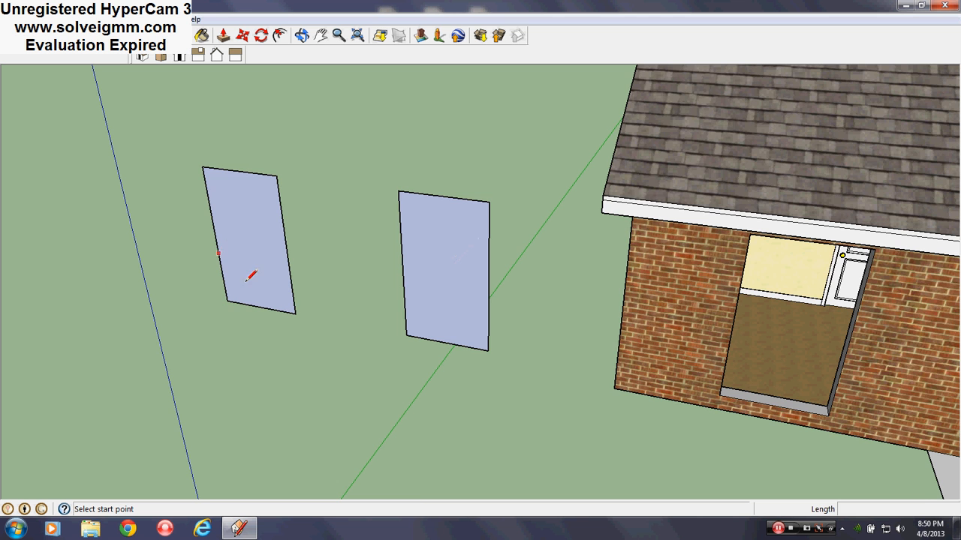
{"action": "scroll", "coordinate": [406, 218], "scroll_direction": "up", "scroll_amount": 3}
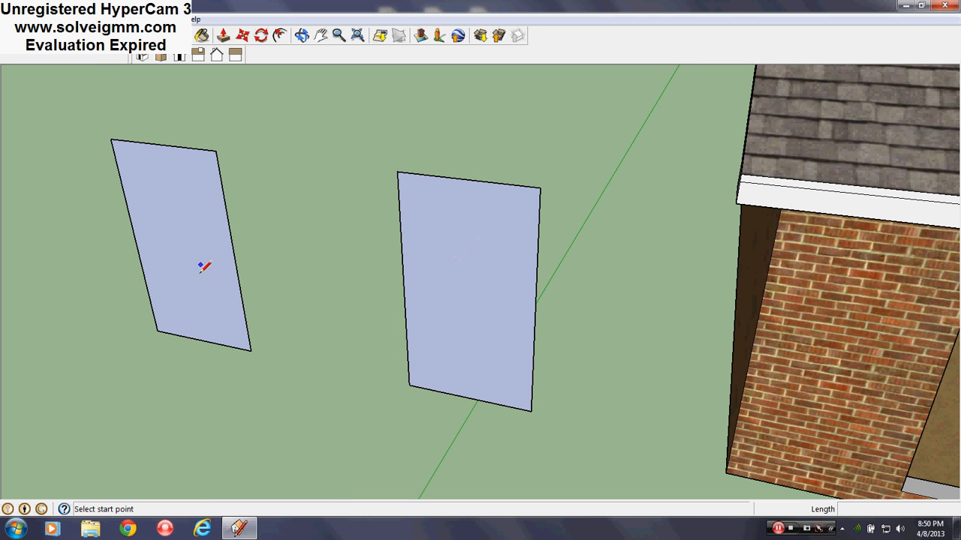
{"action": "scroll", "coordinate": [494, 325], "scroll_direction": "up", "scroll_amount": 1}
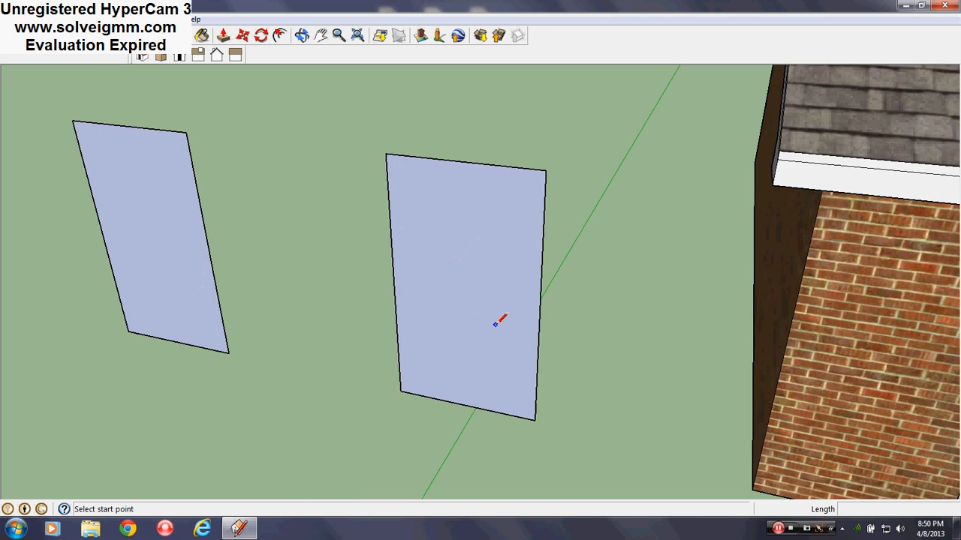
{"action": "middle_click_drag", "start_coordinate": [494, 325], "coordinate": [453, 307]}
{"action": "scroll", "coordinate": [453, 269], "scroll_direction": "up", "scroll_amount": 1}
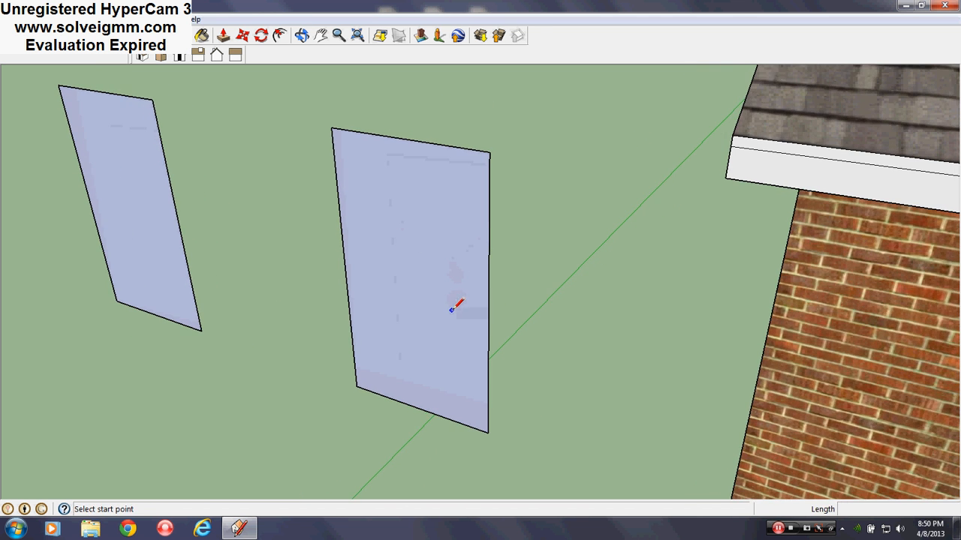
Sample the Color_001 white from the roof fascia and paint the loose panel nearest the house with it.
{"action": "left_click", "coordinate": [201, 37]}
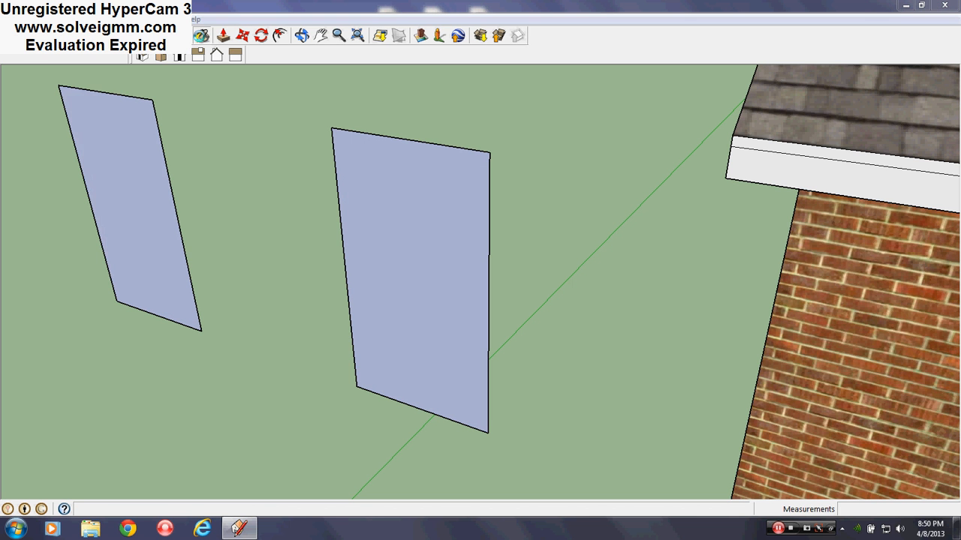
{"action": "left_click", "coordinate": [162, 118]}
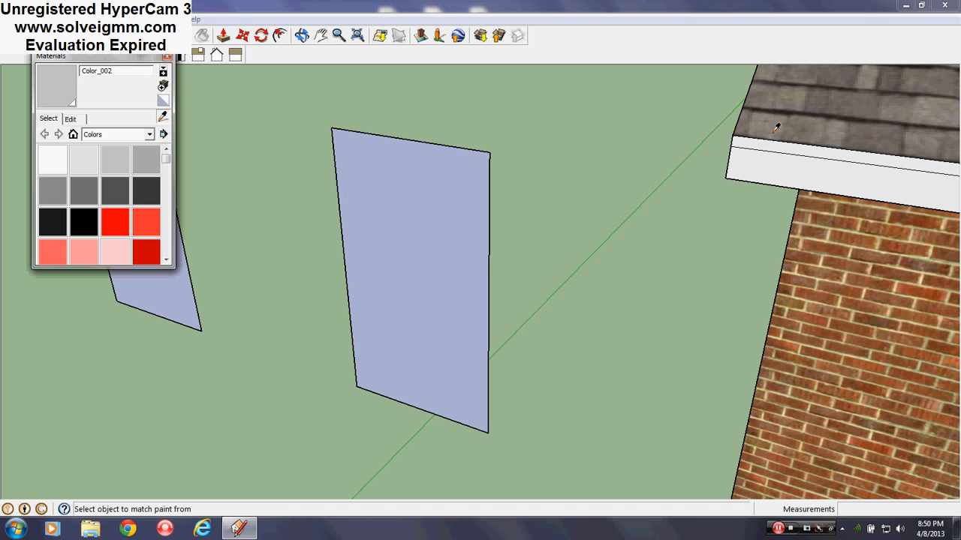
{"action": "left_click", "coordinate": [776, 156]}
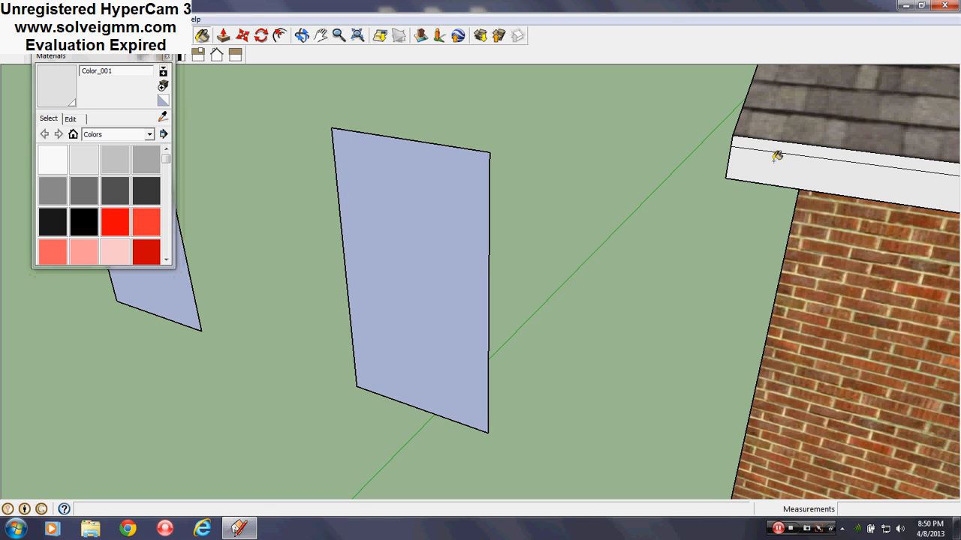
{"action": "left_click", "coordinate": [454, 241]}
{"action": "left_click", "coordinate": [167, 58]}
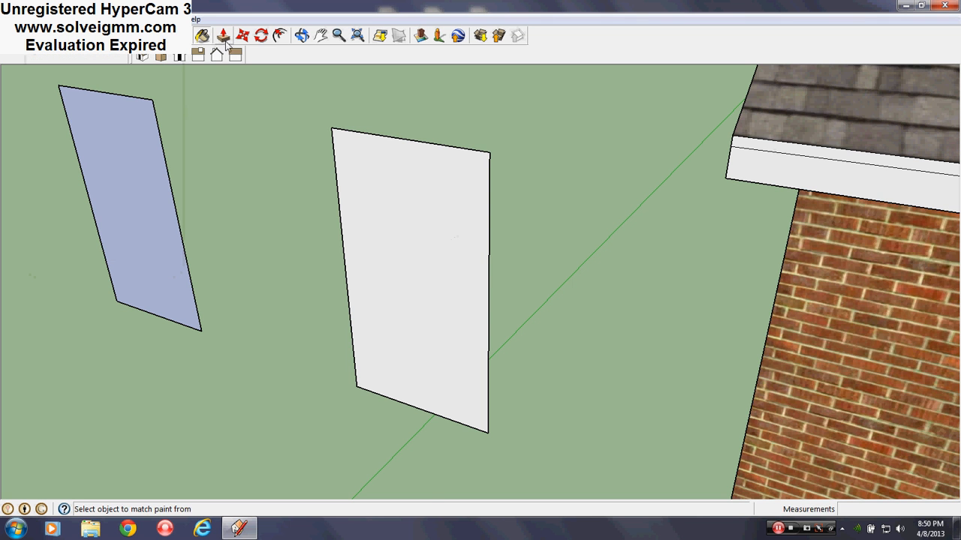
Push/Pull the white panel's face outward 1.5 inches to turn it into a thin slab.
{"action": "left_click", "coordinate": [223, 36]}
{"action": "left_click_drag", "start_coordinate": [379, 248], "coordinate": [311, 297]}
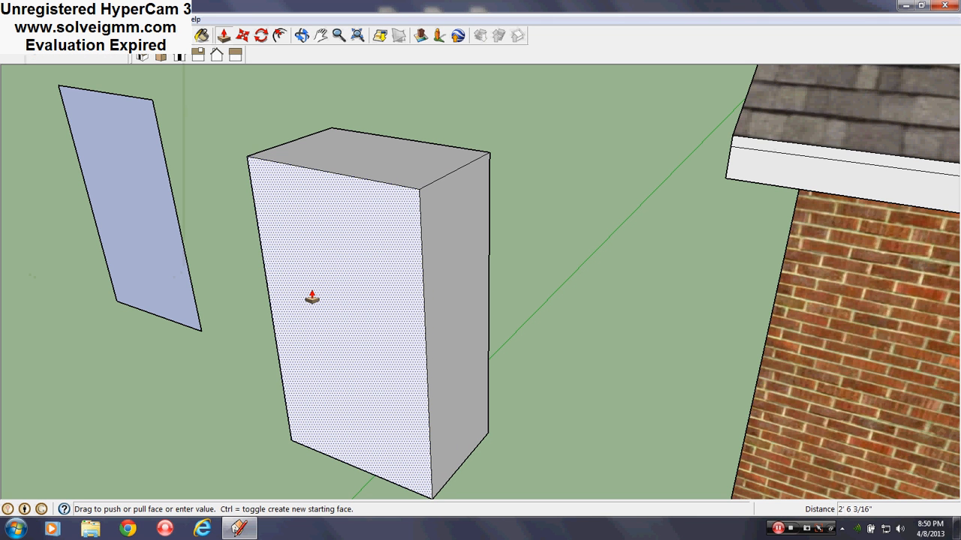
{"action": "type", "text": "1.5"}
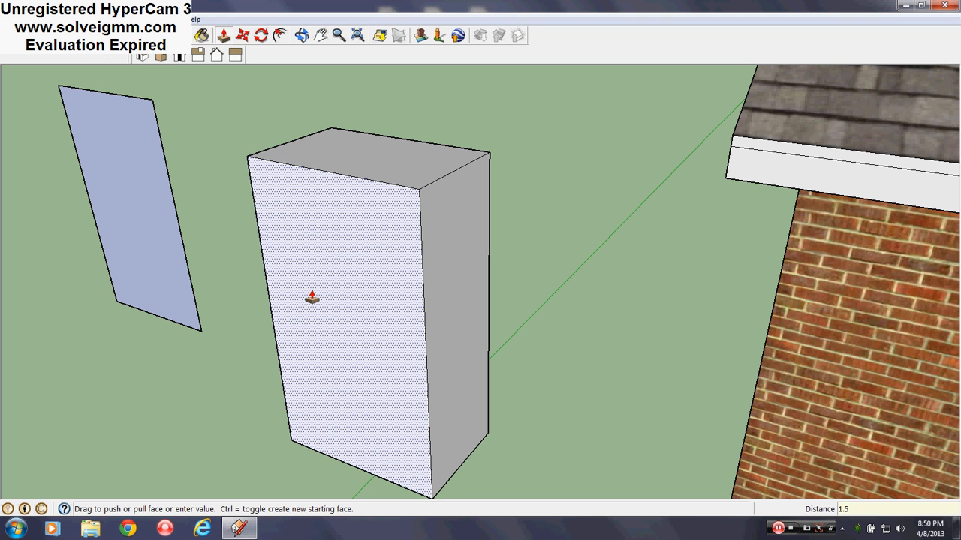
{"action": "key", "text": "Return"}
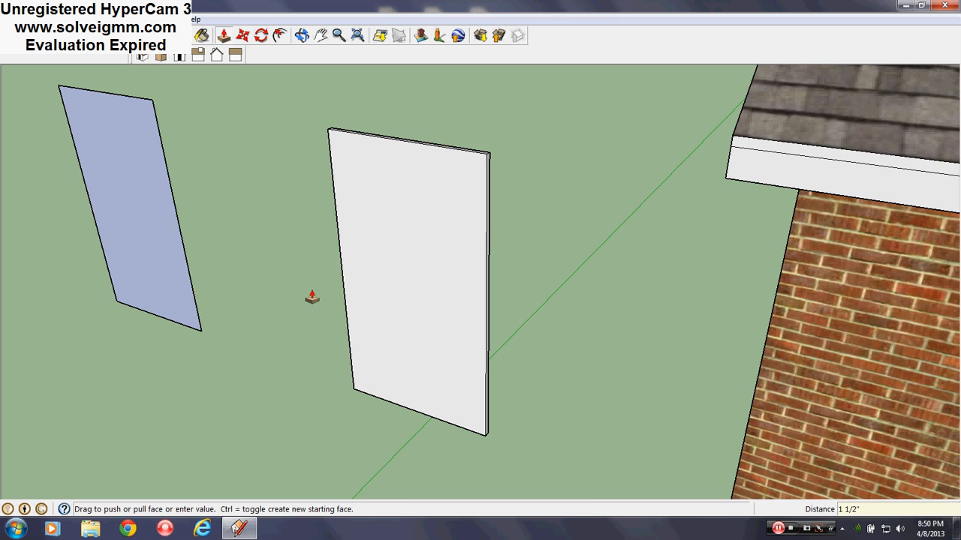
Examine the white slab and the plain panel from several angles against the house's front openings.
{"action": "middle_click_drag", "start_coordinate": [367, 259], "coordinate": [378, 272]}
{"action": "middle_click_drag", "start_coordinate": [395, 311], "coordinate": [408, 283]}
{"action": "key", "text": "l"}
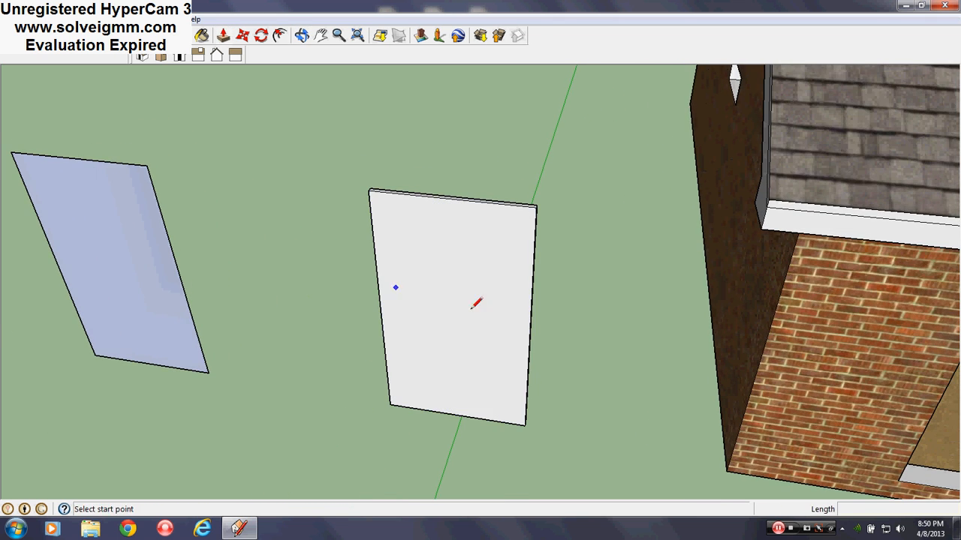
{"action": "middle_click_drag", "start_coordinate": [476, 302], "coordinate": [623, 180]}
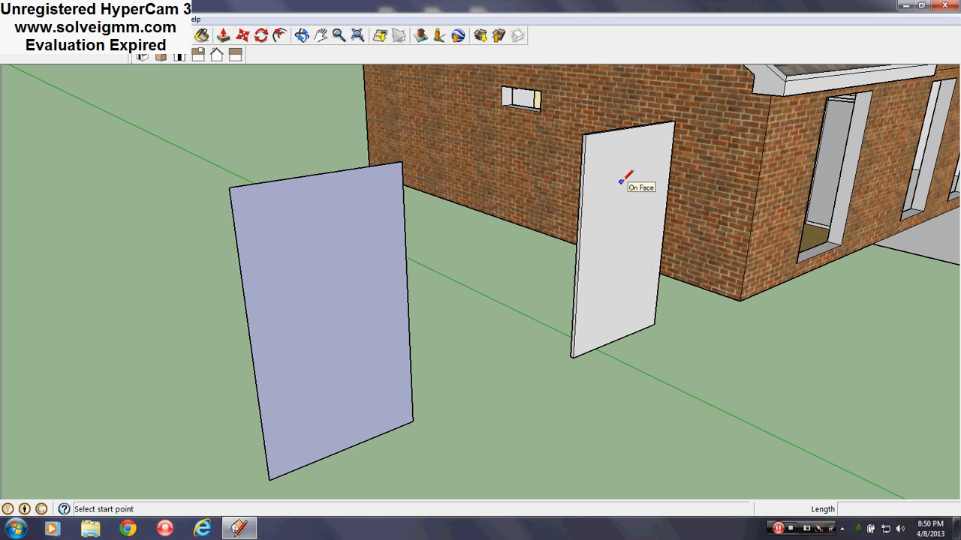
{"action": "middle_click_drag", "start_coordinate": [292, 268], "coordinate": [557, 190]}
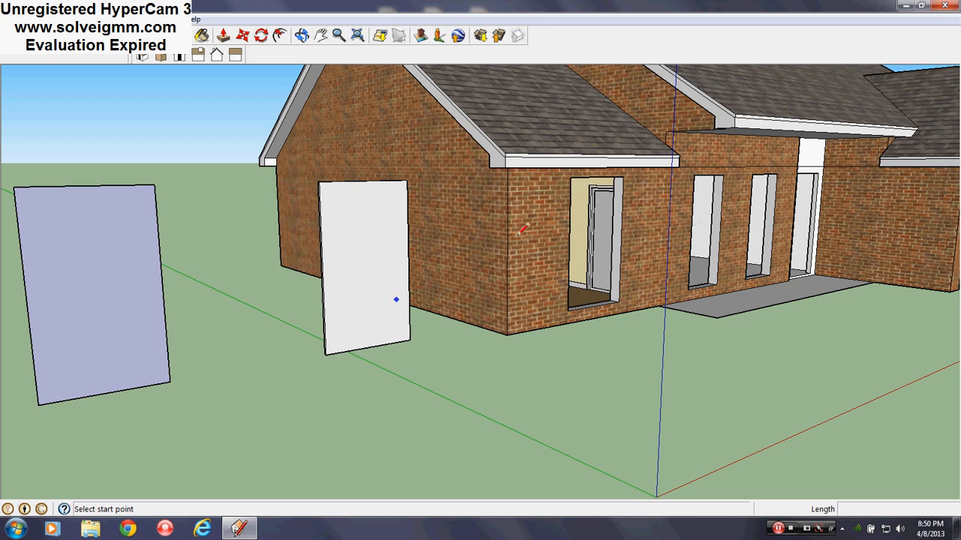
{"action": "scroll", "coordinate": [521, 229], "scroll_direction": "down", "scroll_amount": 3}
{"action": "scroll", "coordinate": [381, 279], "scroll_direction": "up", "scroll_amount": 4}
{"action": "middle_click_drag", "start_coordinate": [518, 242], "coordinate": [574, 312]}
{"action": "scroll", "coordinate": [403, 209], "scroll_direction": "down", "scroll_amount": 3}
{"action": "scroll", "coordinate": [484, 305], "scroll_direction": "up", "scroll_amount": 3}
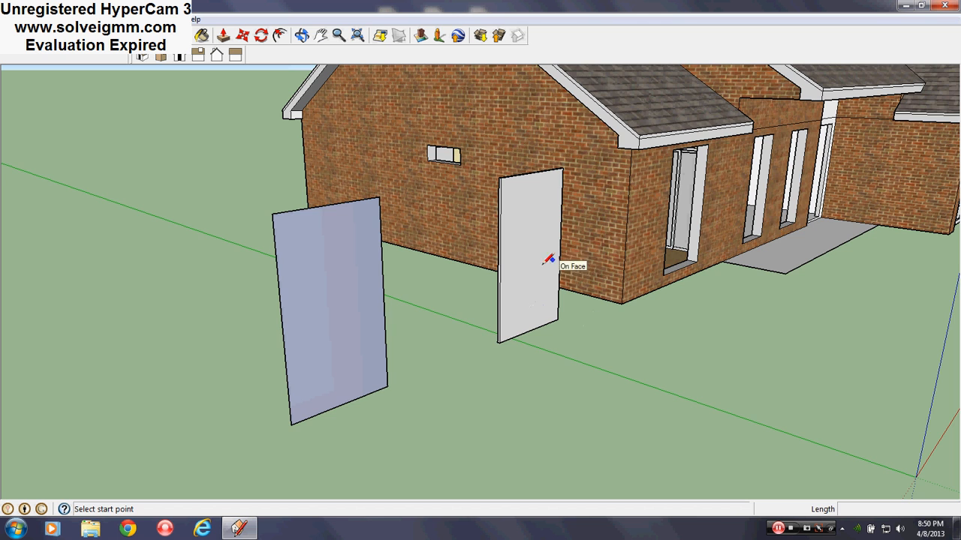
{"action": "scroll", "coordinate": [350, 290], "scroll_direction": "up", "scroll_amount": 2}
{"action": "mouse_move", "coordinate": [350, 290]}
{"action": "middle_mouse_down"}
{"action": "mouse_move", "coordinate": [311, 307]}
{"action": "mouse_move", "coordinate": [108, 292]}
{"action": "mouse_move", "coordinate": [38, 315]}
{"action": "middle_mouse_up"}
{"action": "scroll", "coordinate": [197, 200], "scroll_direction": "up", "scroll_amount": 2}
{"action": "middle_click_drag", "start_coordinate": [198, 200], "coordinate": [157, 208]}
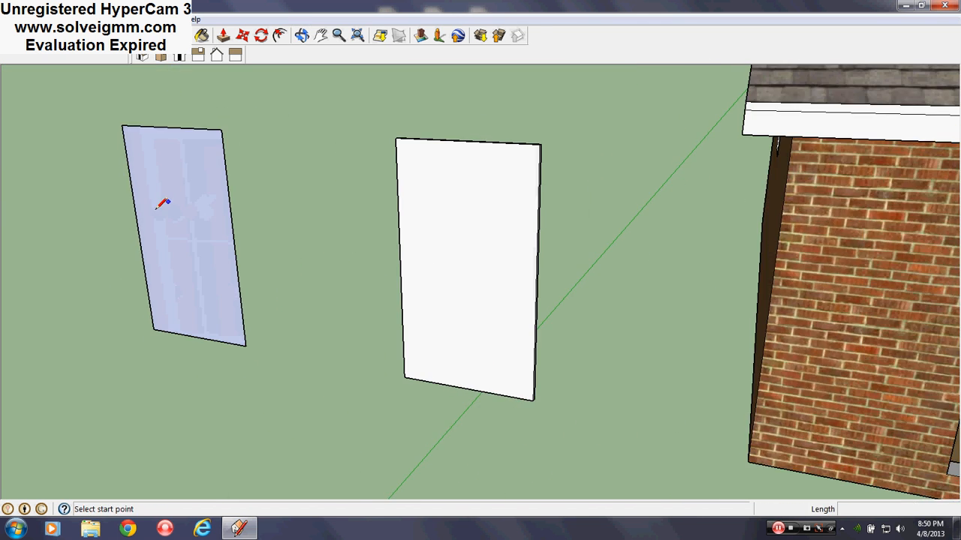
Offset the outline of the white slab's front face 2 inches inward and check the border's width.
{"action": "middle_click_drag", "start_coordinate": [486, 253], "coordinate": [449, 264]}
{"action": "key", "text": "f"}
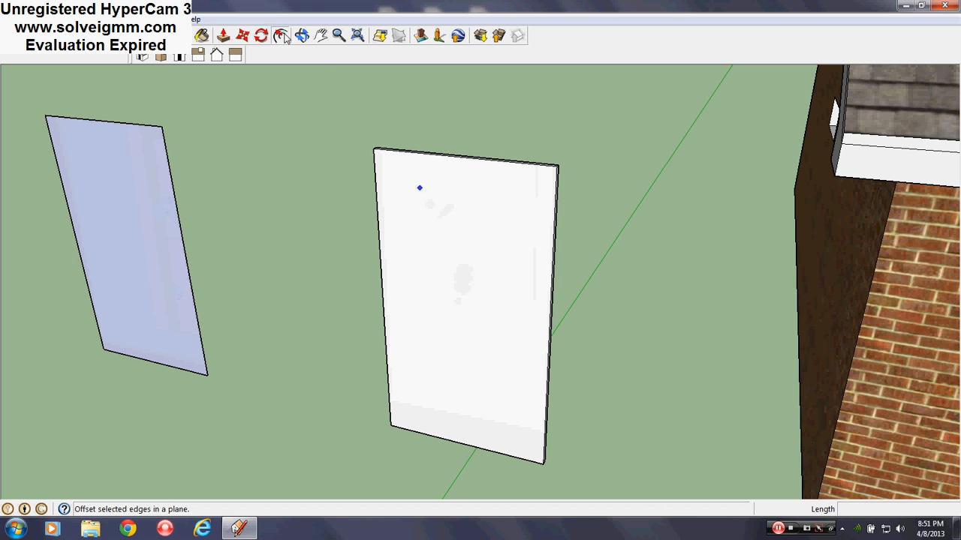
{"action": "left_click", "coordinate": [467, 185]}
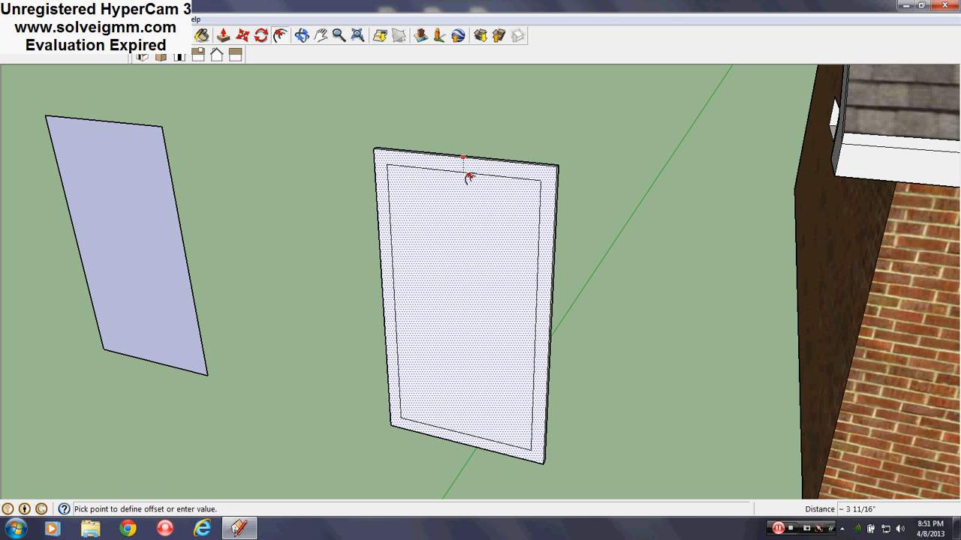
{"action": "key", "text": "Return"}
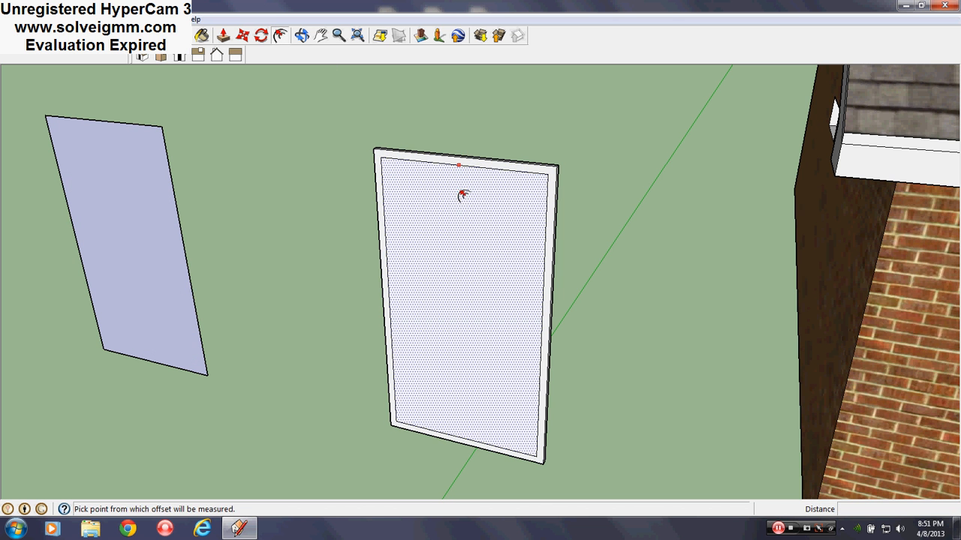
{"action": "left_click", "coordinate": [459, 163]}
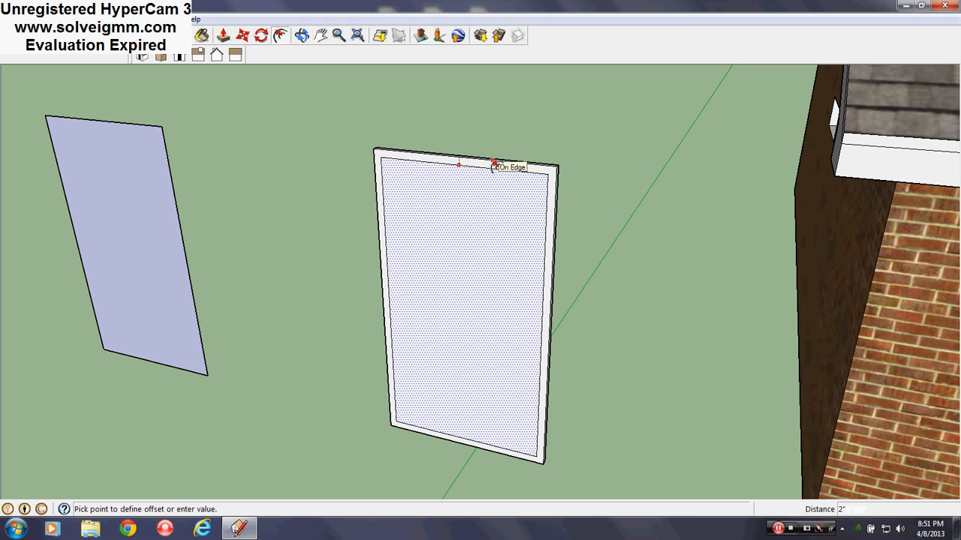
{"action": "key", "text": "Escape"}
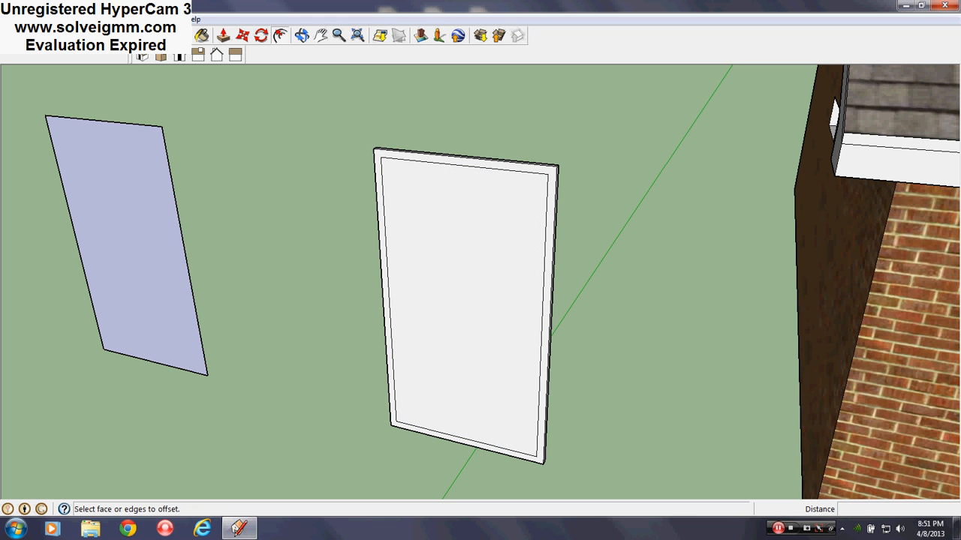
Move the plain blue panel's vertical edge farthest from the house inward 4 inches along the red axis.
{"action": "key", "text": "r"}
{"action": "key", "text": "l"}
{"action": "middle_click_drag", "start_coordinate": [593, 410], "coordinate": [530, 374]}
{"action": "scroll", "coordinate": [211, 322], "scroll_direction": "up", "scroll_amount": 2}
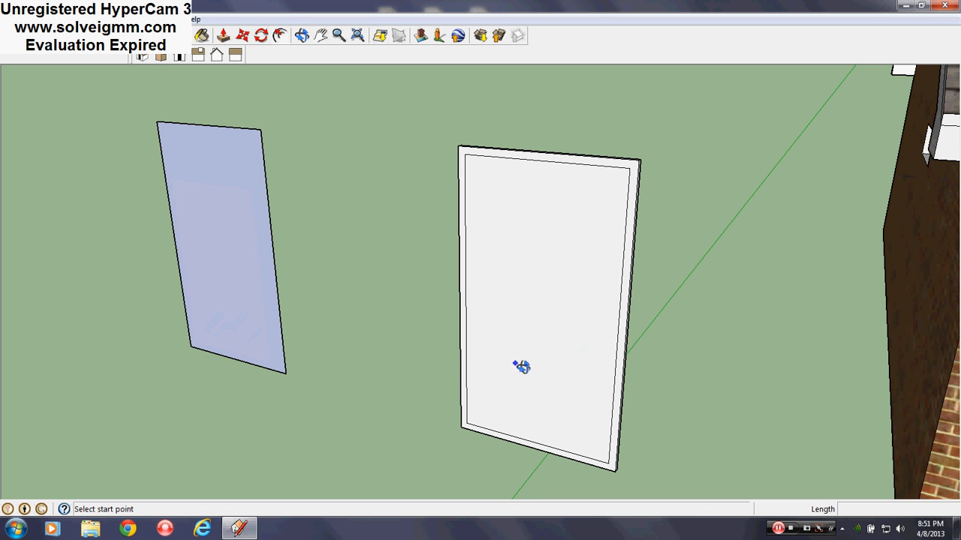
{"action": "middle_click_drag", "start_coordinate": [521, 367], "coordinate": [580, 367]}
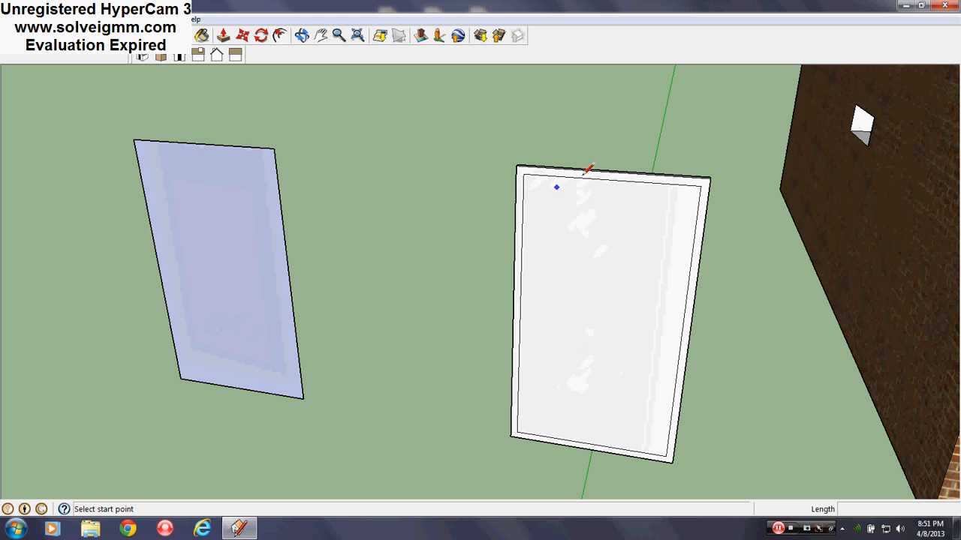
{"action": "scroll", "coordinate": [607, 277], "scroll_direction": "down", "scroll_amount": 2}
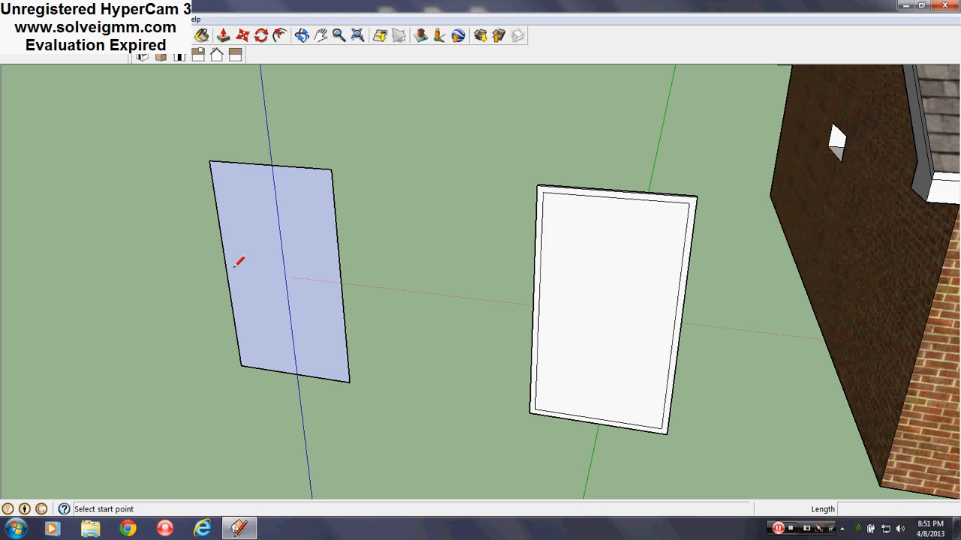
{"action": "scroll", "coordinate": [236, 267], "scroll_direction": "up", "scroll_amount": 3}
{"action": "middle_click_drag", "start_coordinate": [235, 267], "coordinate": [242, 251]}
{"action": "left_click", "coordinate": [242, 36]}
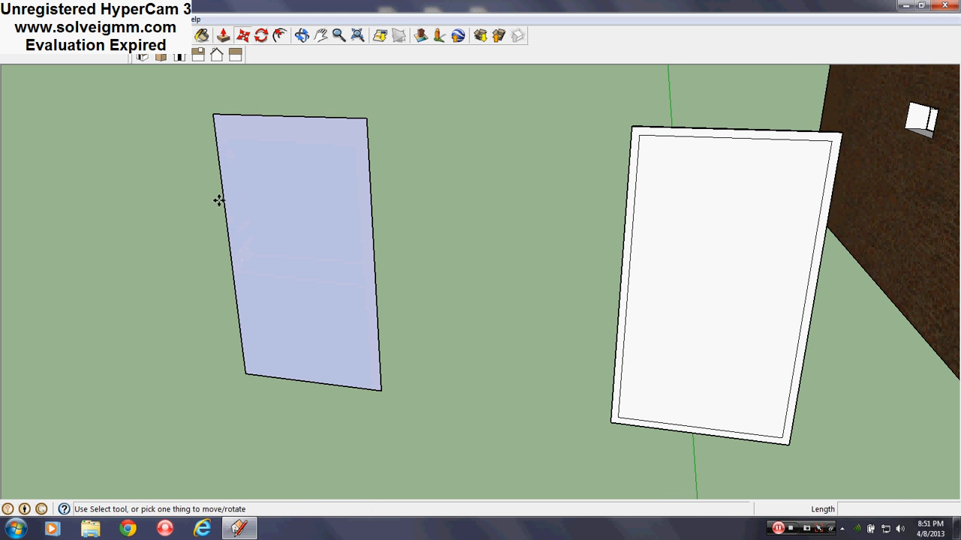
{"action": "left_click", "coordinate": [224, 203]}
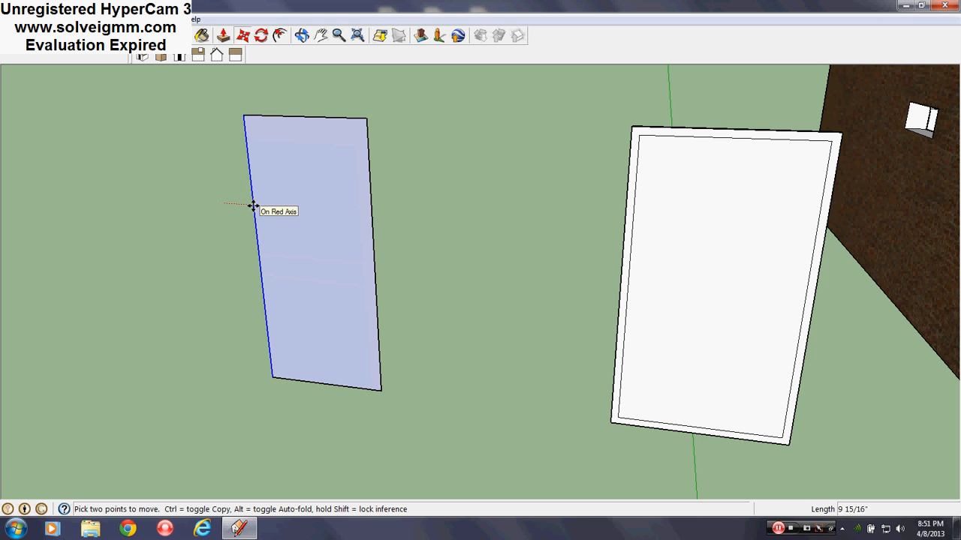
{"action": "key", "text": "Escape"}
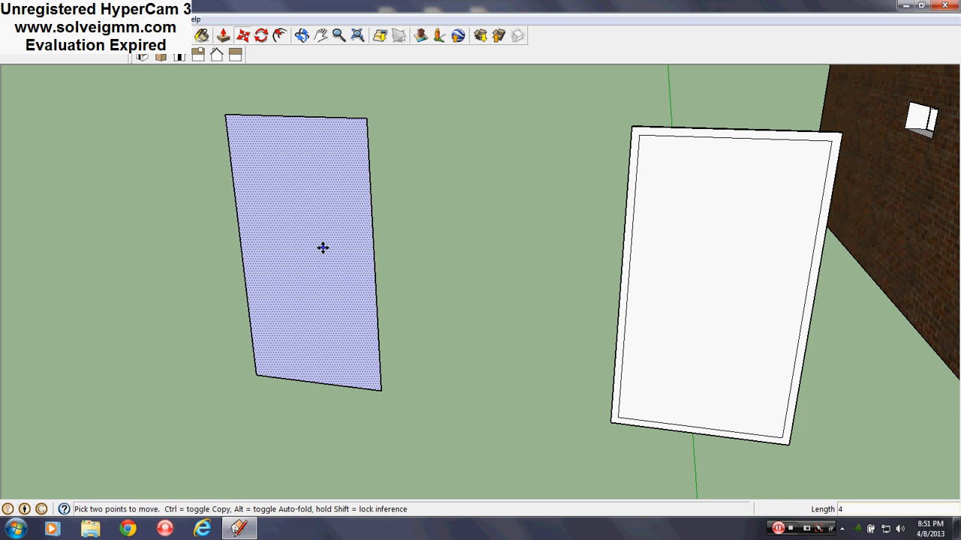
Lower the upper edge of the blue panel by 6 inches along the blue axis.
{"action": "middle_click_drag", "start_coordinate": [323, 248], "coordinate": [588, 423]}
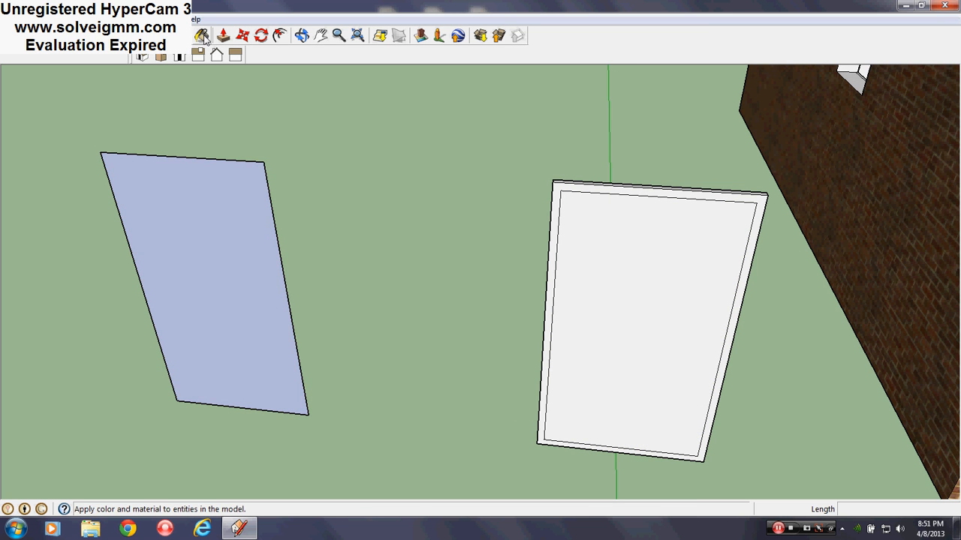
{"action": "key", "text": "l"}
{"action": "middle_click_drag", "start_coordinate": [603, 272], "coordinate": [633, 236]}
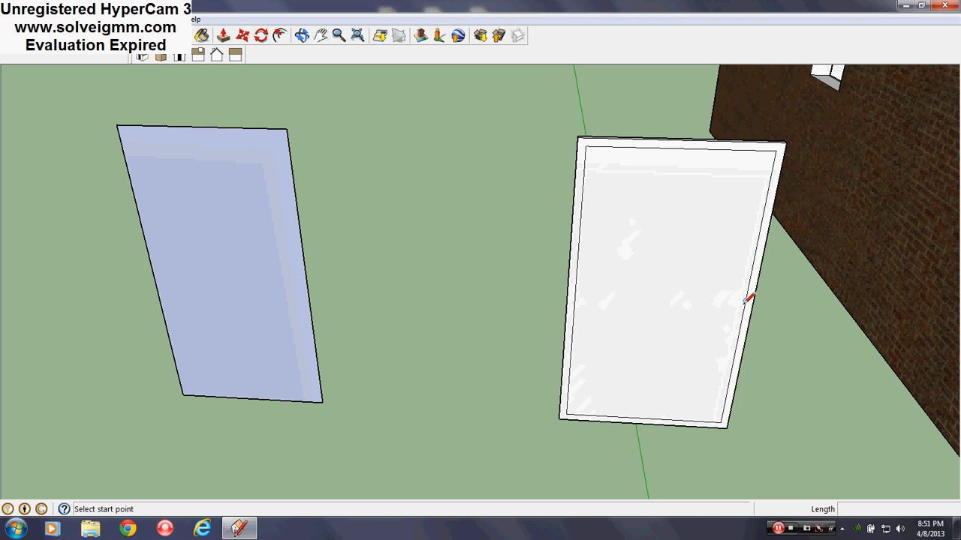
{"action": "scroll", "coordinate": [192, 244], "scroll_direction": "up", "scroll_amount": 2}
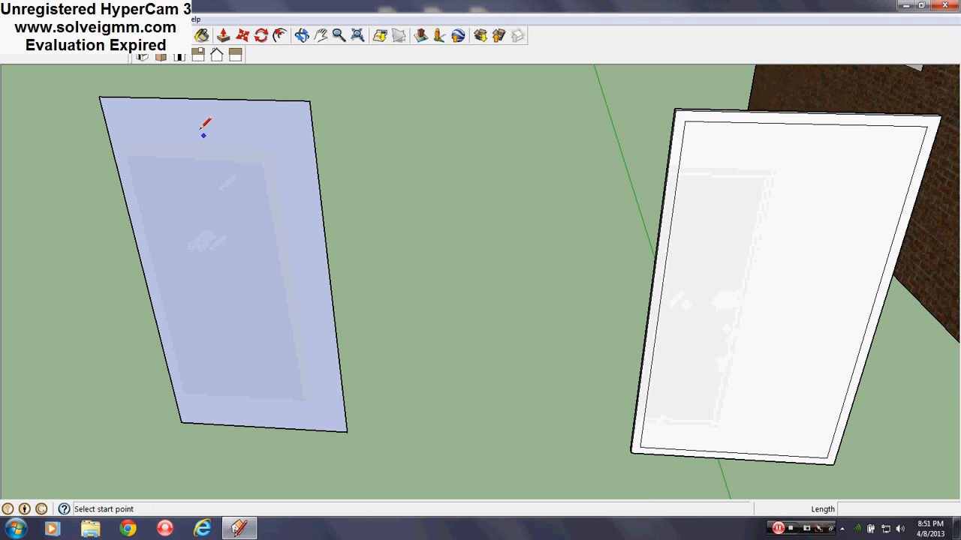
{"action": "left_click", "coordinate": [244, 35]}
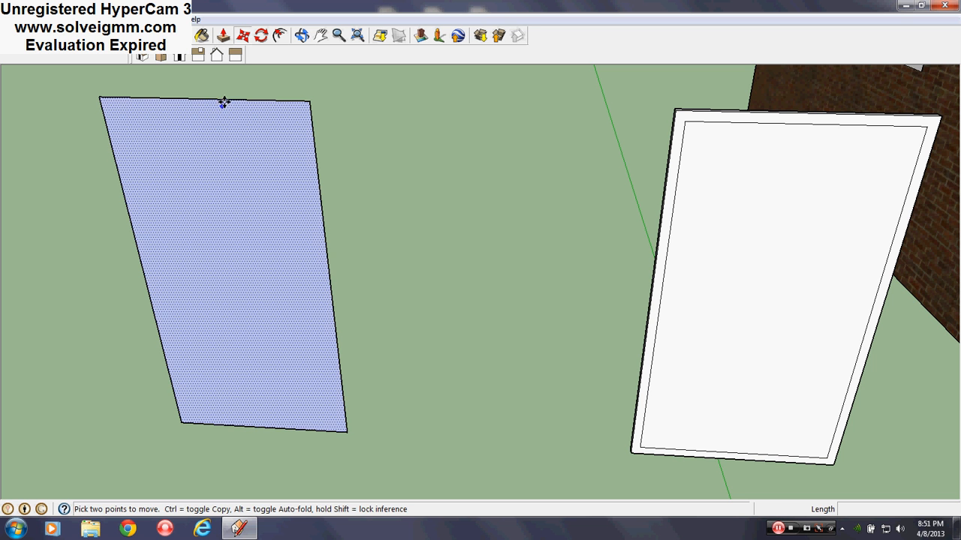
{"action": "left_click_drag", "start_coordinate": [224, 105], "coordinate": [232, 166]}
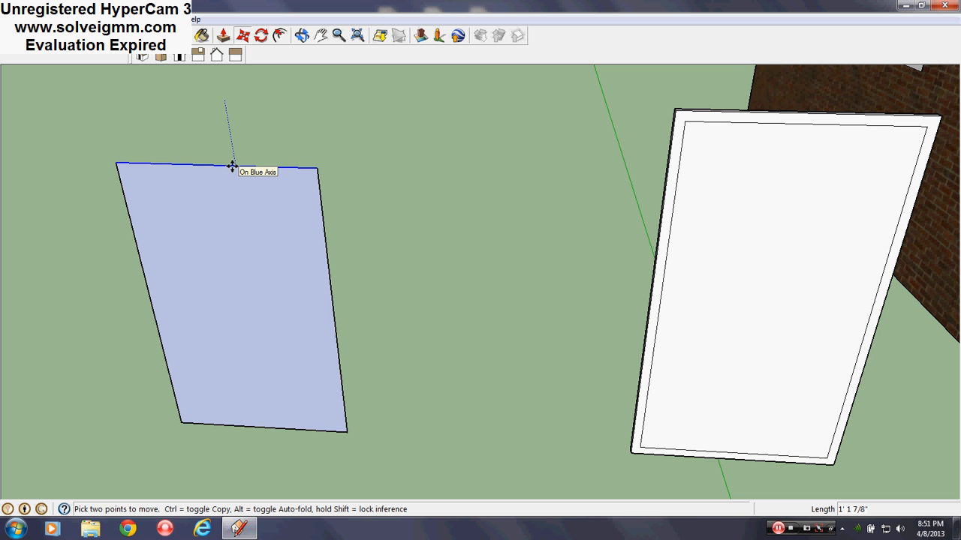
{"action": "type", "text": "6"}
{"action": "key", "text": "Return"}
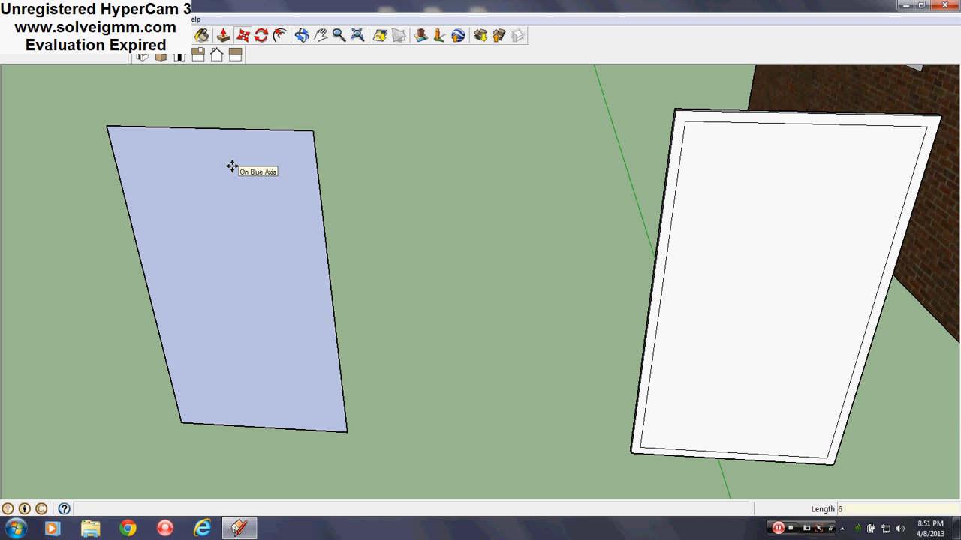
Raise the upper edge of the blue panel by 1 inch along the blue axis.
{"action": "key", "text": "l"}
{"action": "middle_click_drag", "start_coordinate": [336, 284], "coordinate": [312, 239]}
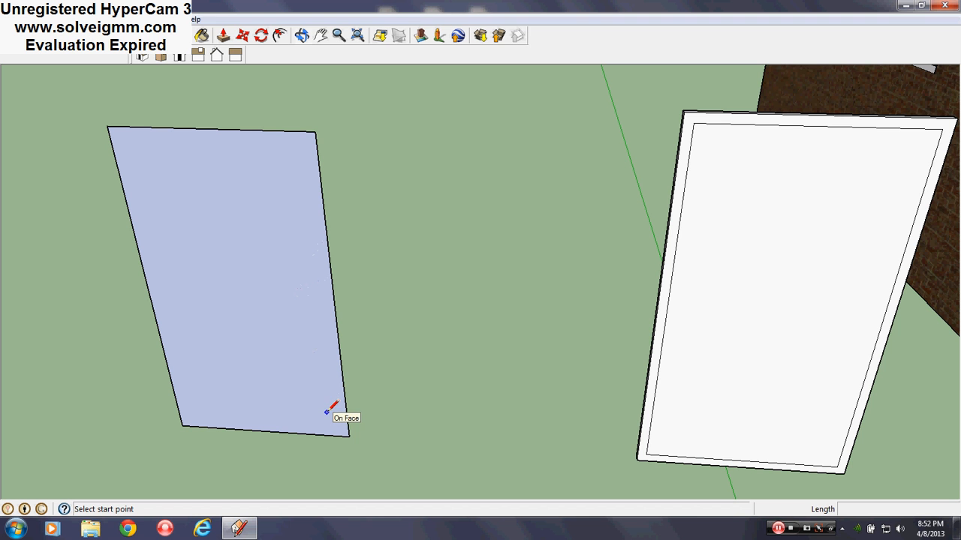
{"action": "left_click", "coordinate": [242, 35]}
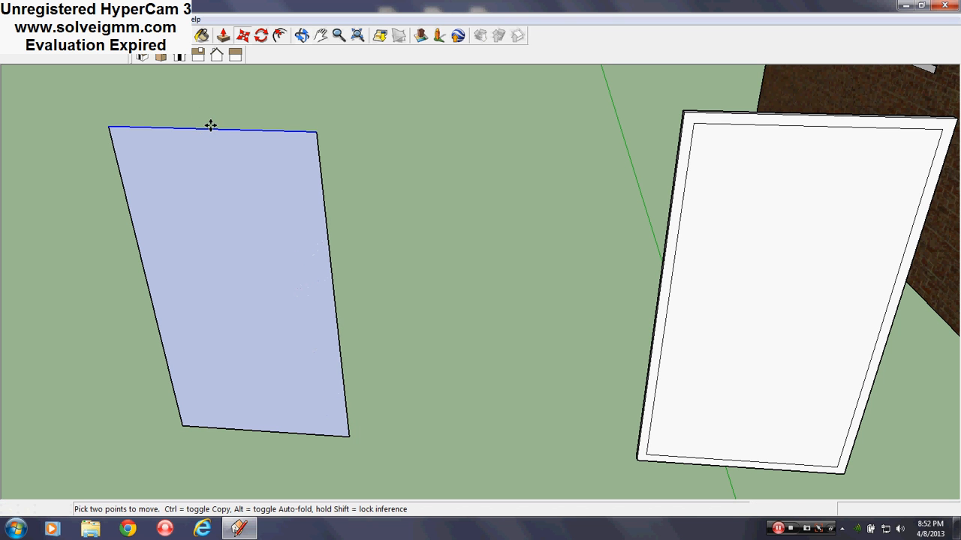
{"action": "left_click_drag", "start_coordinate": [211, 126], "coordinate": [202, 105]}
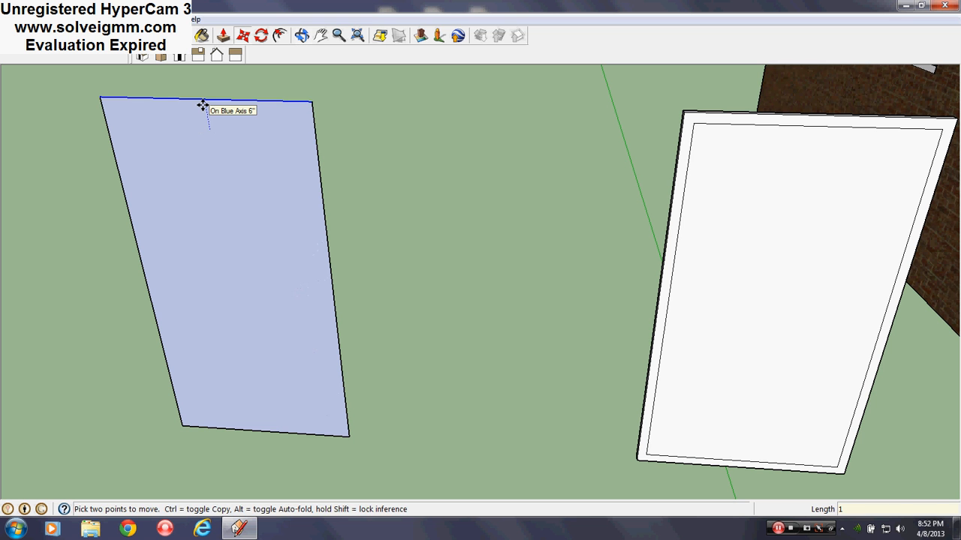
{"action": "key", "text": "Escape"}
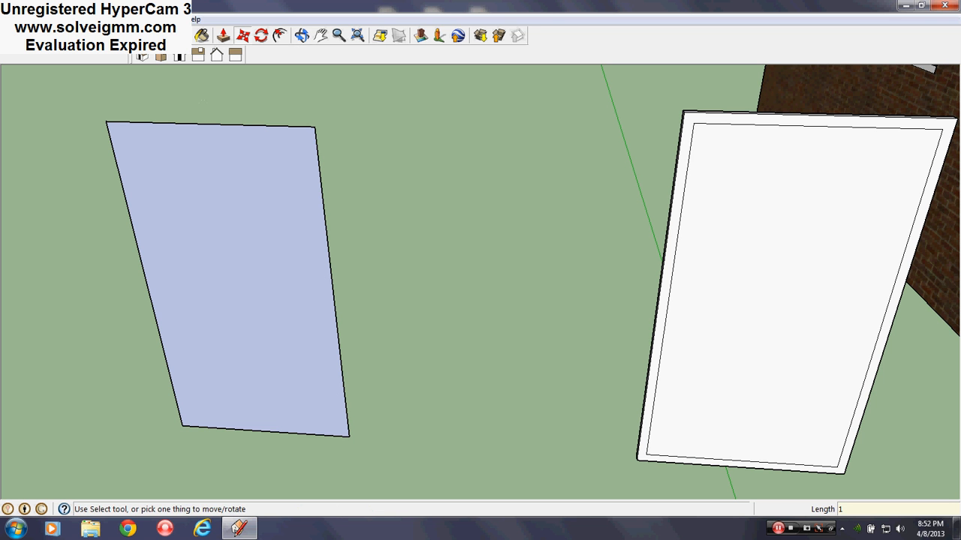
Offset the outline of the plain blue panel outward by 0.5 inch.
{"action": "key", "text": "l"}
{"action": "left_click", "coordinate": [280, 36]}
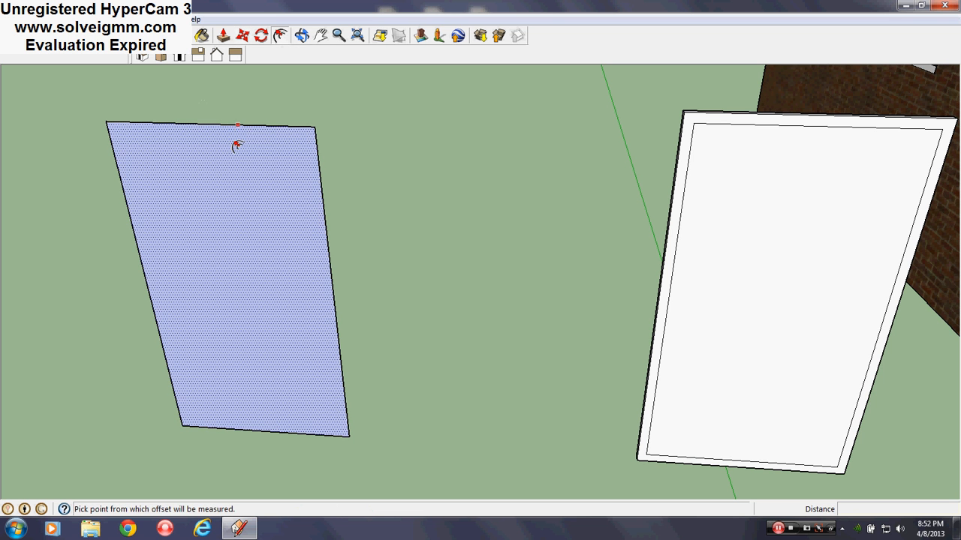
{"action": "left_click", "coordinate": [235, 146]}
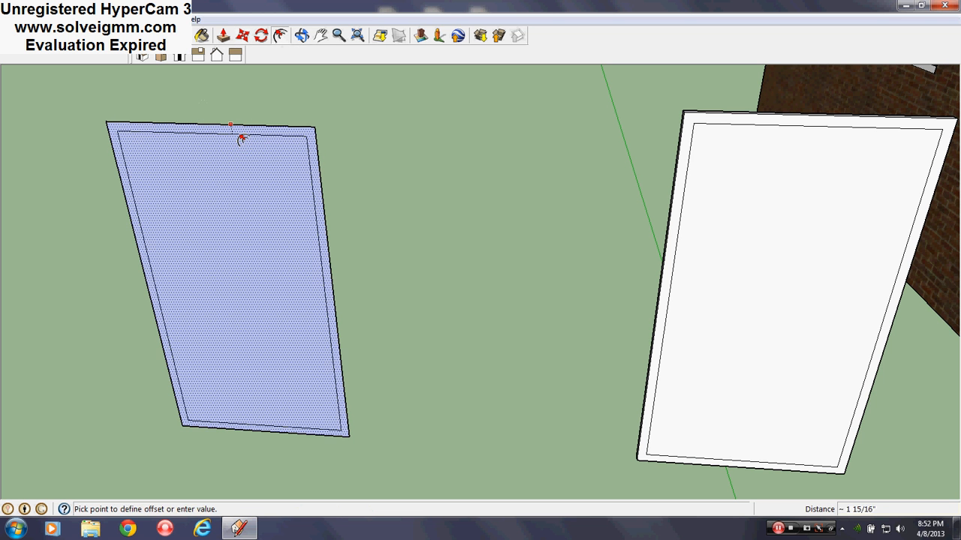
{"action": "key", "text": "Escape"}
{"action": "left_click", "coordinate": [253, 150]}
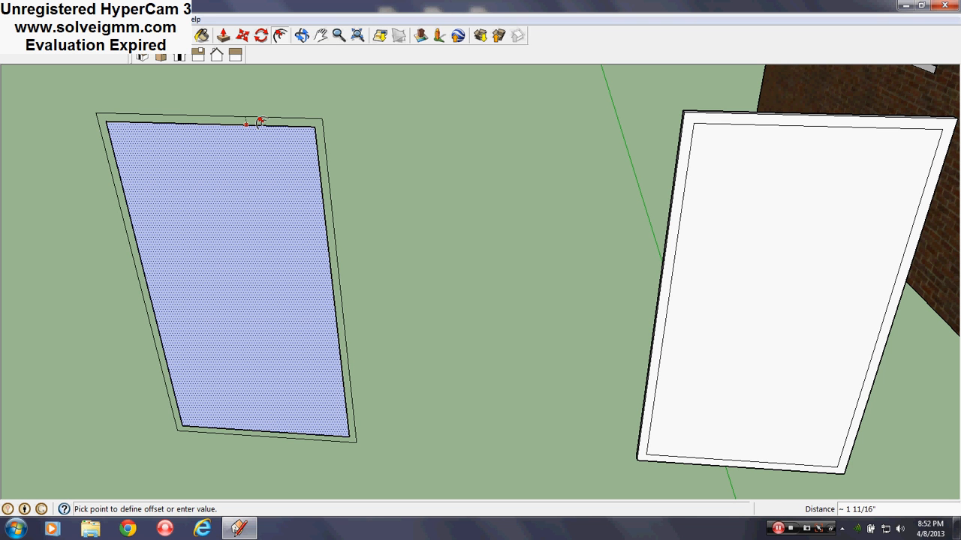
{"action": "left_click", "coordinate": [259, 121]}
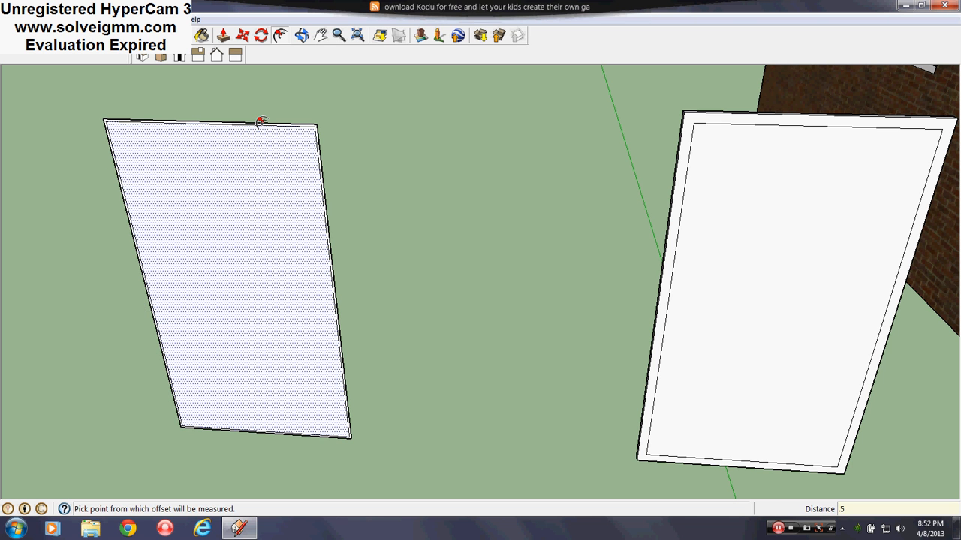
Erase the inner outline of the enlarged white panel, keeping only its outer boundary.
{"action": "key", "text": "l"}
{"action": "middle_click_drag", "start_coordinate": [257, 283], "coordinate": [277, 286]}
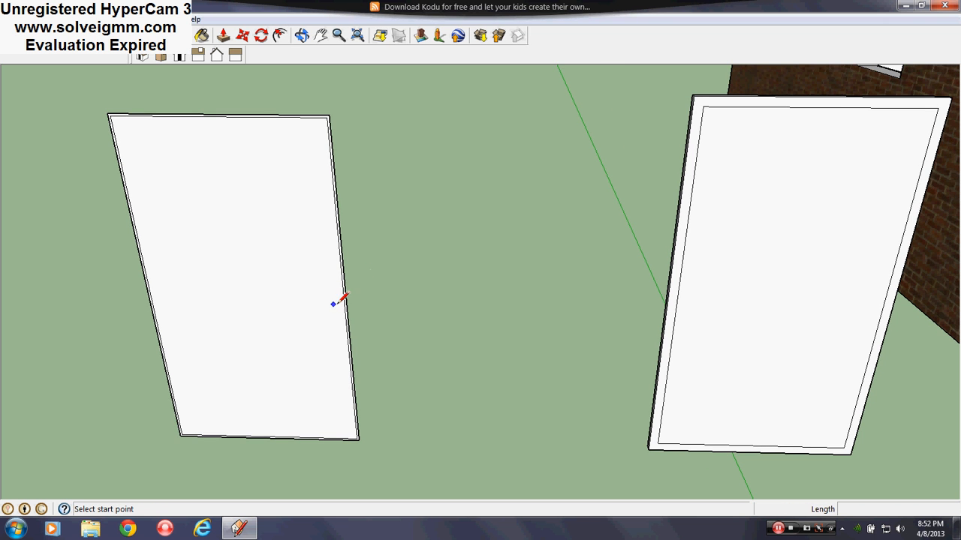
{"action": "scroll", "coordinate": [348, 321], "scroll_direction": "up", "scroll_amount": 3}
{"action": "scroll", "coordinate": [351, 298], "scroll_direction": "down", "scroll_amount": 2}
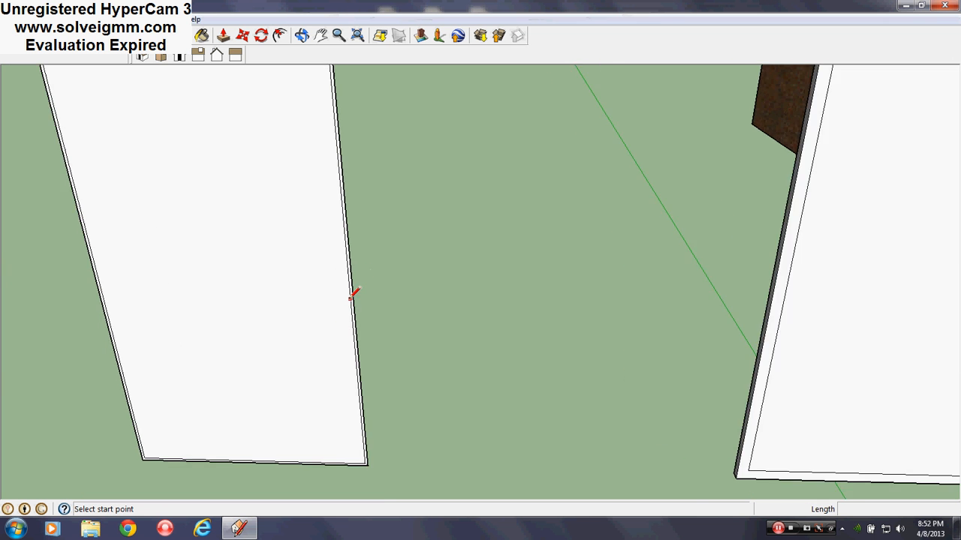
{"action": "scroll", "coordinate": [275, 193], "scroll_direction": "down", "scroll_amount": 3}
{"action": "scroll", "coordinate": [232, 160], "scroll_direction": "up", "scroll_amount": 4}
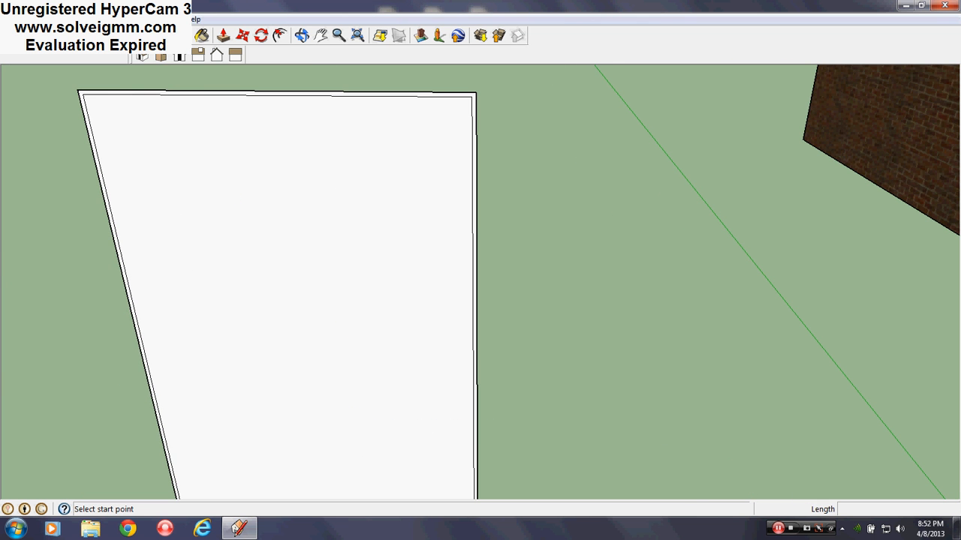
{"action": "key", "text": "e"}
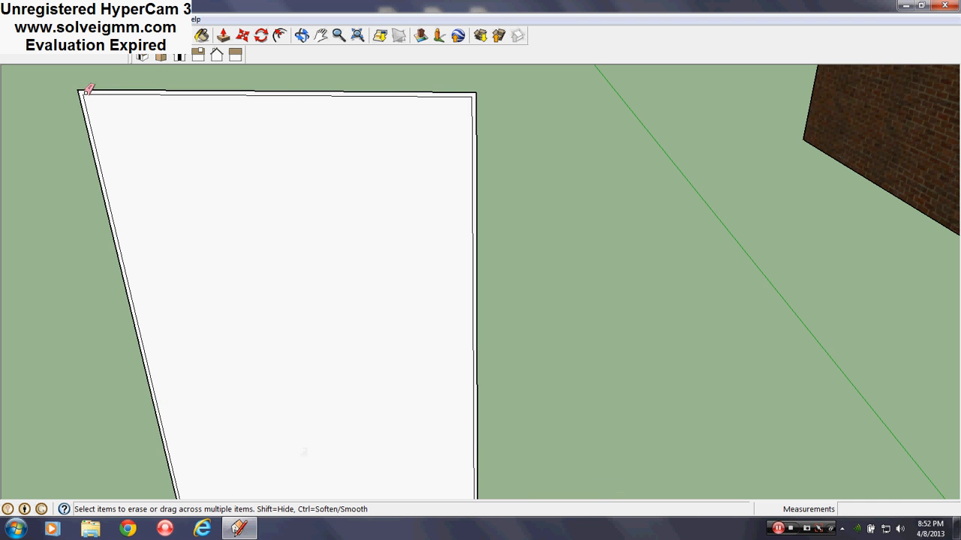
{"action": "scroll", "coordinate": [220, 97], "scroll_direction": "down", "scroll_amount": 2}
{"action": "scroll", "coordinate": [419, 436], "scroll_direction": "up", "scroll_amount": 4}
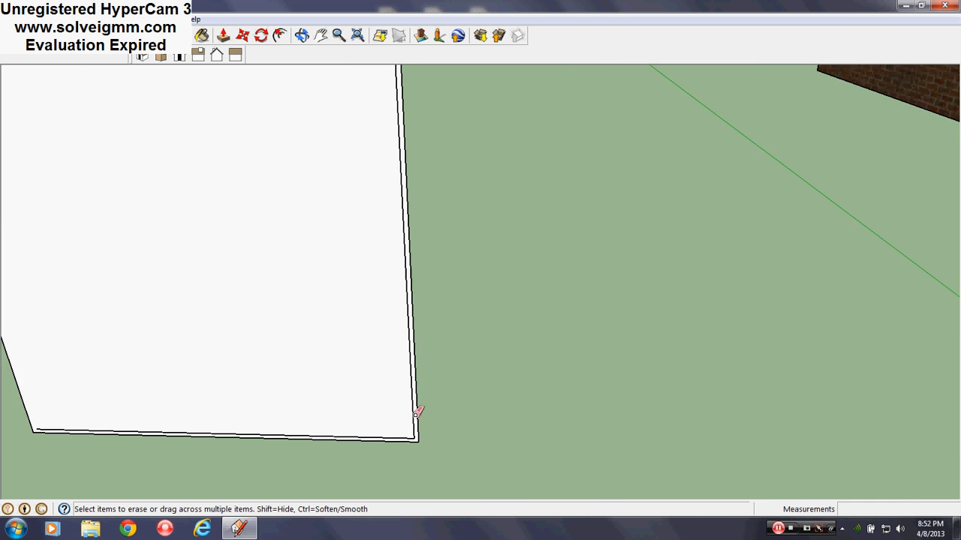
{"action": "scroll", "coordinate": [417, 442], "scroll_direction": "down", "scroll_amount": 4}
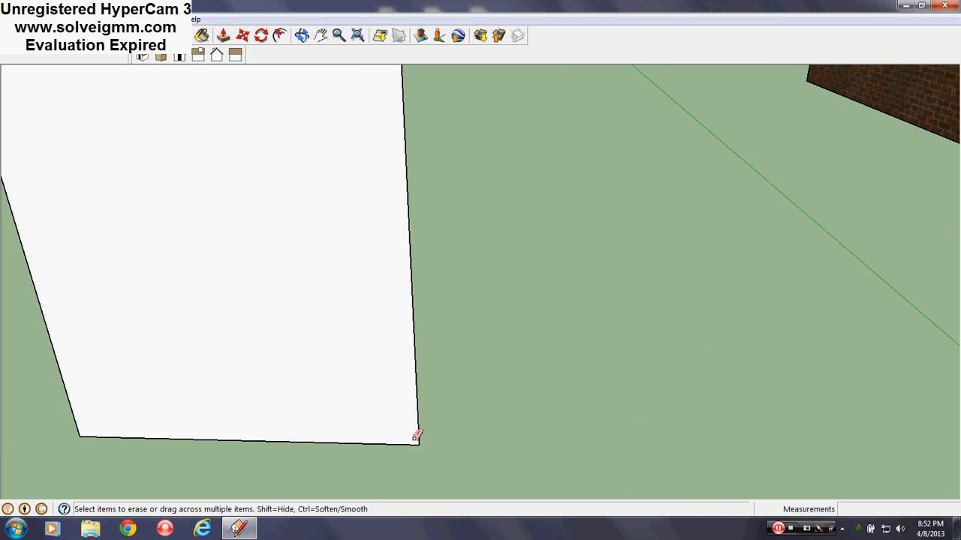
{"action": "scroll", "coordinate": [351, 386], "scroll_direction": "up", "scroll_amount": 1}
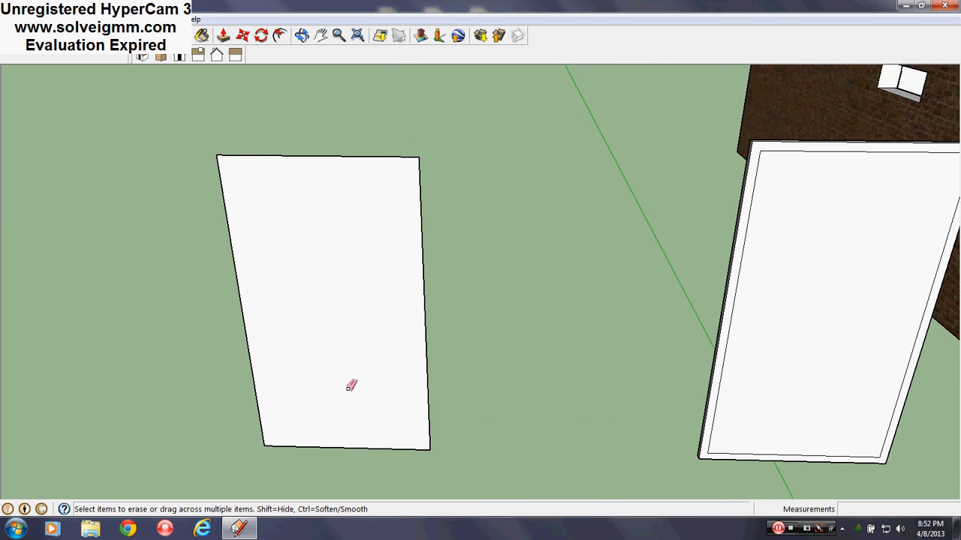
{"action": "scroll", "coordinate": [352, 385], "scroll_direction": "up", "scroll_amount": 1}
{"action": "scroll", "coordinate": [326, 157], "scroll_direction": "down", "scroll_amount": 1}
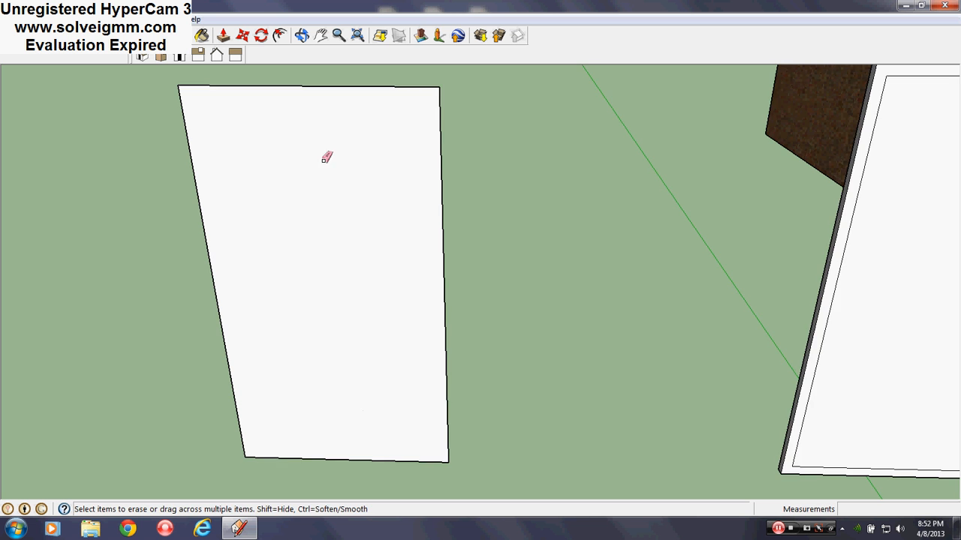
{"action": "scroll", "coordinate": [328, 157], "scroll_direction": "up", "scroll_amount": 1}
Divide the plain panel's vertical edge nearest the framed slab into five equal segments.
{"action": "key", "text": "l"}
{"action": "scroll", "coordinate": [392, 309], "scroll_direction": "down", "scroll_amount": 2}
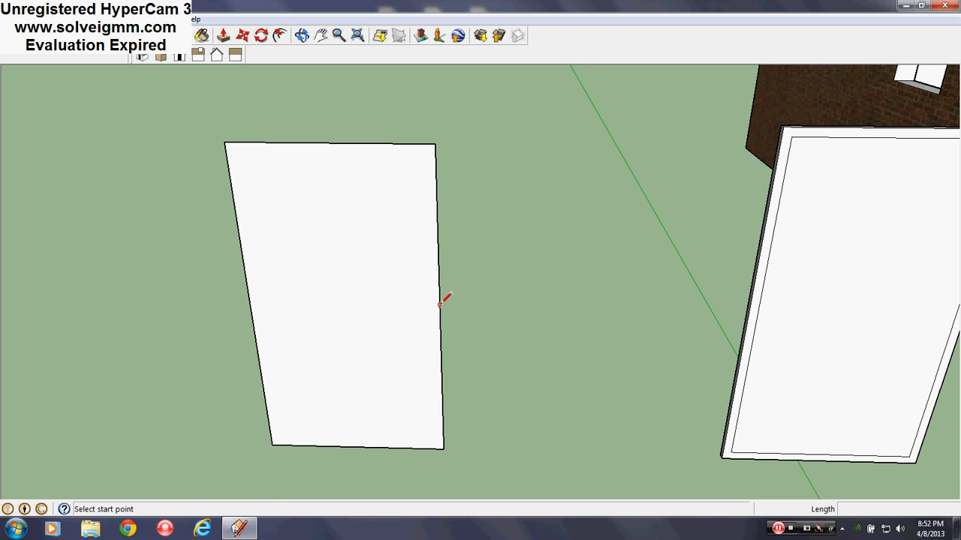
{"action": "right_click", "coordinate": [439, 312]}
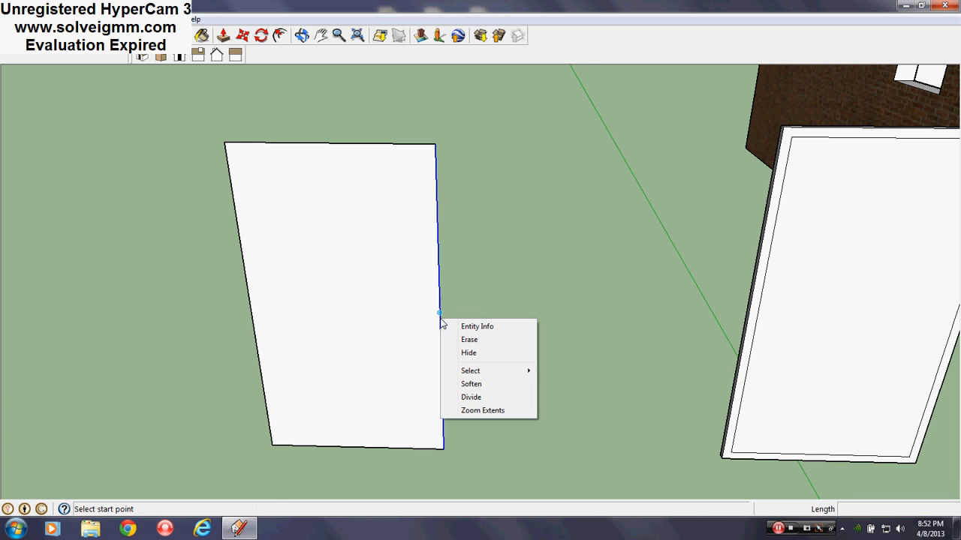
{"action": "left_click", "coordinate": [472, 397]}
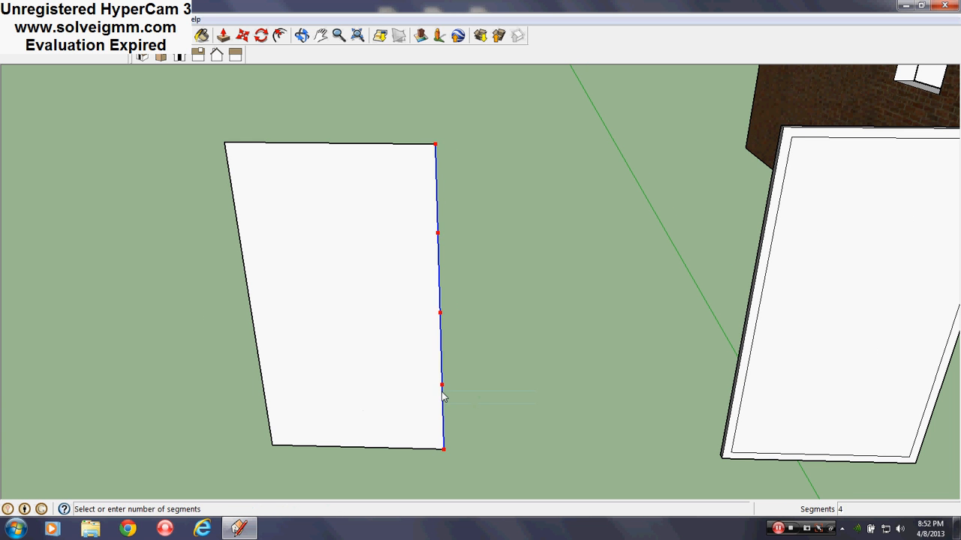
{"action": "left_click", "coordinate": [442, 393]}
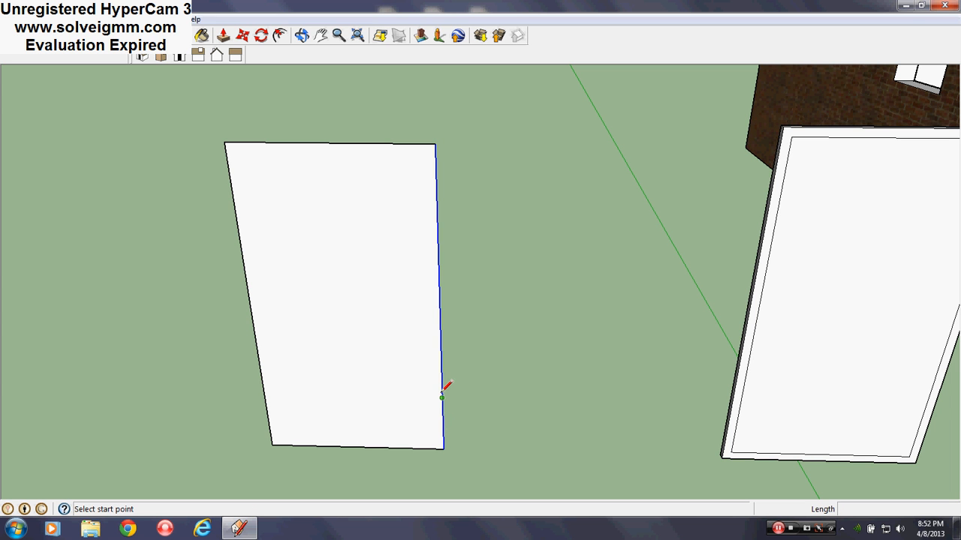
Draw four horizontal lines across the plain panel at the division points, splitting it into five equal rows.
{"action": "left_click", "coordinate": [442, 398]}
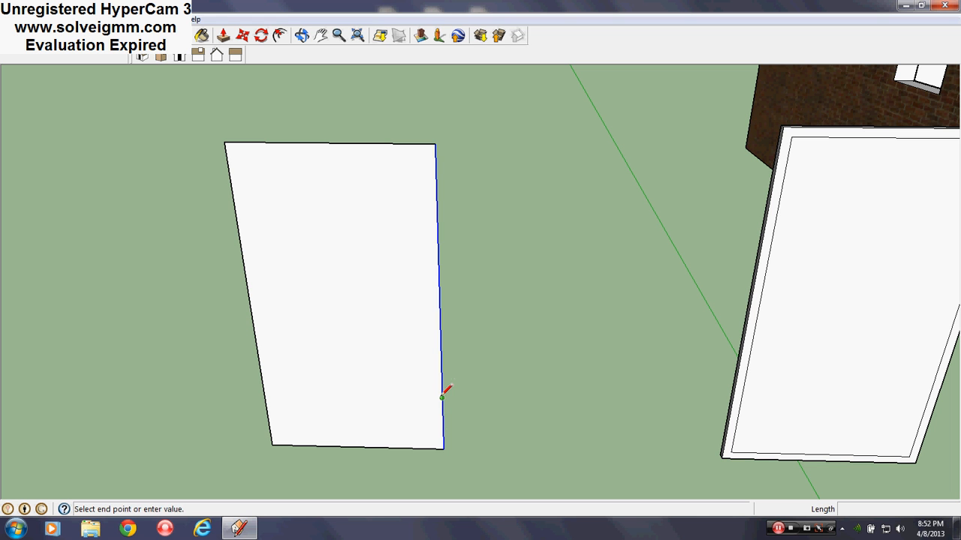
{"action": "left_click", "coordinate": [264, 393]}
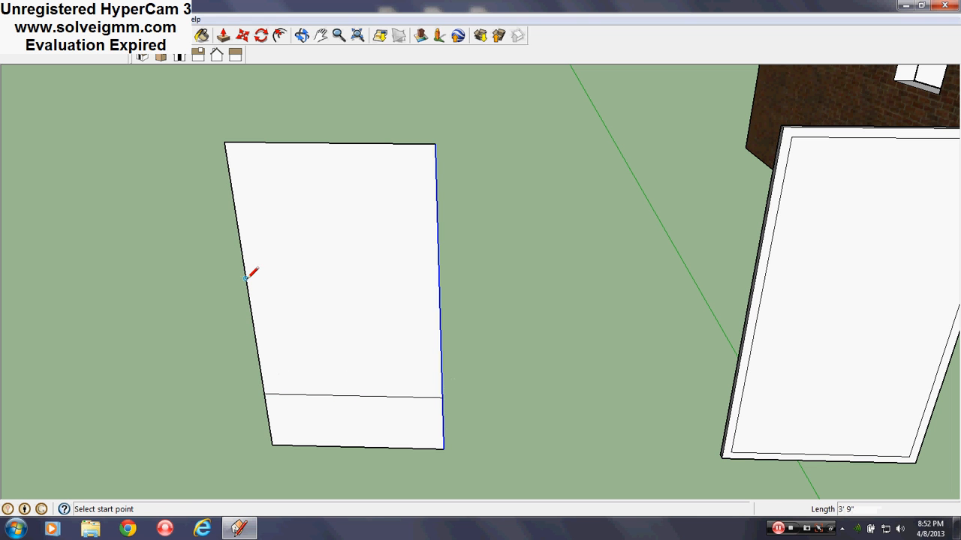
{"action": "left_click", "coordinate": [246, 279]}
{"action": "left_click", "coordinate": [439, 282]}
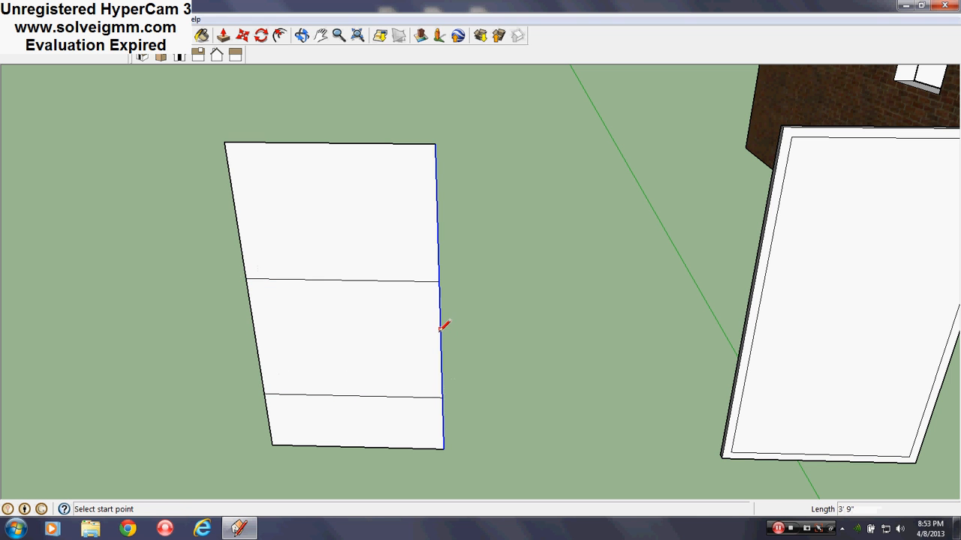
{"action": "left_click", "coordinate": [441, 341]}
{"action": "left_click", "coordinate": [256, 338]}
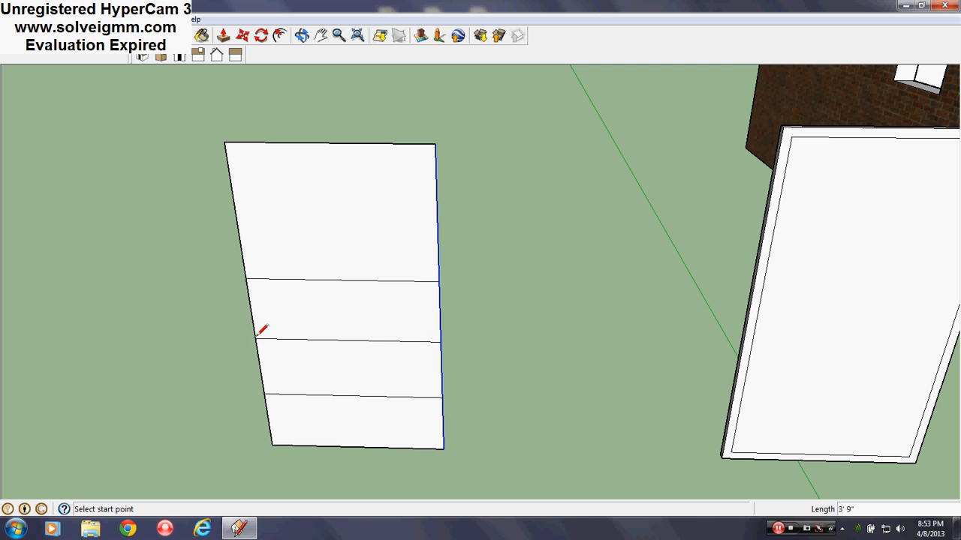
{"action": "left_click", "coordinate": [235, 212]}
{"action": "left_click", "coordinate": [439, 208]}
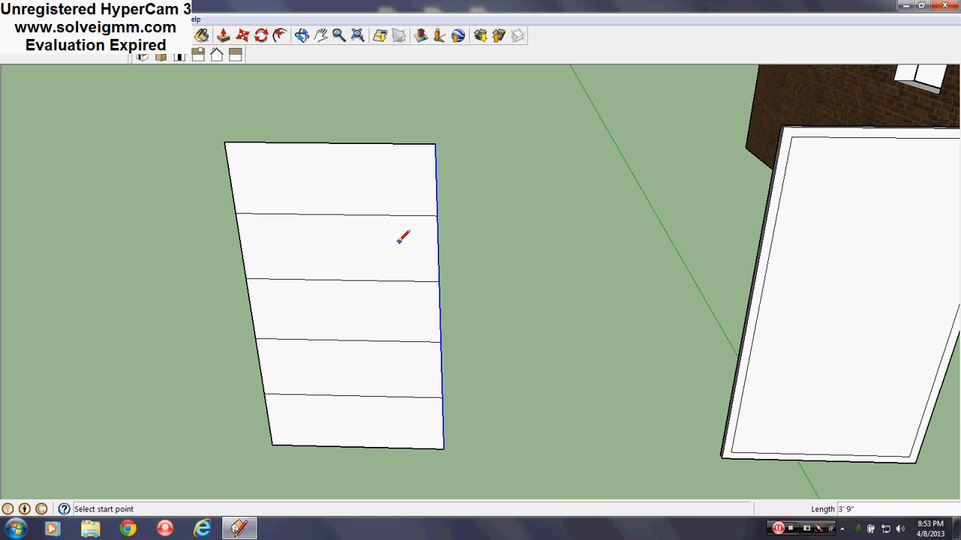
Examine the window openings along the front of the brick house.
{"action": "mouse_move", "coordinate": [401, 235]}
{"action": "middle_mouse_down"}
{"action": "mouse_move", "coordinate": [419, 254]}
{"action": "mouse_move", "coordinate": [702, 271]}
{"action": "middle_mouse_up"}
{"action": "scroll", "coordinate": [164, 373], "scroll_direction": "down", "scroll_amount": 5}
{"action": "scroll", "coordinate": [527, 193], "scroll_direction": "up", "scroll_amount": 1}
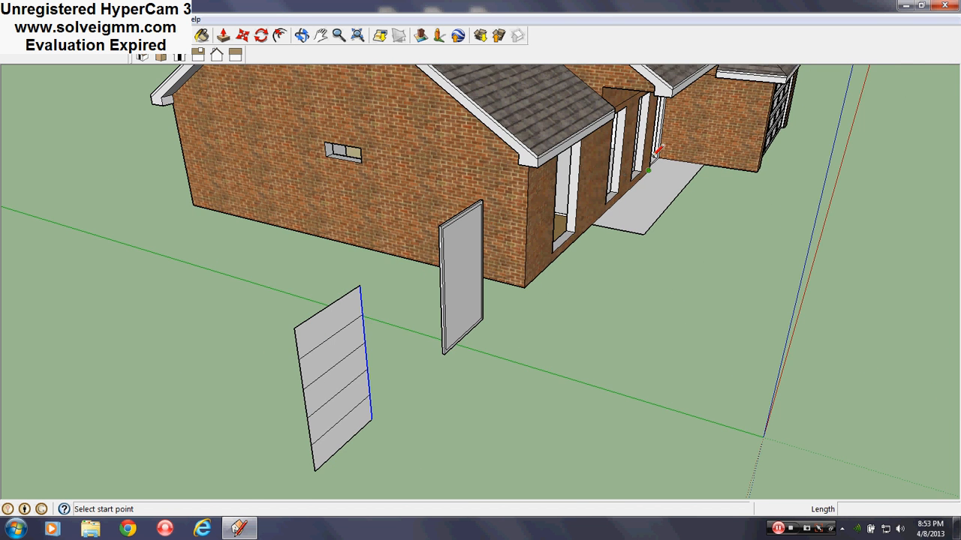
{"action": "scroll", "coordinate": [638, 142], "scroll_direction": "up", "scroll_amount": 1}
{"action": "middle_click_drag", "start_coordinate": [578, 160], "coordinate": [605, 158]}
{"action": "scroll", "coordinate": [594, 129], "scroll_direction": "down", "scroll_amount": 1}
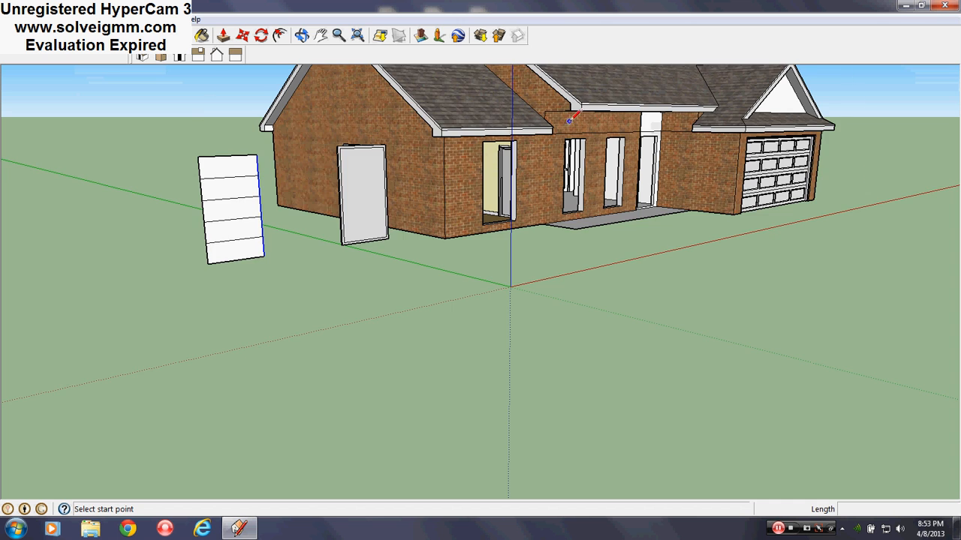
{"action": "scroll", "coordinate": [569, 121], "scroll_direction": "up", "scroll_amount": 2}
{"action": "scroll", "coordinate": [577, 323], "scroll_direction": "down", "scroll_amount": 4}
{"action": "scroll", "coordinate": [270, 270], "scroll_direction": "up", "scroll_amount": 1}
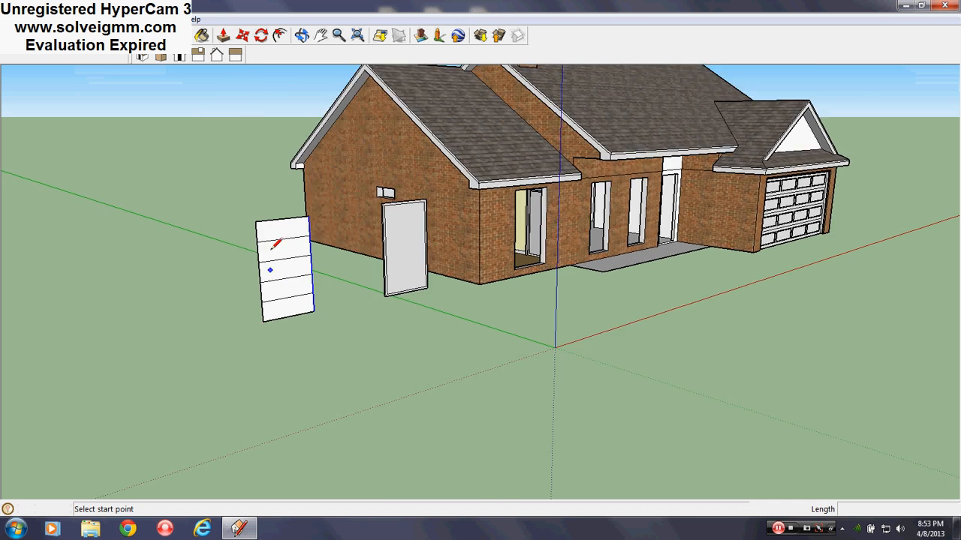
Draw three vertical lines from edge to edge at the midpoint and quarter points of the plain panel, making four equal columns.
{"action": "scroll", "coordinate": [272, 249], "scroll_direction": "up", "scroll_amount": 3}
{"action": "middle_click_drag", "start_coordinate": [272, 250], "coordinate": [38, 308]}
{"action": "scroll", "coordinate": [244, 238], "scroll_direction": "up", "scroll_amount": 1}
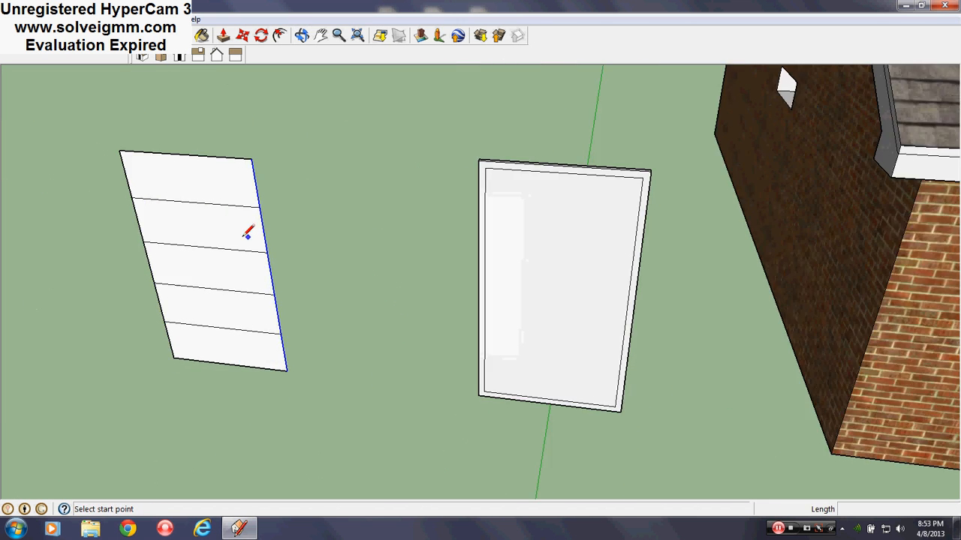
{"action": "mouse_move", "coordinate": [248, 234]}
{"action": "middle_mouse_down"}
{"action": "mouse_move", "coordinate": [268, 251]}
{"action": "mouse_move", "coordinate": [223, 270]}
{"action": "mouse_move", "coordinate": [239, 273]}
{"action": "middle_mouse_up"}
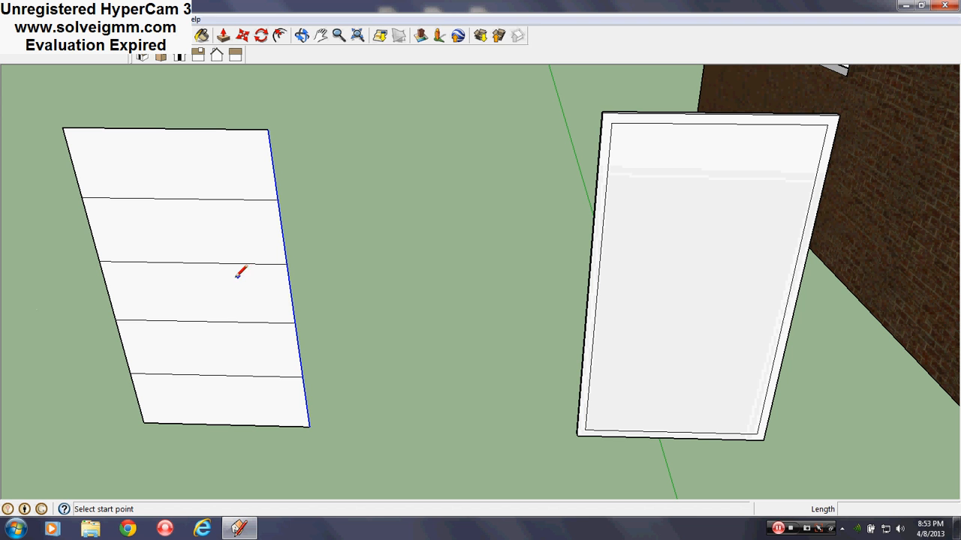
{"action": "left_click", "coordinate": [225, 423]}
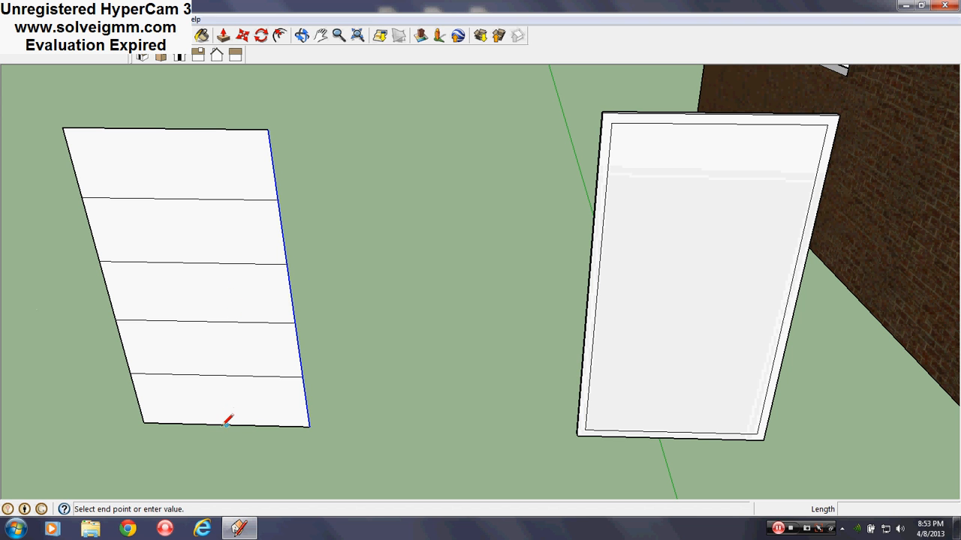
{"action": "left_click", "coordinate": [166, 129]}
{"action": "left_click", "coordinate": [216, 129]}
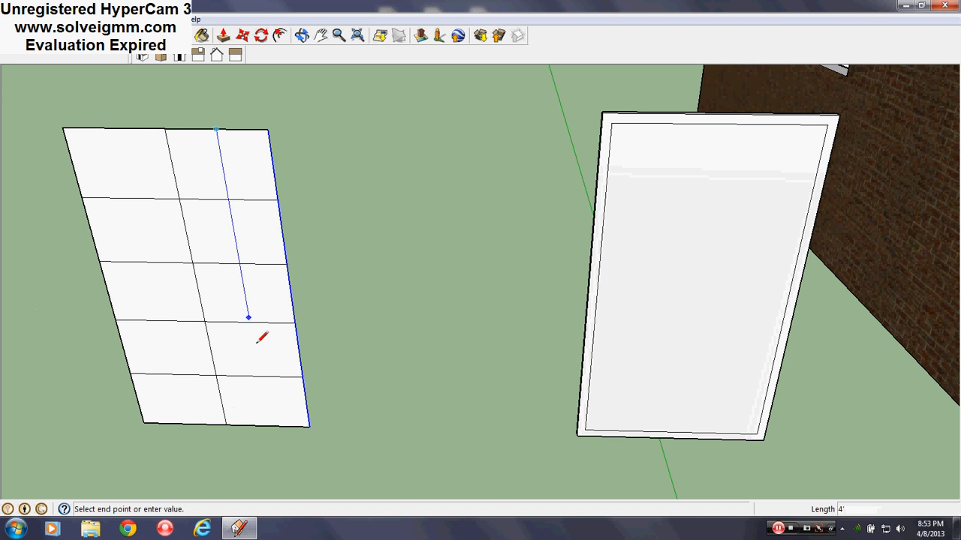
{"action": "left_click", "coordinate": [268, 425]}
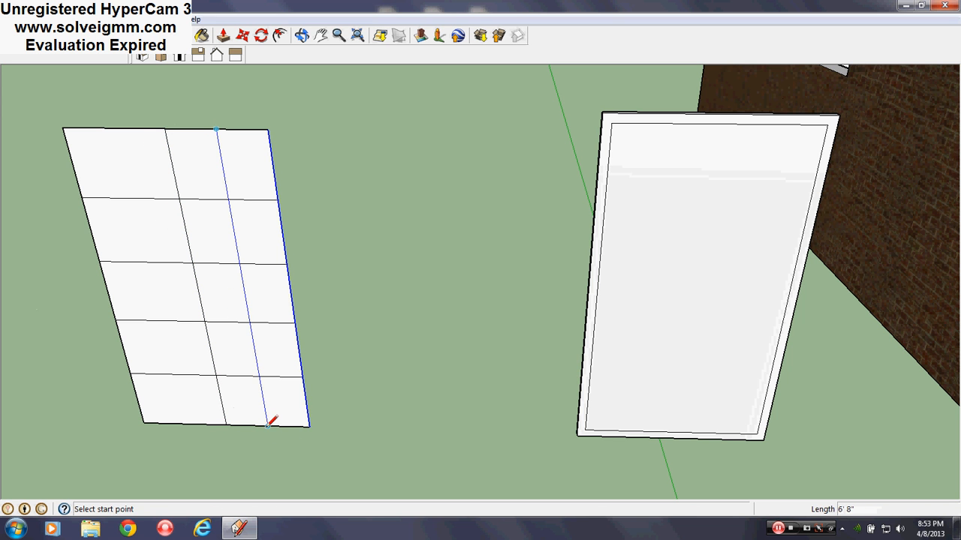
{"action": "left_click", "coordinate": [188, 422]}
{"action": "left_click", "coordinate": [120, 128]}
Offset the top-row pane nearest the framed slab inward by 1/2".
{"action": "mouse_move", "coordinate": [199, 272]}
{"action": "middle_mouse_down"}
{"action": "mouse_move", "coordinate": [200, 290]}
{"action": "mouse_move", "coordinate": [579, 356]}
{"action": "middle_mouse_up"}
{"action": "middle_click_drag", "start_coordinate": [110, 274], "coordinate": [184, 280]}
{"action": "scroll", "coordinate": [185, 280], "scroll_direction": "up", "scroll_amount": 3}
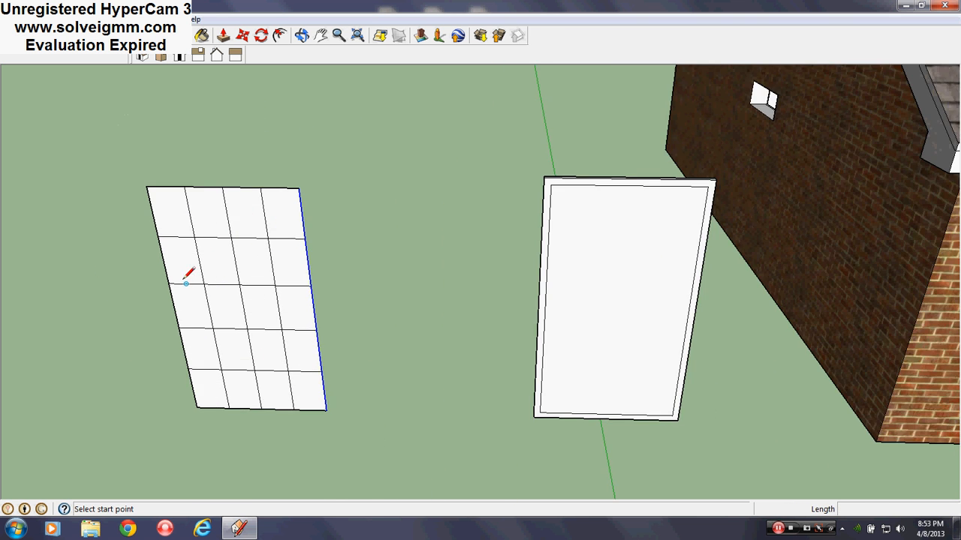
{"action": "scroll", "coordinate": [217, 224], "scroll_direction": "up", "scroll_amount": 2}
{"action": "middle_click_drag", "start_coordinate": [217, 223], "coordinate": [259, 182]}
{"action": "scroll", "coordinate": [254, 240], "scroll_direction": "down", "scroll_amount": 2}
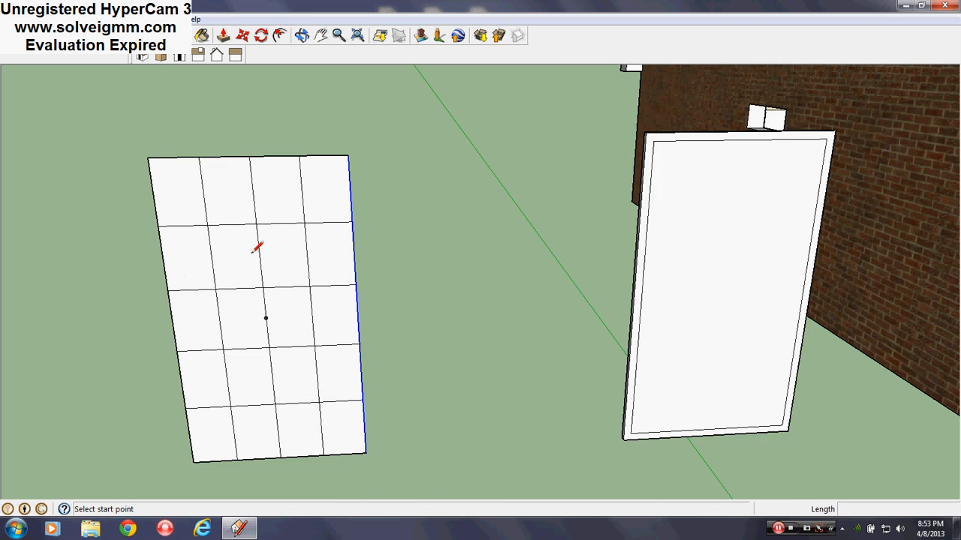
{"action": "middle_click_drag", "start_coordinate": [253, 253], "coordinate": [260, 234]}
{"action": "scroll", "coordinate": [265, 227], "scroll_direction": "up", "scroll_amount": 1}
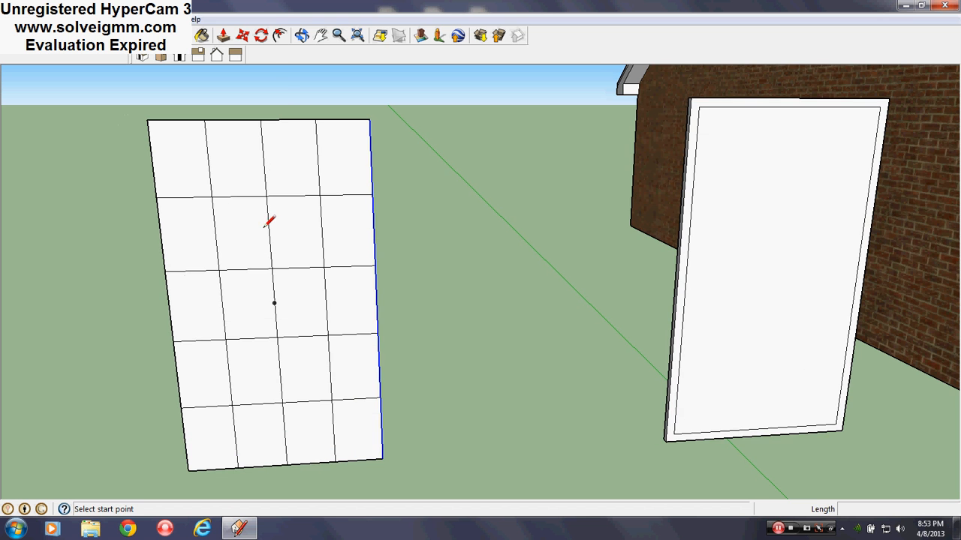
{"action": "left_click", "coordinate": [279, 35]}
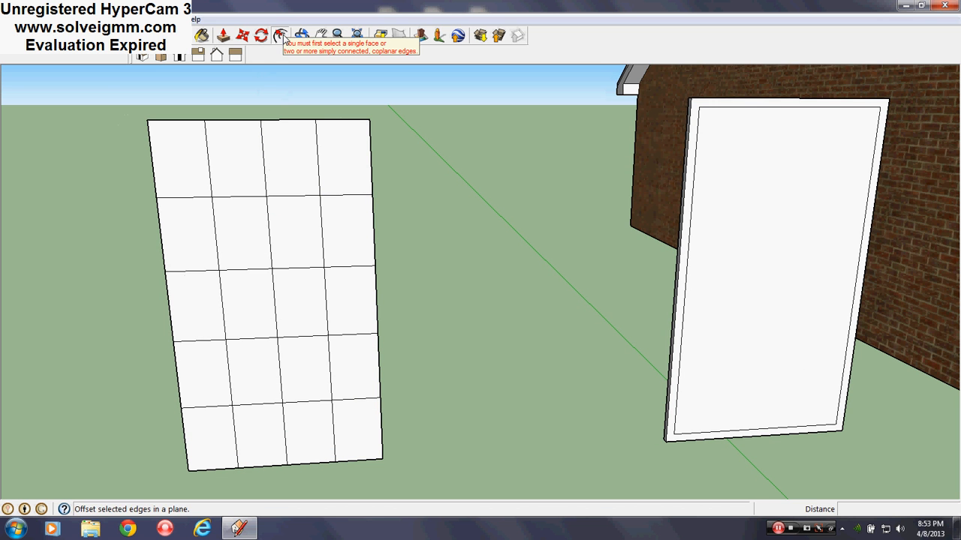
{"action": "left_click", "coordinate": [343, 142]}
{"action": "scroll", "coordinate": [331, 148], "scroll_direction": "up", "scroll_amount": 2}
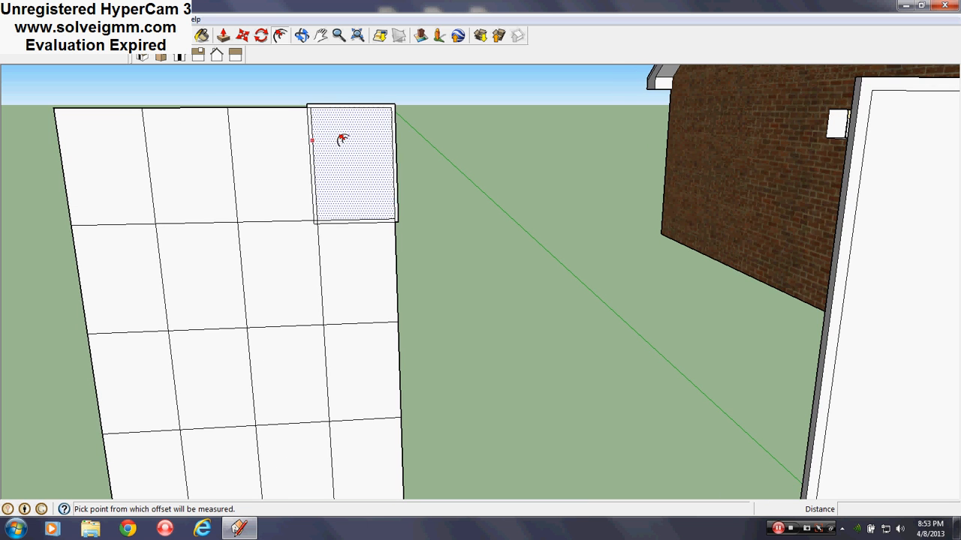
{"action": "left_click", "coordinate": [346, 129]}
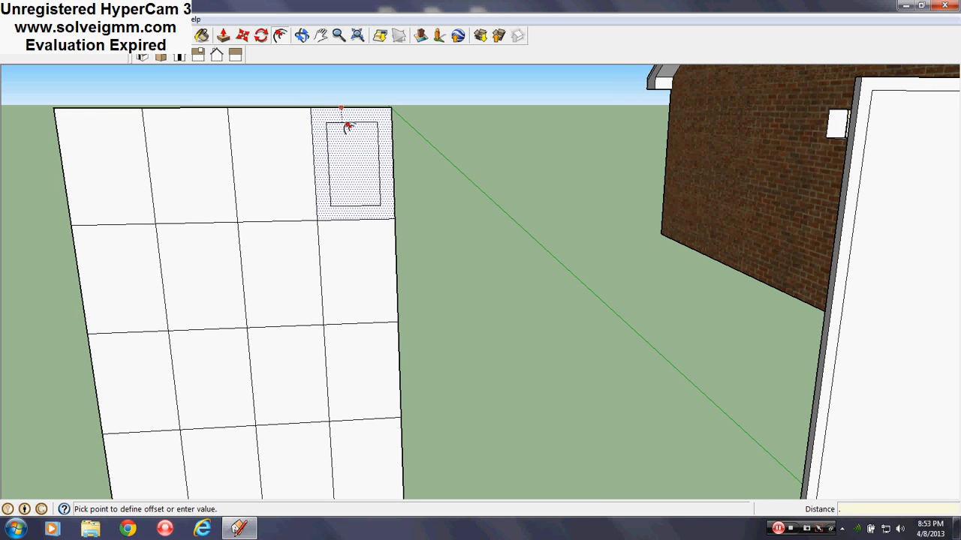
{"action": "key", "text": "Return"}
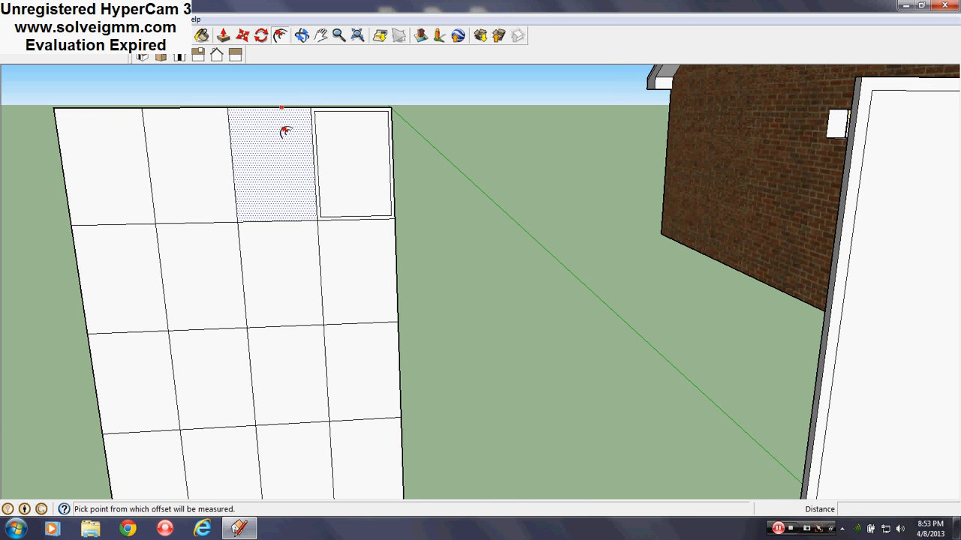
Repeat the 1/2" inward offset on the other three top-row panes and all four panes of the second row.
{"action": "double_click", "coordinate": [285, 132]}
{"action": "double_click", "coordinate": [196, 133]}
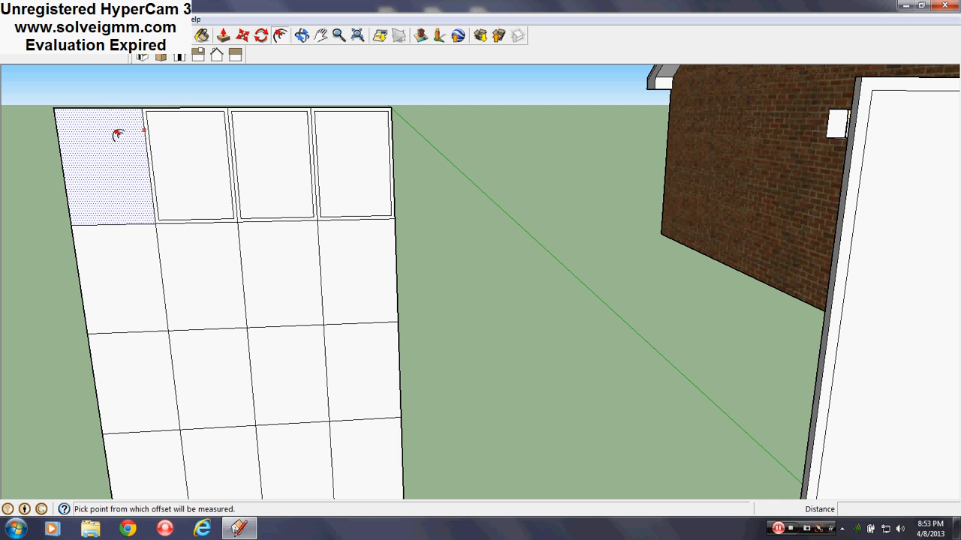
{"action": "double_click", "coordinate": [117, 135]}
{"action": "double_click", "coordinate": [138, 249]}
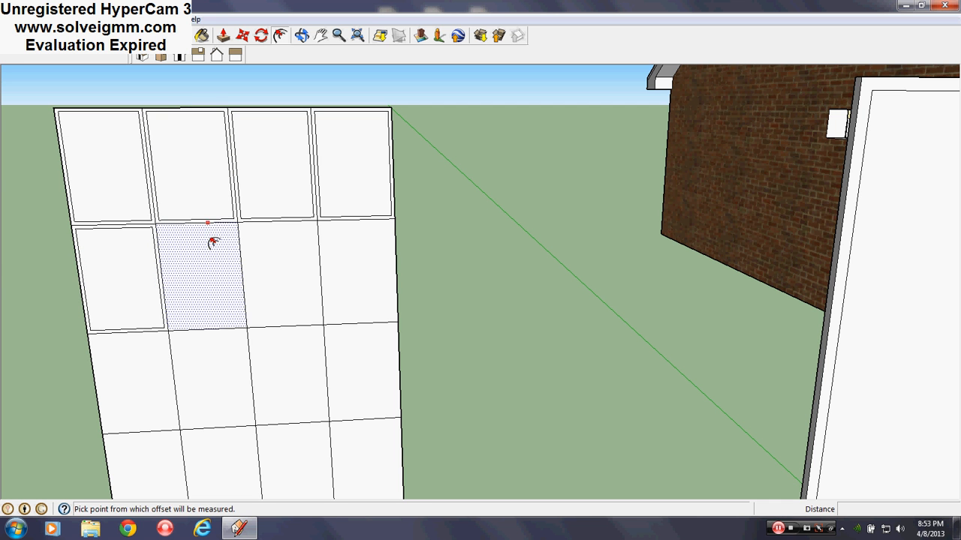
{"action": "double_click", "coordinate": [208, 240]}
{"action": "double_click", "coordinate": [285, 246]}
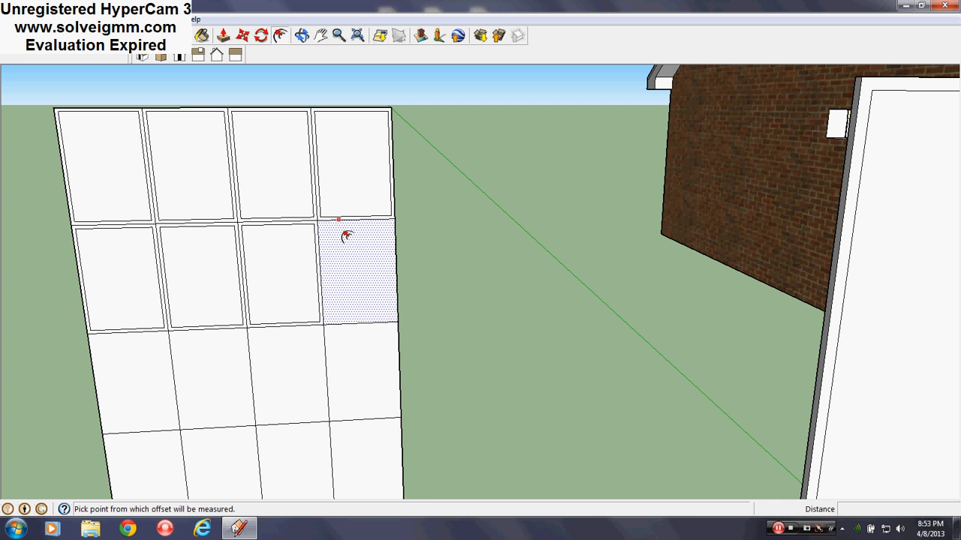
{"action": "double_click", "coordinate": [345, 229]}
Apply the same 1/2" inward offset to every pane in the third and fourth rows.
{"action": "scroll", "coordinate": [302, 293], "scroll_direction": "down", "scroll_amount": 3}
{"action": "scroll", "coordinate": [204, 253], "scroll_direction": "up", "scroll_amount": 4}
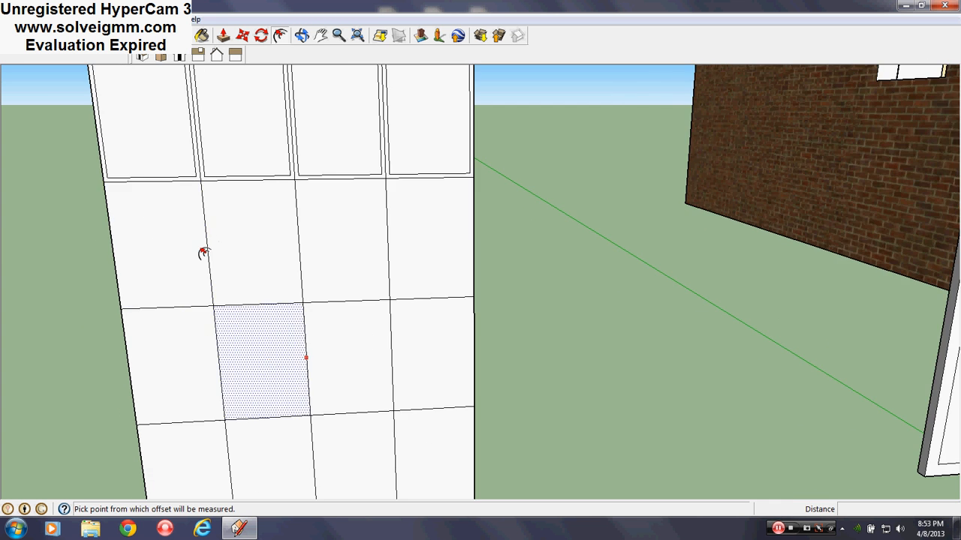
{"action": "double_click", "coordinate": [167, 210]}
{"action": "double_click", "coordinate": [248, 210]}
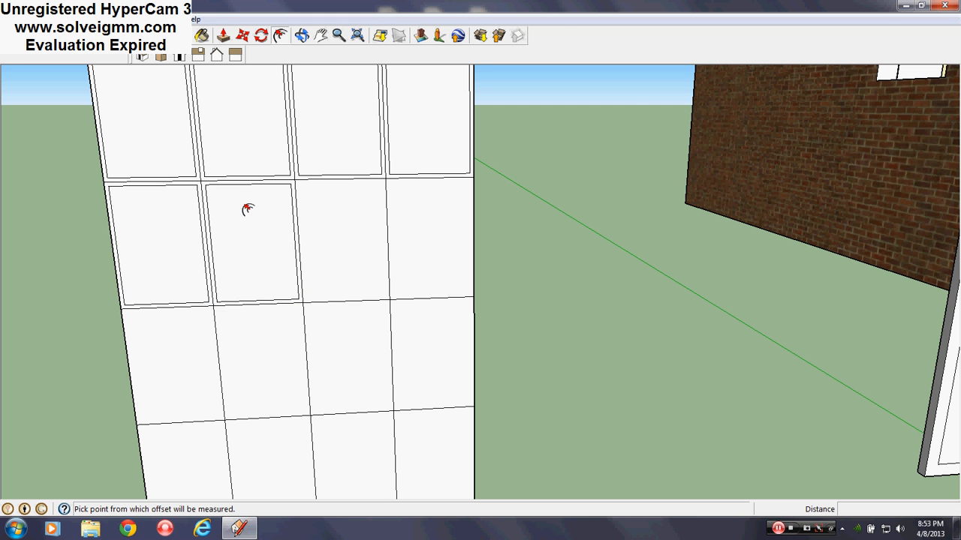
{"action": "double_click", "coordinate": [321, 200]}
{"action": "scroll", "coordinate": [330, 200], "scroll_direction": "down", "scroll_amount": 3}
{"action": "scroll", "coordinate": [384, 204], "scroll_direction": "up", "scroll_amount": 2}
{"action": "double_click", "coordinate": [384, 204]}
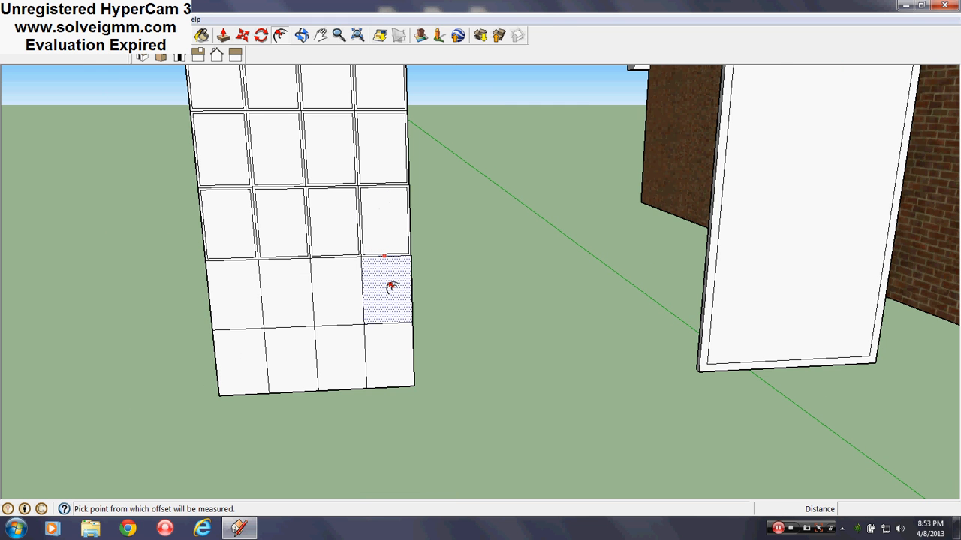
{"action": "double_click", "coordinate": [330, 274]}
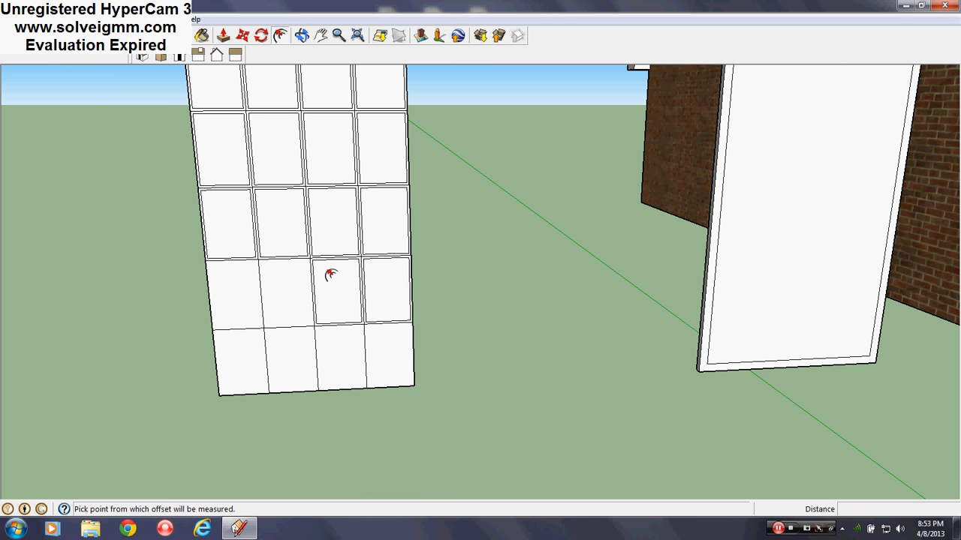
{"action": "double_click", "coordinate": [276, 277]}
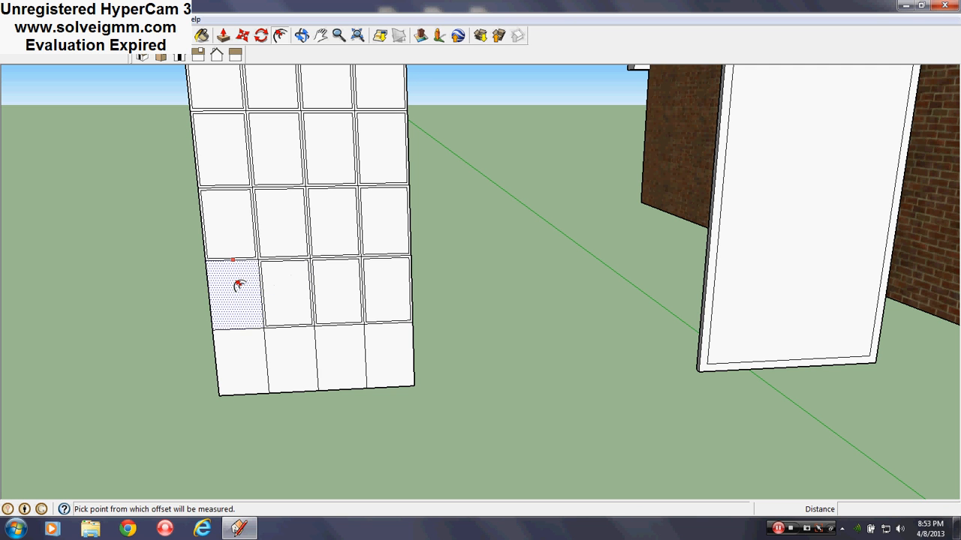
Offset the four bottom-row panes inward by 1/2" to complete the pane grid.
{"action": "double_click", "coordinate": [241, 358]}
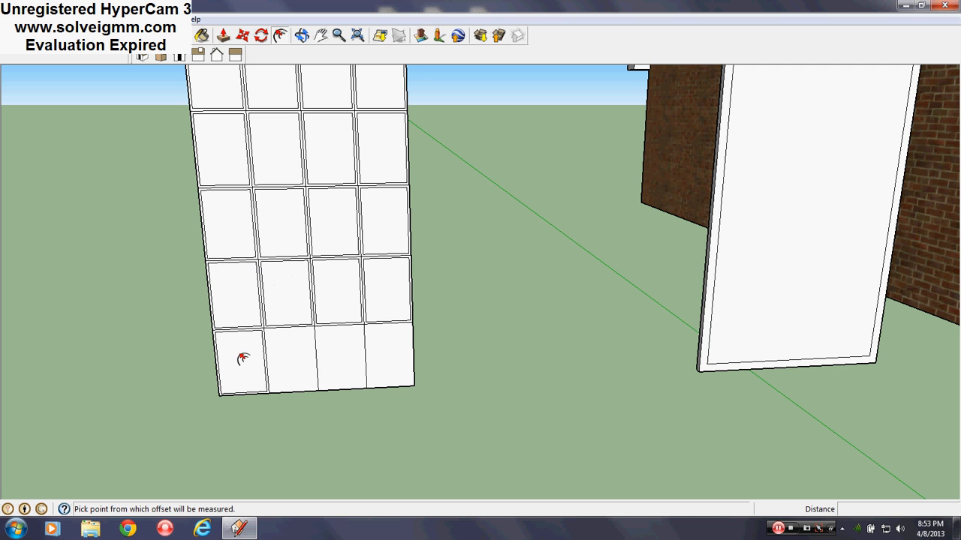
{"action": "double_click", "coordinate": [285, 346]}
{"action": "left_click", "coordinate": [336, 327]}
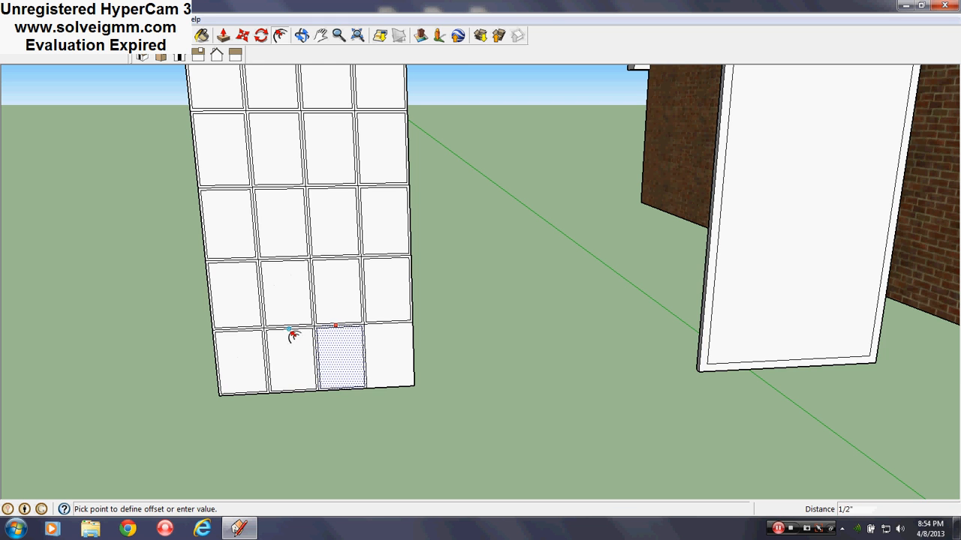
{"action": "scroll", "coordinate": [293, 335], "scroll_direction": "up", "scroll_amount": 1}
{"action": "left_click", "coordinate": [289, 329]}
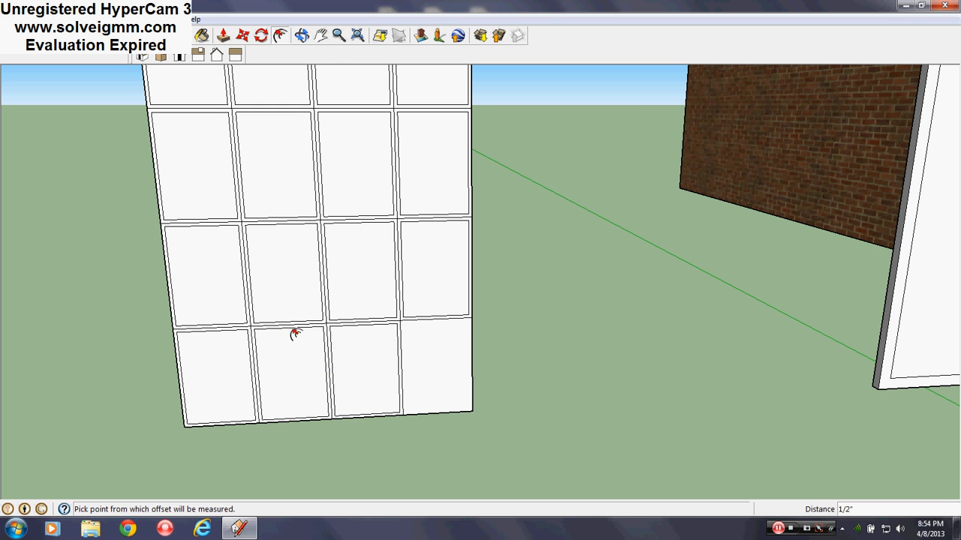
{"action": "left_click", "coordinate": [435, 330]}
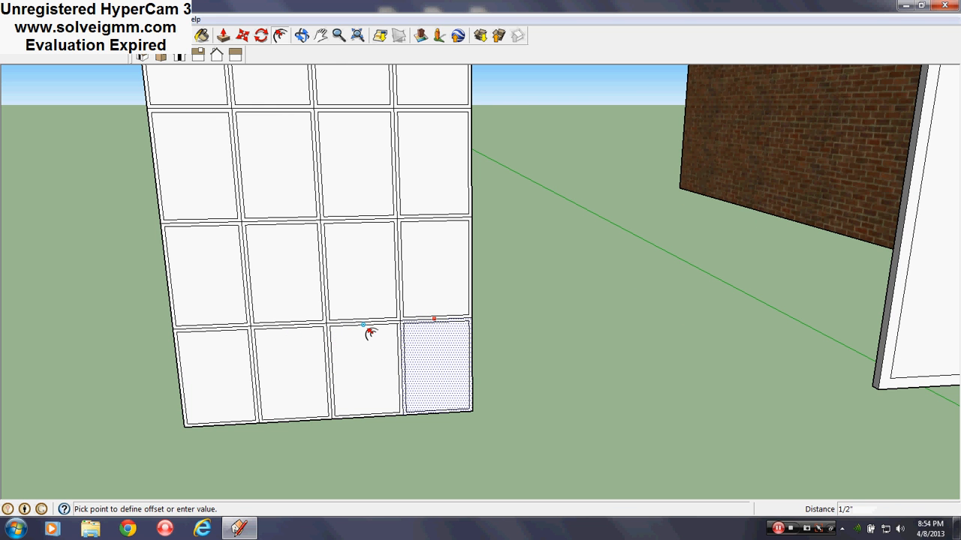
{"action": "left_click", "coordinate": [368, 333]}
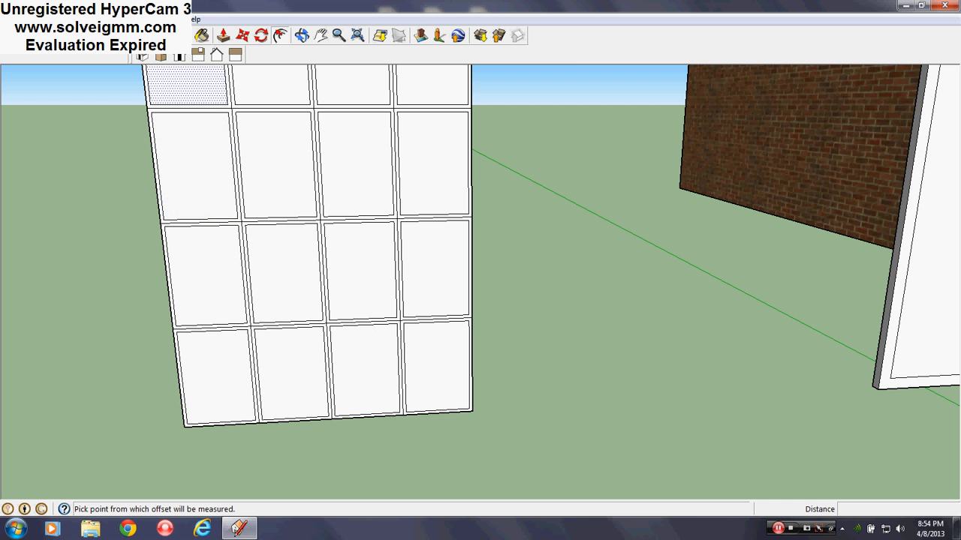
Erase the original division lines running between the offset panes, leaving plain strips as glazing bars.
{"action": "key", "text": "e"}
{"action": "scroll", "coordinate": [263, 331], "scroll_direction": "up", "scroll_amount": 2}
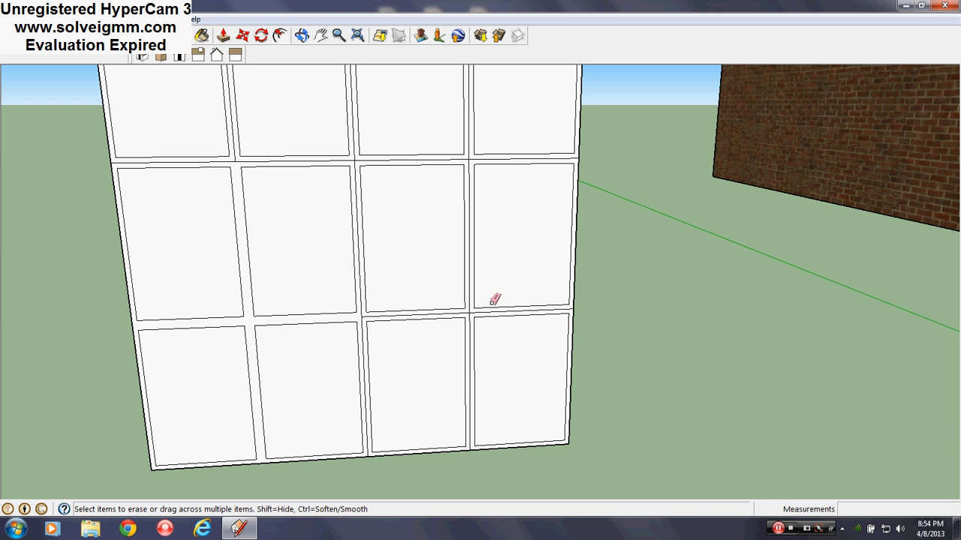
{"action": "left_click_drag", "start_coordinate": [471, 314], "coordinate": [457, 357]}
{"action": "scroll", "coordinate": [424, 415], "scroll_direction": "down", "scroll_amount": 3}
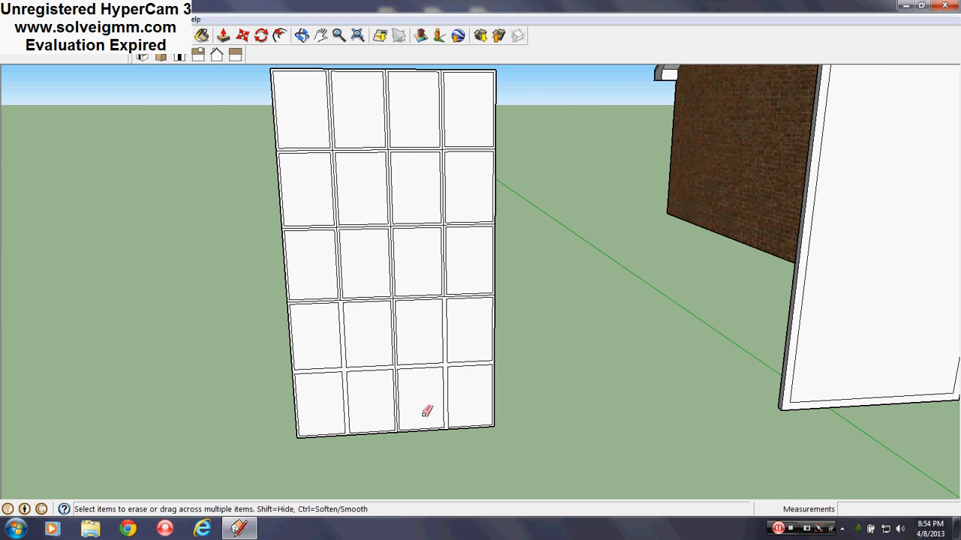
{"action": "scroll", "coordinate": [428, 182], "scroll_direction": "up", "scroll_amount": 3}
{"action": "left_click_drag", "start_coordinate": [493, 262], "coordinate": [493, 258]}
{"action": "left_click_drag", "start_coordinate": [275, 266], "coordinate": [279, 269]}
{"action": "scroll", "coordinate": [339, 393], "scroll_direction": "down", "scroll_amount": 3}
{"action": "scroll", "coordinate": [290, 184], "scroll_direction": "up", "scroll_amount": 3}
{"action": "left_click_drag", "start_coordinate": [291, 197], "coordinate": [294, 196]}
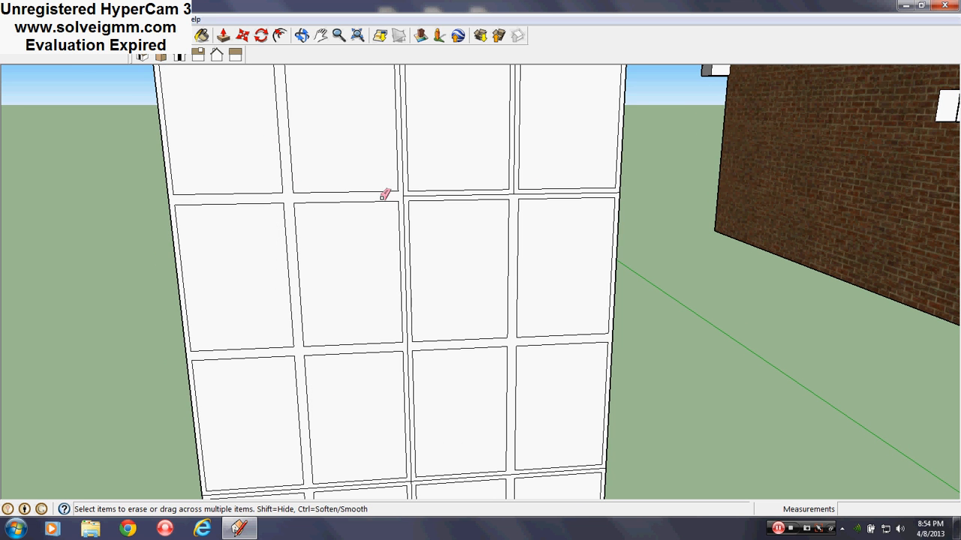
{"action": "left_click_drag", "start_coordinate": [515, 192], "coordinate": [515, 189]}
{"action": "scroll", "coordinate": [481, 156], "scroll_direction": "down", "scroll_amount": 3}
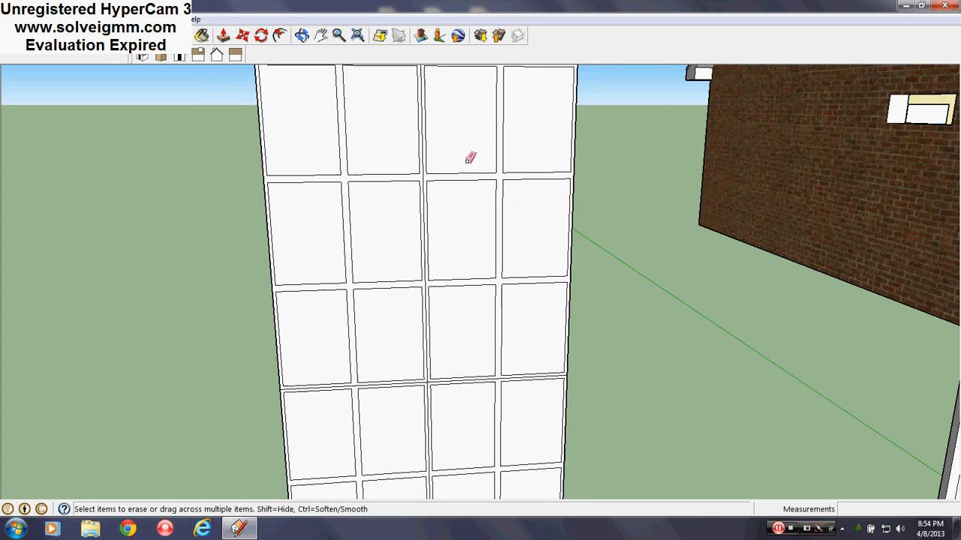
{"action": "scroll", "coordinate": [431, 373], "scroll_direction": "up", "scroll_amount": 3}
{"action": "left_click_drag", "start_coordinate": [437, 400], "coordinate": [439, 398]}
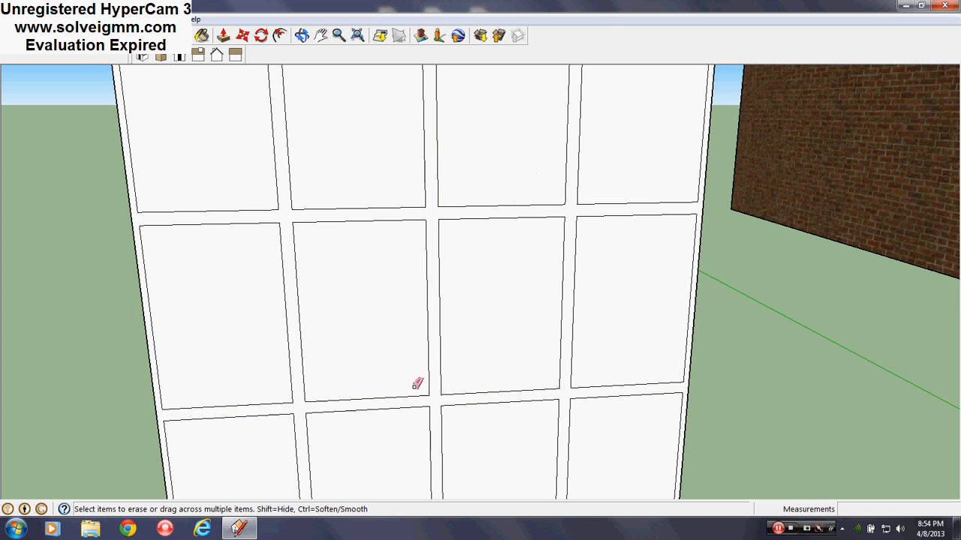
Examine the finished pane grid and the framed slab beside it.
{"action": "scroll", "coordinate": [370, 259], "scroll_direction": "down", "scroll_amount": 5}
{"action": "scroll", "coordinate": [402, 284], "scroll_direction": "up", "scroll_amount": 1}
{"action": "middle_click_drag", "start_coordinate": [401, 240], "coordinate": [339, 240]}
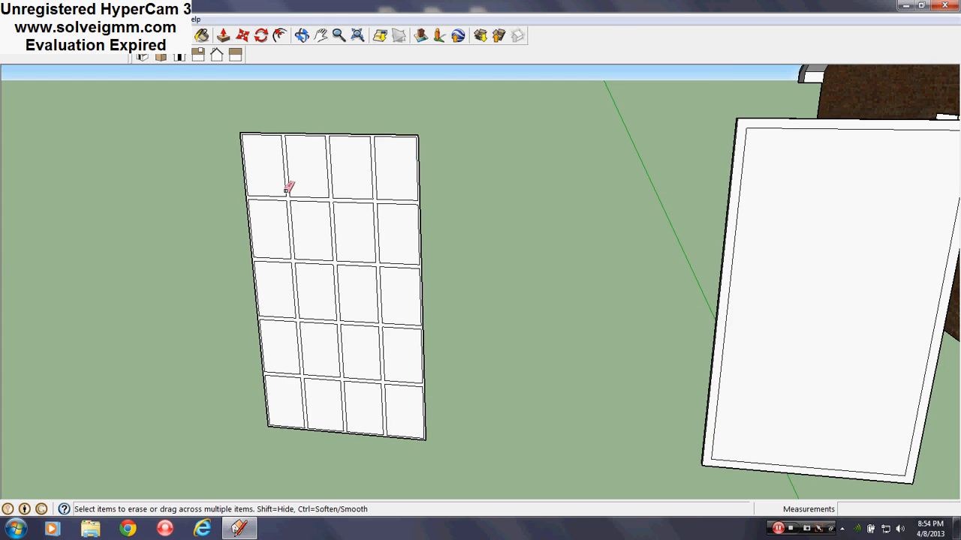
{"action": "scroll", "coordinate": [278, 171], "scroll_direction": "up", "scroll_amount": 3}
{"action": "middle_click_drag", "start_coordinate": [278, 172], "coordinate": [322, 154]}
{"action": "scroll", "coordinate": [279, 190], "scroll_direction": "down", "scroll_amount": 3}
{"action": "scroll", "coordinate": [693, 163], "scroll_direction": "up", "scroll_amount": 2}
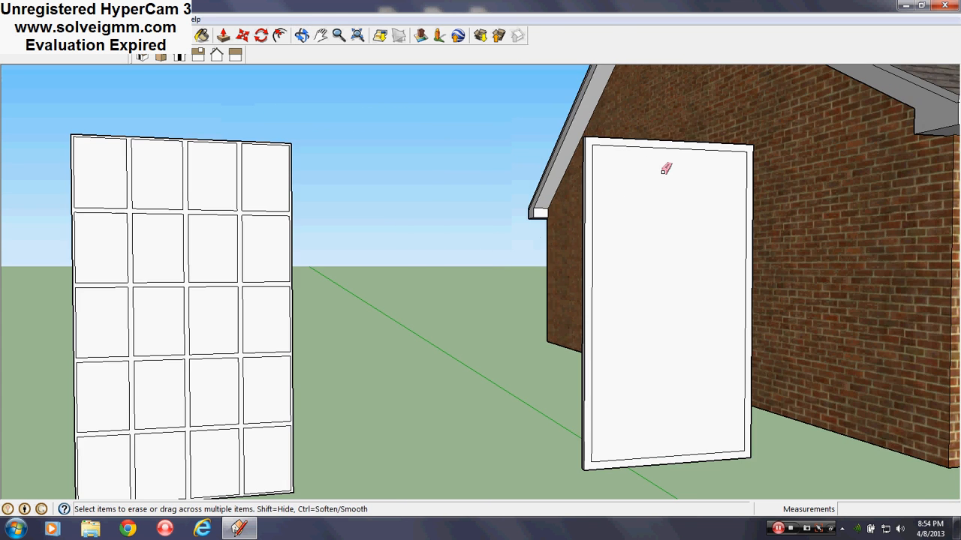
{"action": "scroll", "coordinate": [632, 194], "scroll_direction": "down", "scroll_amount": 1}
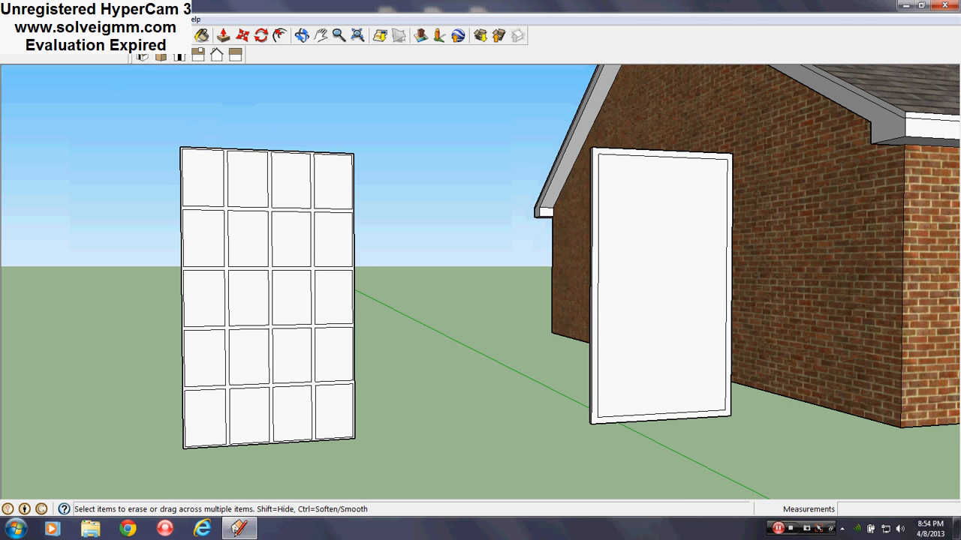
Draw a rectangle around the two lowest pane rows, from the fourth row's upper outer corner to the bottom row's opposite lower corner.
{"action": "key", "text": "r"}
{"action": "scroll", "coordinate": [235, 395], "scroll_direction": "up", "scroll_amount": 3}
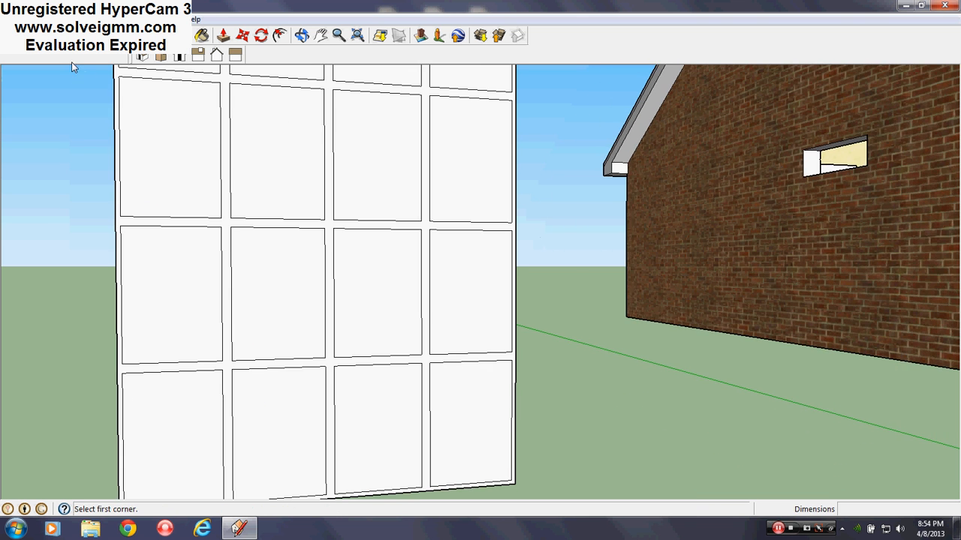
{"action": "scroll", "coordinate": [233, 143], "scroll_direction": "down", "scroll_amount": 3}
{"action": "scroll", "coordinate": [203, 244], "scroll_direction": "up", "scroll_amount": 3}
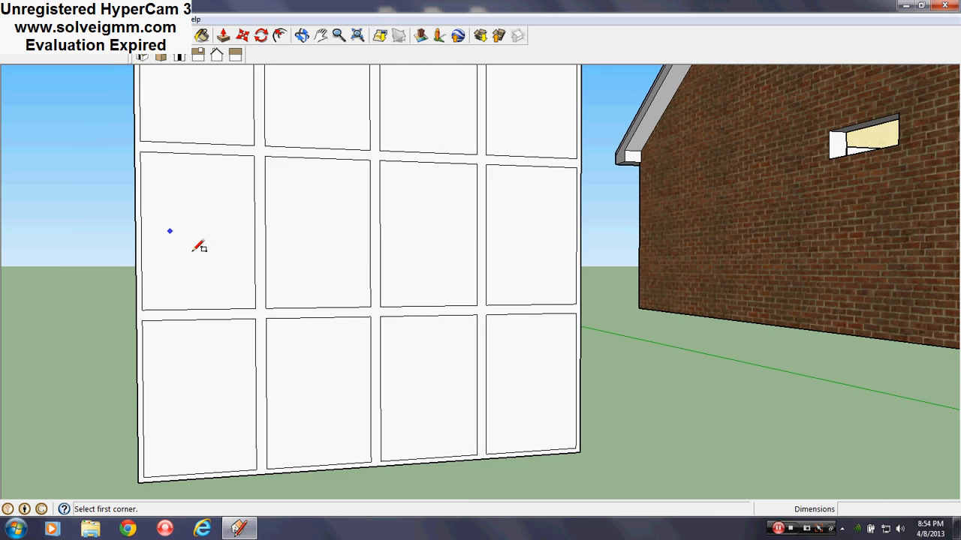
{"action": "middle_click_drag", "start_coordinate": [197, 251], "coordinate": [251, 337]}
{"action": "scroll", "coordinate": [376, 364], "scroll_direction": "down", "scroll_amount": 1}
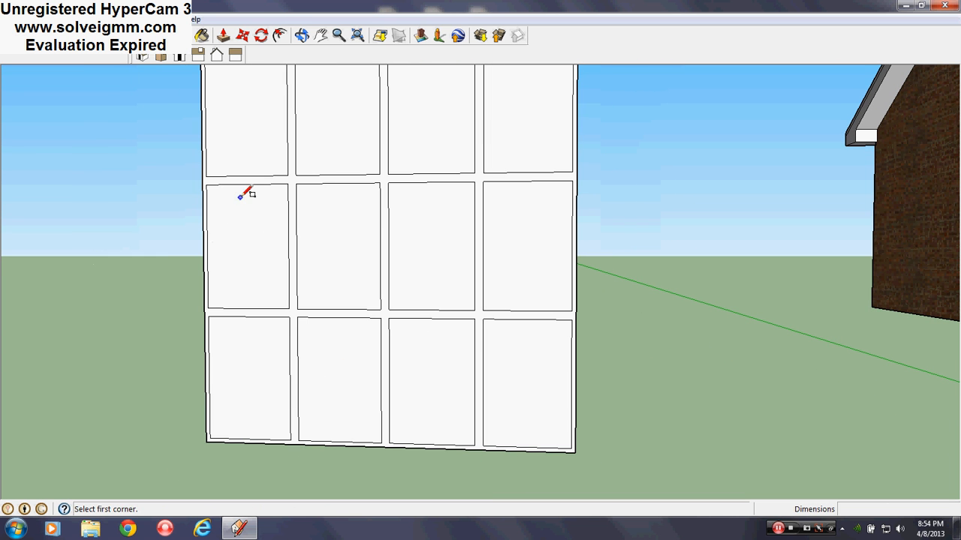
{"action": "left_click", "coordinate": [206, 184]}
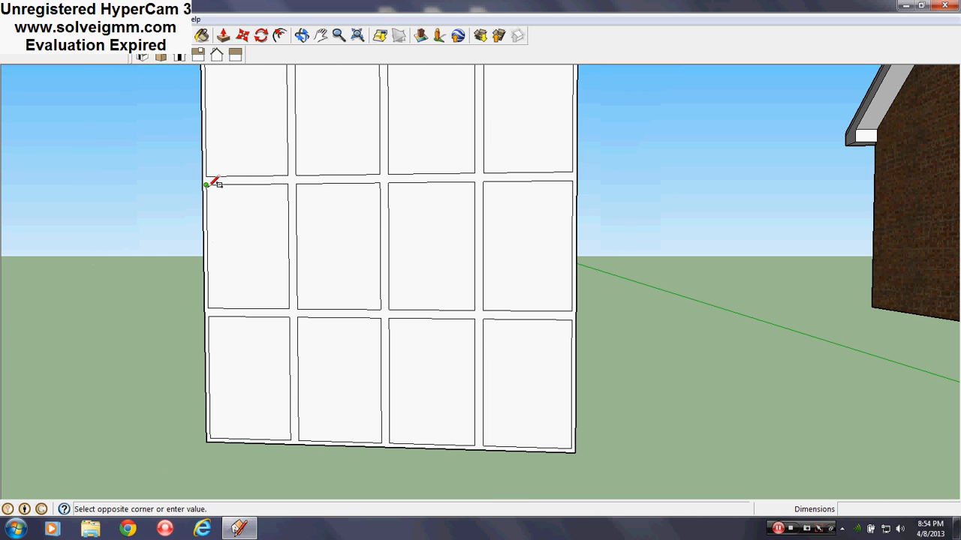
{"action": "left_click", "coordinate": [574, 448]}
{"action": "scroll", "coordinate": [450, 401], "scroll_direction": "down", "scroll_amount": 3}
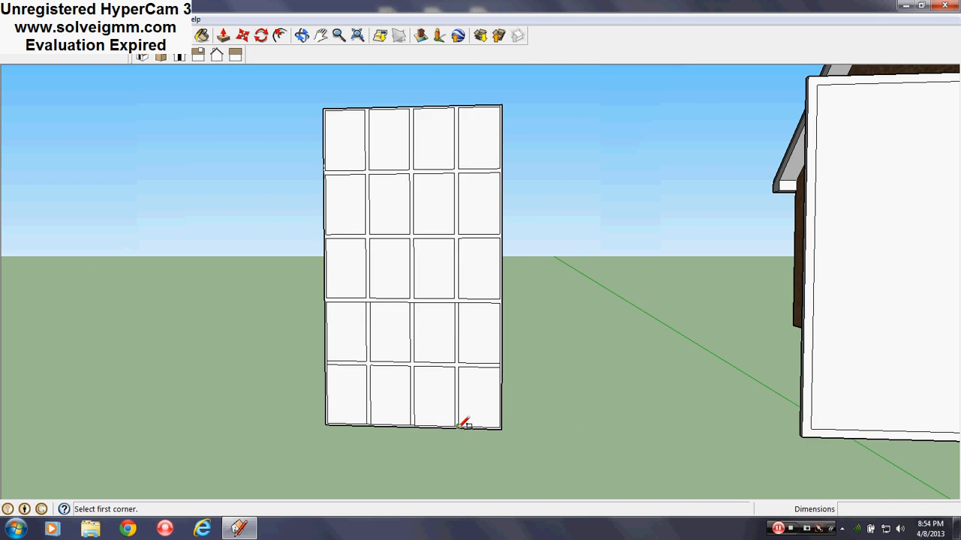
{"action": "scroll", "coordinate": [461, 420], "scroll_direction": "up", "scroll_amount": 3}
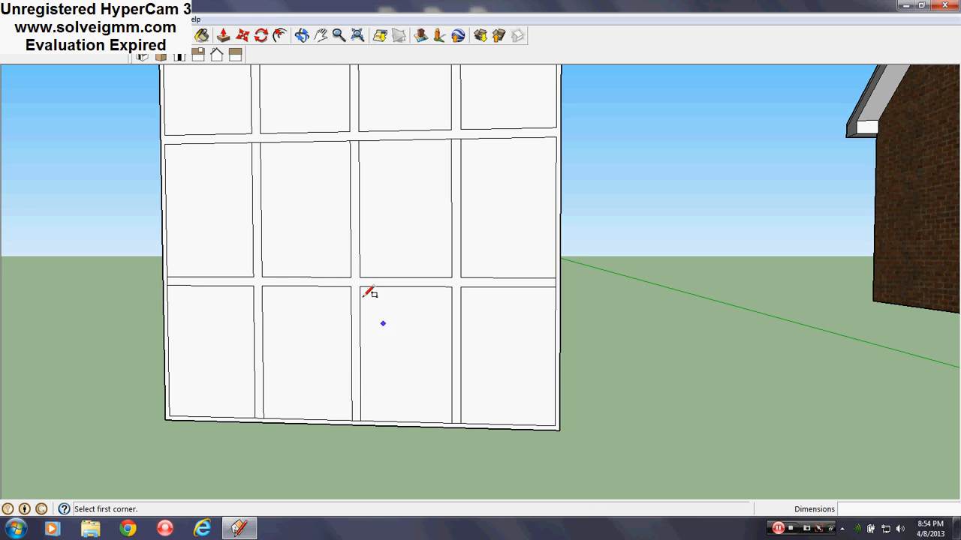
{"action": "middle_click_drag", "start_coordinate": [364, 306], "coordinate": [421, 338]}
{"action": "scroll", "coordinate": [332, 365], "scroll_direction": "down", "scroll_amount": 3}
{"action": "scroll", "coordinate": [211, 232], "scroll_direction": "up", "scroll_amount": 3}
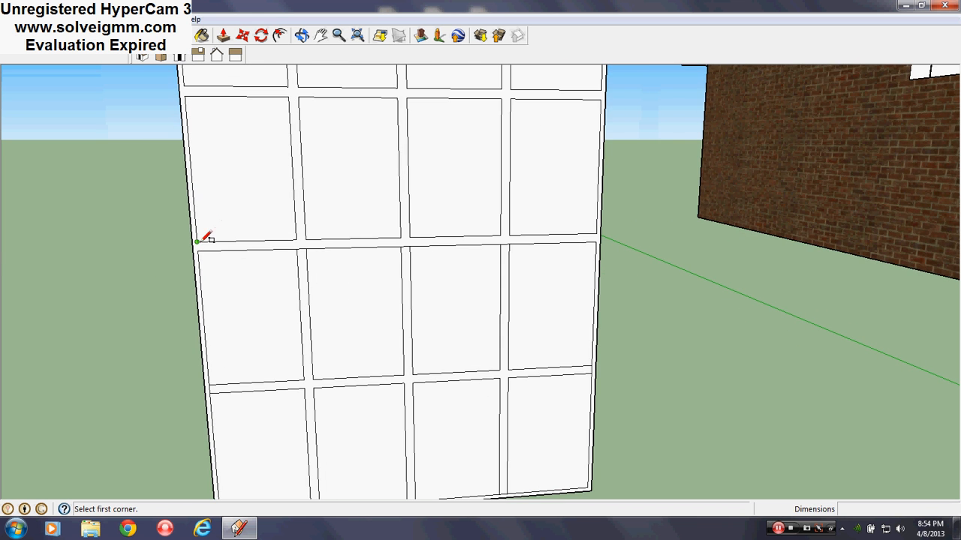
Draw a rectangle around the three upper pane rows, from the third row's lower outer corner to the opposite upper corner of the sash.
{"action": "left_click", "coordinate": [204, 237]}
{"action": "scroll", "coordinate": [322, 425], "scroll_direction": "down", "scroll_amount": 3}
{"action": "scroll", "coordinate": [452, 118], "scroll_direction": "up", "scroll_amount": 3}
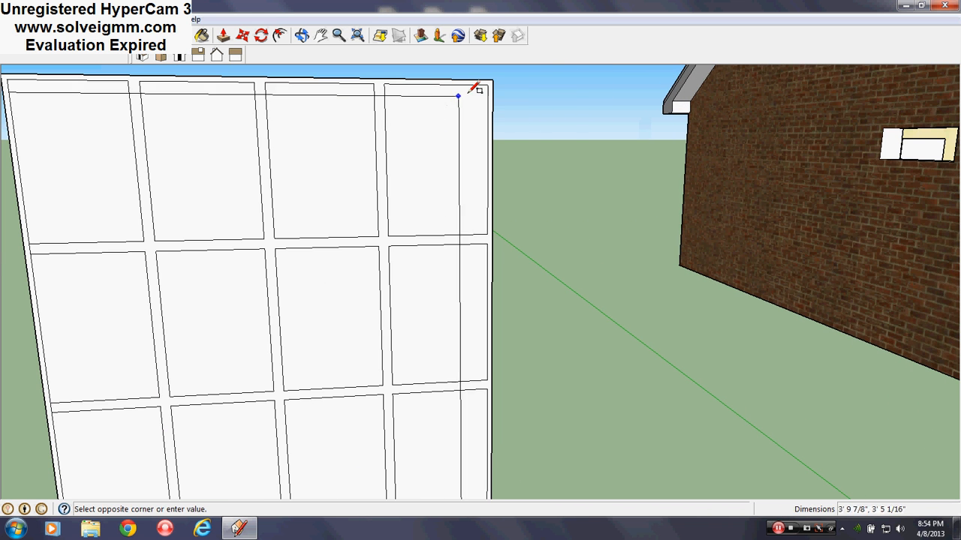
{"action": "left_click", "coordinate": [491, 82]}
{"action": "mouse_move", "coordinate": [461, 101]}
{"action": "middle_mouse_down"}
{"action": "mouse_move", "coordinate": [380, 222]}
{"action": "mouse_move", "coordinate": [342, 227]}
{"action": "middle_mouse_up"}
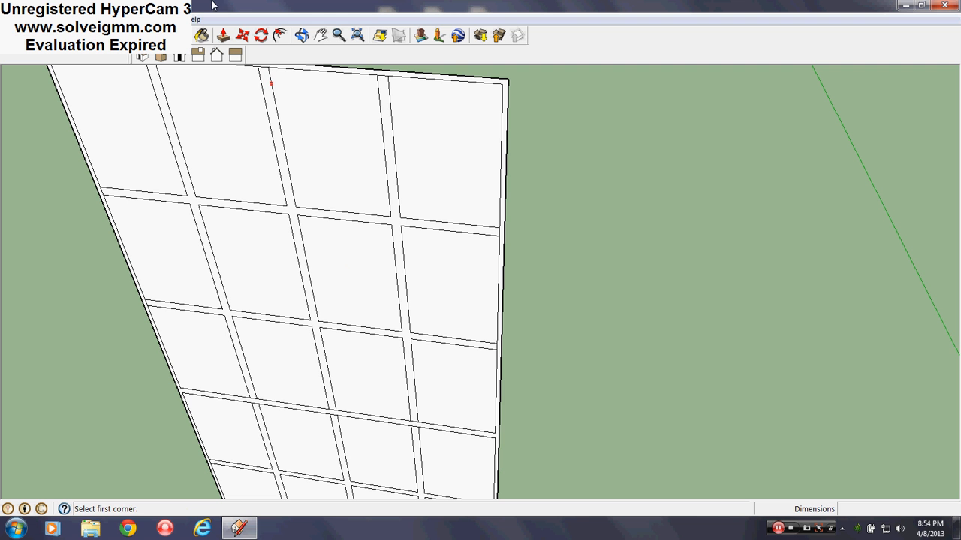
Erase the sash's outer edges to remove the surrounding border and the strip separating the upper three pane rows from the lower two.
{"action": "left_click", "coordinate": [164, 35]}
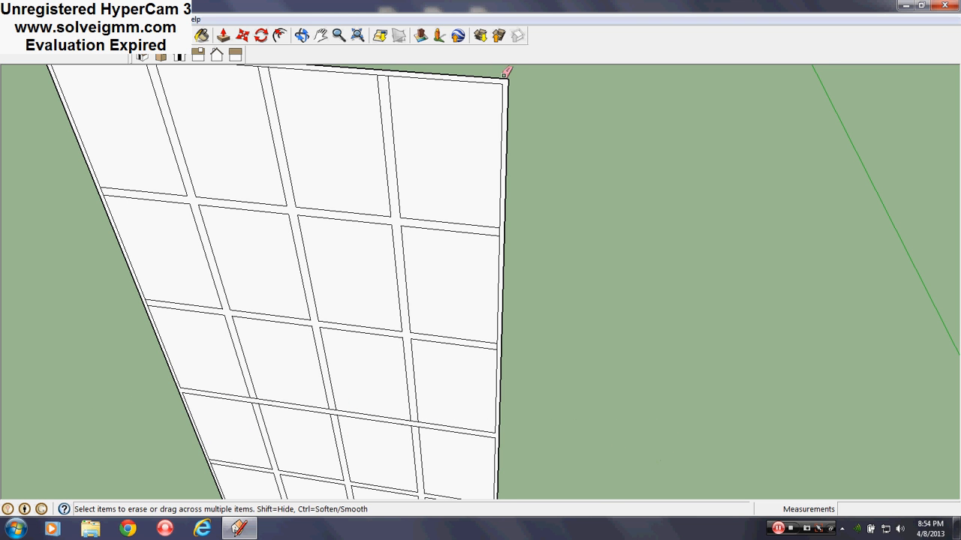
{"action": "left_click_drag", "start_coordinate": [503, 76], "coordinate": [506, 84]}
{"action": "scroll", "coordinate": [485, 101], "scroll_direction": "down", "scroll_amount": 2}
{"action": "mouse_move", "coordinate": [375, 329]}
{"action": "middle_mouse_down"}
{"action": "mouse_move", "coordinate": [575, 163]}
{"action": "mouse_move", "coordinate": [292, 361]}
{"action": "middle_mouse_up"}
{"action": "left_click_drag", "start_coordinate": [290, 437], "coordinate": [285, 445]}
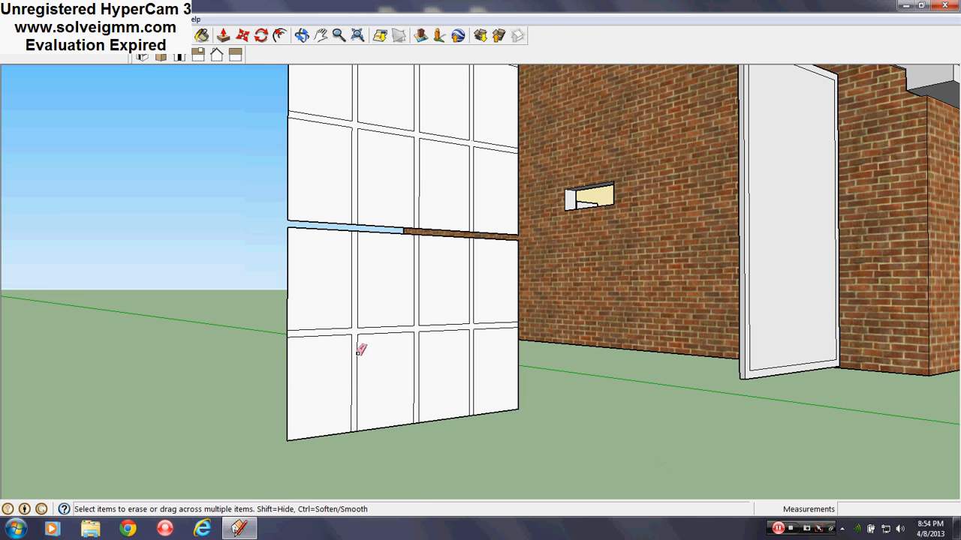
{"action": "middle_click_drag", "start_coordinate": [356, 351], "coordinate": [272, 351]}
{"action": "scroll", "coordinate": [273, 351], "scroll_direction": "down", "scroll_amount": 5}
{"action": "scroll", "coordinate": [369, 275], "scroll_direction": "up", "scroll_amount": 3}
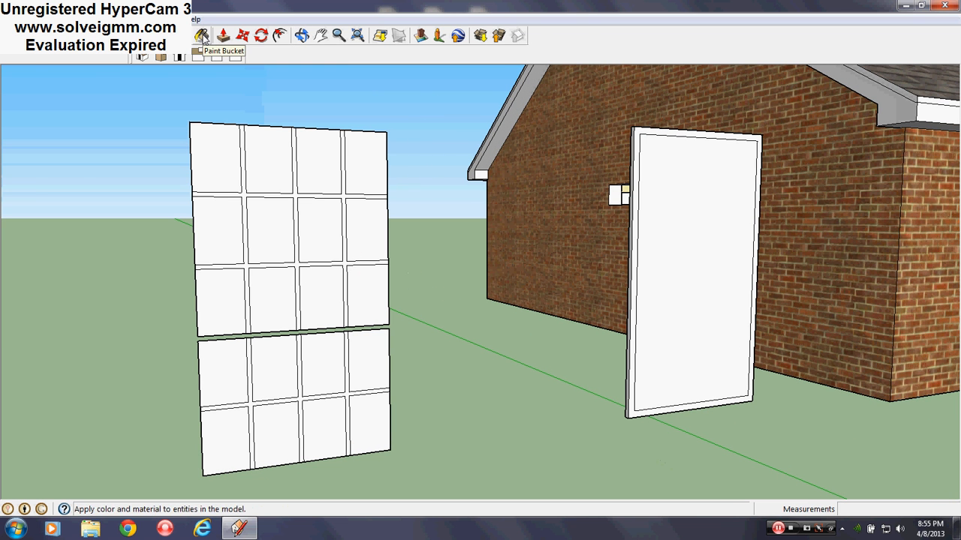
Paint the glazing bars of the upper and lower pane groups with Color_001 on both faces.
{"action": "left_click", "coordinate": [203, 37]}
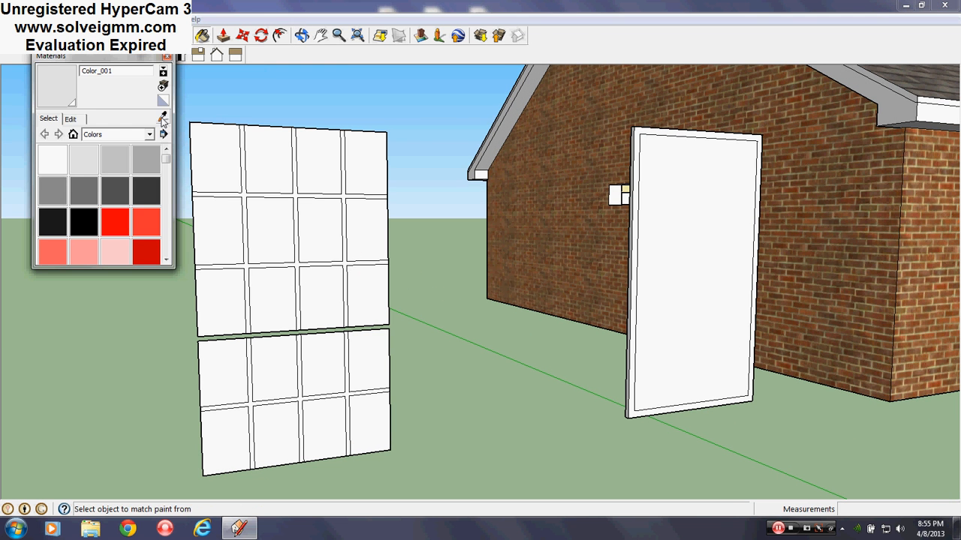
{"action": "middle_click_drag", "start_coordinate": [265, 223], "coordinate": [310, 236]}
{"action": "mouse_move", "coordinate": [288, 266]}
{"action": "middle_mouse_down"}
{"action": "mouse_move", "coordinate": [604, 284]}
{"action": "mouse_move", "coordinate": [296, 277]}
{"action": "mouse_move", "coordinate": [896, 303]}
{"action": "mouse_move", "coordinate": [675, 279]}
{"action": "middle_mouse_up"}
{"action": "scroll", "coordinate": [725, 284], "scroll_direction": "up", "scroll_amount": 3}
{"action": "scroll", "coordinate": [726, 283], "scroll_direction": "up", "scroll_amount": 2}
{"action": "scroll", "coordinate": [707, 212], "scroll_direction": "up", "scroll_amount": 3}
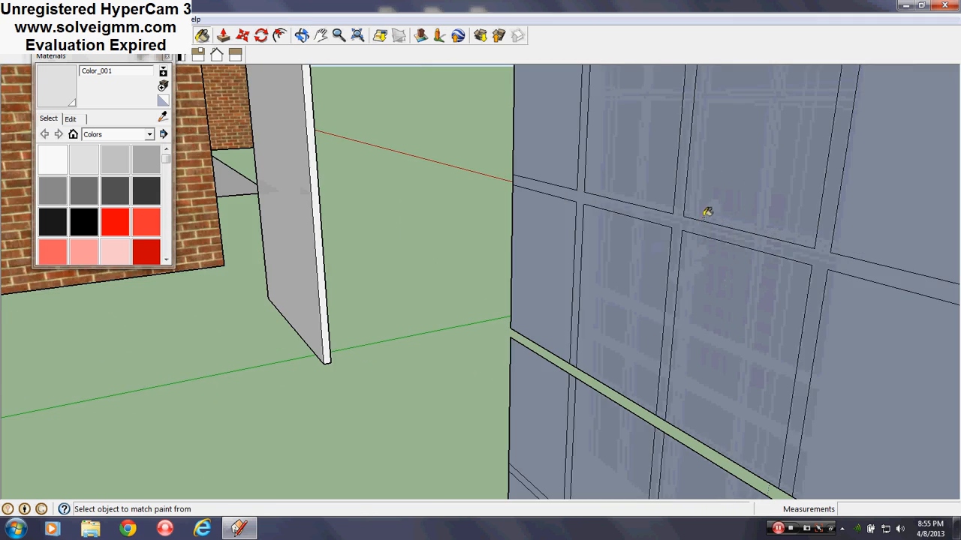
{"action": "middle_click_drag", "start_coordinate": [705, 227], "coordinate": [466, 235]}
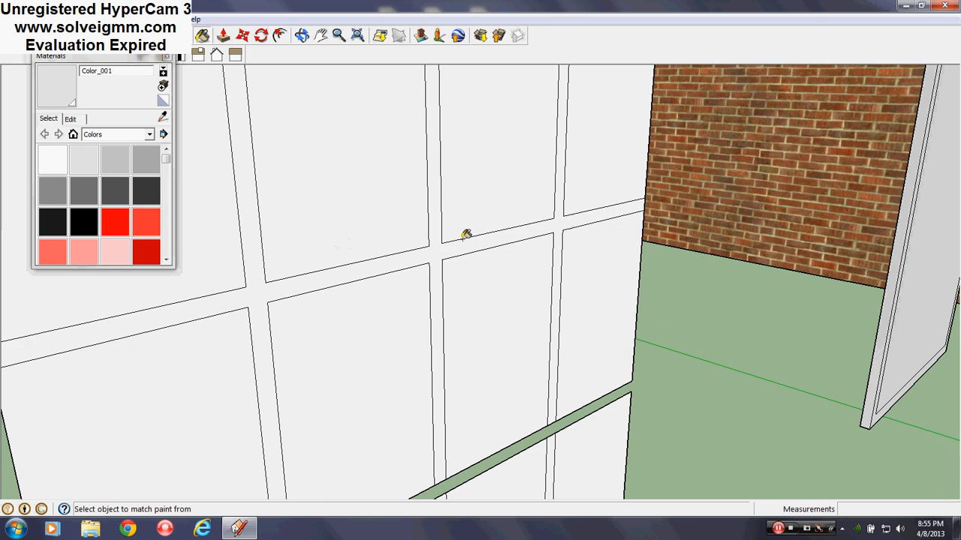
{"action": "left_click", "coordinate": [437, 249]}
{"action": "scroll", "coordinate": [480, 149], "scroll_direction": "down", "scroll_amount": 3}
{"action": "scroll", "coordinate": [476, 352], "scroll_direction": "up", "scroll_amount": 3}
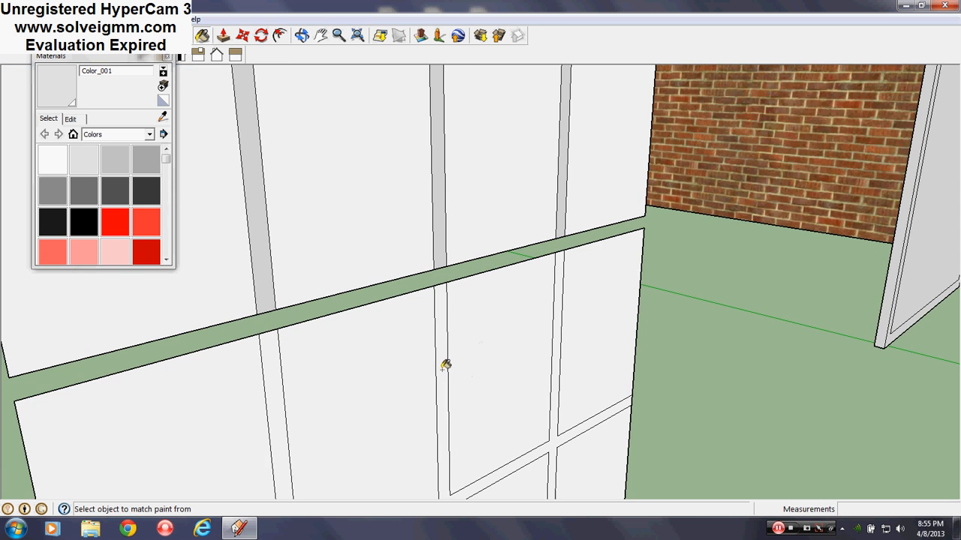
{"action": "left_click", "coordinate": [443, 368]}
{"action": "middle_click_drag", "start_coordinate": [398, 355], "coordinate": [689, 367]}
{"action": "scroll", "coordinate": [641, 328], "scroll_direction": "up", "scroll_amount": 2}
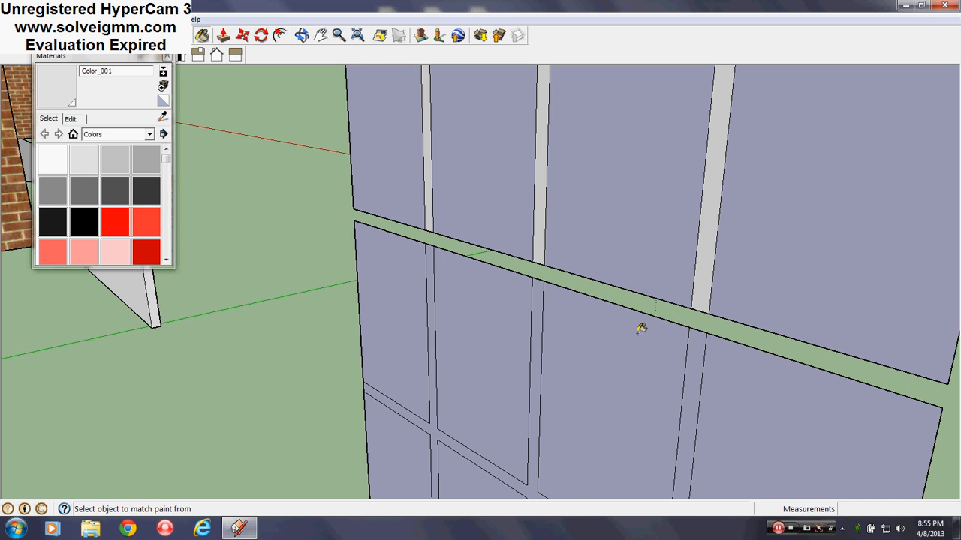
{"action": "left_click", "coordinate": [542, 319]}
Examine the painted glazing bars of both pane groups from close up and from above.
{"action": "scroll", "coordinate": [538, 318], "scroll_direction": "down", "scroll_amount": 2}
{"action": "mouse_move", "coordinate": [599, 328]}
{"action": "middle_mouse_down"}
{"action": "mouse_move", "coordinate": [410, 339]}
{"action": "mouse_move", "coordinate": [399, 326]}
{"action": "middle_mouse_up"}
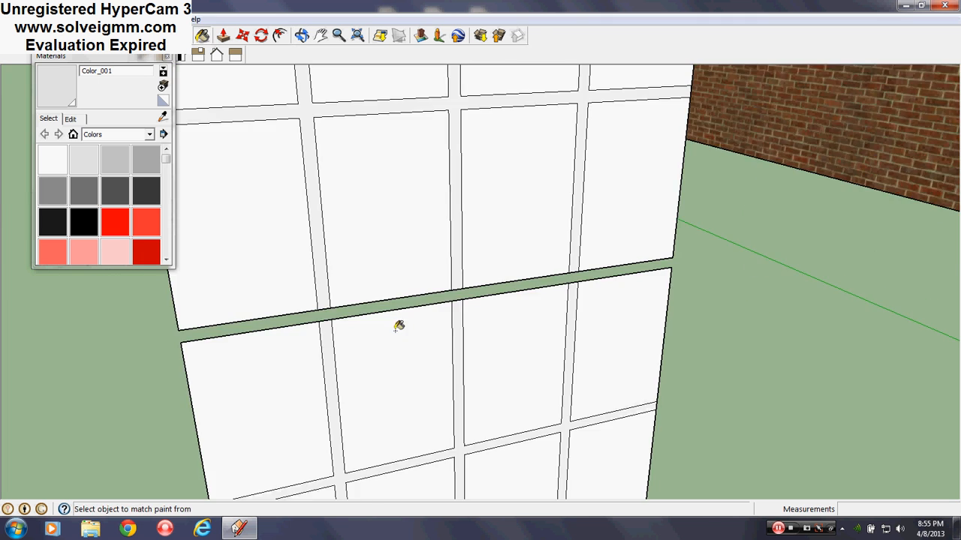
{"action": "scroll", "coordinate": [399, 325], "scroll_direction": "down", "scroll_amount": 3}
{"action": "middle_click_drag", "start_coordinate": [360, 198], "coordinate": [456, 233]}
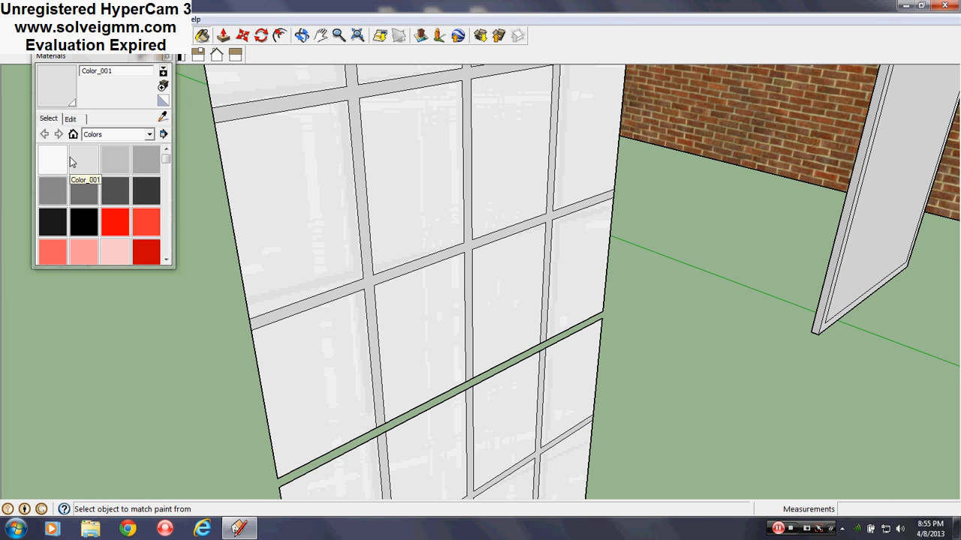
{"action": "scroll", "coordinate": [445, 399], "scroll_direction": "down", "scroll_amount": 2}
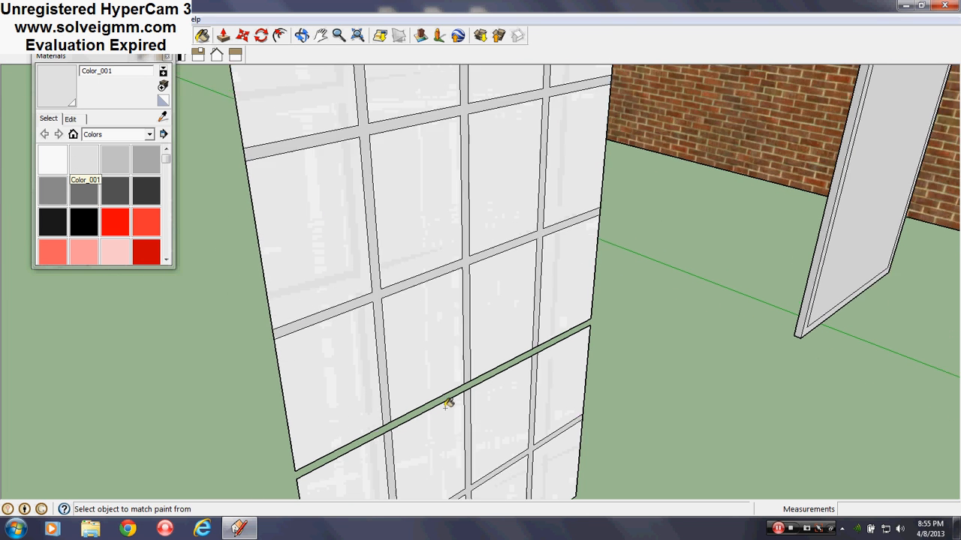
{"action": "middle_click_drag", "start_coordinate": [445, 398], "coordinate": [425, 328]}
{"action": "scroll", "coordinate": [454, 451], "scroll_direction": "up", "scroll_amount": 3}
{"action": "scroll", "coordinate": [469, 429], "scroll_direction": "up", "scroll_amount": 3}
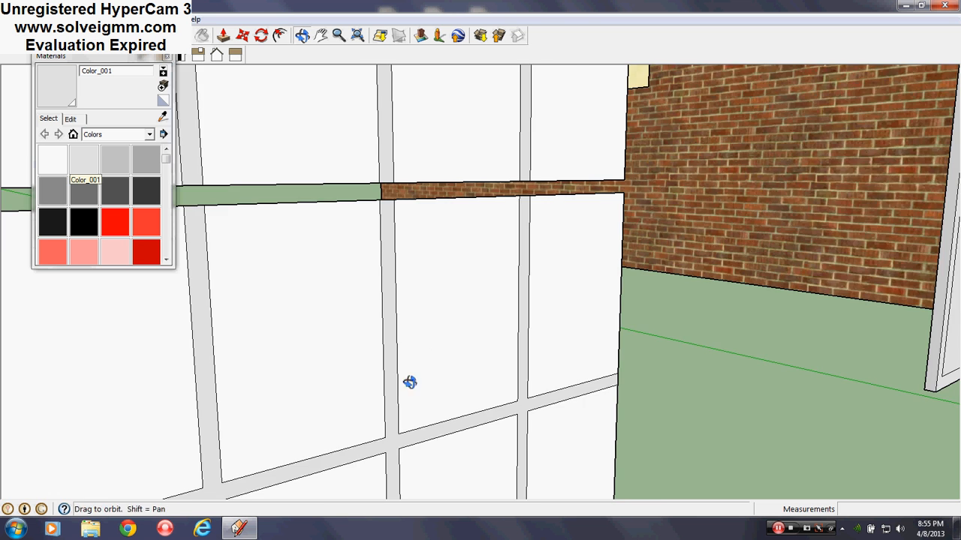
{"action": "middle_click_drag", "start_coordinate": [410, 382], "coordinate": [483, 418]}
{"action": "scroll", "coordinate": [483, 418], "scroll_direction": "down", "scroll_amount": 3}
{"action": "scroll", "coordinate": [413, 338], "scroll_direction": "up", "scroll_amount": 3}
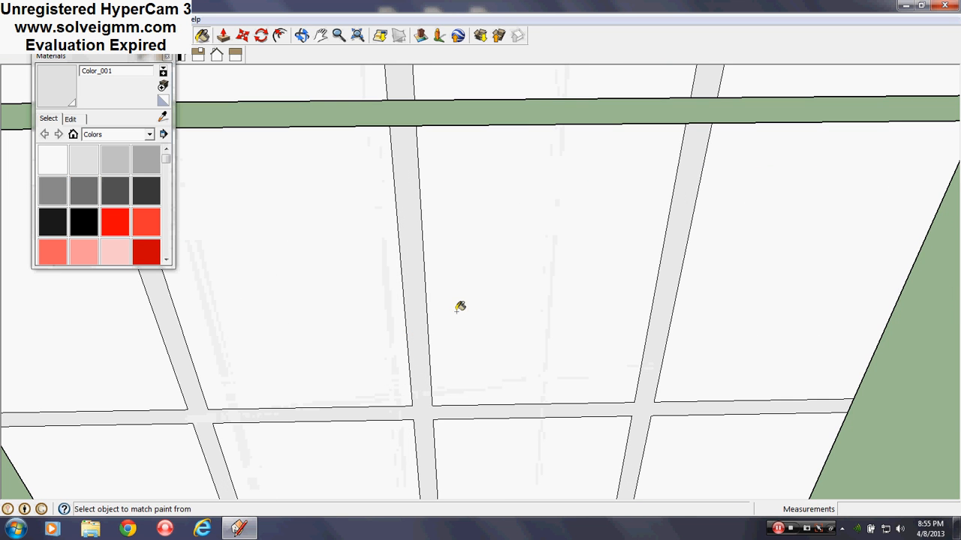
{"action": "middle_click_drag", "start_coordinate": [460, 306], "coordinate": [453, 386]}
{"action": "scroll", "coordinate": [454, 384], "scroll_direction": "down", "scroll_amount": 3}
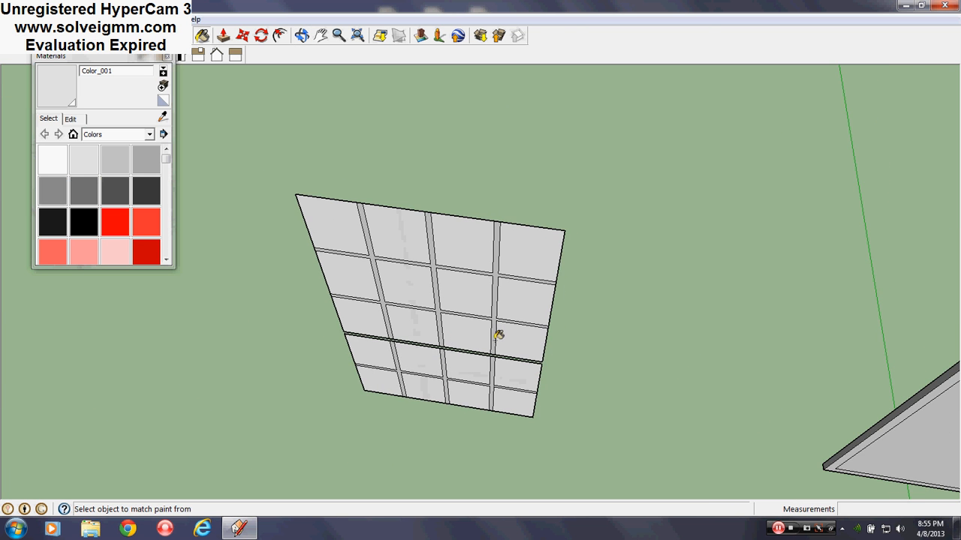
{"action": "middle_click_drag", "start_coordinate": [498, 335], "coordinate": [543, 301]}
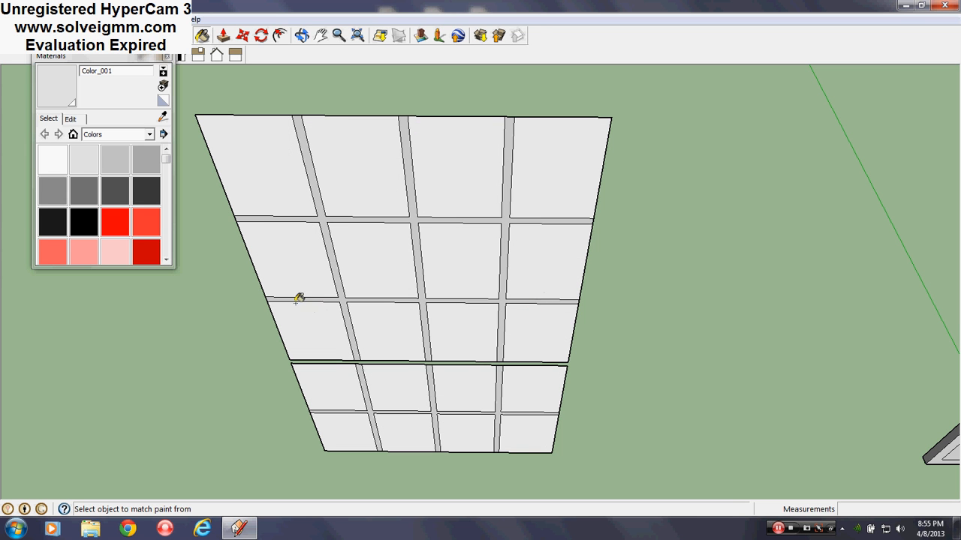
Choose the Translucent_Glass_Gray material from the Translucent collection and move the Materials window clear of the screen edge.
{"action": "left_click", "coordinate": [143, 135]}
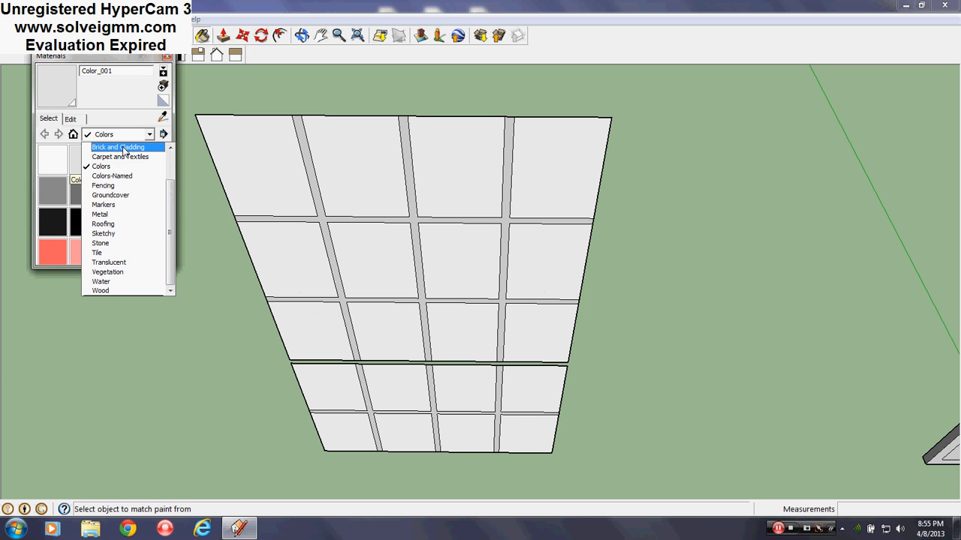
{"action": "left_click", "coordinate": [124, 148]}
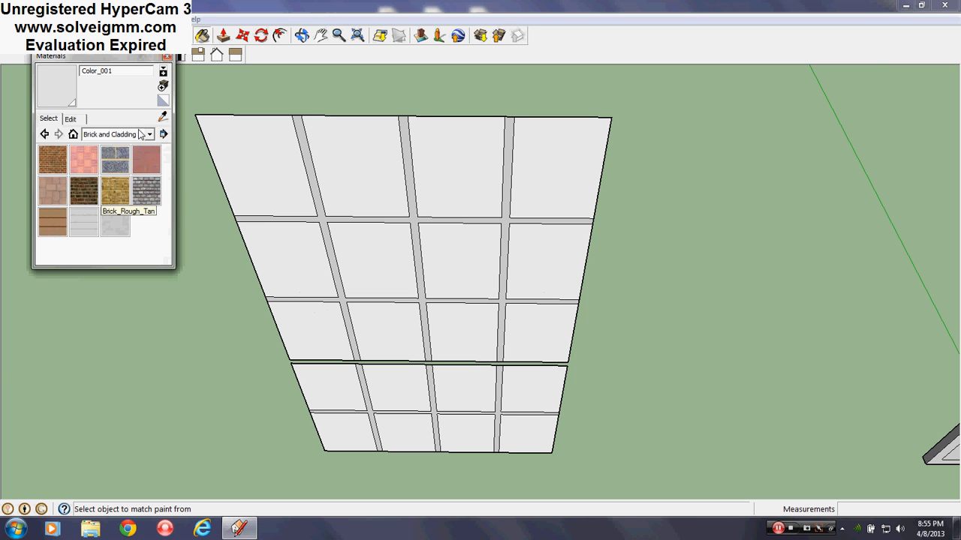
{"action": "left_click", "coordinate": [150, 135]}
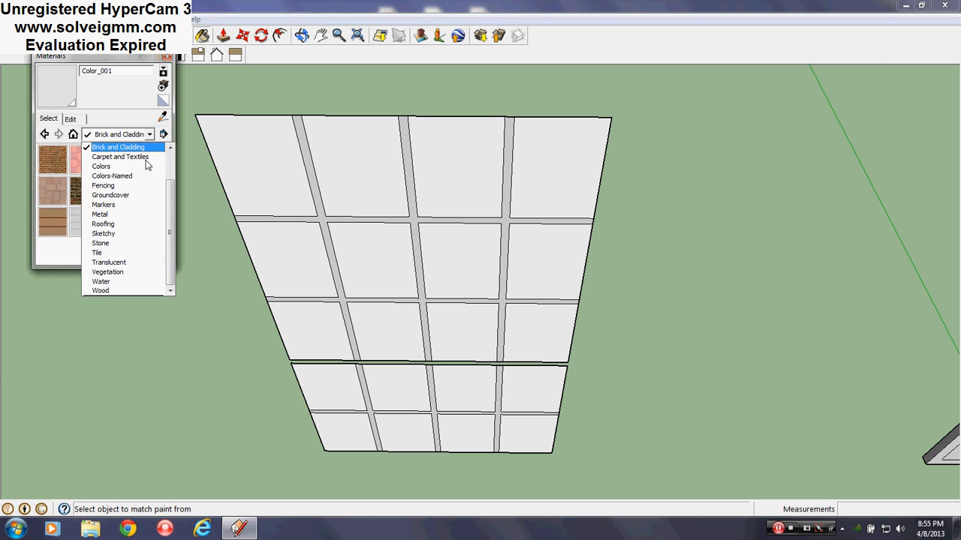
{"action": "left_click", "coordinate": [137, 264]}
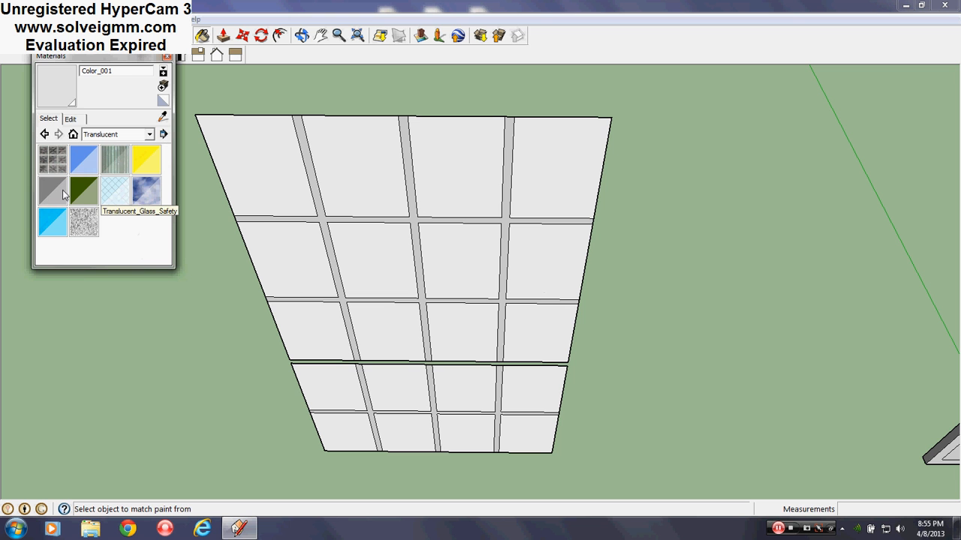
{"action": "left_click", "coordinate": [62, 192]}
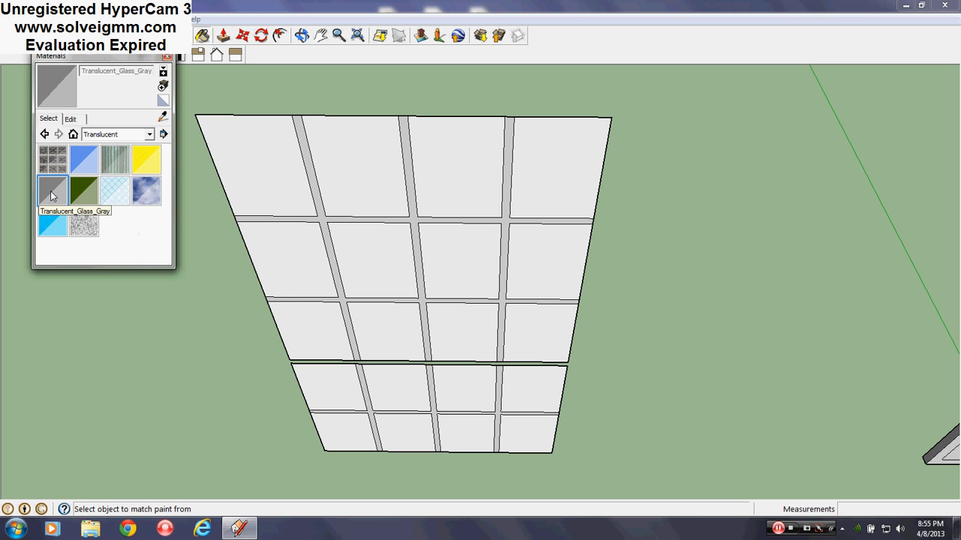
{"action": "left_click_drag", "start_coordinate": [105, 56], "coordinate": [119, 107]}
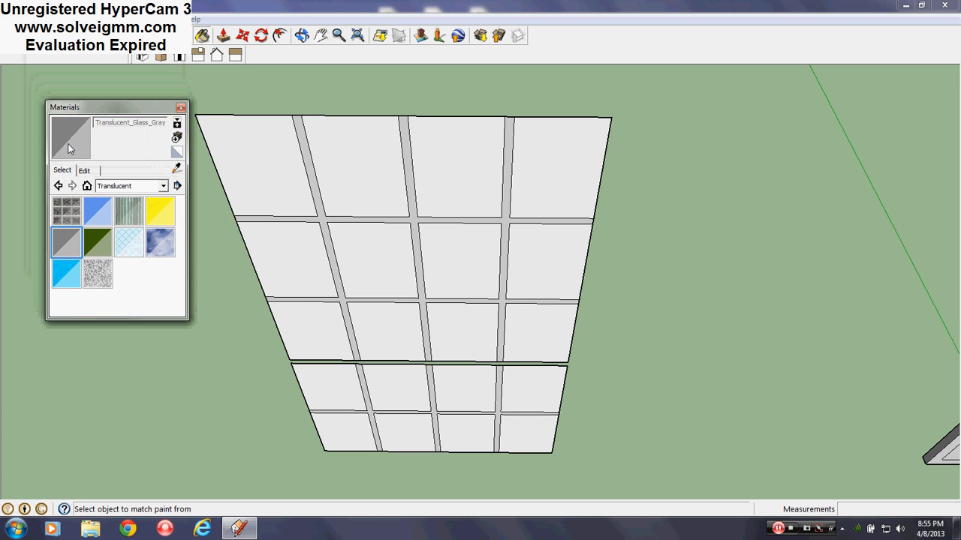
Paint the back faces of the five panes in the outer column farthest from the framed slab with Translucent_Glass_Gray.
{"action": "mouse_move", "coordinate": [393, 253]}
{"action": "middle_mouse_down"}
{"action": "mouse_move", "coordinate": [927, 285]}
{"action": "mouse_move", "coordinate": [557, 289]}
{"action": "middle_mouse_up"}
{"action": "scroll", "coordinate": [721, 246], "scroll_direction": "up", "scroll_amount": 3}
{"action": "left_click", "coordinate": [684, 129]}
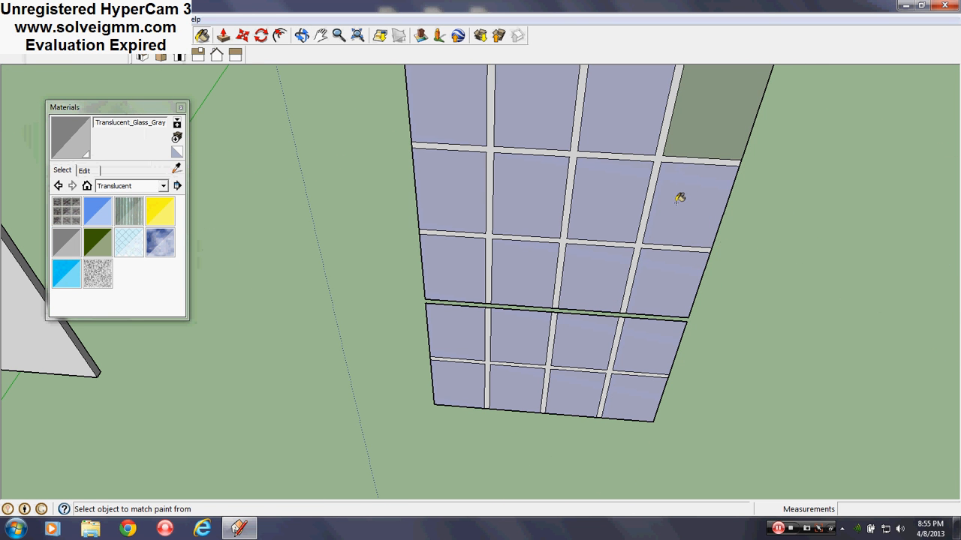
{"action": "left_click", "coordinate": [678, 198]}
{"action": "left_click", "coordinate": [669, 291]}
{"action": "left_click", "coordinate": [649, 349]}
{"action": "left_click", "coordinate": [631, 402]}
Paint the back faces of all ten panes in the two middle columns with Translucent_Glass_Gray.
{"action": "left_click", "coordinate": [571, 389]}
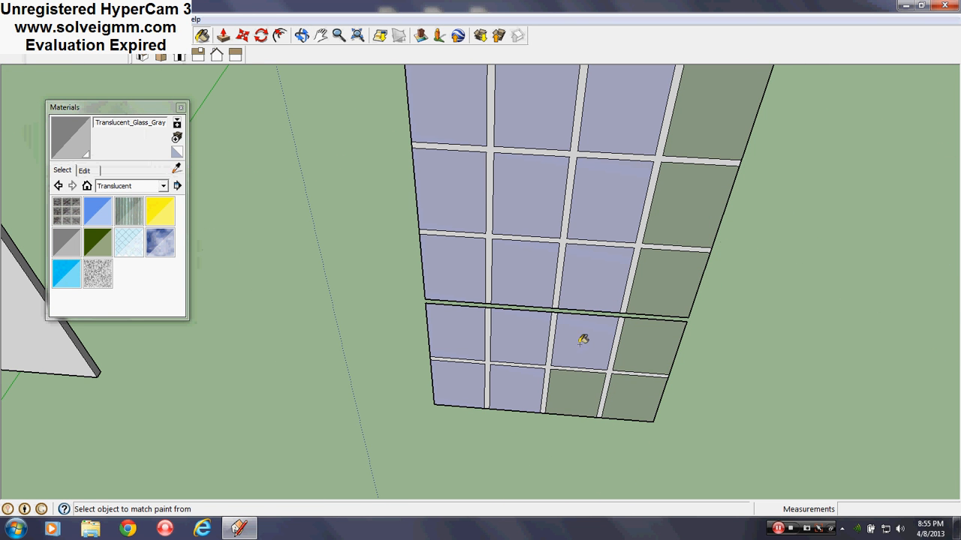
{"action": "left_click", "coordinate": [579, 340]}
{"action": "left_click", "coordinate": [578, 273]}
{"action": "left_click", "coordinate": [599, 217]}
{"action": "left_click", "coordinate": [605, 125]}
{"action": "left_click", "coordinate": [523, 114]}
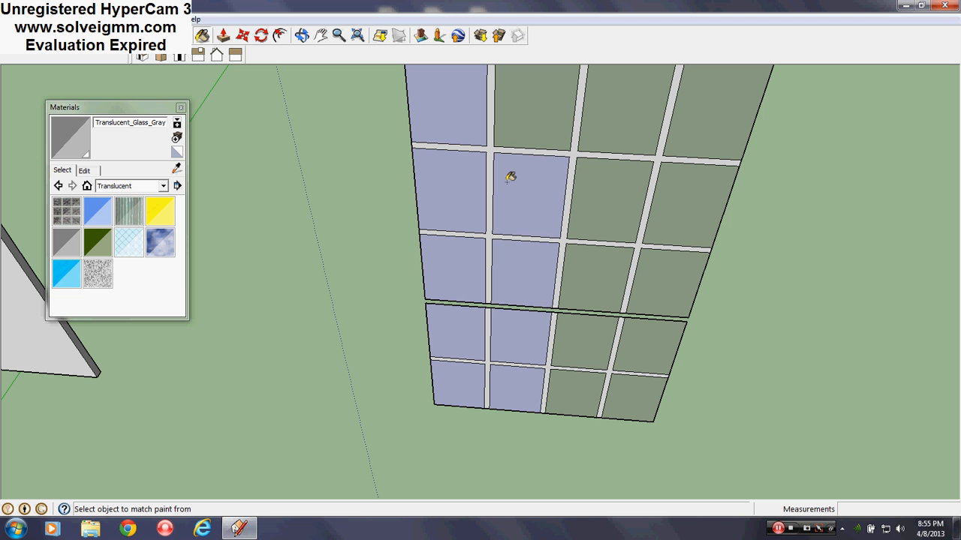
{"action": "left_click", "coordinate": [512, 169]}
{"action": "left_click", "coordinate": [519, 268]}
{"action": "left_click", "coordinate": [520, 331]}
{"action": "left_click", "coordinate": [516, 389]}
Paint the back faces of the remaining outer column of panes with Translucent_Glass_Gray.
{"action": "left_click", "coordinate": [473, 379]}
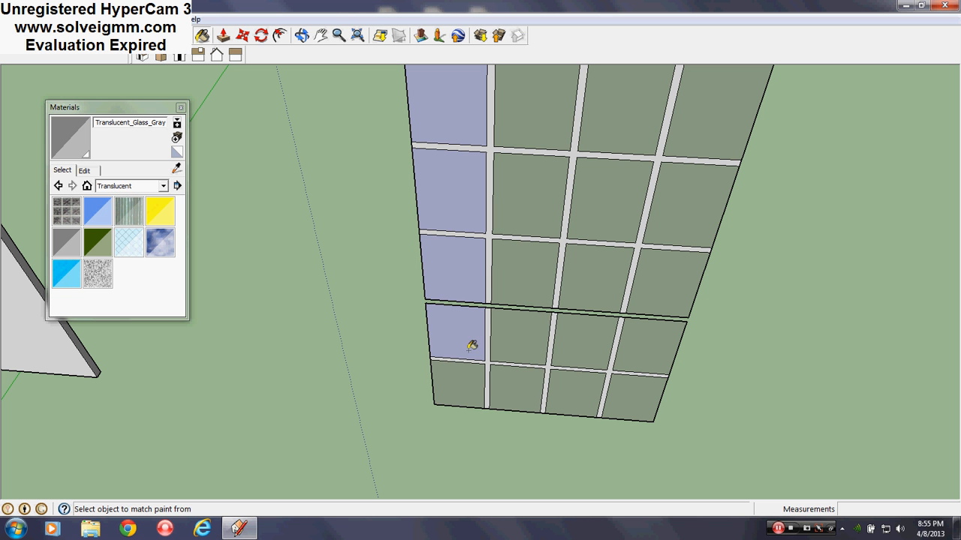
{"action": "left_click", "coordinate": [468, 324]}
{"action": "left_click", "coordinate": [453, 212]}
{"action": "left_click", "coordinate": [451, 103]}
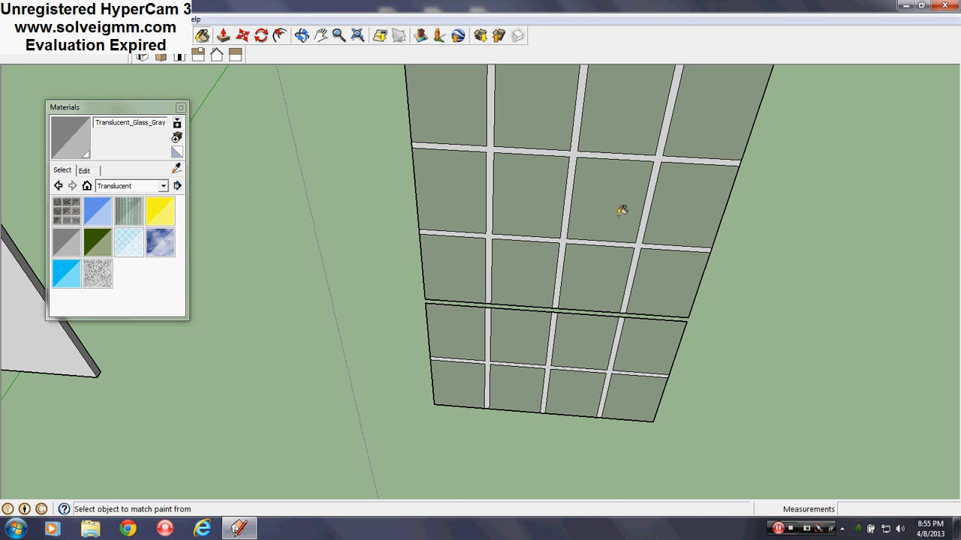
{"action": "mouse_move", "coordinate": [622, 207]}
{"action": "middle_mouse_down"}
{"action": "mouse_move", "coordinate": [223, 253]}
{"action": "mouse_move", "coordinate": [481, 328]}
{"action": "mouse_move", "coordinate": [365, 358]}
{"action": "mouse_move", "coordinate": [315, 283]}
{"action": "mouse_move", "coordinate": [343, 464]}
{"action": "mouse_move", "coordinate": [330, 287]}
{"action": "middle_mouse_up"}
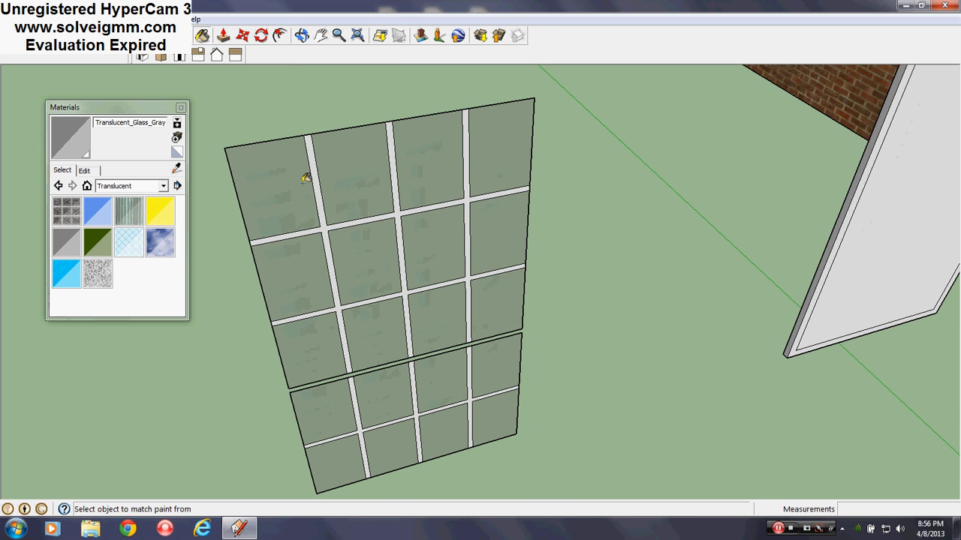
{"action": "scroll", "coordinate": [358, 293], "scroll_direction": "down", "scroll_amount": 1}
{"action": "scroll", "coordinate": [355, 335], "scroll_direction": "up", "scroll_amount": 2}
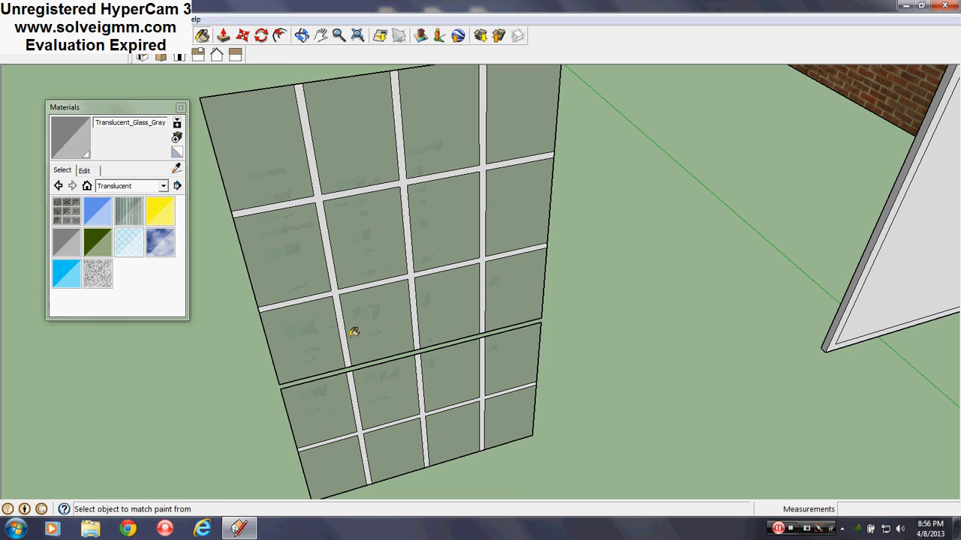
Paint the front faces of the top row of panes with Translucent_Glass_Sky_Reflection.
{"action": "left_click", "coordinate": [159, 243]}
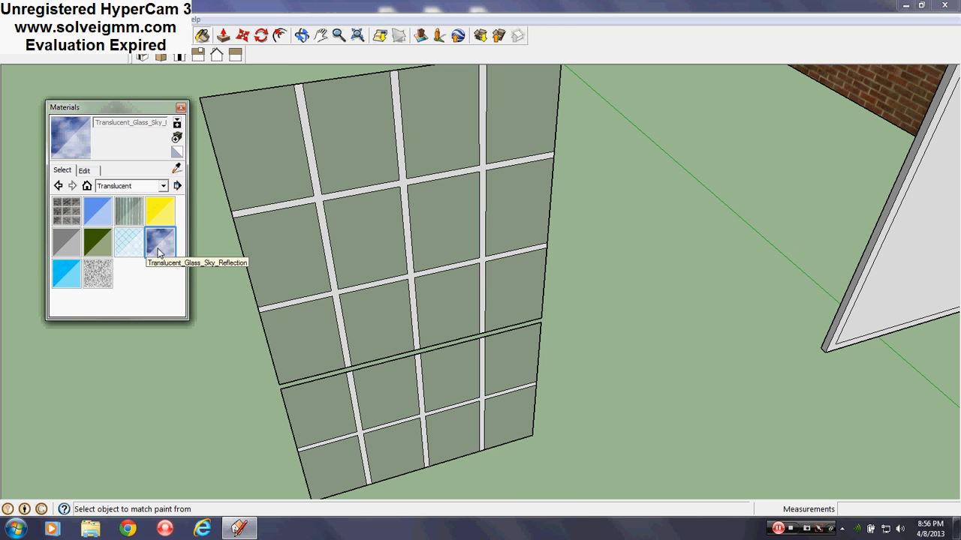
{"action": "left_click", "coordinate": [289, 132]}
{"action": "left_click", "coordinate": [431, 126]}
{"action": "left_click", "coordinate": [499, 139]}
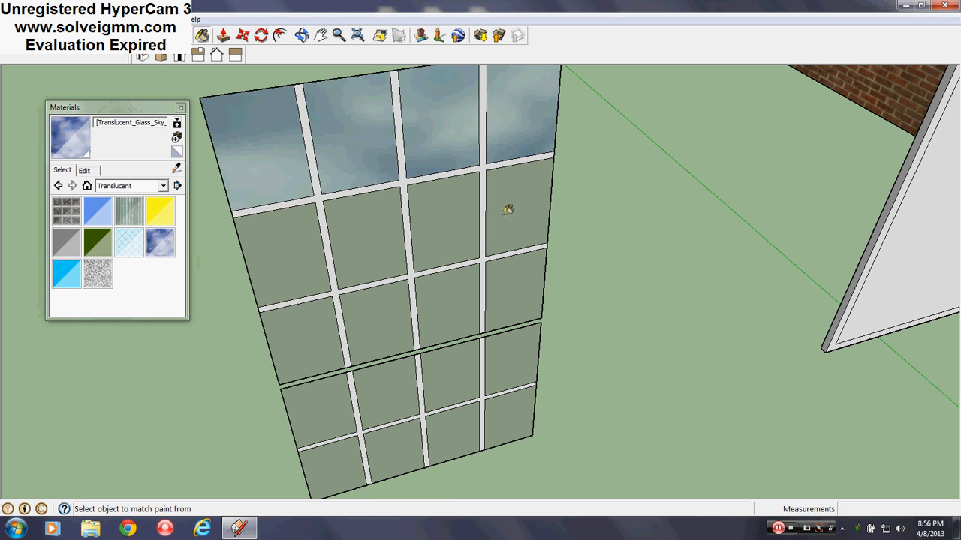
Apply Translucent_Glass_Sky_Reflection to the front faces of the four second-row panes.
{"action": "left_click", "coordinate": [511, 209]}
{"action": "mouse_move", "coordinate": [510, 209]}
{"action": "middle_mouse_down"}
{"action": "mouse_move", "coordinate": [491, 201]}
{"action": "mouse_move", "coordinate": [503, 193]}
{"action": "middle_mouse_up"}
{"action": "scroll", "coordinate": [503, 193], "scroll_direction": "down", "scroll_amount": 3}
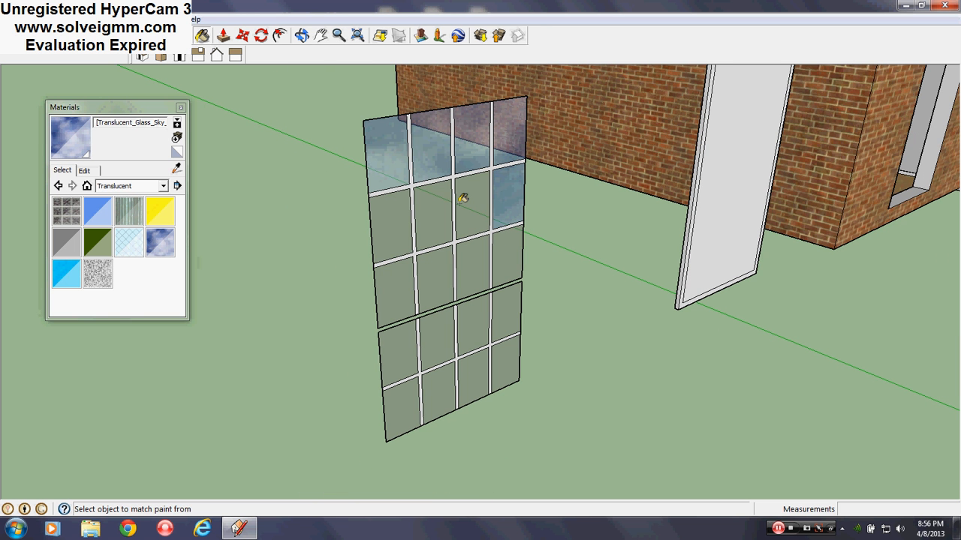
{"action": "left_click", "coordinate": [462, 203]}
{"action": "left_click", "coordinate": [444, 207]}
{"action": "left_click", "coordinate": [401, 236]}
Apply Translucent_Glass_Sky_Reflection to the front faces of the four third-row panes.
{"action": "left_click", "coordinate": [410, 273]}
{"action": "left_click", "coordinate": [439, 276]}
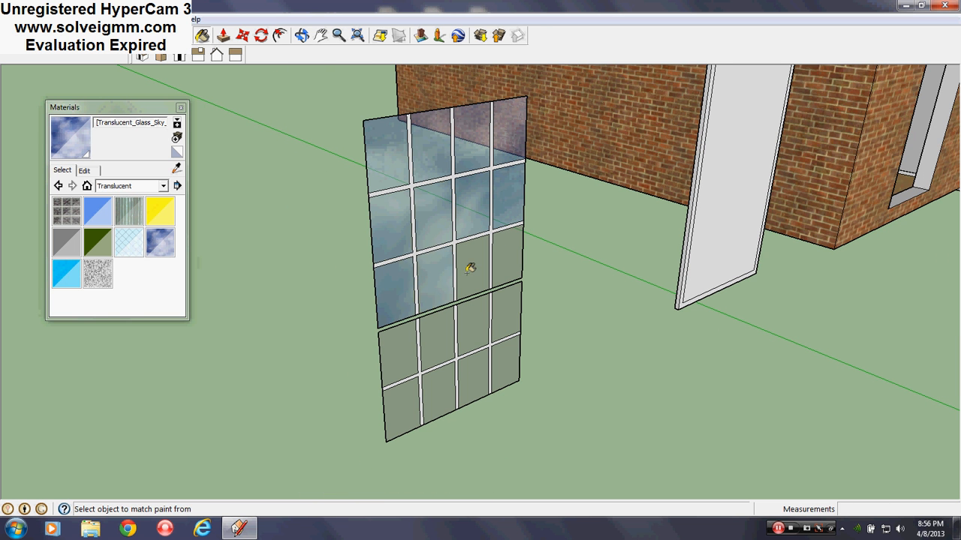
{"action": "left_click", "coordinate": [469, 267]}
{"action": "left_click", "coordinate": [506, 261]}
Apply Translucent_Glass_Sky_Reflection to the front faces of all eight panes in the lower sash.
{"action": "left_click", "coordinate": [508, 310]}
{"action": "left_click", "coordinate": [510, 356]}
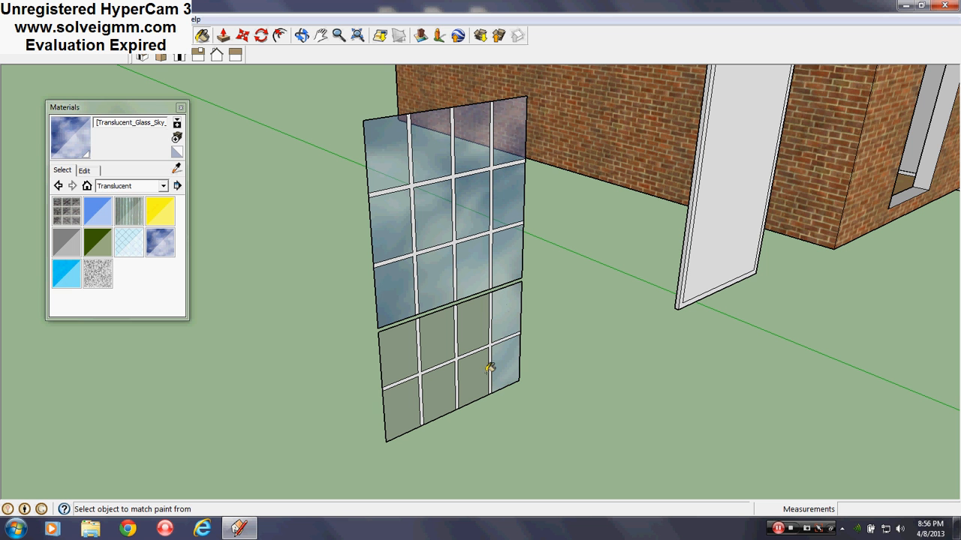
{"action": "left_click", "coordinate": [479, 373]}
{"action": "left_click", "coordinate": [479, 330]}
{"action": "left_click", "coordinate": [440, 334]}
{"action": "left_click", "coordinate": [440, 393]}
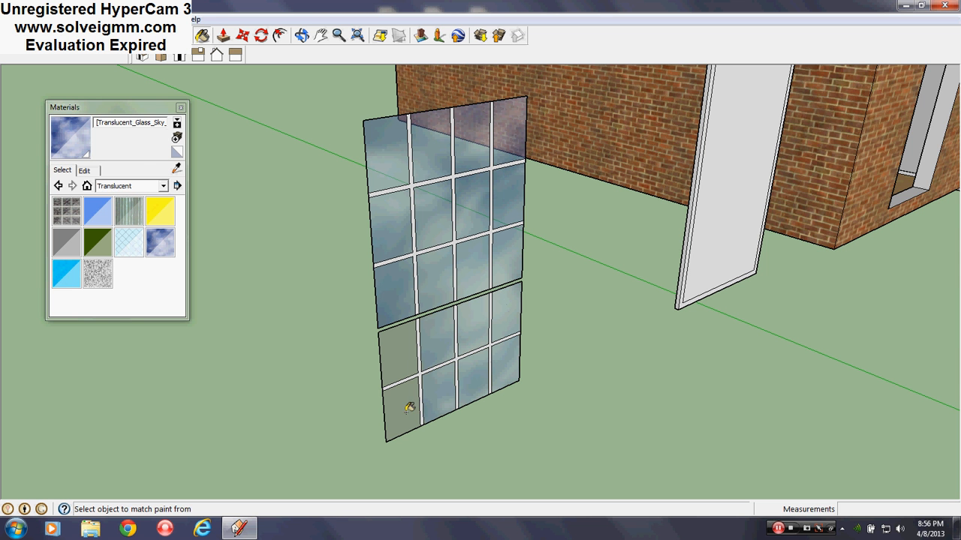
{"action": "left_click", "coordinate": [407, 405]}
{"action": "left_click", "coordinate": [406, 342]}
{"action": "mouse_move", "coordinate": [457, 388]}
{"action": "middle_mouse_down"}
{"action": "mouse_move", "coordinate": [399, 428]}
{"action": "mouse_move", "coordinate": [448, 232]}
{"action": "mouse_move", "coordinate": [399, 270]}
{"action": "mouse_move", "coordinate": [397, 295]}
{"action": "mouse_move", "coordinate": [831, 250]}
{"action": "mouse_move", "coordinate": [343, 296]}
{"action": "mouse_move", "coordinate": [402, 229]}
{"action": "middle_mouse_up"}
{"action": "scroll", "coordinate": [403, 229], "scroll_direction": "up", "scroll_amount": 1}
Edit the sky-reflection glass so its colour matches the gray glass sampled from the panes' back faces, and close the Materials window.
{"action": "left_click", "coordinate": [84, 171]}
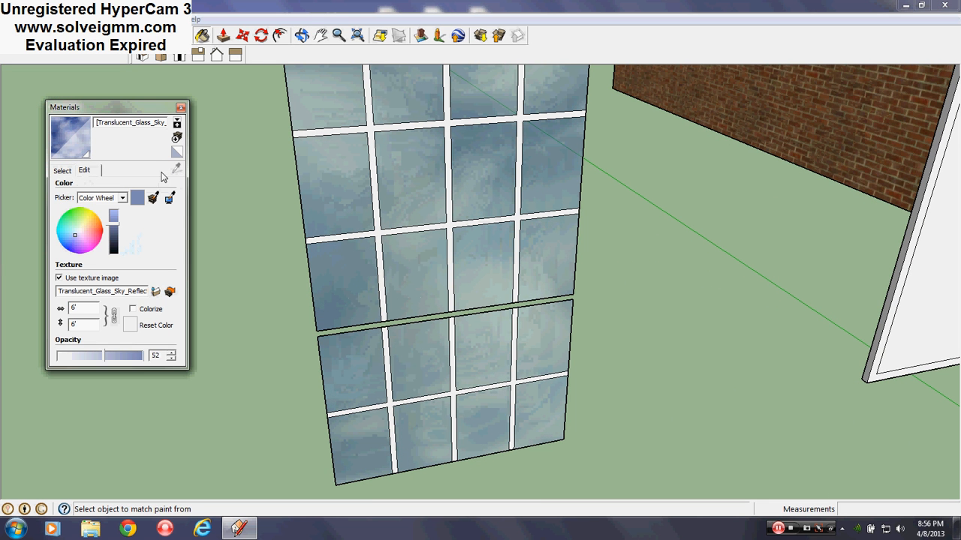
{"action": "left_click", "coordinate": [62, 171]}
{"action": "left_click", "coordinate": [84, 171]}
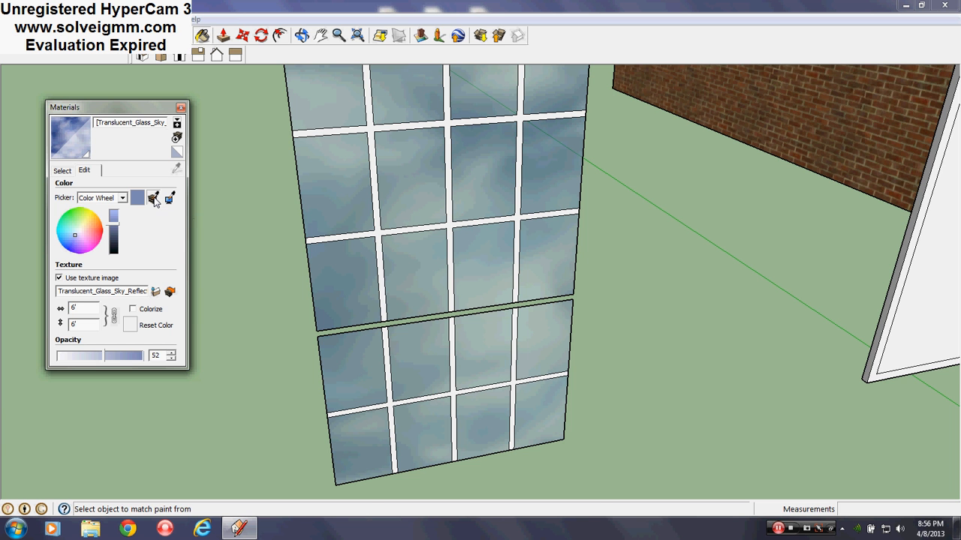
{"action": "middle_click_drag", "start_coordinate": [328, 212], "coordinate": [734, 259]}
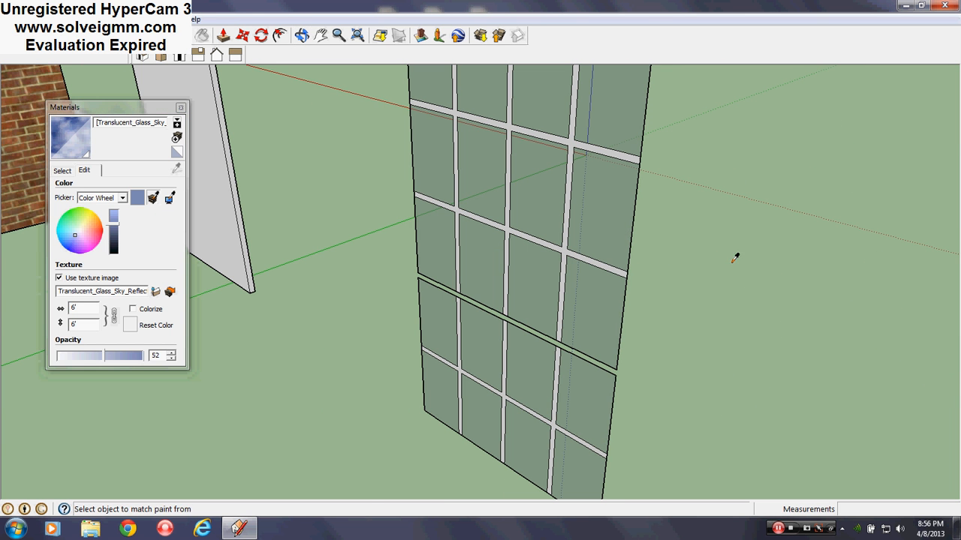
{"action": "left_click", "coordinate": [622, 216]}
{"action": "middle_click_drag", "start_coordinate": [622, 216], "coordinate": [300, 218]}
{"action": "left_click", "coordinate": [61, 171]}
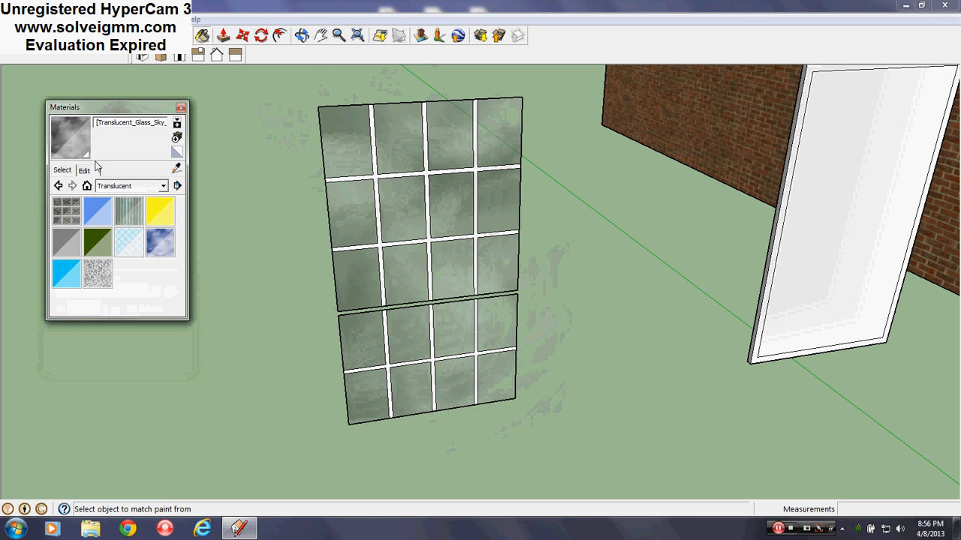
{"action": "left_click", "coordinate": [181, 108]}
Measure the side height of the lower glazed sash with the Line tool, without drawing a line.
{"action": "key", "text": "l"}
{"action": "mouse_move", "coordinate": [403, 322]}
{"action": "middle_mouse_down"}
{"action": "mouse_move", "coordinate": [450, 253]}
{"action": "mouse_move", "coordinate": [274, 258]}
{"action": "middle_mouse_up"}
{"action": "middle_click_drag", "start_coordinate": [518, 323], "coordinate": [497, 341]}
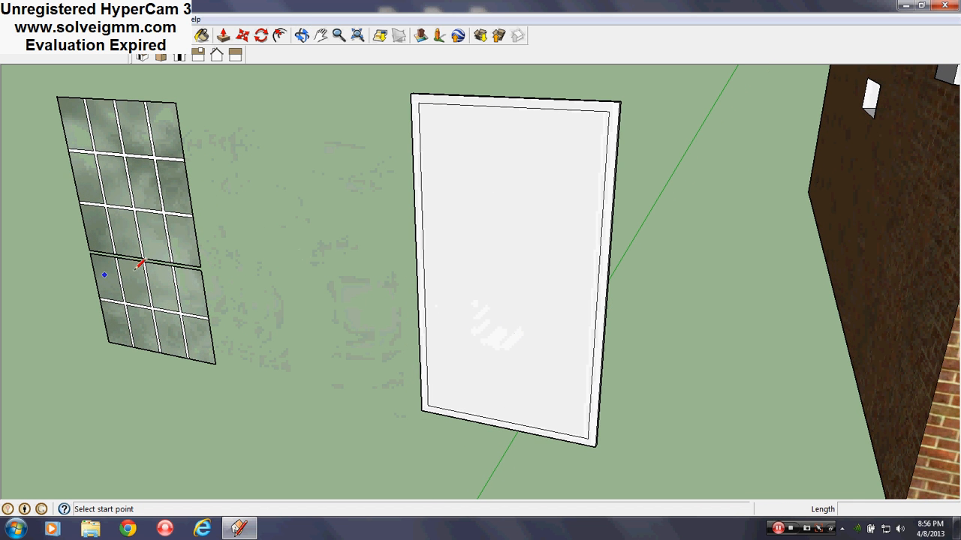
{"action": "left_click", "coordinate": [216, 362]}
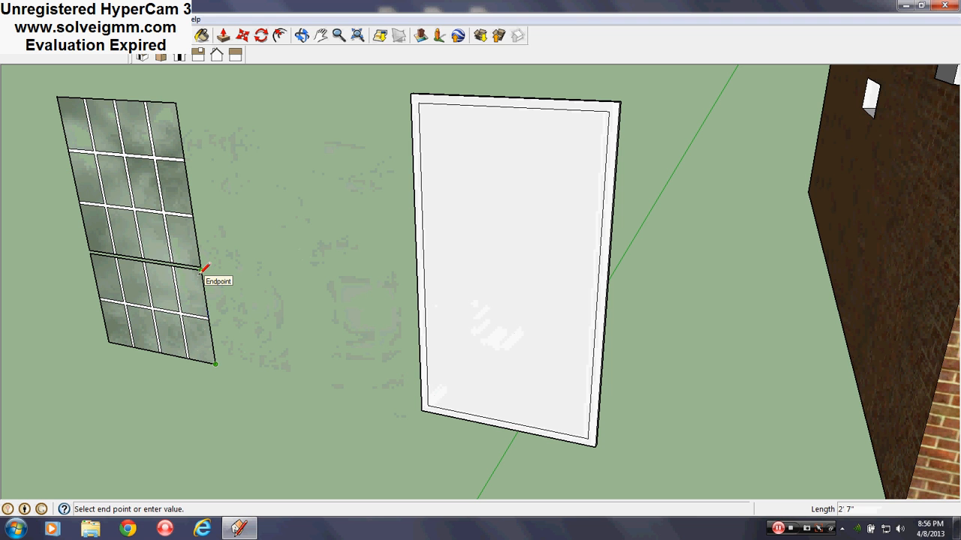
{"action": "key", "text": "Escape"}
Draw a 2'7" line up the frame's inner side edge, starting from the lower inner corner.
{"action": "left_click", "coordinate": [428, 406]}
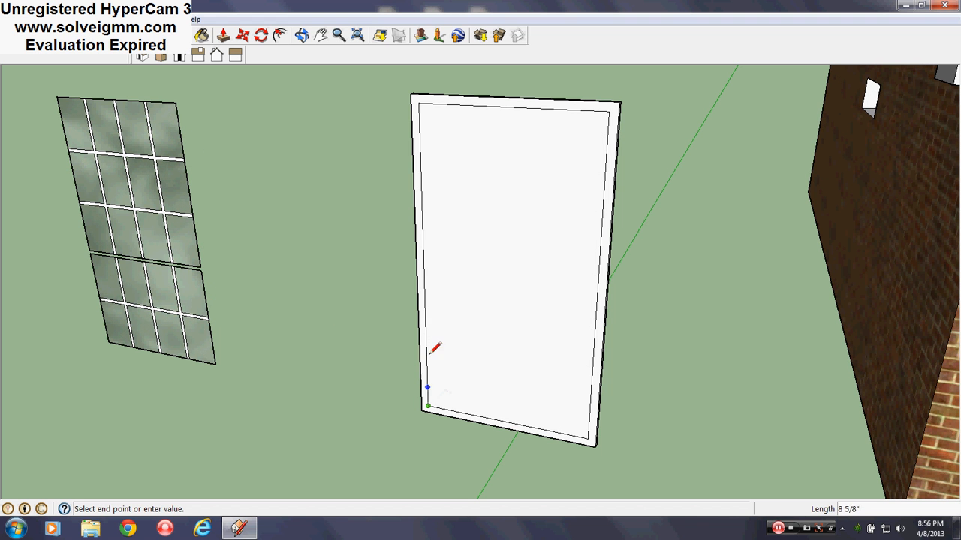
{"action": "left_click", "coordinate": [425, 312]}
{"action": "left_click", "coordinate": [428, 405]}
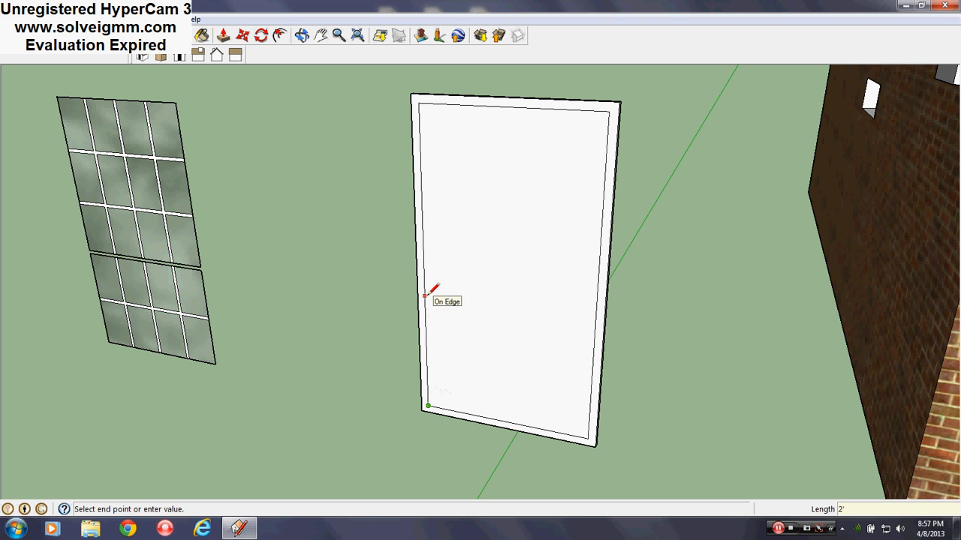
{"action": "left_click", "coordinate": [426, 296]}
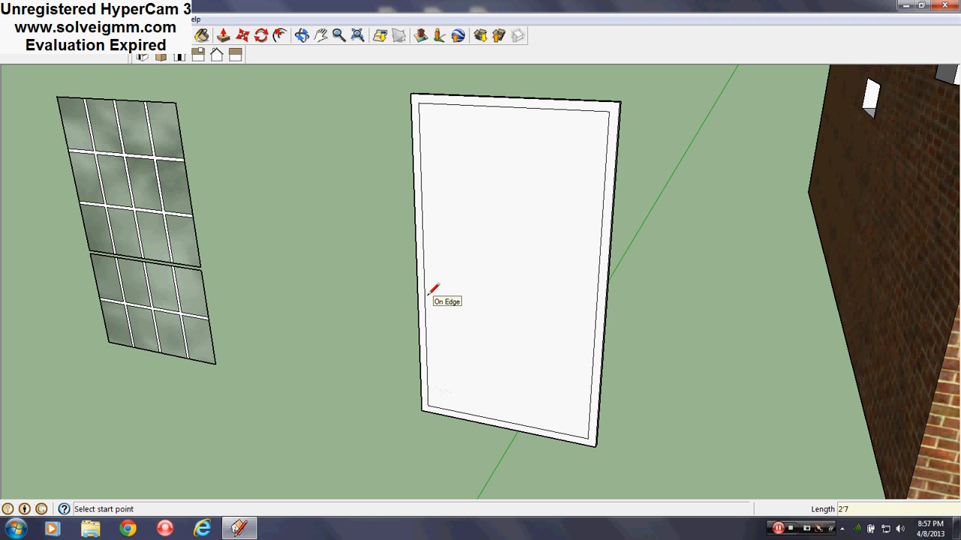
Measure the lower sash's side edge again, corner to corner, as a check on the marked height.
{"action": "left_click", "coordinate": [216, 362]}
{"action": "scroll", "coordinate": [173, 285], "scroll_direction": "up", "scroll_amount": 3}
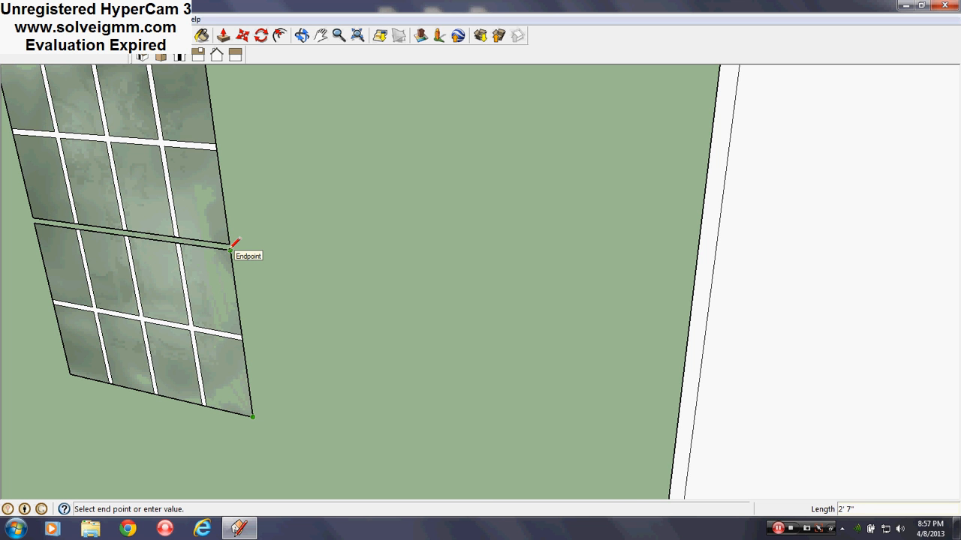
{"action": "scroll", "coordinate": [211, 293], "scroll_direction": "down", "scroll_amount": 5}
{"action": "left_click", "coordinate": [425, 347]}
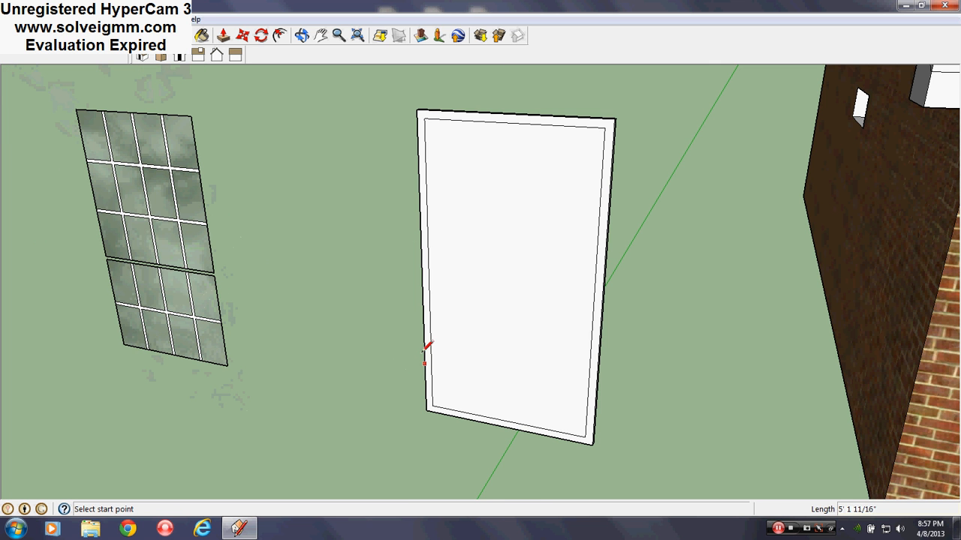
Draw a horizontal line across the full width of the frame at the 2'7" mark and erase the end overhanging the outer edge.
{"action": "left_click", "coordinate": [430, 304]}
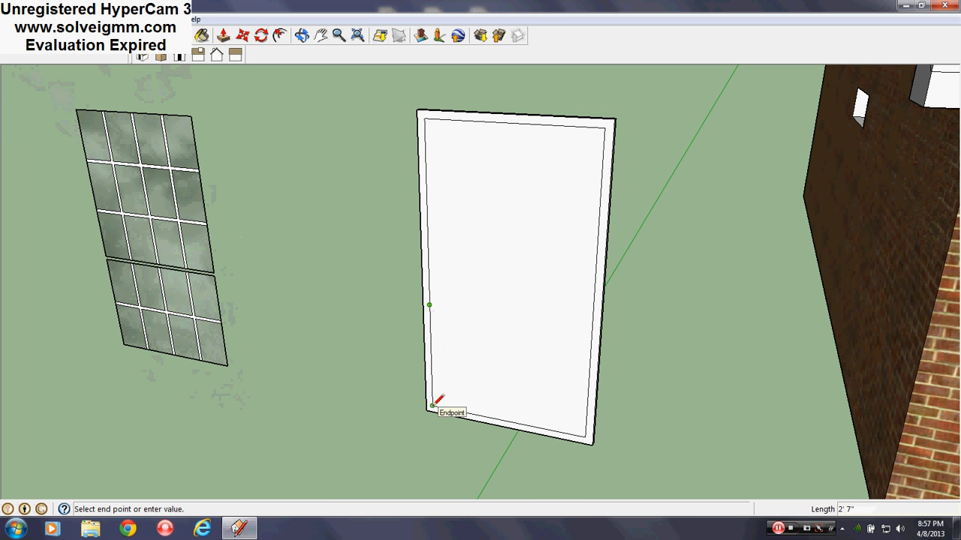
{"action": "scroll", "coordinate": [432, 405], "scroll_direction": "up", "scroll_amount": 3}
{"action": "scroll", "coordinate": [431, 405], "scroll_direction": "down", "scroll_amount": 2}
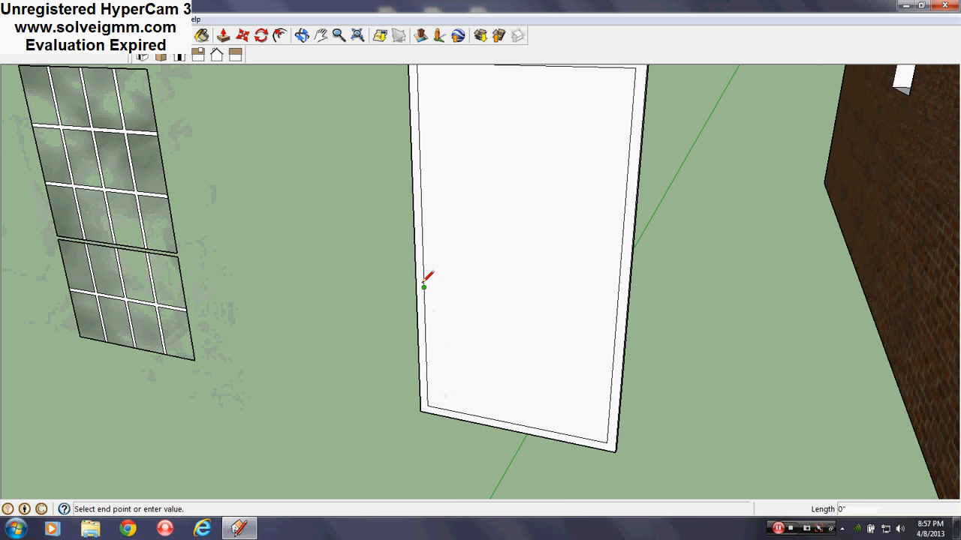
{"action": "left_click", "coordinate": [627, 316]}
{"action": "left_click", "coordinate": [628, 316]}
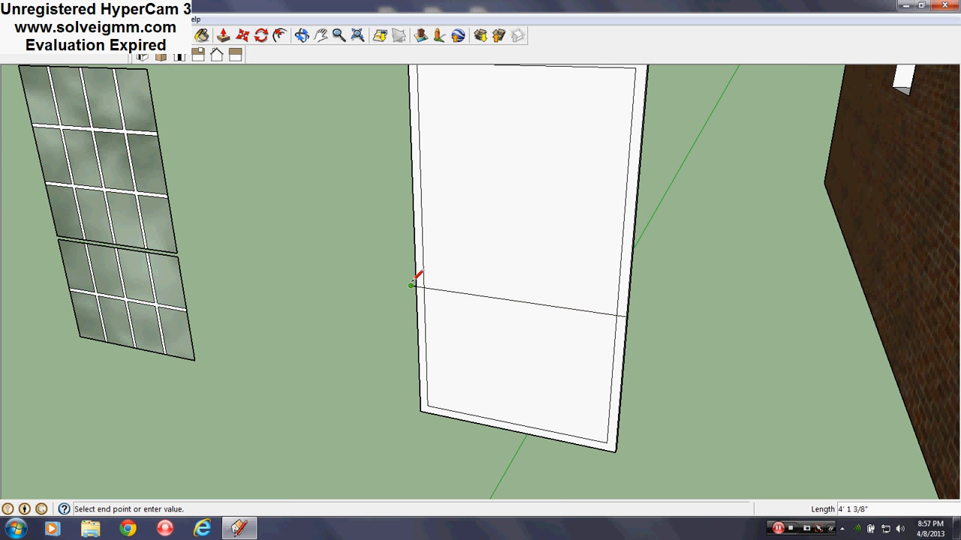
{"action": "left_click", "coordinate": [410, 286]}
{"action": "scroll", "coordinate": [549, 303], "scroll_direction": "up", "scroll_amount": 3}
{"action": "key", "text": "Escape"}
{"action": "scroll", "coordinate": [343, 282], "scroll_direction": "up", "scroll_amount": 3}
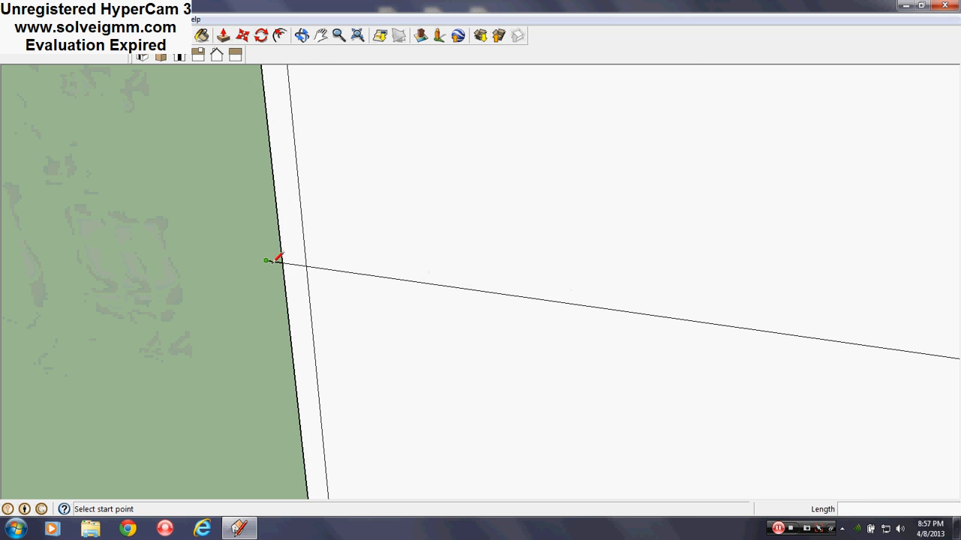
{"action": "right_click", "coordinate": [276, 260]}
{"action": "left_click", "coordinate": [299, 281]}
{"action": "scroll", "coordinate": [584, 341], "scroll_direction": "down", "scroll_amount": 3}
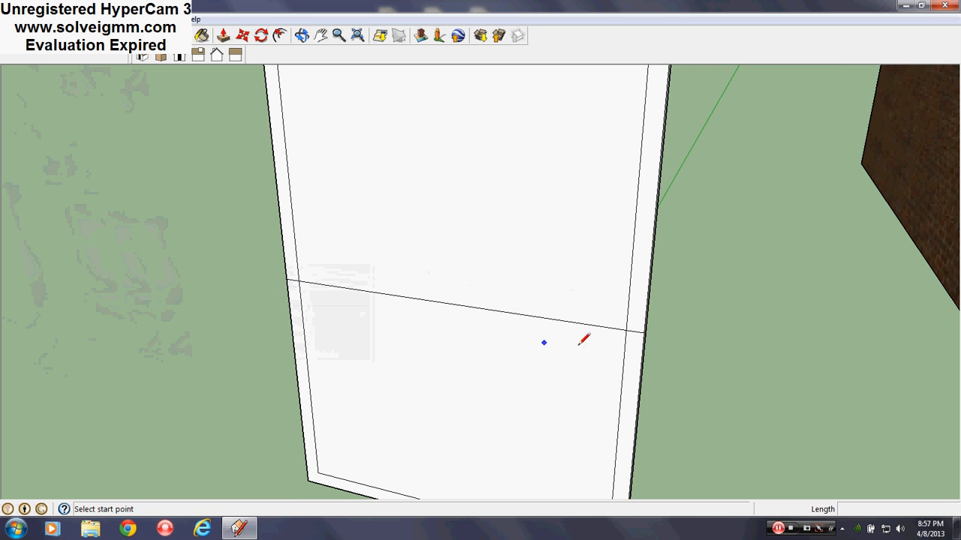
Copy the horizontal dividing line 2" upward and erase the short inner-edge segments between the two lines.
{"action": "middle_click_drag", "start_coordinate": [583, 341], "coordinate": [496, 323]}
{"action": "right_click", "coordinate": [517, 317]}
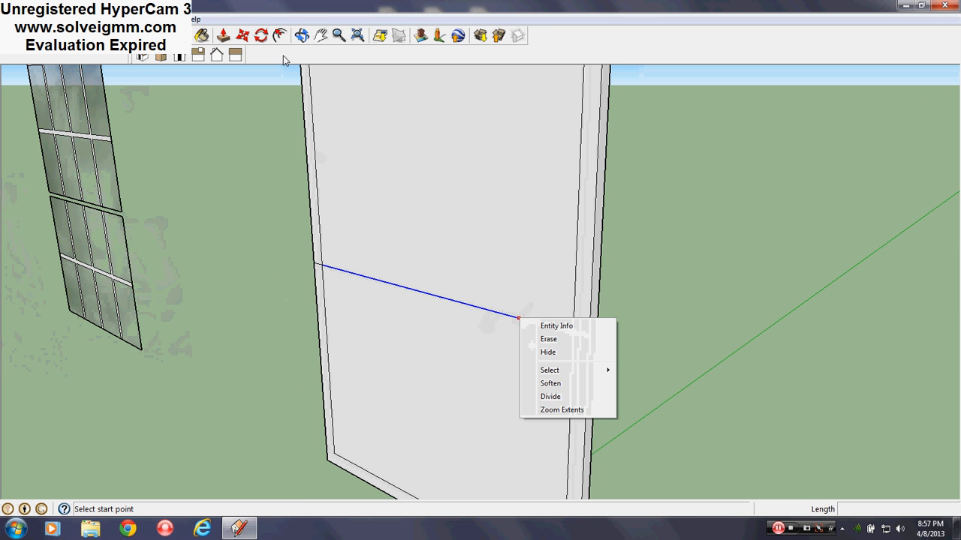
{"action": "left_click", "coordinate": [244, 36]}
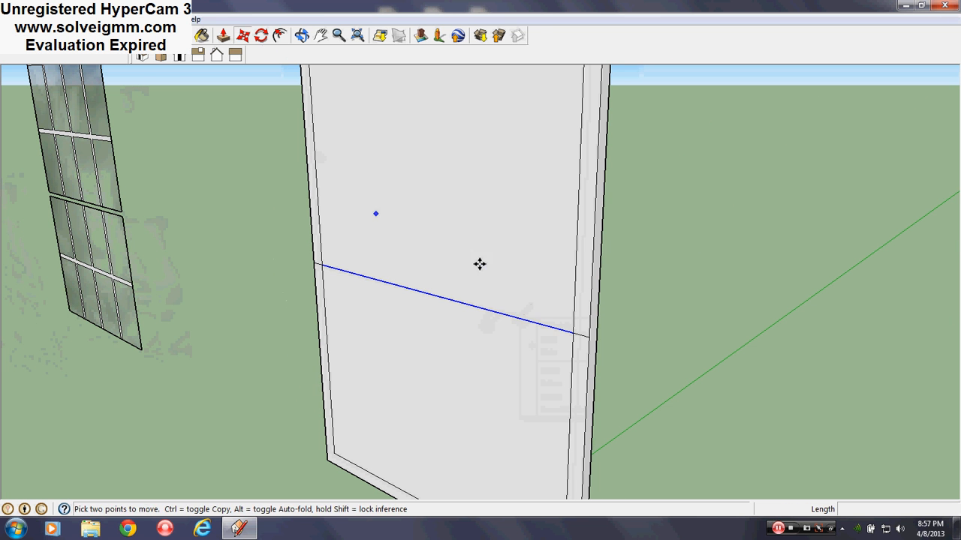
{"action": "left_click", "coordinate": [496, 311]}
{"action": "key", "text": "ctrl"}
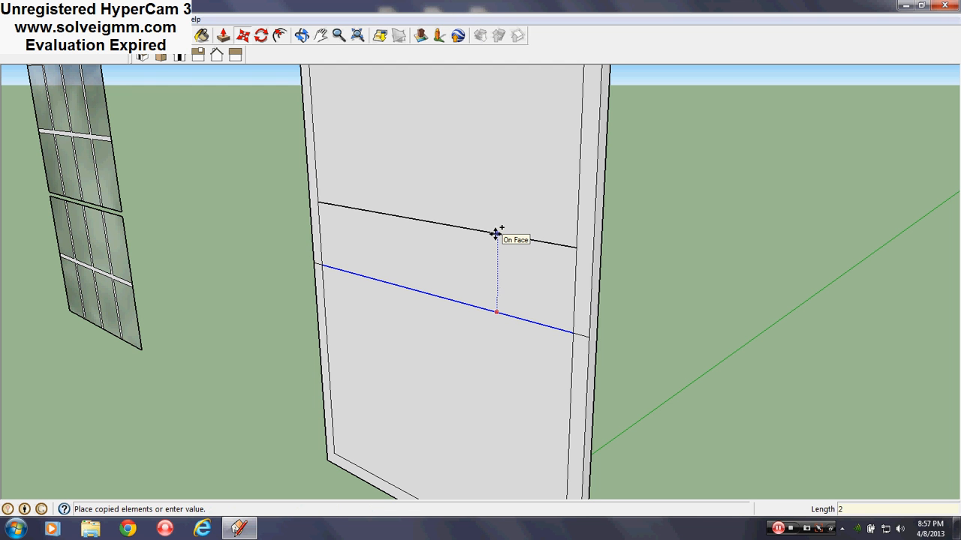
{"action": "key", "text": "Return"}
{"action": "key", "text": "e"}
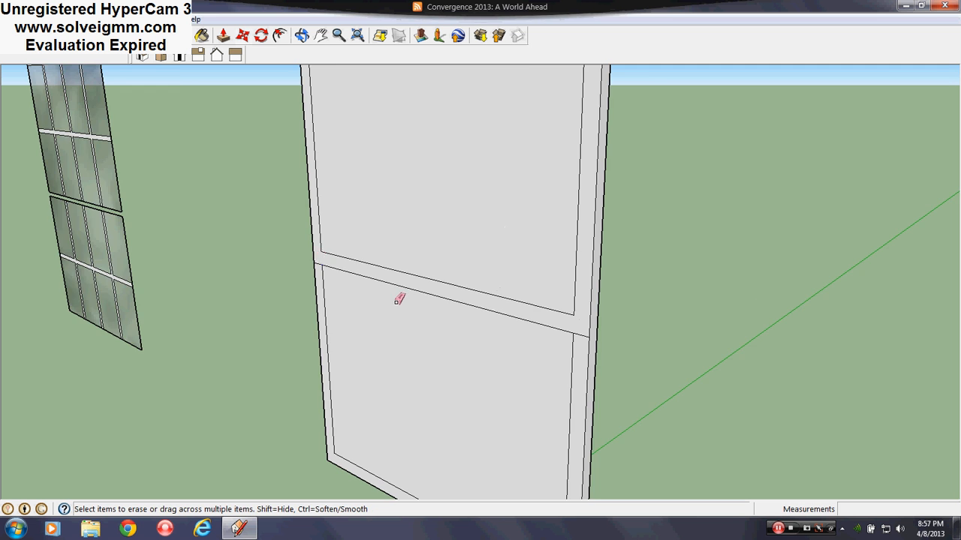
{"action": "scroll", "coordinate": [439, 369], "scroll_direction": "down", "scroll_amount": 3}
{"action": "scroll", "coordinate": [454, 370], "scroll_direction": "up", "scroll_amount": 3}
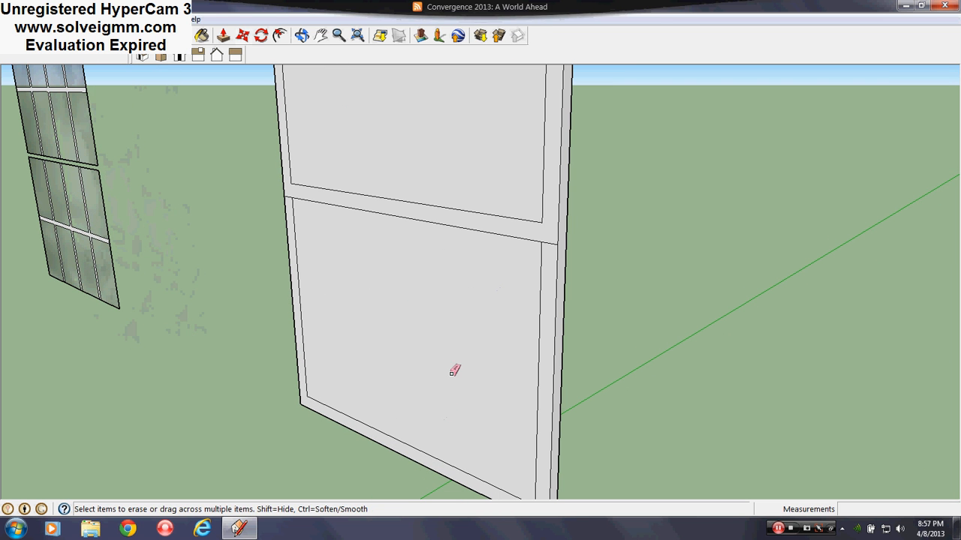
Push the upper and lower inner panels through the frame's thickness to cut two openings.
{"action": "left_click", "coordinate": [223, 35]}
{"action": "left_click", "coordinate": [353, 159]}
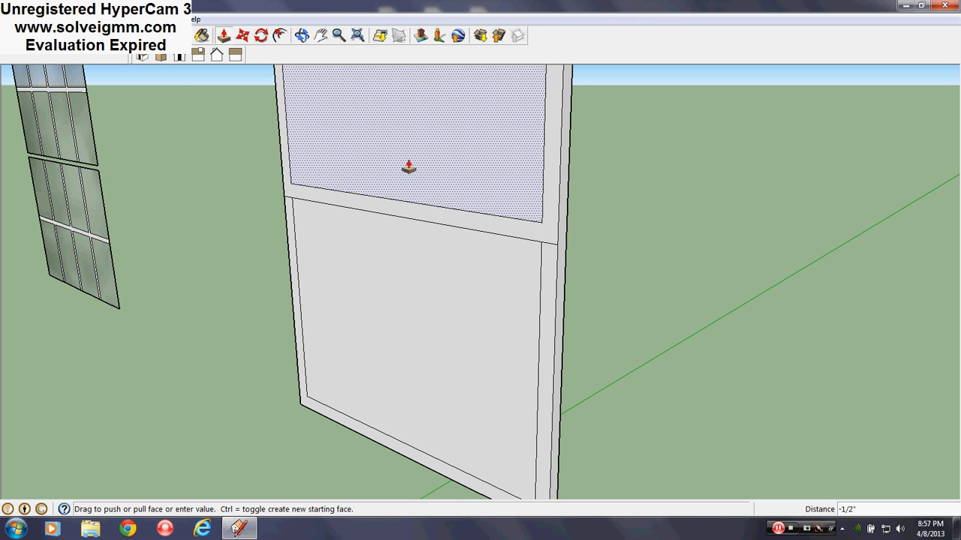
{"action": "left_click", "coordinate": [463, 174]}
{"action": "double_click", "coordinate": [397, 294]}
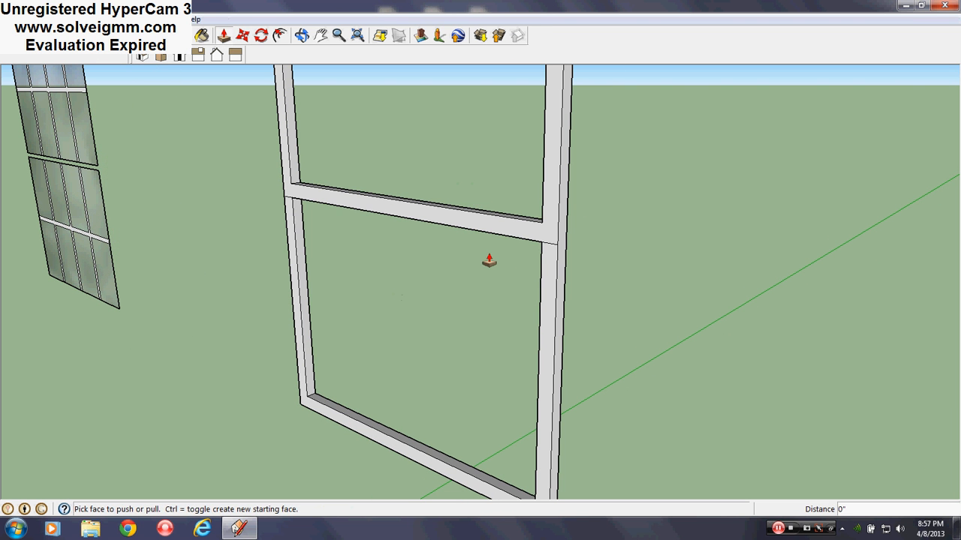
Pull the front face of the upper frame section and crossbar outward by 1.5".
{"action": "scroll", "coordinate": [546, 245], "scroll_direction": "up", "scroll_amount": 2}
{"action": "left_click", "coordinate": [549, 245]}
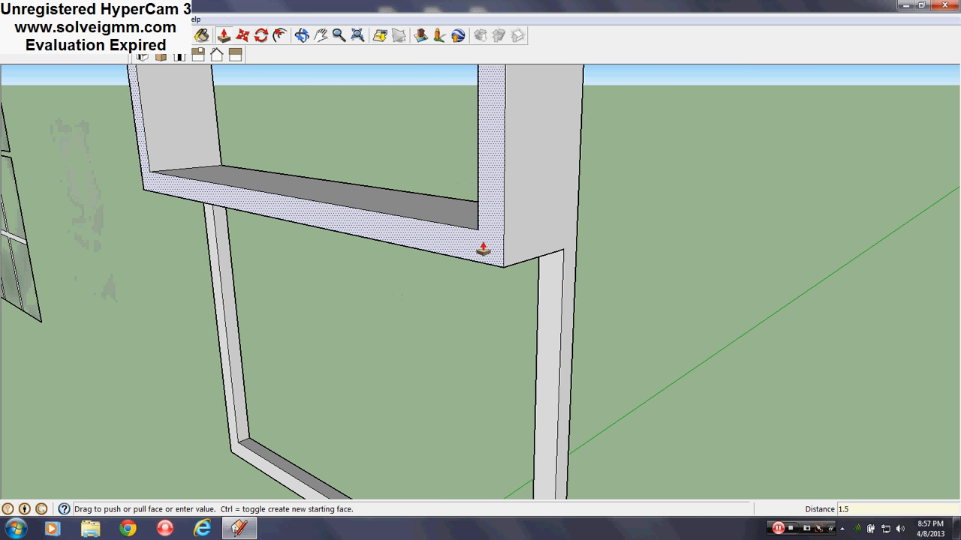
{"action": "scroll", "coordinate": [482, 250], "scroll_direction": "down", "scroll_amount": 2}
Draw a line across the frame's rear face at the top of the crossbar and erase the face that fills the upper opening.
{"action": "middle_click_drag", "start_coordinate": [540, 225], "coordinate": [66, 265]}
{"action": "key", "text": "l"}
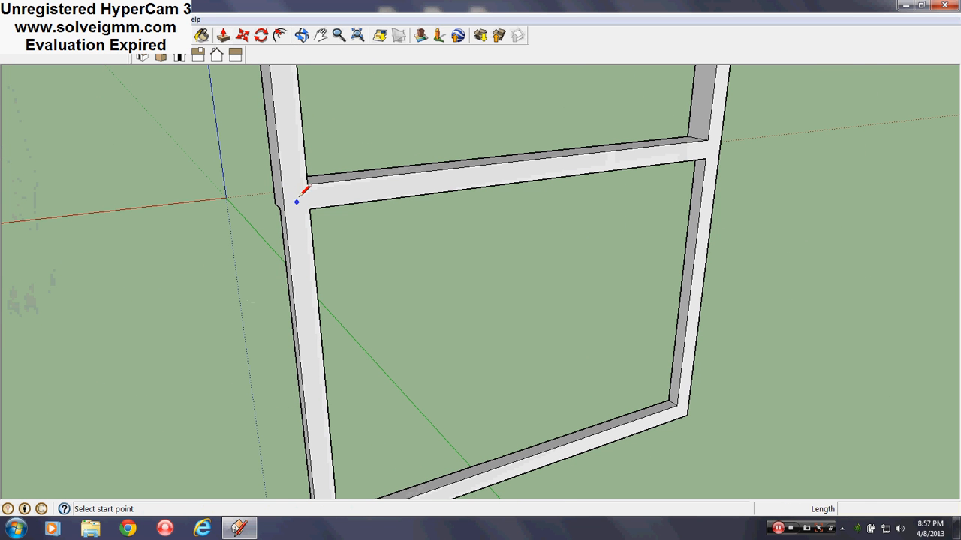
{"action": "left_click", "coordinate": [280, 187]}
{"action": "key", "text": "Escape"}
{"action": "left_click", "coordinate": [281, 186]}
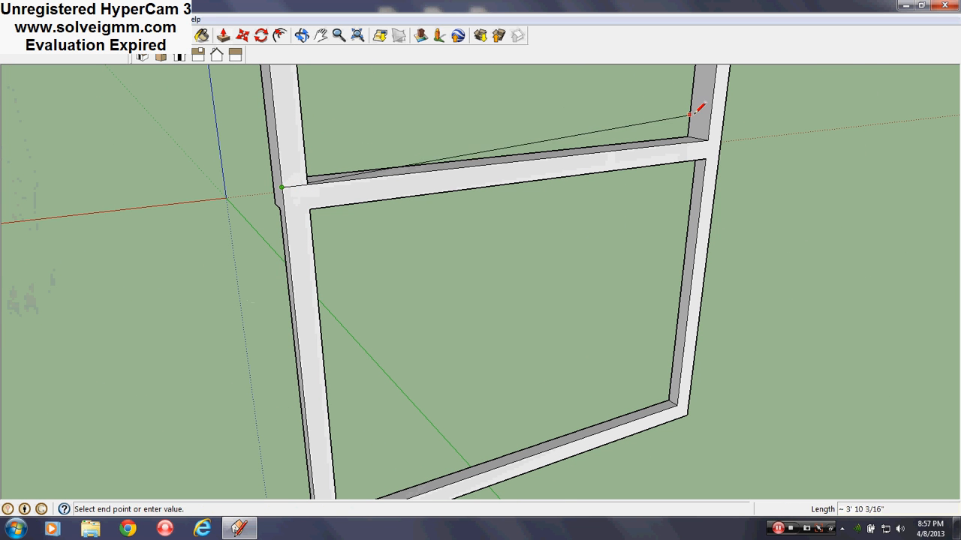
{"action": "left_click", "coordinate": [719, 139]}
{"action": "right_click", "coordinate": [649, 115]}
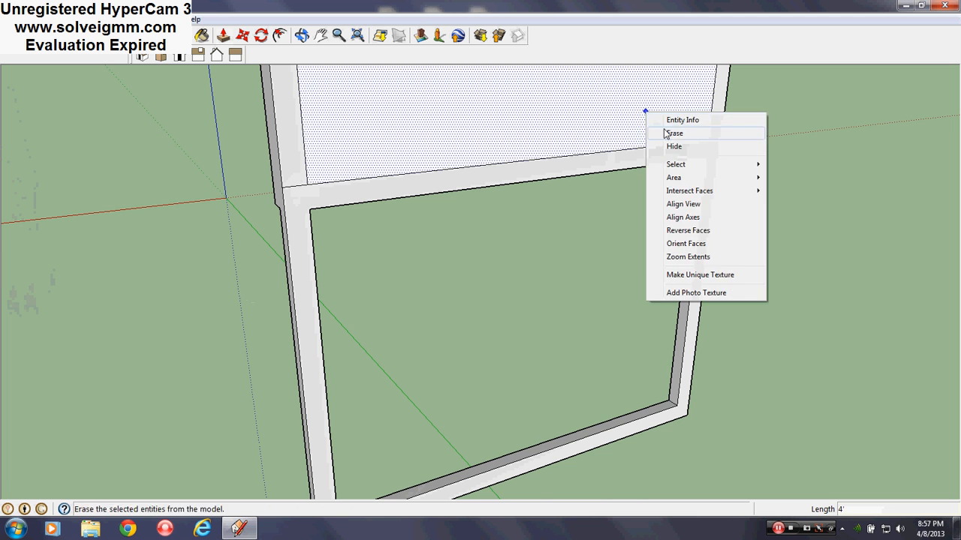
{"action": "left_click", "coordinate": [663, 133]}
Push the rear face of the upper frame section inward so it steps back behind the crossbar.
{"action": "middle_click_drag", "start_coordinate": [305, 180], "coordinate": [402, 198]}
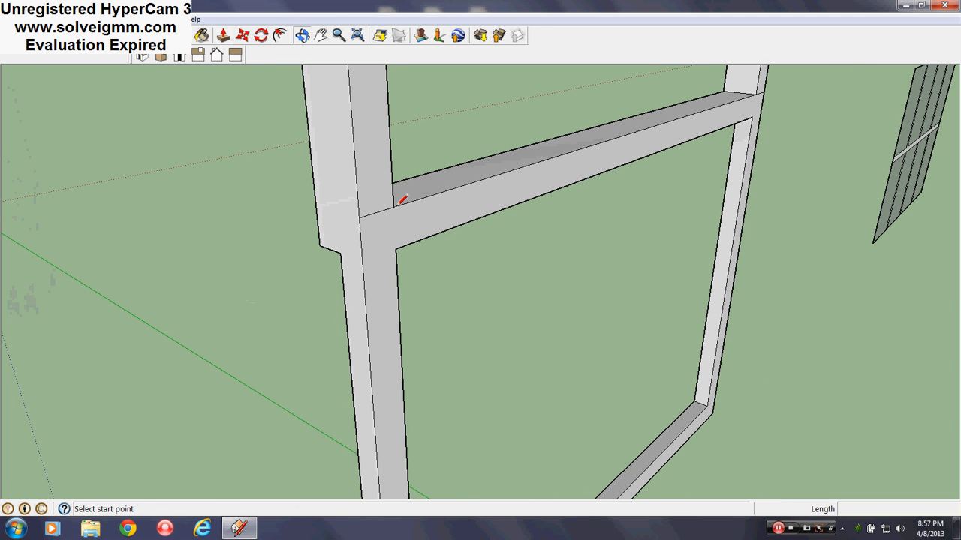
{"action": "left_click", "coordinate": [228, 36]}
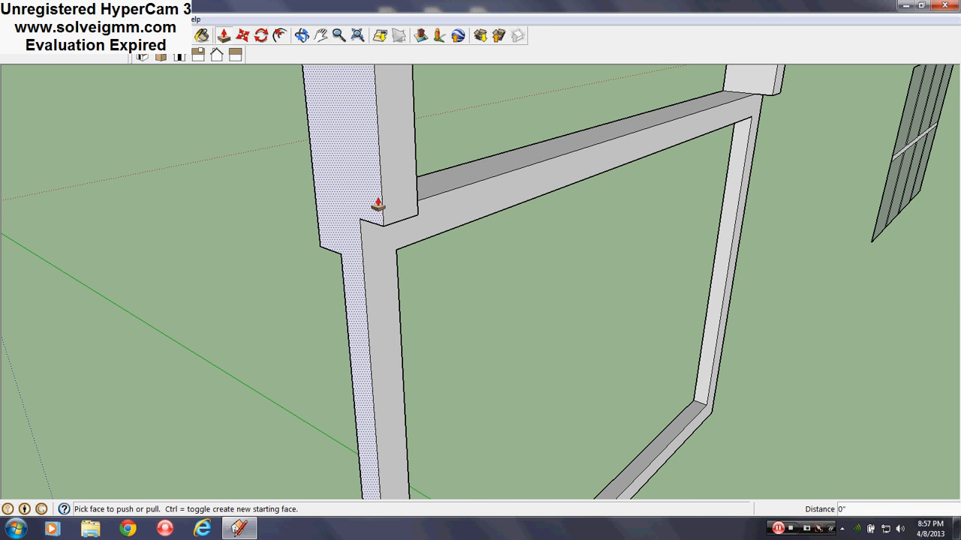
{"action": "left_click_drag", "start_coordinate": [379, 187], "coordinate": [340, 263]}
Erase the leftover edges on the stepped frame where the uprights meet the crossbar, above and below it.
{"action": "left_click", "coordinate": [201, 36]}
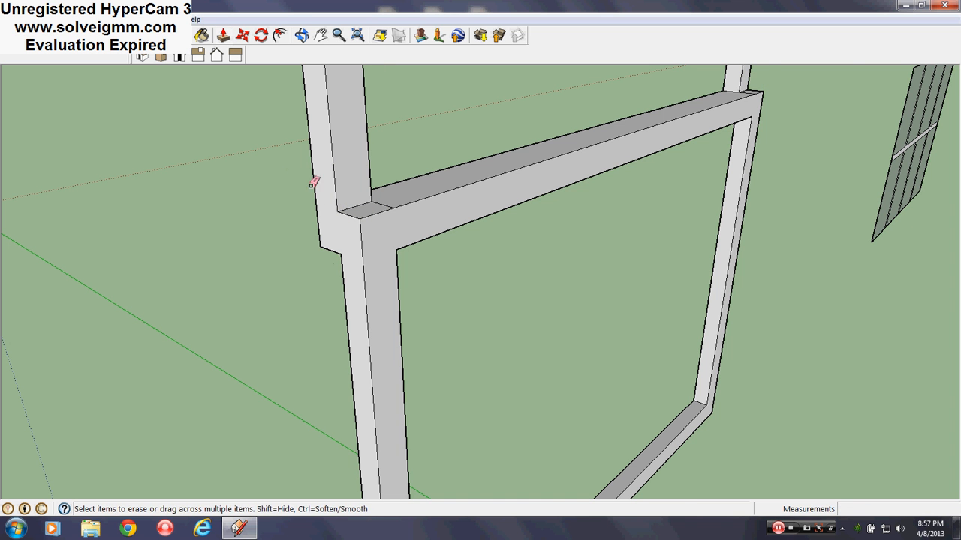
{"action": "middle_click_drag", "start_coordinate": [523, 155], "coordinate": [285, 117]}
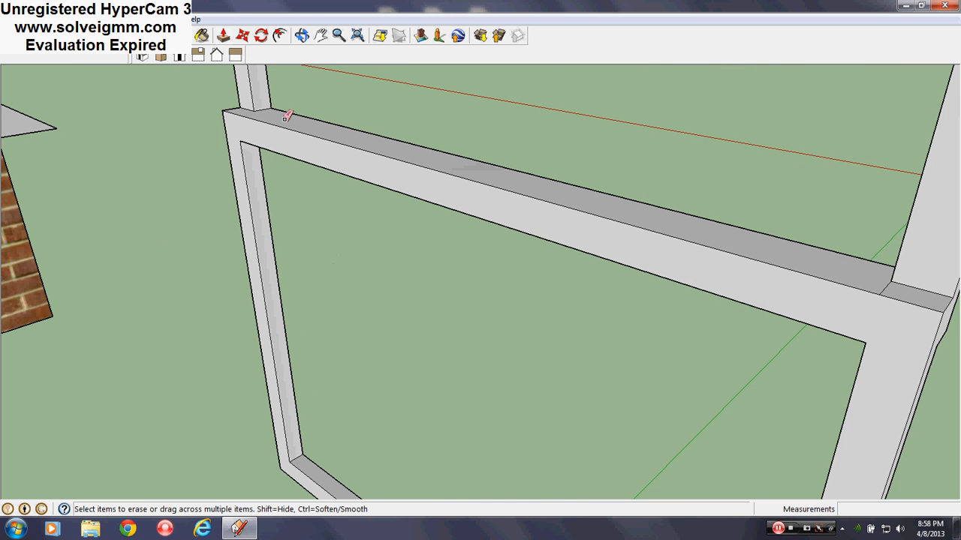
{"action": "scroll", "coordinate": [628, 200], "scroll_direction": "up", "scroll_amount": 2}
{"action": "scroll", "coordinate": [668, 223], "scroll_direction": "up", "scroll_amount": 2}
{"action": "middle_click_drag", "start_coordinate": [658, 235], "coordinate": [318, 150]}
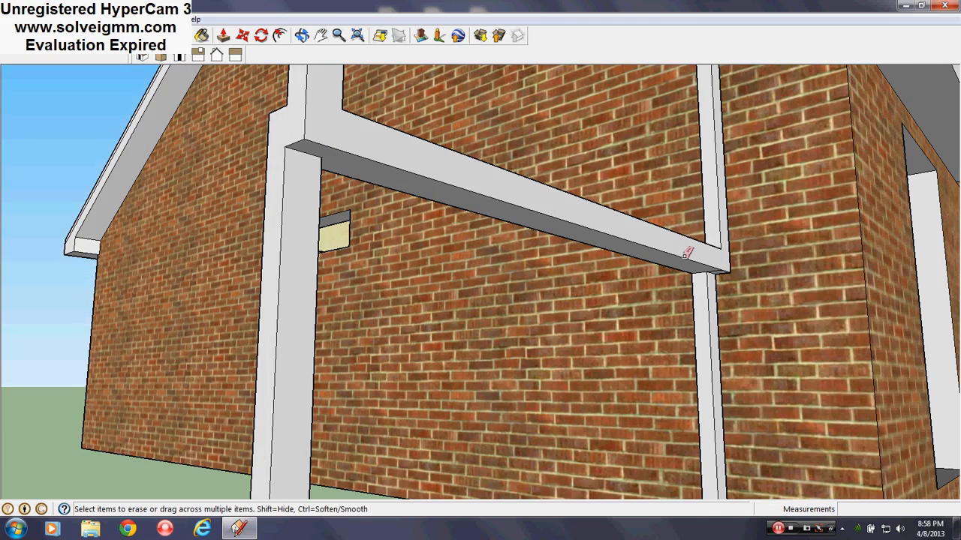
{"action": "scroll", "coordinate": [717, 264], "scroll_direction": "up", "scroll_amount": 2}
{"action": "mouse_move", "coordinate": [725, 260]}
{"action": "middle_mouse_down"}
{"action": "mouse_move", "coordinate": [726, 243]}
{"action": "mouse_move", "coordinate": [655, 383]}
{"action": "middle_mouse_up"}
{"action": "left_click", "coordinate": [725, 267]}
{"action": "scroll", "coordinate": [655, 383], "scroll_direction": "down", "scroll_amount": 4}
{"action": "scroll", "coordinate": [713, 277], "scroll_direction": "down", "scroll_amount": 3}
{"action": "scroll", "coordinate": [632, 347], "scroll_direction": "up", "scroll_amount": 2}
{"action": "scroll", "coordinate": [371, 386], "scroll_direction": "up", "scroll_amount": 2}
{"action": "mouse_move", "coordinate": [370, 385]}
{"action": "middle_mouse_down"}
{"action": "mouse_move", "coordinate": [184, 383]}
{"action": "mouse_move", "coordinate": [199, 347]}
{"action": "middle_mouse_up"}
{"action": "middle_click_drag", "start_coordinate": [346, 264], "coordinate": [338, 237]}
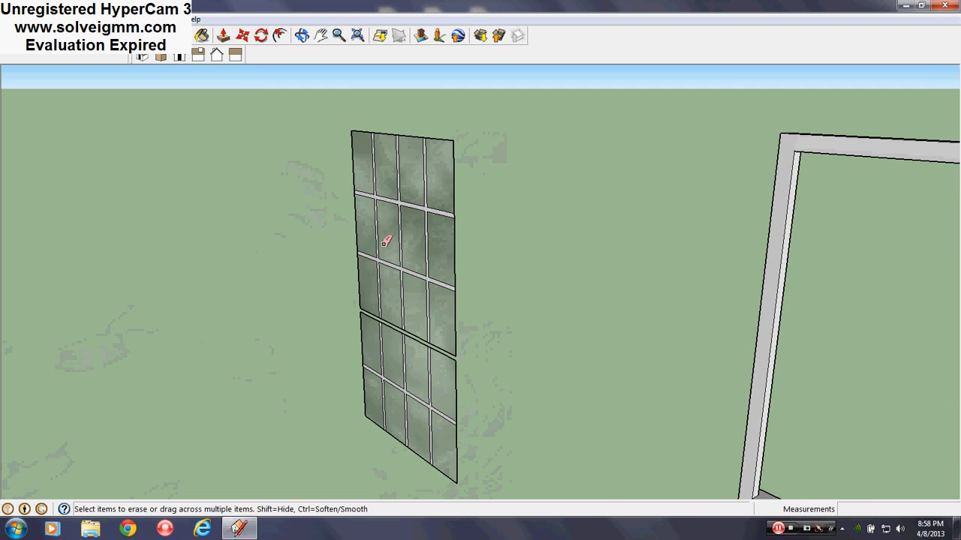
Select the whole three-row sash and move it by its lower corner into the frame's upper opening, at the midpoint of the frame's depth.
{"action": "scroll", "coordinate": [584, 343], "scroll_direction": "down", "scroll_amount": 2}
{"action": "middle_click_drag", "start_coordinate": [661, 401], "coordinate": [717, 431]}
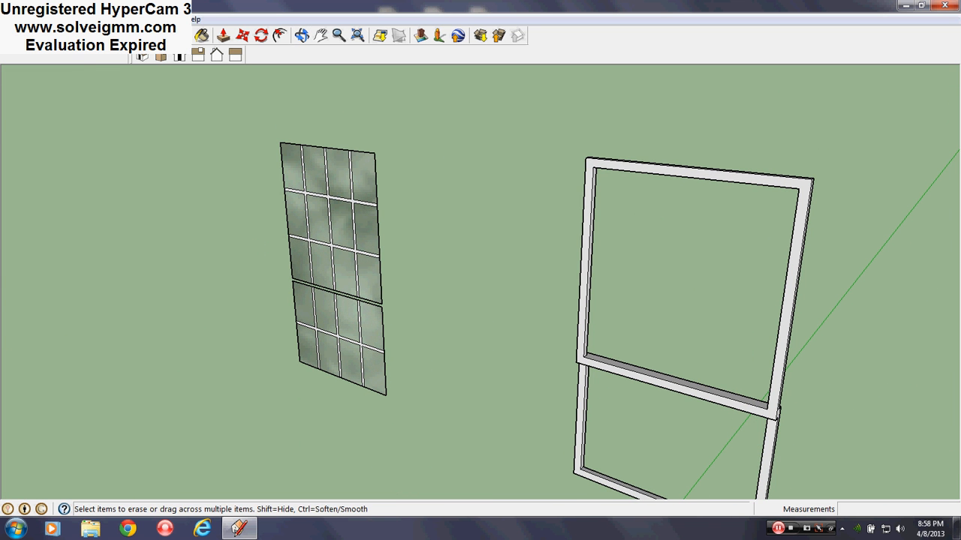
{"action": "left_click", "coordinate": [78, 60]}
{"action": "right_click", "coordinate": [289, 193]}
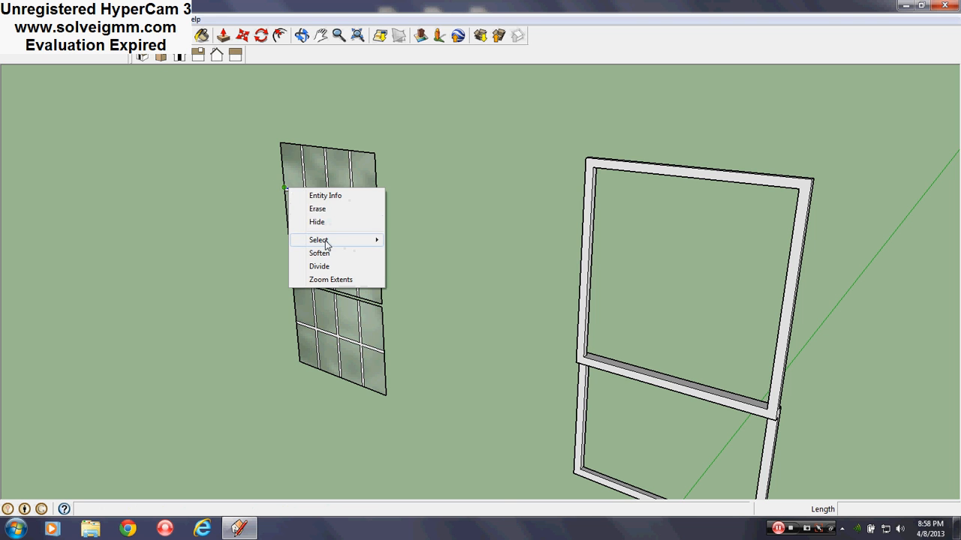
{"action": "mouse_move", "coordinate": [322, 238]}
{"action": "left_click", "coordinate": [443, 253]}
{"action": "mouse_move", "coordinate": [422, 296]}
{"action": "middle_mouse_down"}
{"action": "mouse_move", "coordinate": [351, 332]}
{"action": "mouse_move", "coordinate": [758, 341]}
{"action": "middle_mouse_up"}
{"action": "left_click", "coordinate": [244, 36]}
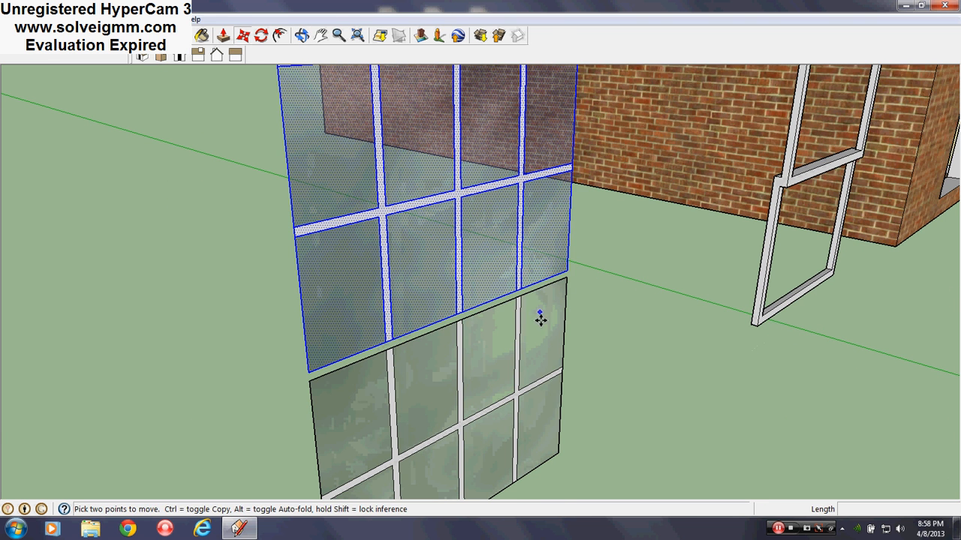
{"action": "scroll", "coordinate": [544, 321], "scroll_direction": "up", "scroll_amount": 3}
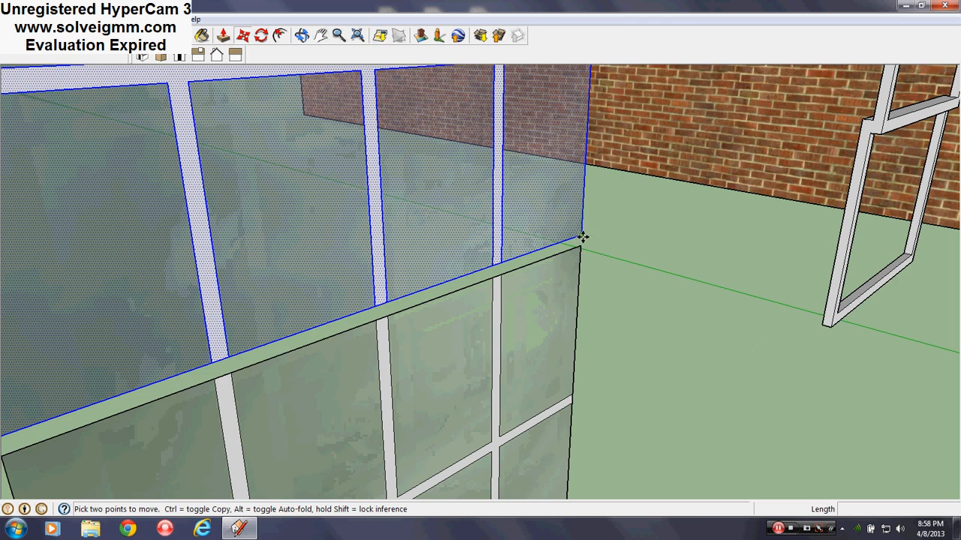
{"action": "left_click", "coordinate": [582, 236]}
{"action": "scroll", "coordinate": [526, 364], "scroll_direction": "down", "scroll_amount": 3}
{"action": "middle_click_drag", "start_coordinate": [796, 293], "coordinate": [459, 445]}
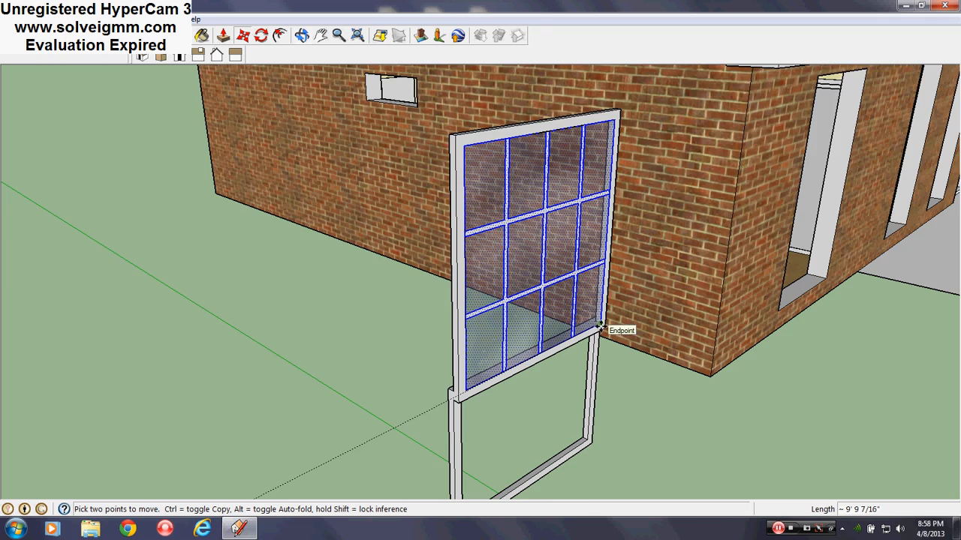
{"action": "scroll", "coordinate": [600, 326], "scroll_direction": "up", "scroll_amount": 6}
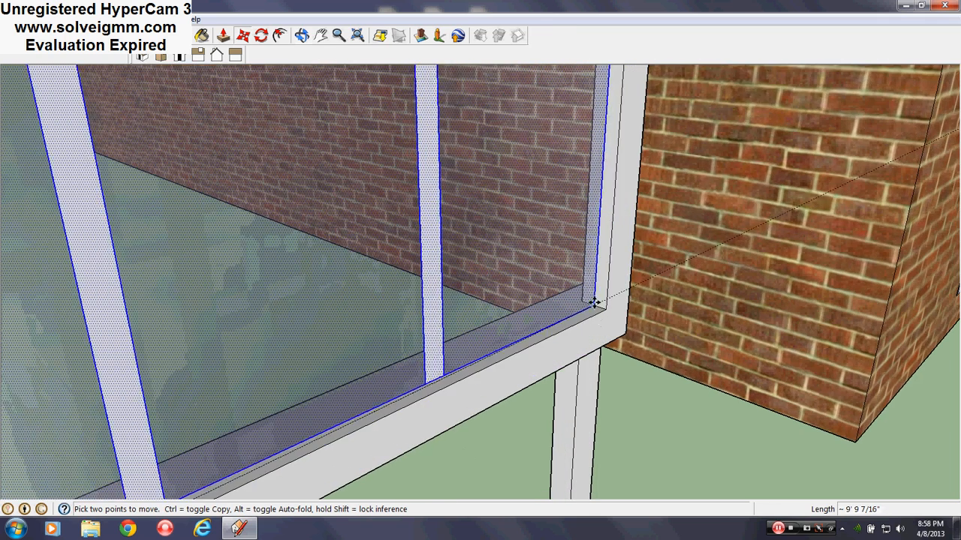
{"action": "scroll", "coordinate": [593, 302], "scroll_direction": "up", "scroll_amount": 5}
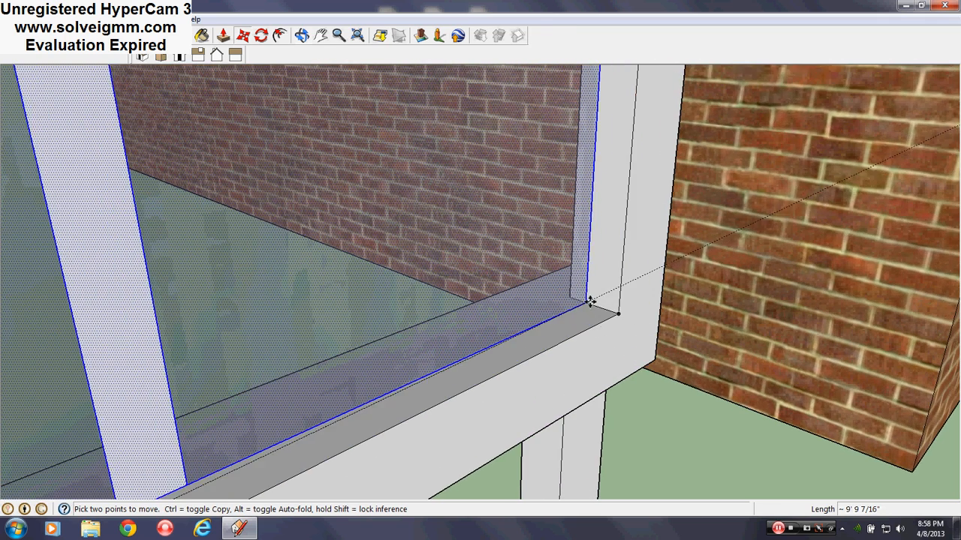
{"action": "left_click", "coordinate": [597, 306]}
Select the whole two-row sash and move it by its lower corner into the frame's lower opening, at the midpoint of the frame's depth.
{"action": "scroll", "coordinate": [380, 240], "scroll_direction": "down", "scroll_amount": 8}
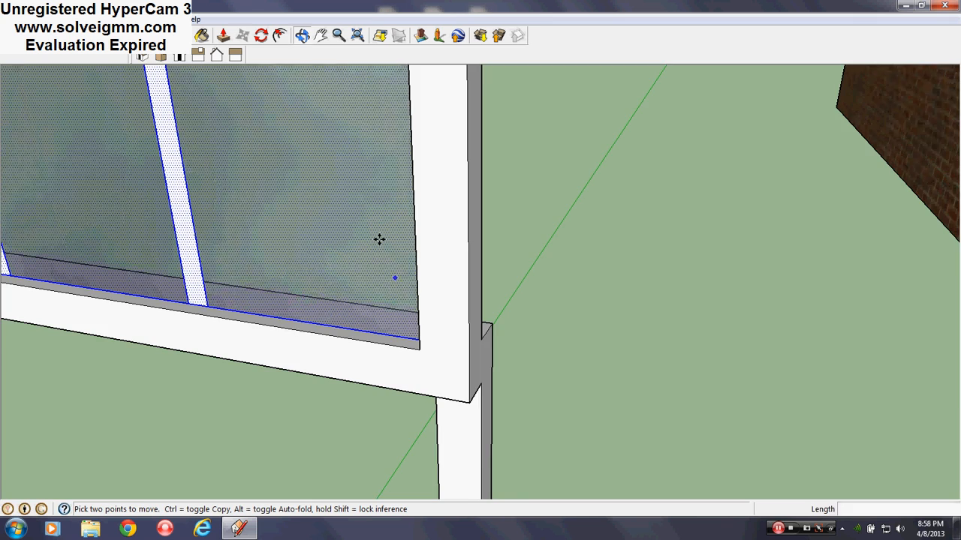
{"action": "scroll", "coordinate": [430, 378], "scroll_direction": "down", "scroll_amount": 6}
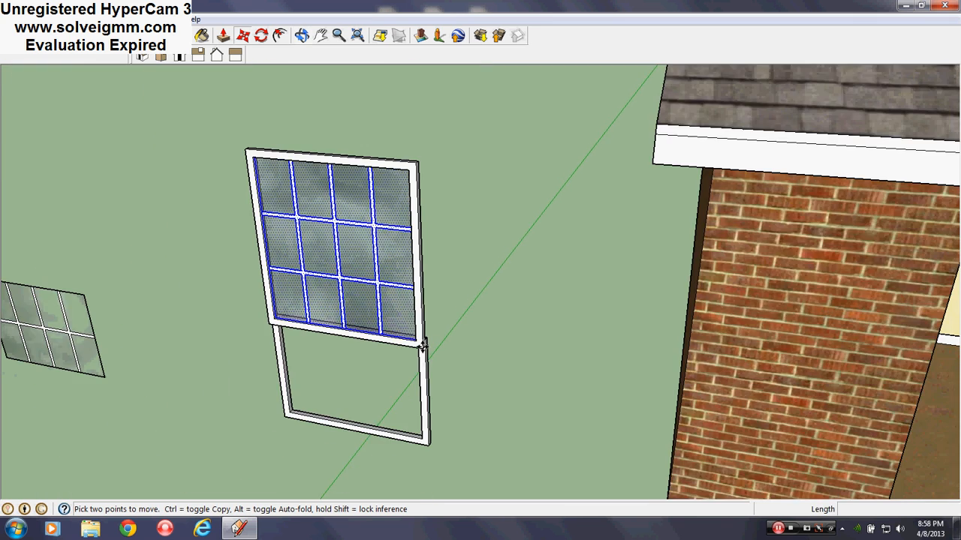
{"action": "scroll", "coordinate": [331, 229], "scroll_direction": "down", "scroll_amount": 3}
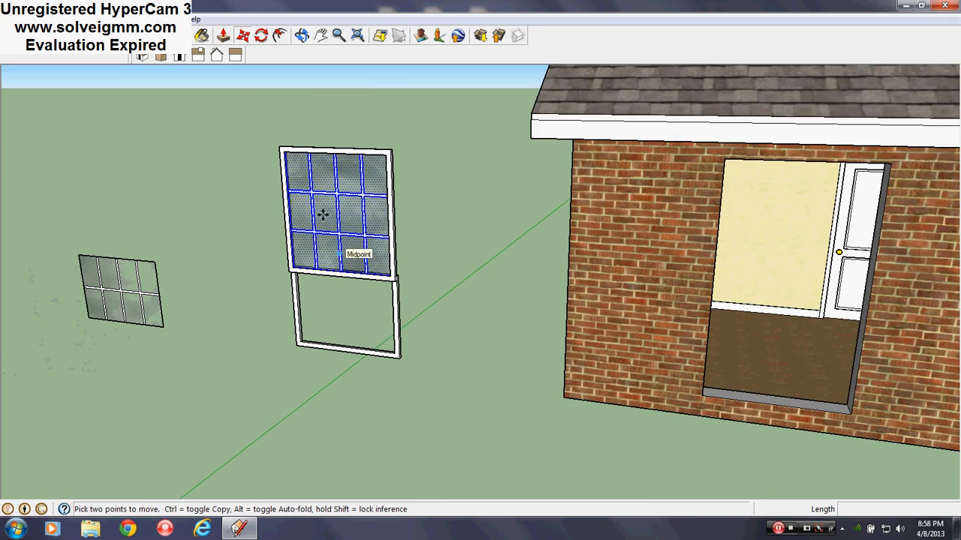
{"action": "scroll", "coordinate": [300, 199], "scroll_direction": "up", "scroll_amount": 4}
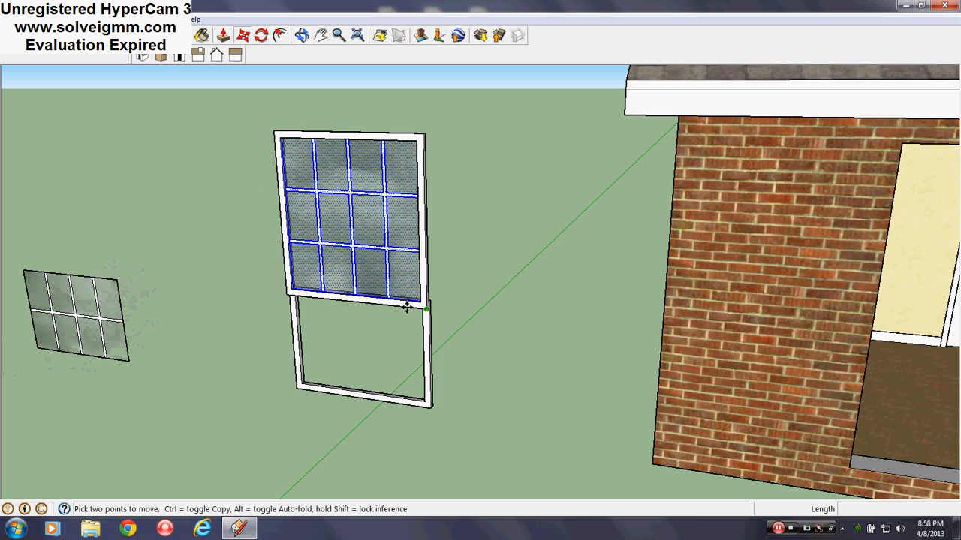
{"action": "scroll", "coordinate": [338, 274], "scroll_direction": "up", "scroll_amount": 2}
{"action": "middle_click_drag", "start_coordinate": [338, 275], "coordinate": [570, 193]}
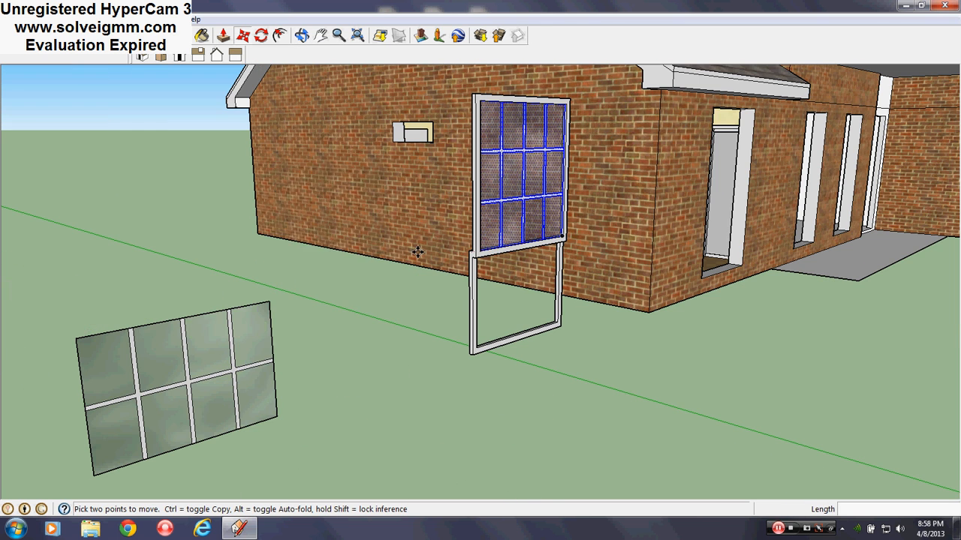
{"action": "right_click", "coordinate": [264, 344]}
{"action": "mouse_move", "coordinate": [322, 194]}
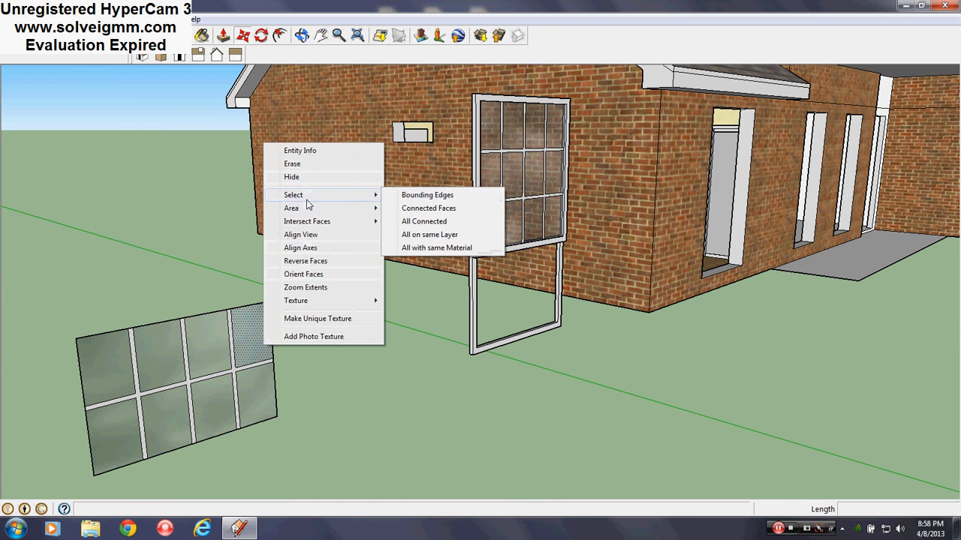
{"action": "left_click", "coordinate": [424, 222]}
{"action": "key", "text": "m"}
{"action": "scroll", "coordinate": [276, 415], "scroll_direction": "up", "scroll_amount": 3}
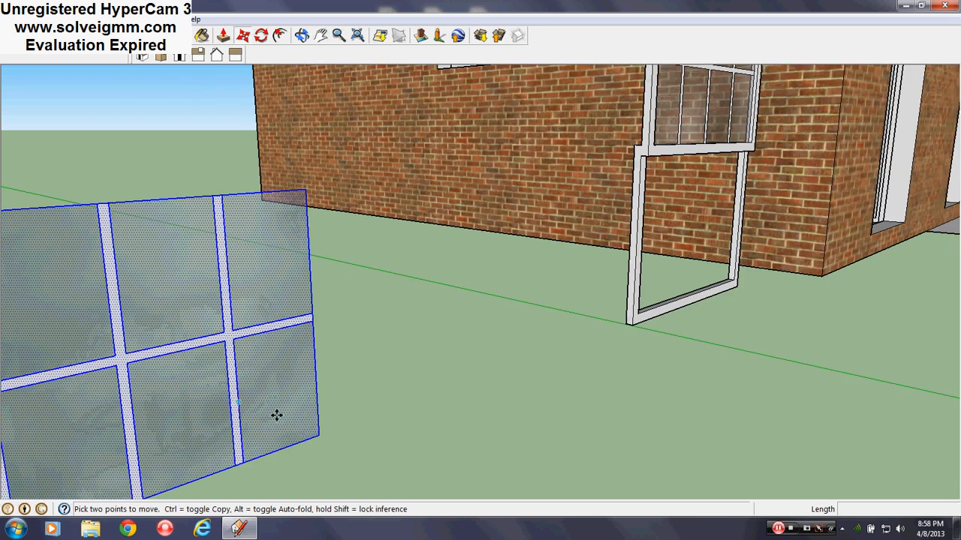
{"action": "left_click", "coordinate": [317, 435]}
{"action": "scroll", "coordinate": [238, 413], "scroll_direction": "down", "scroll_amount": 4}
{"action": "scroll", "coordinate": [573, 322], "scroll_direction": "up", "scroll_amount": 4}
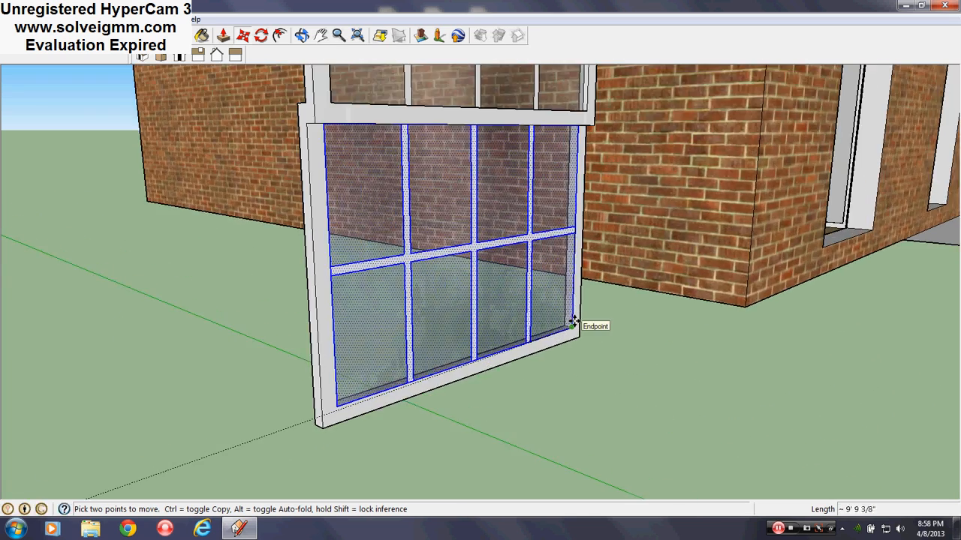
{"action": "scroll", "coordinate": [573, 323], "scroll_direction": "up", "scroll_amount": 5}
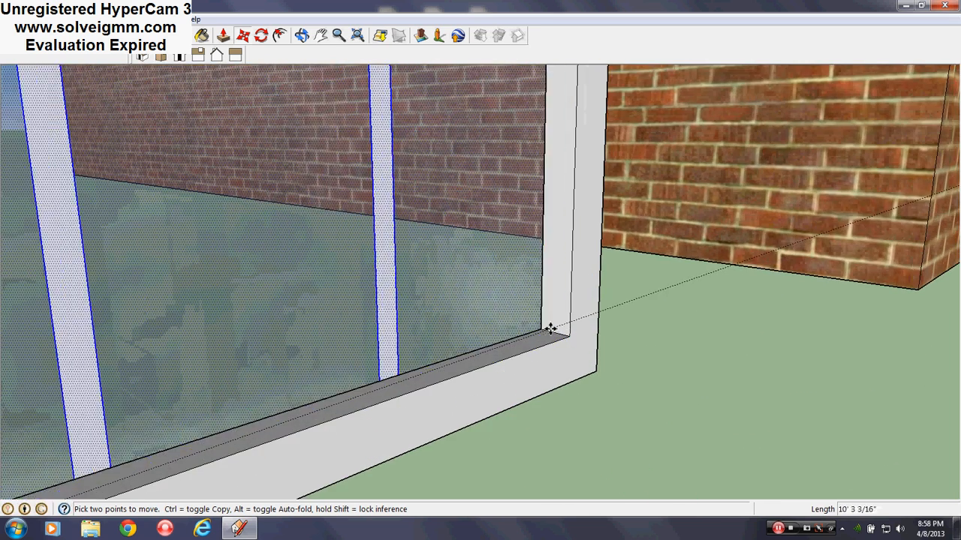
{"action": "left_click", "coordinate": [559, 332]}
{"action": "scroll", "coordinate": [555, 335], "scroll_direction": "up", "scroll_amount": 1}
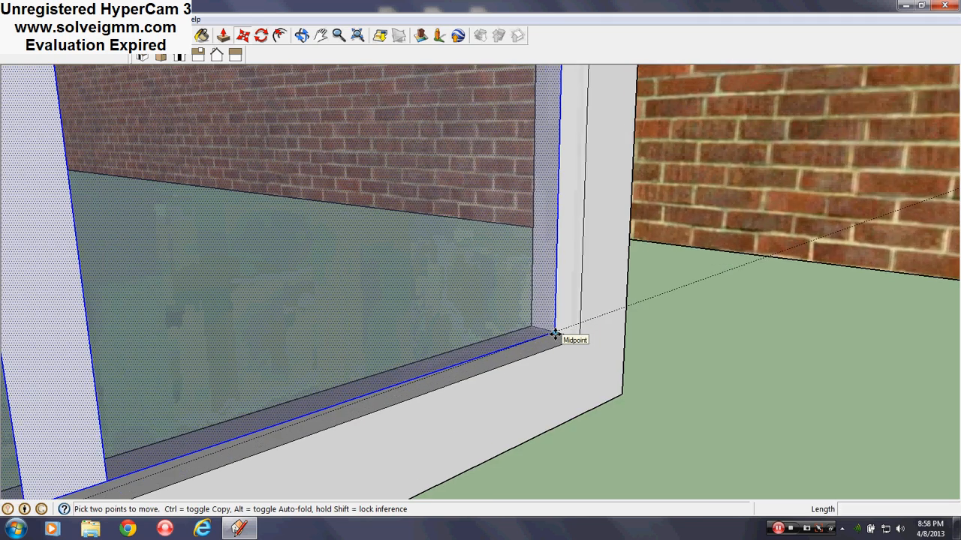
{"action": "middle_click_drag", "start_coordinate": [555, 335], "coordinate": [440, 368]}
{"action": "scroll", "coordinate": [517, 368], "scroll_direction": "up", "scroll_amount": 2}
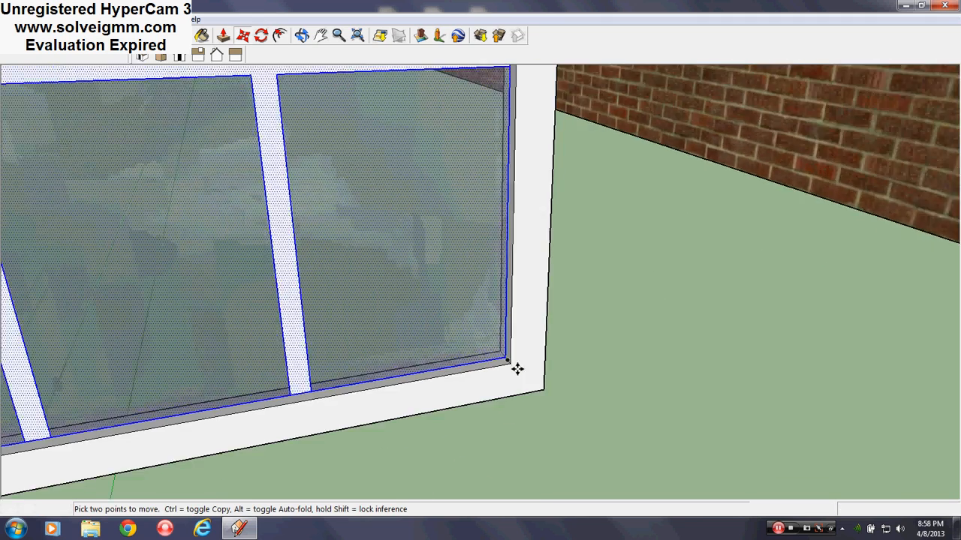
{"action": "scroll", "coordinate": [517, 369], "scroll_direction": "down", "scroll_amount": 8}
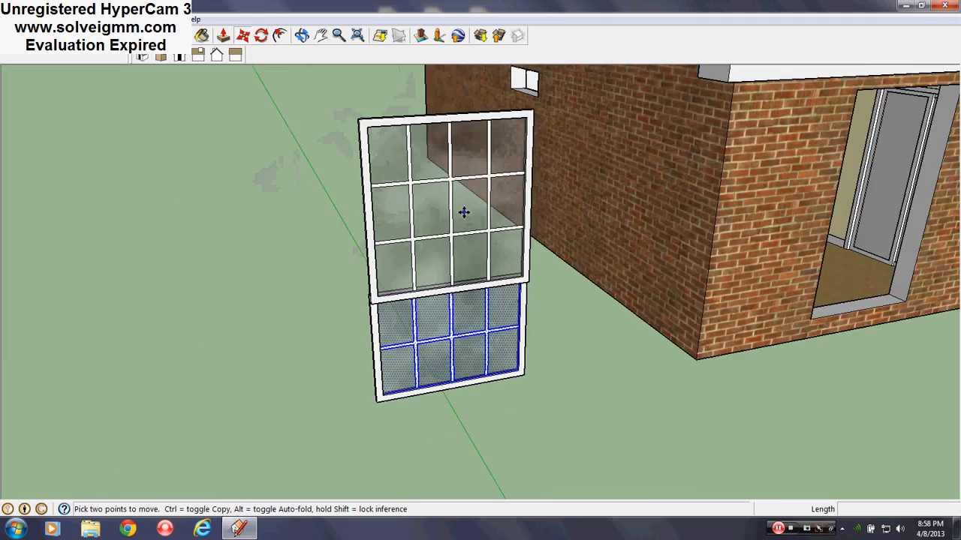
{"action": "middle_click_drag", "start_coordinate": [463, 212], "coordinate": [265, 225]}
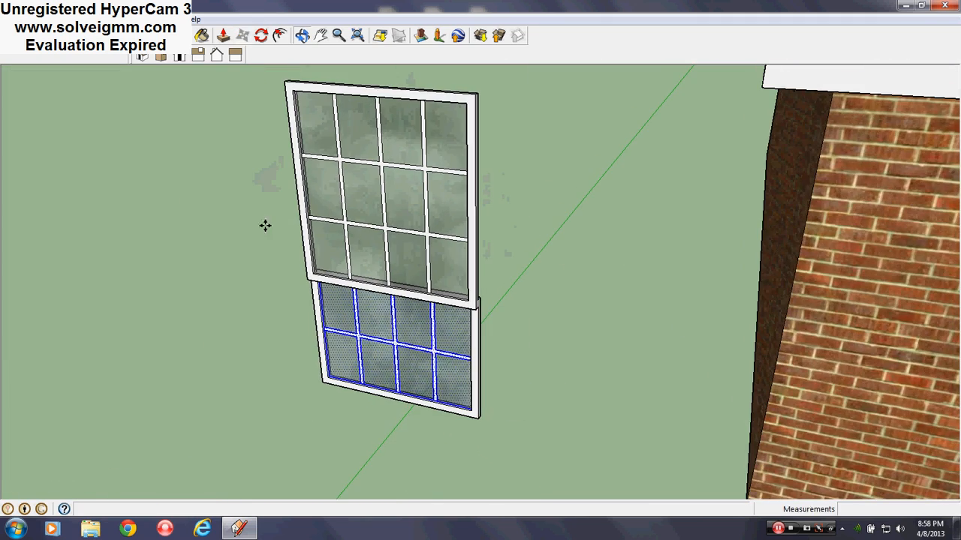
{"action": "key", "text": "l"}
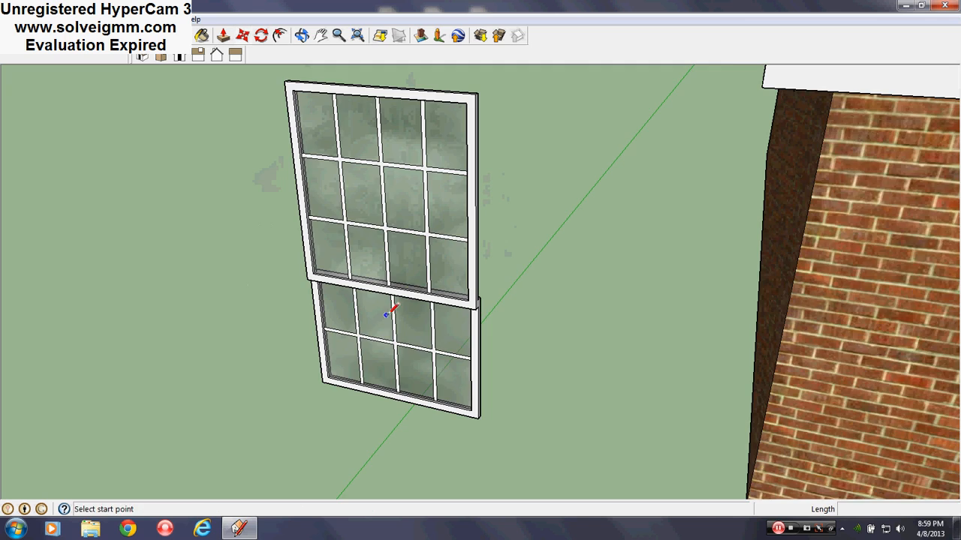
{"action": "middle_click_drag", "start_coordinate": [369, 302], "coordinate": [658, 244]}
{"action": "scroll", "coordinate": [318, 358], "scroll_direction": "down", "scroll_amount": 4}
{"action": "scroll", "coordinate": [318, 358], "scroll_direction": "up", "scroll_amount": 4}
{"action": "scroll", "coordinate": [456, 392], "scroll_direction": "up", "scroll_amount": 6}
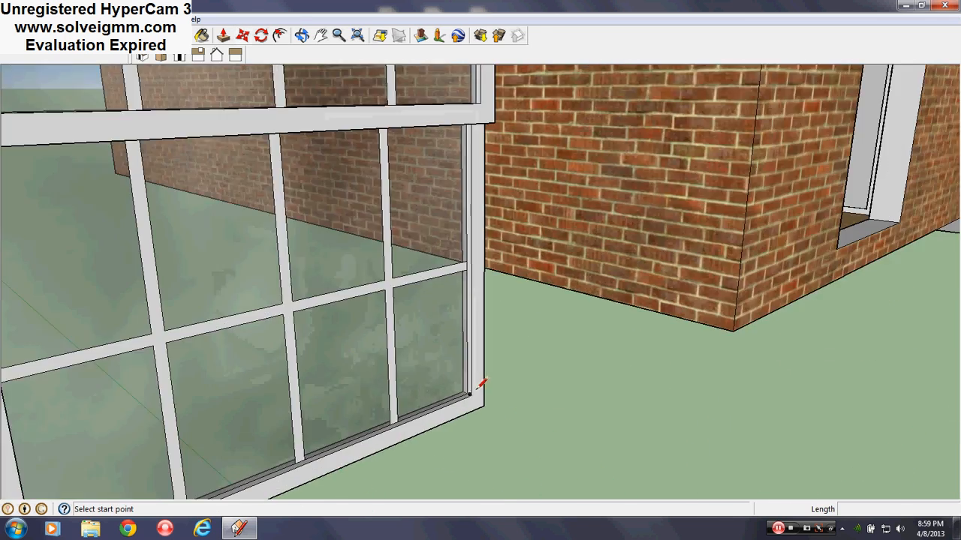
{"action": "scroll", "coordinate": [461, 396], "scroll_direction": "down", "scroll_amount": 2}
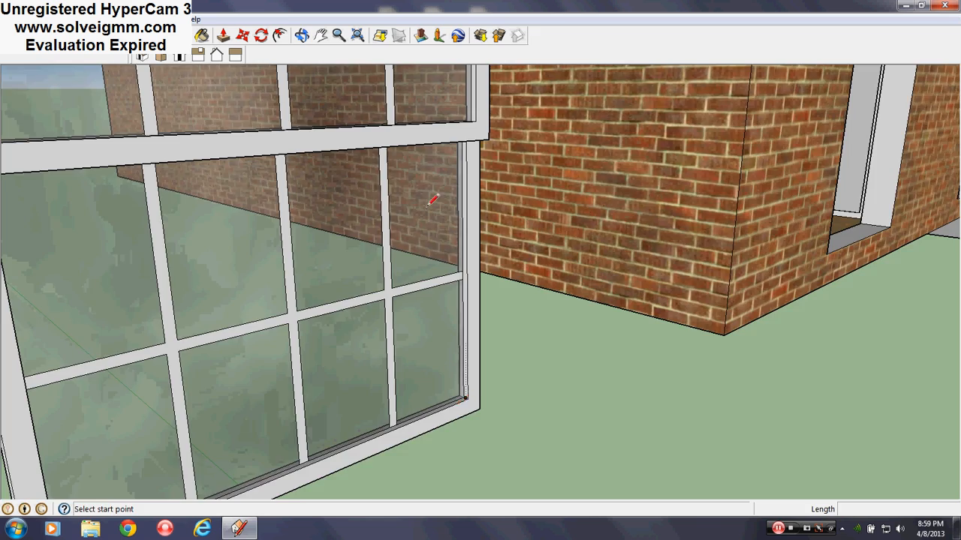
Select all the connected geometry of the assembled frame and sashes and make it a group.
{"action": "middle_click_drag", "start_coordinate": [428, 206], "coordinate": [436, 157]}
{"action": "scroll", "coordinate": [387, 307], "scroll_direction": "down", "scroll_amount": 2}
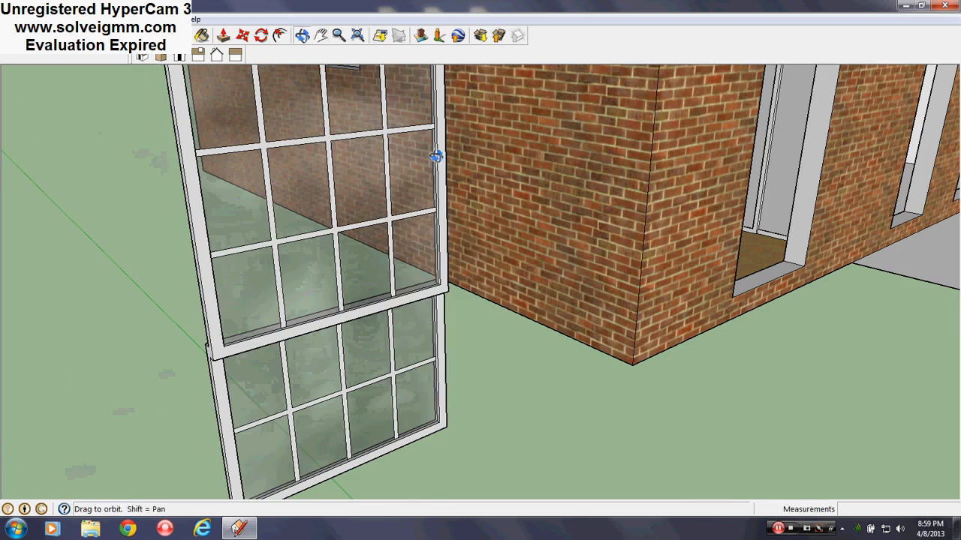
{"action": "right_click", "coordinate": [384, 211]}
{"action": "mouse_move", "coordinate": [435, 268]}
{"action": "left_click", "coordinate": [565, 295]}
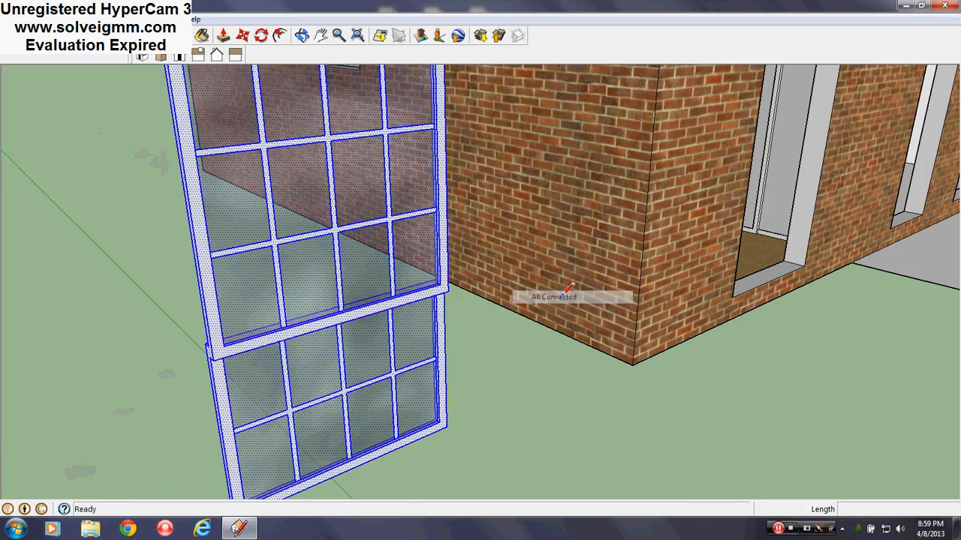
{"action": "scroll", "coordinate": [568, 290], "scroll_direction": "down", "scroll_amount": 5}
{"action": "scroll", "coordinate": [569, 200], "scroll_direction": "up", "scroll_amount": 5}
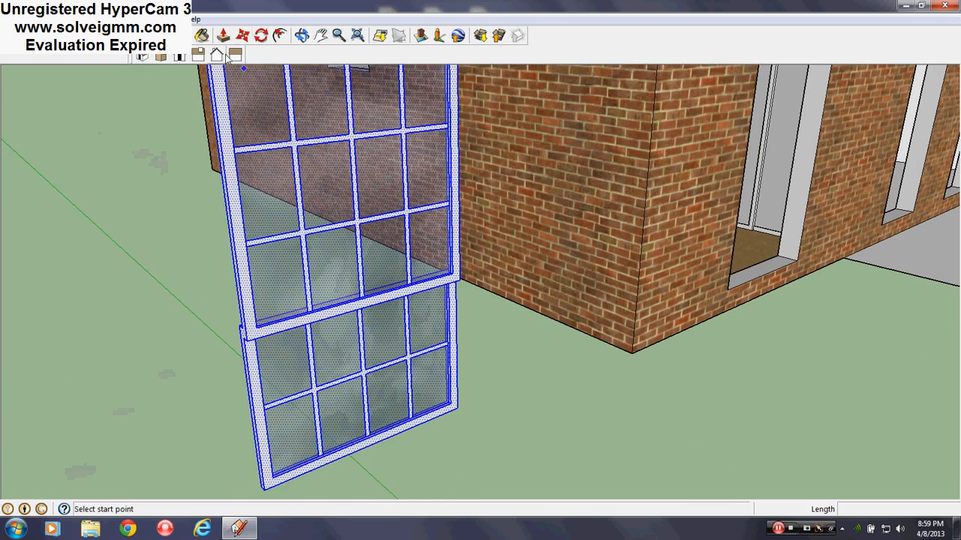
{"action": "left_click", "coordinate": [244, 36]}
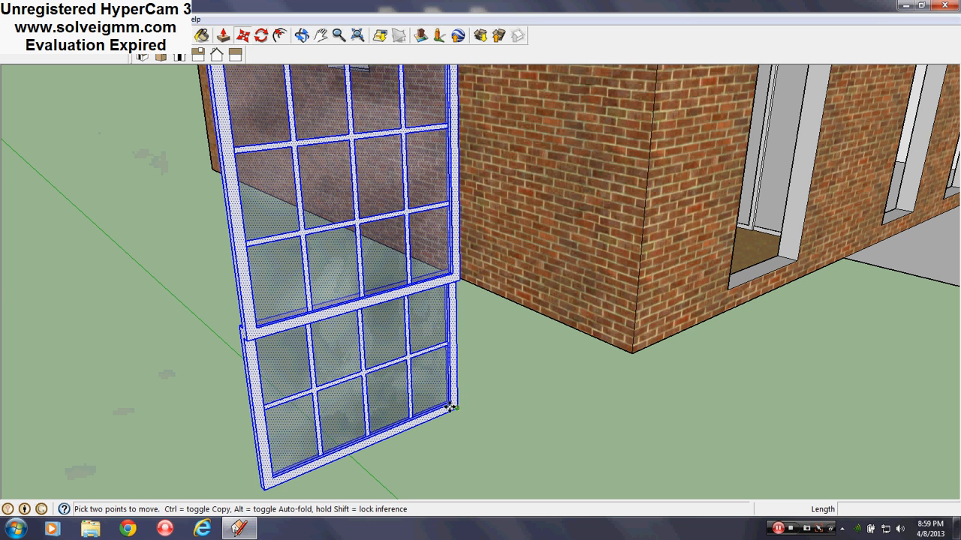
{"action": "right_click", "coordinate": [389, 373]}
{"action": "left_click", "coordinate": [436, 281]}
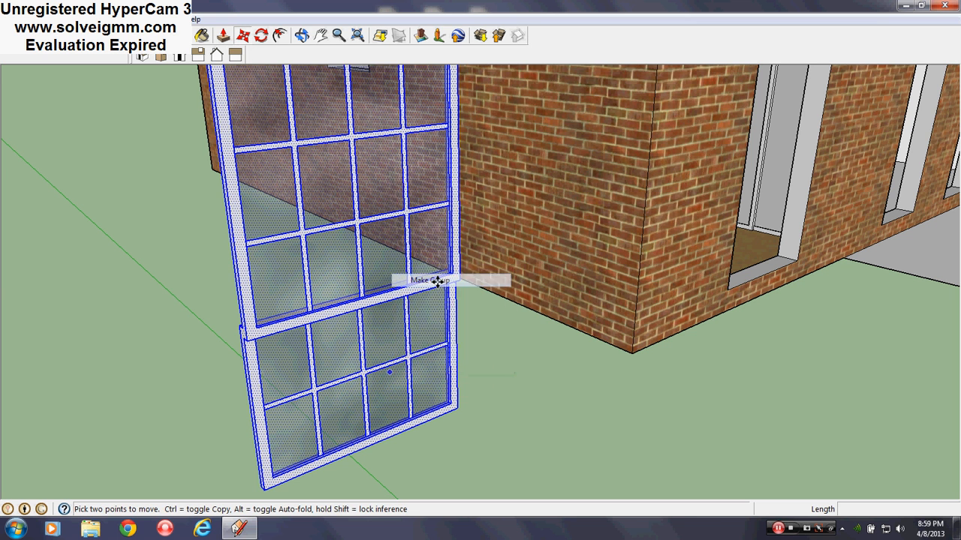
Move the window group by its lower corner into the front wall opening nearest the house corner, set back inside the brickwork.
{"action": "scroll", "coordinate": [428, 408], "scroll_direction": "down", "scroll_amount": 3}
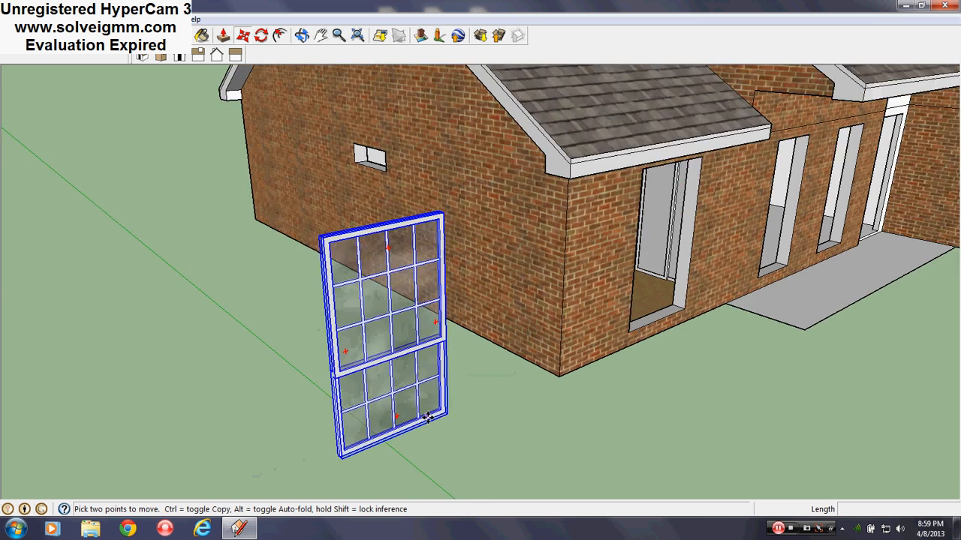
{"action": "scroll", "coordinate": [572, 271], "scroll_direction": "up", "scroll_amount": 1}
{"action": "middle_click_drag", "start_coordinate": [572, 272], "coordinate": [582, 251]}
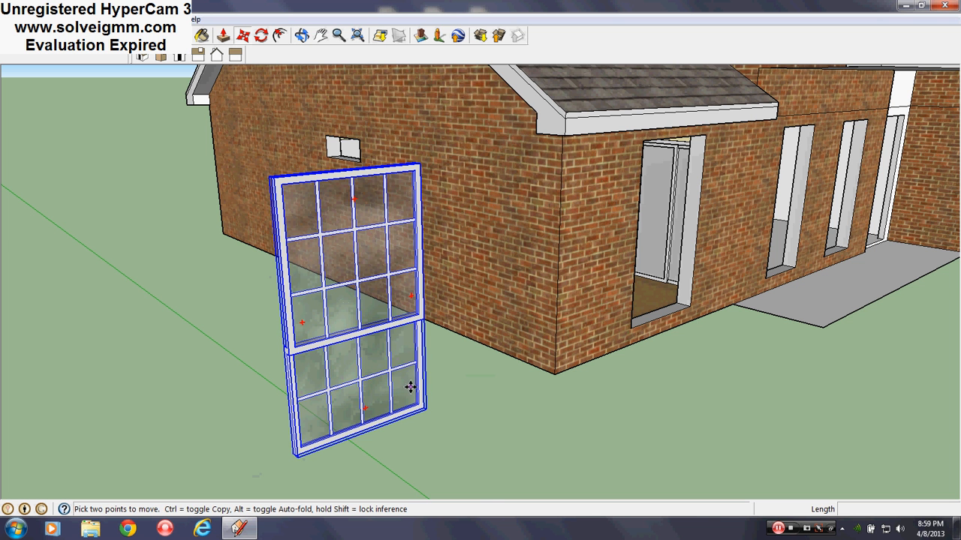
{"action": "scroll", "coordinate": [410, 387], "scroll_direction": "down", "scroll_amount": 3}
{"action": "scroll", "coordinate": [393, 393], "scroll_direction": "up", "scroll_amount": 7}
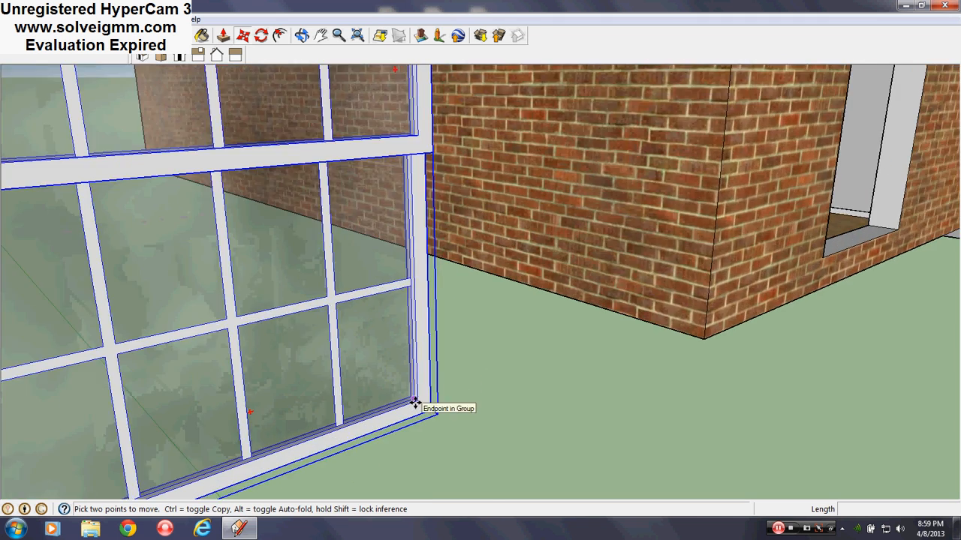
{"action": "scroll", "coordinate": [415, 404], "scroll_direction": "up", "scroll_amount": 1}
{"action": "middle_click_drag", "start_coordinate": [414, 399], "coordinate": [815, 217]}
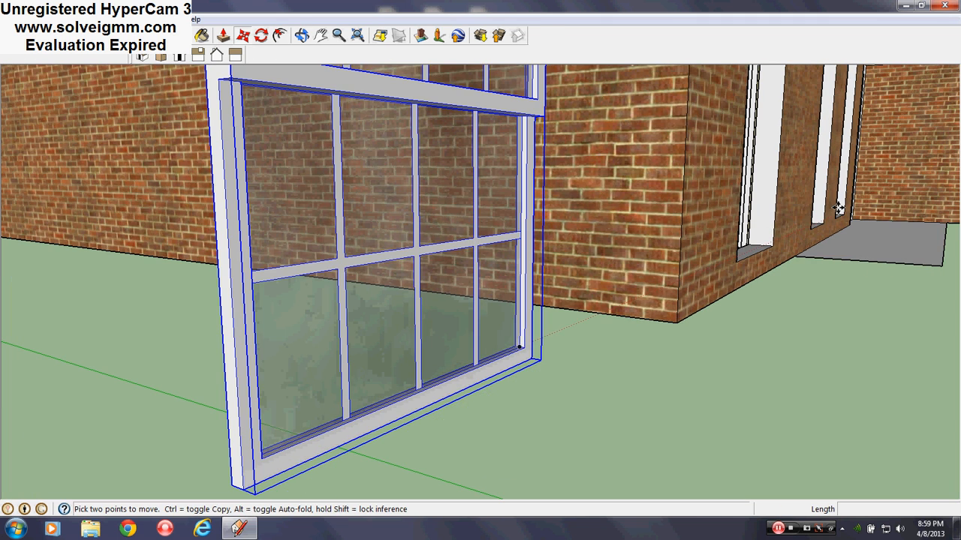
{"action": "left_click", "coordinate": [533, 358]}
{"action": "scroll", "coordinate": [779, 219], "scroll_direction": "up", "scroll_amount": 6}
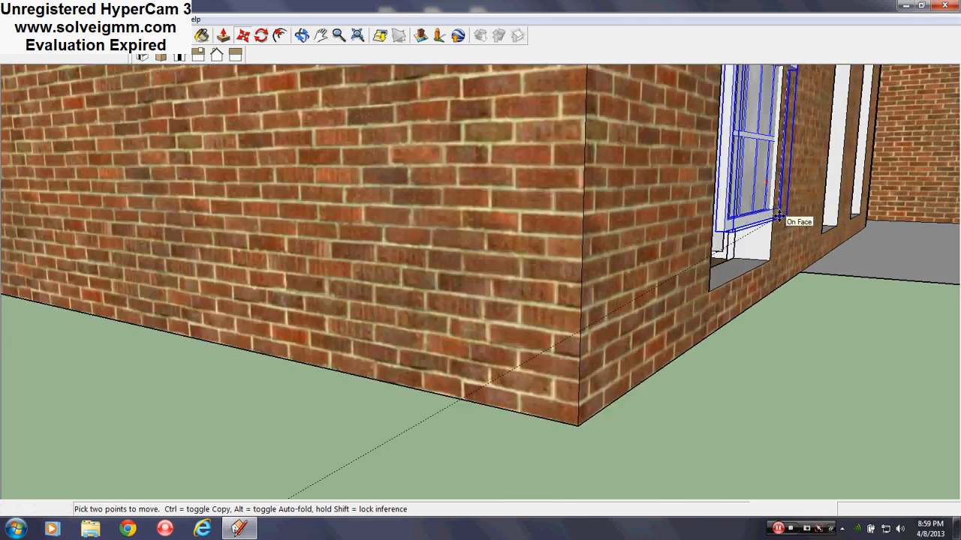
{"action": "middle_click_drag", "start_coordinate": [781, 219], "coordinate": [645, 386]}
{"action": "scroll", "coordinate": [637, 401], "scroll_direction": "up", "scroll_amount": 2}
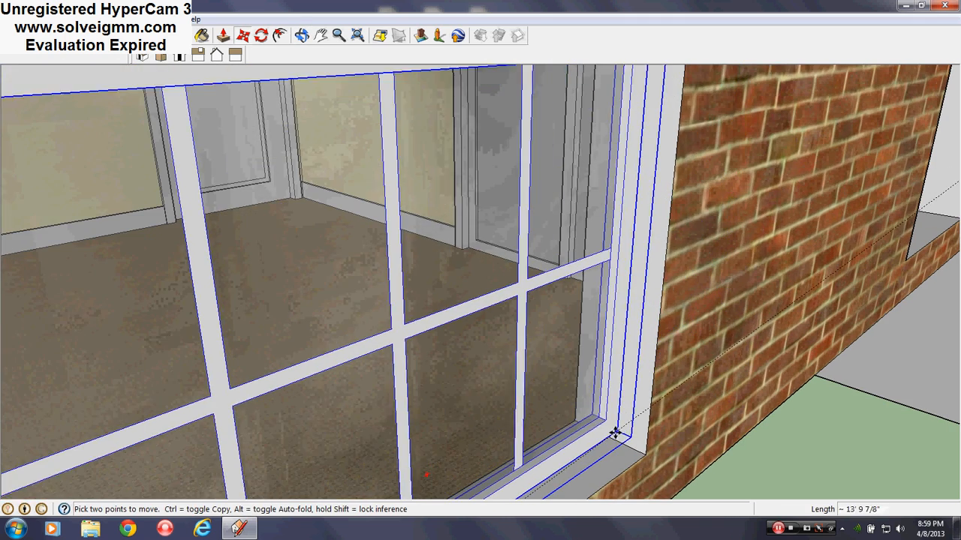
{"action": "left_click", "coordinate": [604, 438]}
{"action": "scroll", "coordinate": [604, 438], "scroll_direction": "down", "scroll_amount": 3}
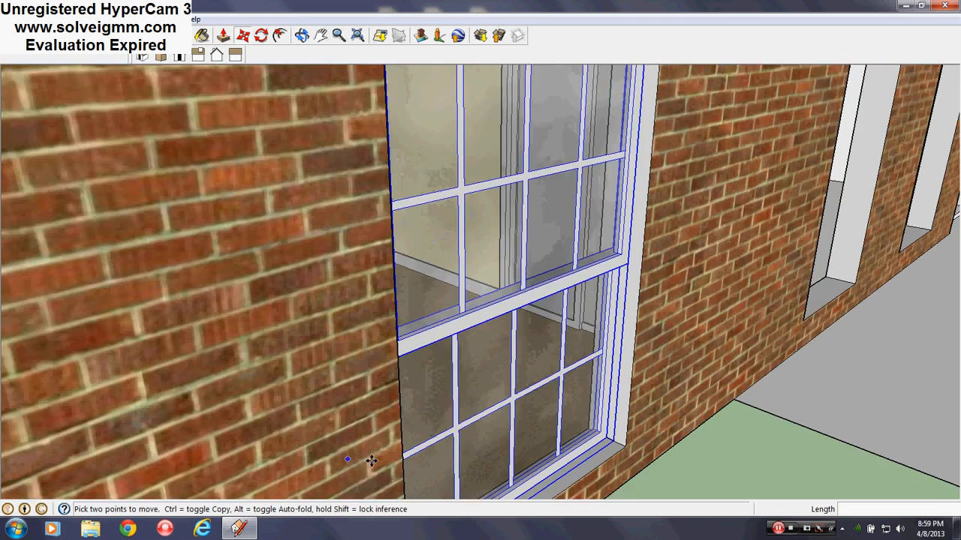
Examine the window fitted in the front wall and how the garage door's trim is set into its brickwork.
{"action": "scroll", "coordinate": [371, 459], "scroll_direction": "down", "scroll_amount": 5}
{"action": "scroll", "coordinate": [371, 388], "scroll_direction": "down", "scroll_amount": 5}
{"action": "scroll", "coordinate": [440, 281], "scroll_direction": "up", "scroll_amount": 3}
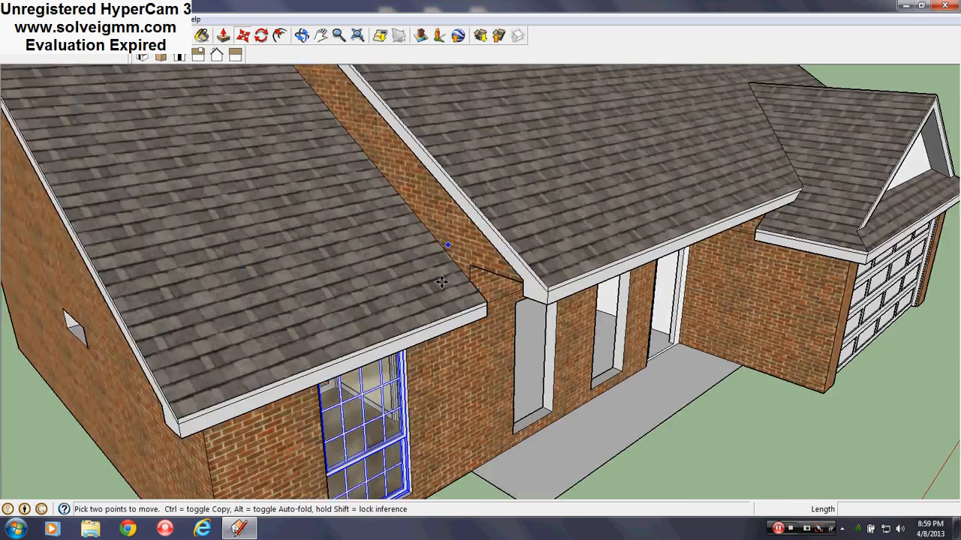
{"action": "middle_click_drag", "start_coordinate": [440, 281], "coordinate": [422, 232]}
{"action": "middle_click_drag", "start_coordinate": [544, 251], "coordinate": [440, 242]}
{"action": "scroll", "coordinate": [698, 251], "scroll_direction": "down", "scroll_amount": 3}
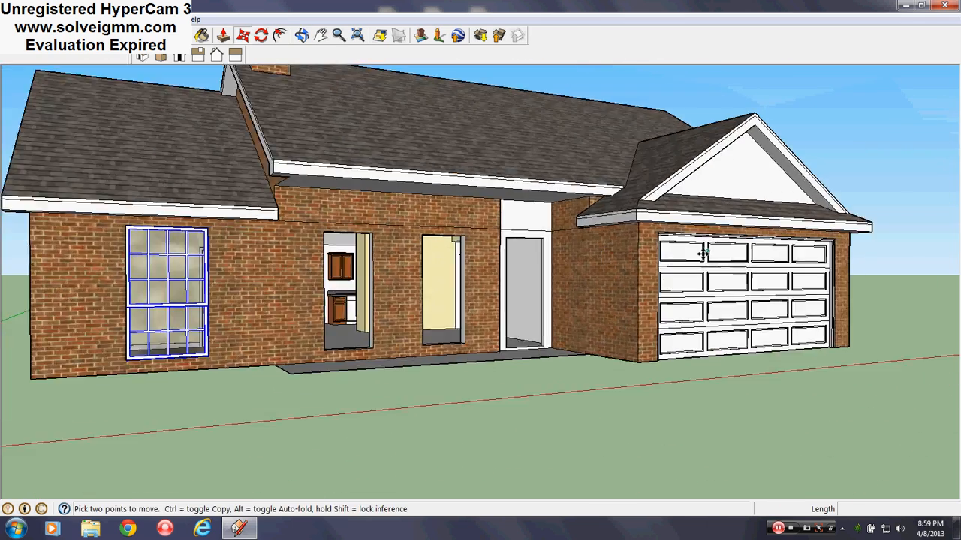
{"action": "scroll", "coordinate": [833, 248], "scroll_direction": "up", "scroll_amount": 8}
{"action": "middle_click_drag", "start_coordinate": [834, 248], "coordinate": [862, 182]}
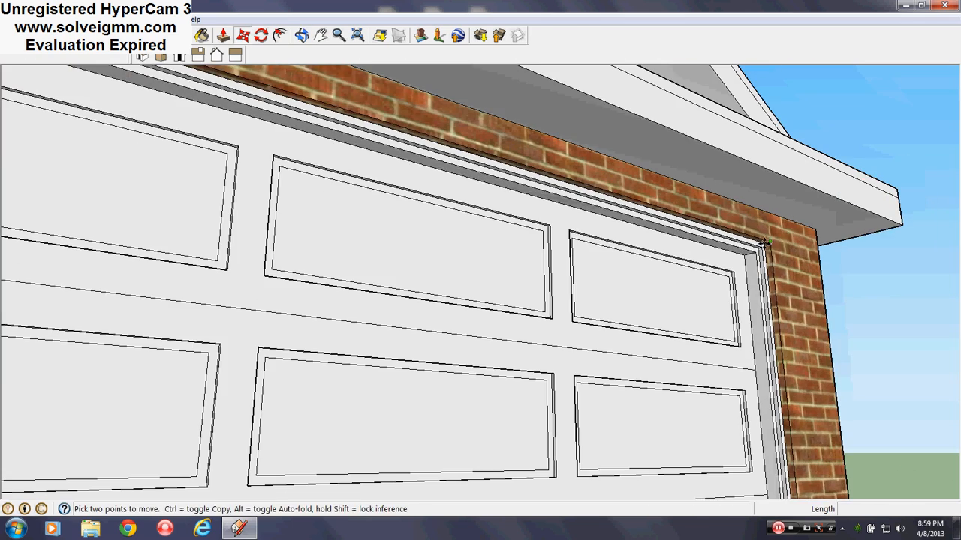
{"action": "middle_click_drag", "start_coordinate": [806, 204], "coordinate": [801, 265]}
{"action": "scroll", "coordinate": [800, 264], "scroll_direction": "down", "scroll_amount": 8}
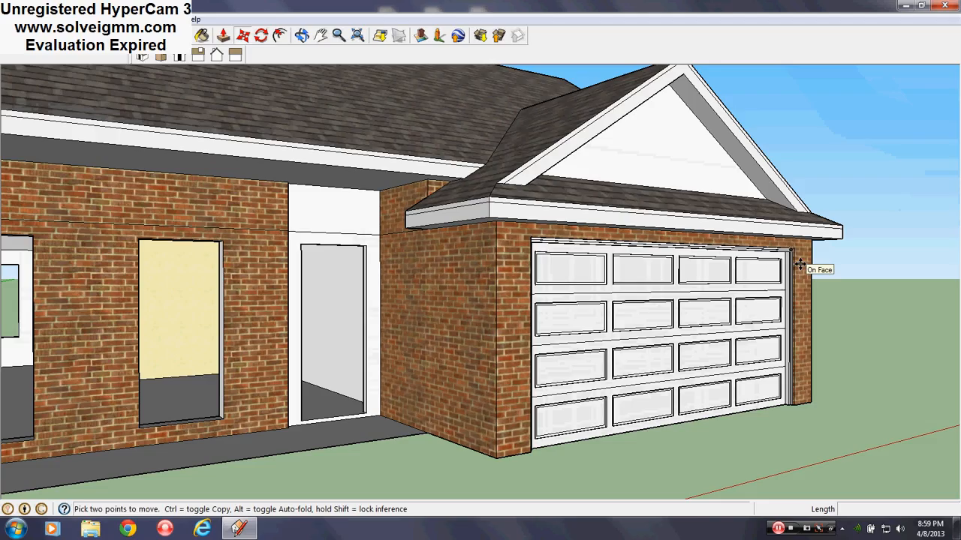
{"action": "scroll", "coordinate": [179, 280], "scroll_direction": "up", "scroll_amount": 2}
{"action": "scroll", "coordinate": [179, 280], "scroll_direction": "up", "scroll_amount": 2}
{"action": "scroll", "coordinate": [275, 361], "scroll_direction": "up", "scroll_amount": 3}
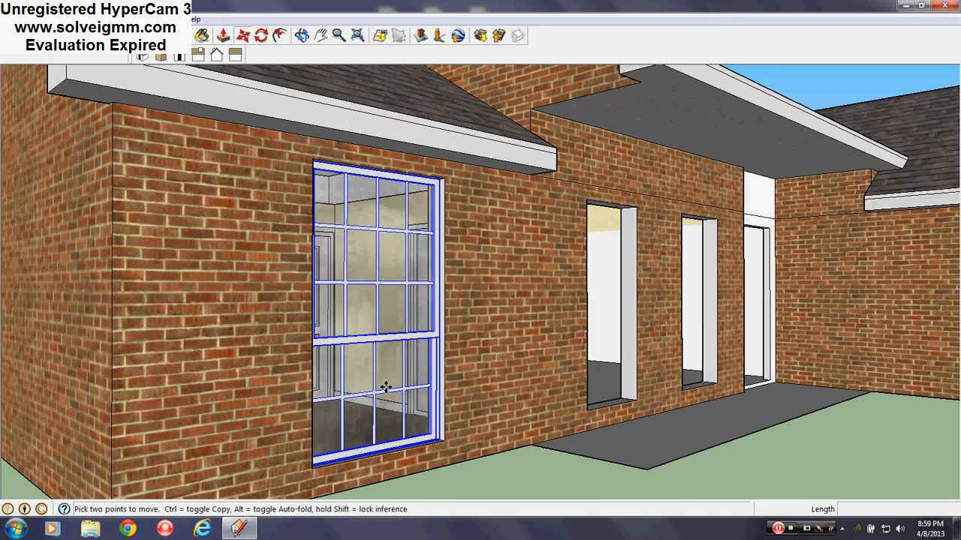
Move the window group 1 inch along the green axis, deeper into its opening toward the room.
{"action": "scroll", "coordinate": [442, 176], "scroll_direction": "up", "scroll_amount": 3}
{"action": "scroll", "coordinate": [443, 221], "scroll_direction": "up", "scroll_amount": 3}
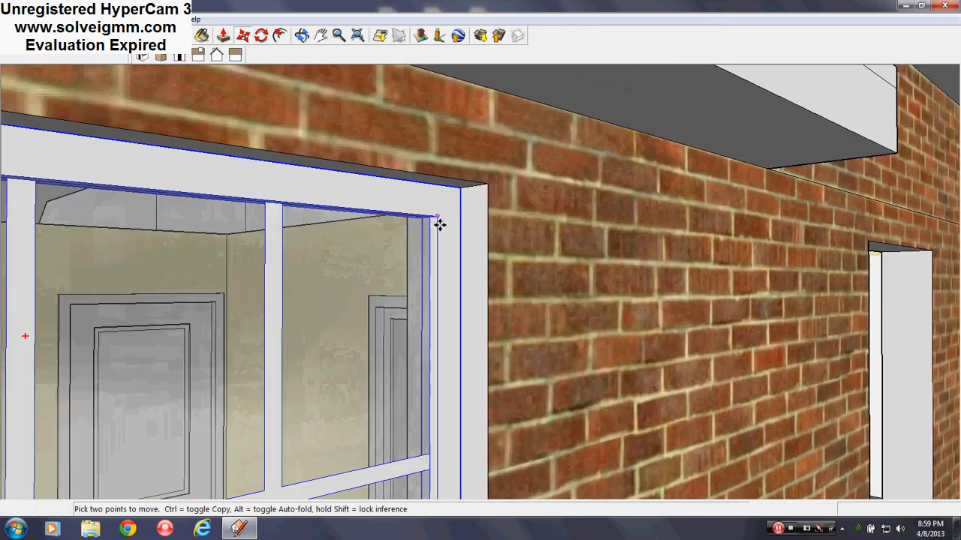
{"action": "middle_click_drag", "start_coordinate": [440, 225], "coordinate": [748, 178]}
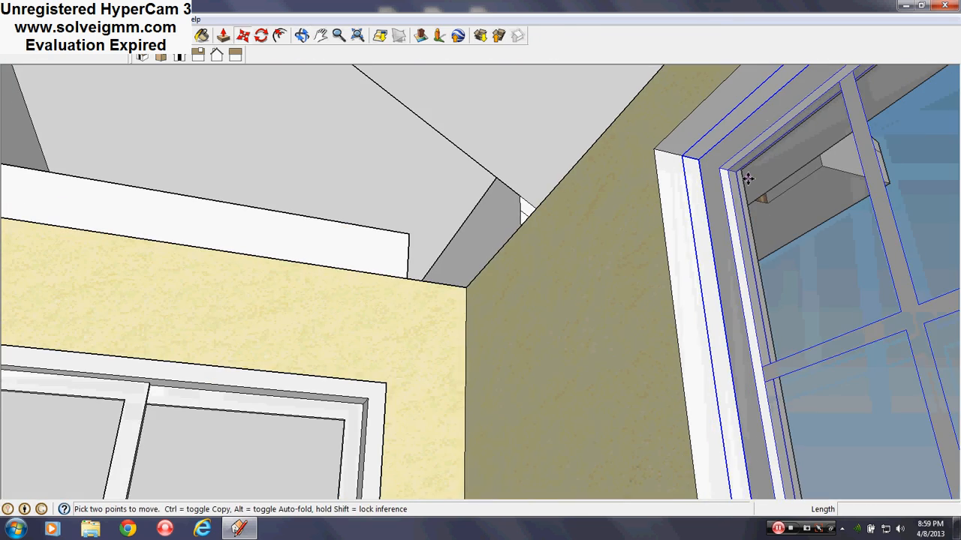
{"action": "left_click", "coordinate": [802, 201]}
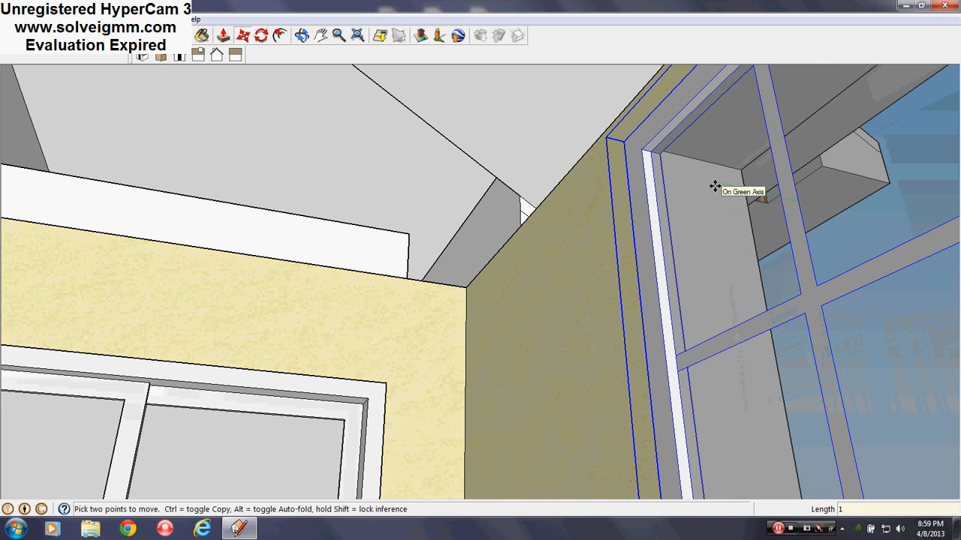
{"action": "key", "text": "Return"}
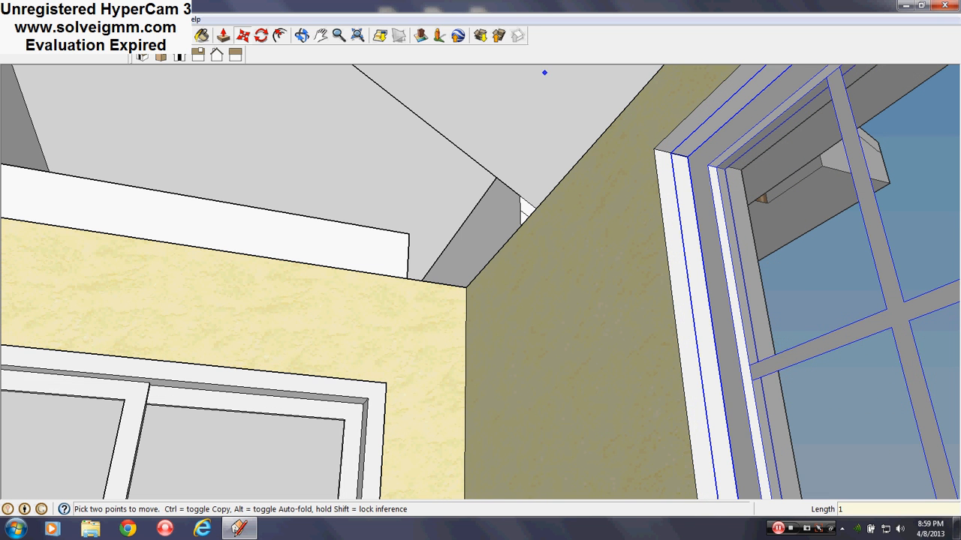
Measure with the Line tool from the window frame's inner edge to the room-side corner of the opening, and deselect the window.
{"action": "key", "text": "l"}
{"action": "left_click", "coordinate": [689, 155]}
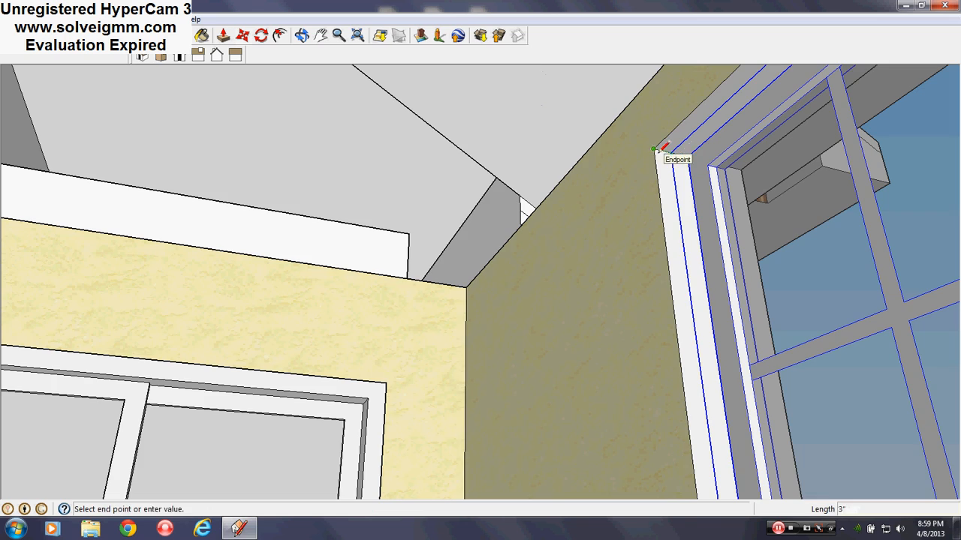
{"action": "key", "text": "Escape"}
{"action": "middle_click_drag", "start_coordinate": [661, 151], "coordinate": [322, 214]}
{"action": "scroll", "coordinate": [462, 186], "scroll_direction": "down", "scroll_amount": 5}
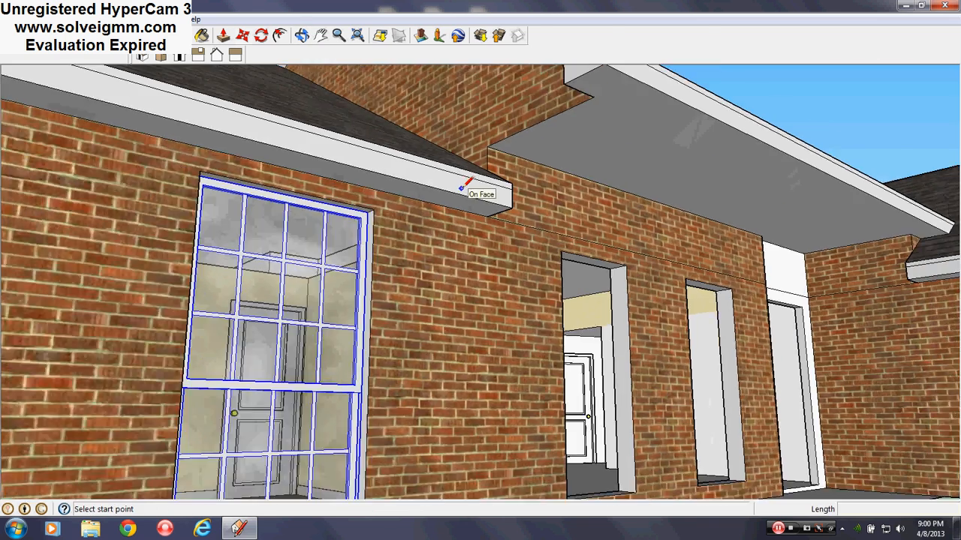
{"action": "scroll", "coordinate": [462, 186], "scroll_direction": "down", "scroll_amount": 5}
{"action": "middle_click_drag", "start_coordinate": [462, 186], "coordinate": [137, 307]}
{"action": "key", "text": "ctrl+t"}
{"action": "mouse_move", "coordinate": [403, 364]}
{"action": "middle_mouse_down"}
{"action": "mouse_move", "coordinate": [259, 324]}
{"action": "mouse_move", "coordinate": [450, 309]}
{"action": "middle_mouse_up"}
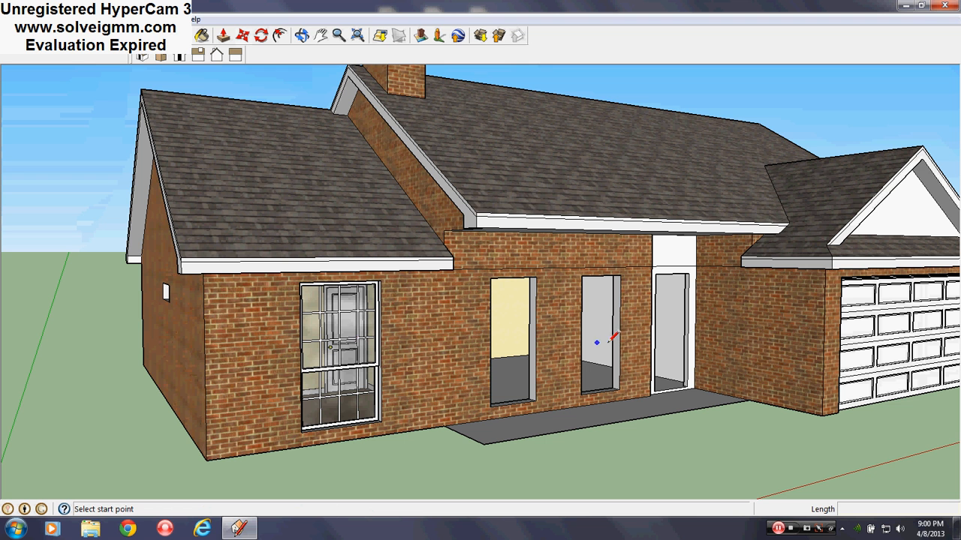
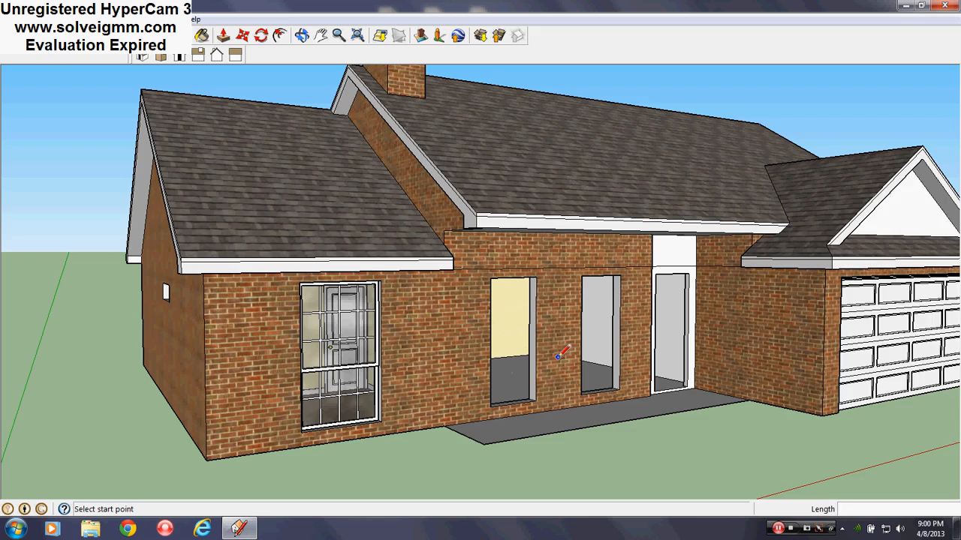
Redraw the bottom edge of the middle front opening, beside the fitted window, to fill the opening with a face.
{"action": "middle_click_drag", "start_coordinate": [558, 326], "coordinate": [313, 378]}
{"action": "scroll", "coordinate": [254, 458], "scroll_direction": "up", "scroll_amount": 4}
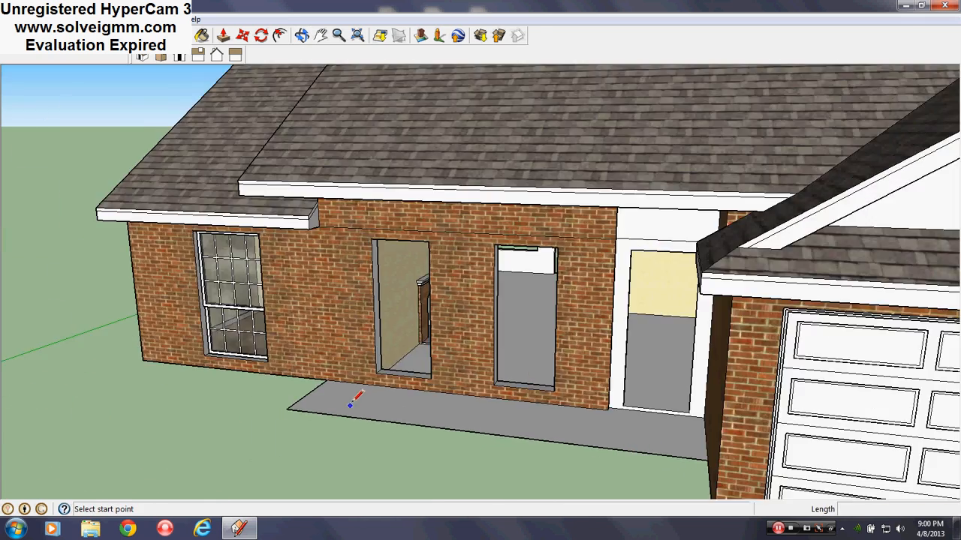
{"action": "scroll", "coordinate": [350, 404], "scroll_direction": "up", "scroll_amount": 5}
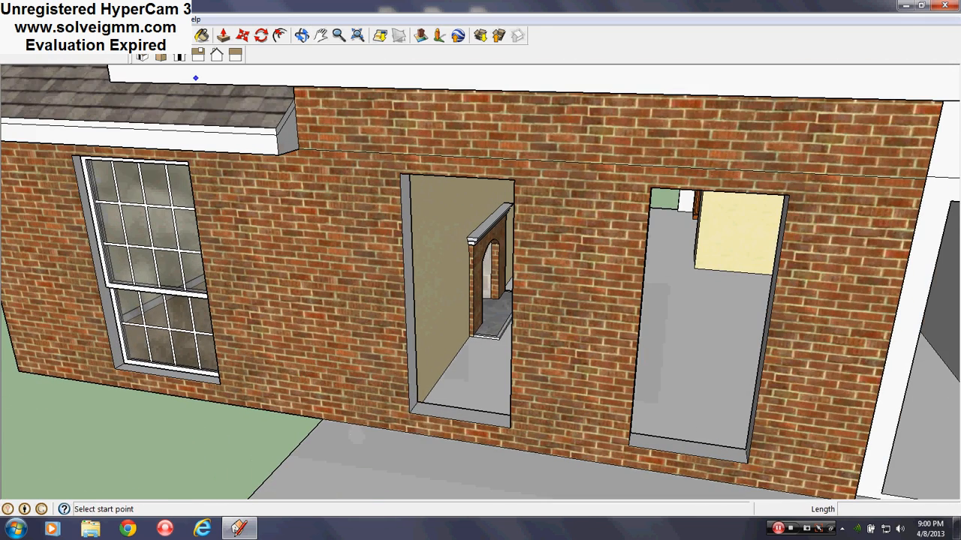
{"action": "scroll", "coordinate": [707, 409], "scroll_direction": "down", "scroll_amount": 4}
{"action": "scroll", "coordinate": [504, 407], "scroll_direction": "up", "scroll_amount": 6}
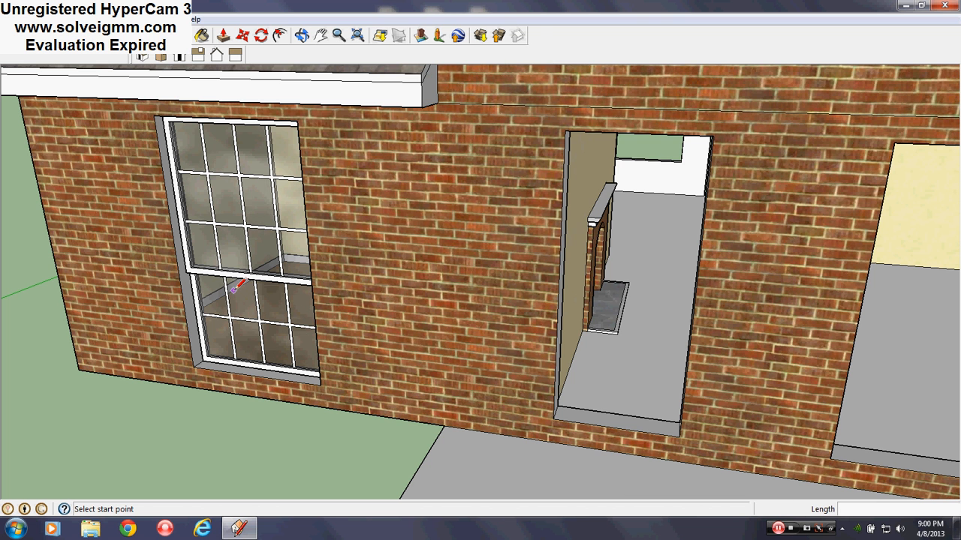
{"action": "scroll", "coordinate": [233, 288], "scroll_direction": "down", "scroll_amount": 4}
{"action": "middle_click_drag", "start_coordinate": [240, 282], "coordinate": [205, 254]}
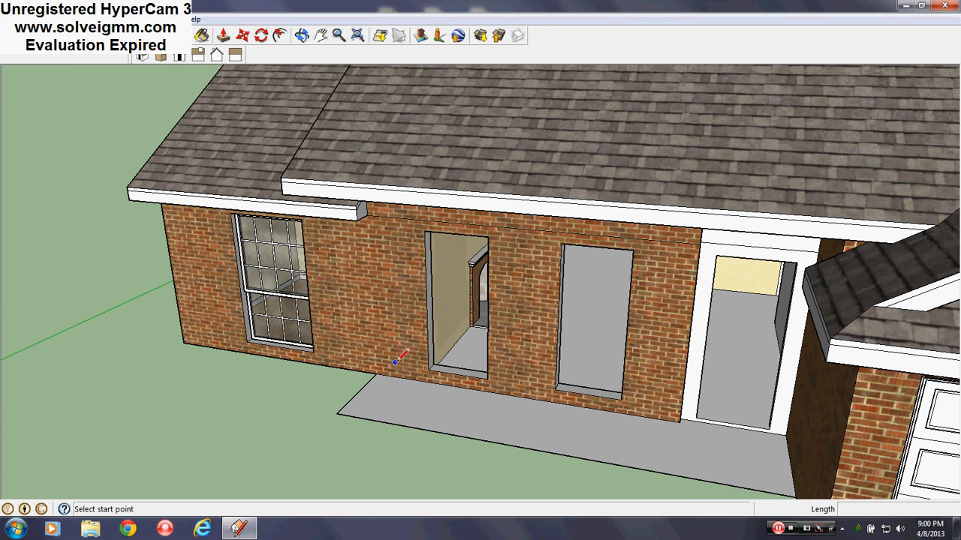
{"action": "left_click", "coordinate": [487, 376]}
Copy the face from the middle front opening to the open ground beyond the house corner and erase the original.
{"action": "right_click", "coordinate": [481, 321]}
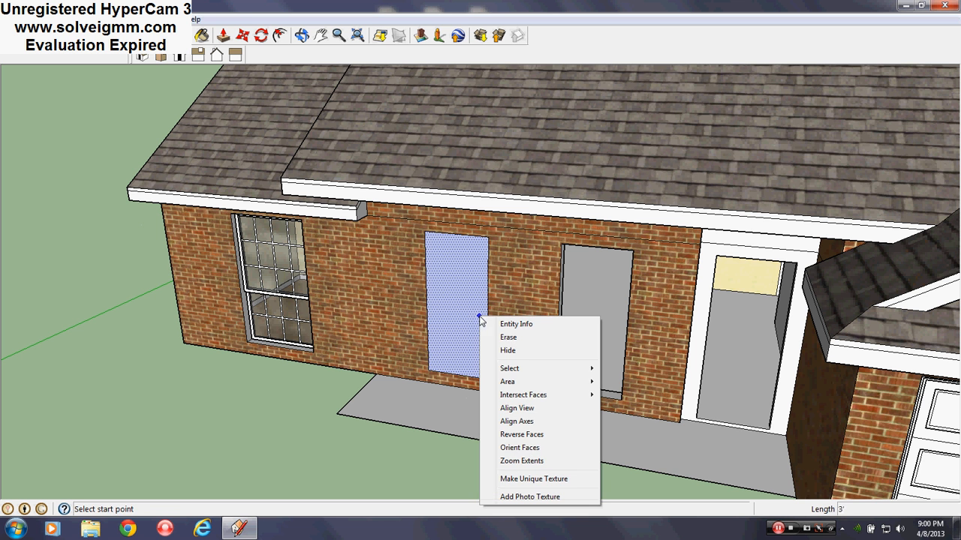
{"action": "left_click", "coordinate": [243, 37]}
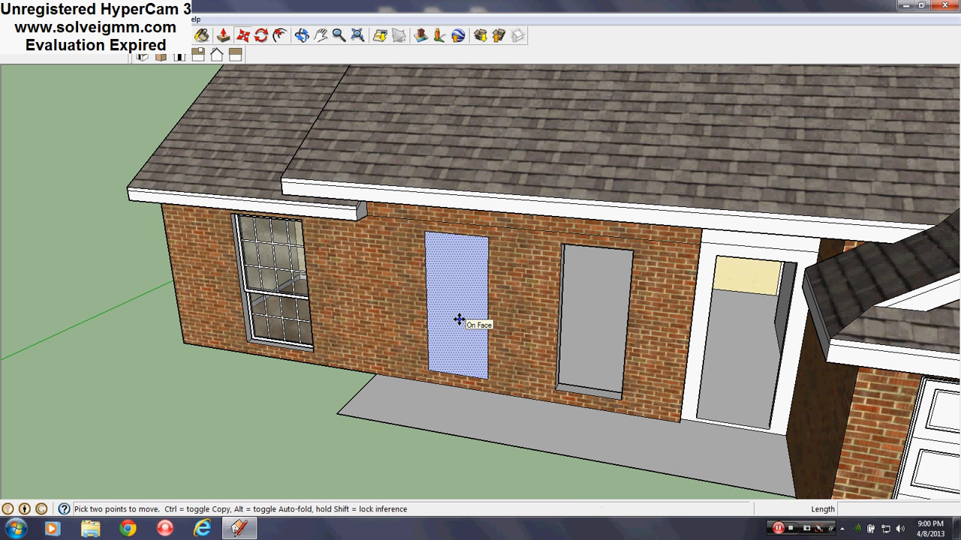
{"action": "left_click", "coordinate": [459, 320]}
{"action": "key", "text": "ctrl"}
{"action": "scroll", "coordinate": [562, 343], "scroll_direction": "down", "scroll_amount": 3}
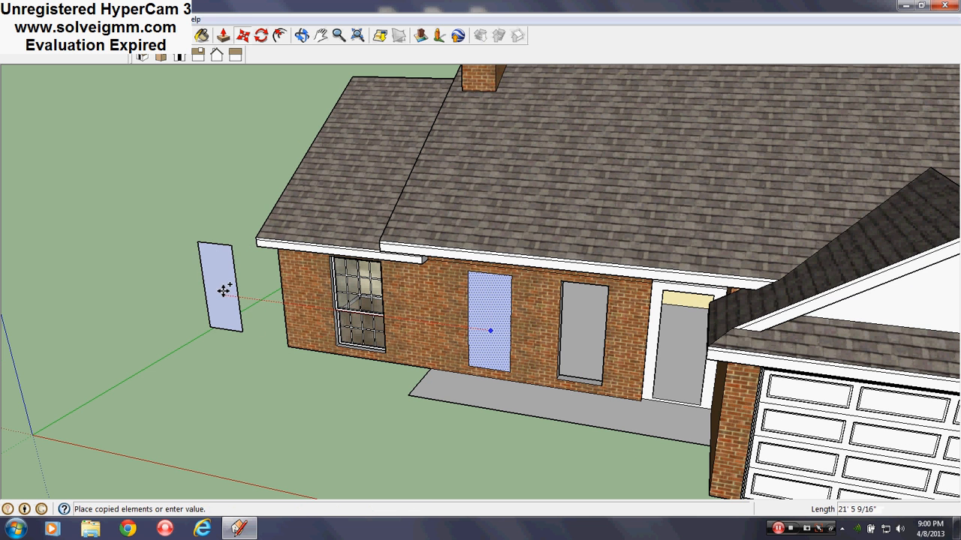
{"action": "left_click", "coordinate": [237, 323]}
{"action": "middle_click_drag", "start_coordinate": [238, 323], "coordinate": [575, 278]}
{"action": "right_click", "coordinate": [579, 281]}
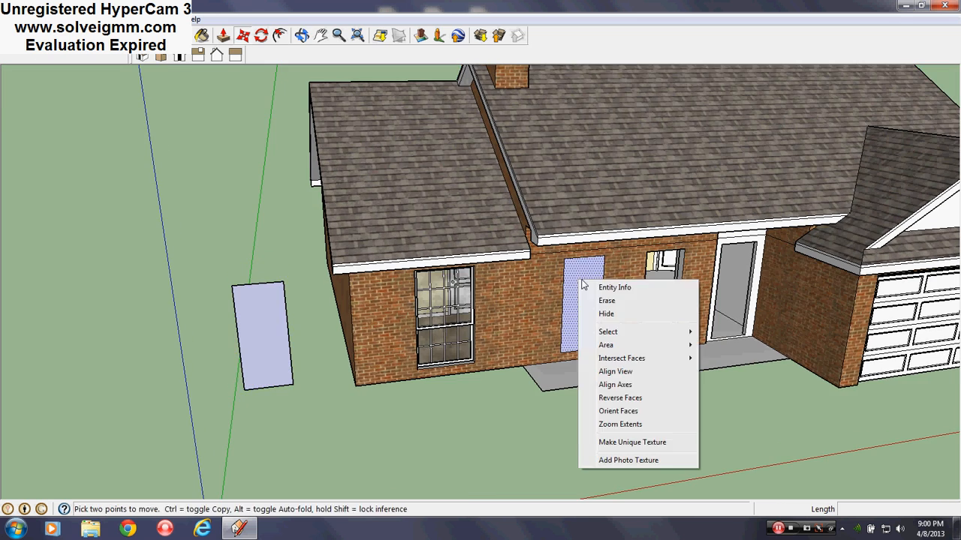
{"action": "left_click", "coordinate": [605, 301]}
Paint the copied face beside the house white.
{"action": "scroll", "coordinate": [335, 390], "scroll_direction": "up", "scroll_amount": 5}
{"action": "mouse_move", "coordinate": [335, 390]}
{"action": "middle_mouse_down"}
{"action": "mouse_move", "coordinate": [393, 395]}
{"action": "mouse_move", "coordinate": [380, 242]}
{"action": "middle_mouse_up"}
{"action": "scroll", "coordinate": [380, 242], "scroll_direction": "down", "scroll_amount": 2}
{"action": "left_click", "coordinate": [208, 40]}
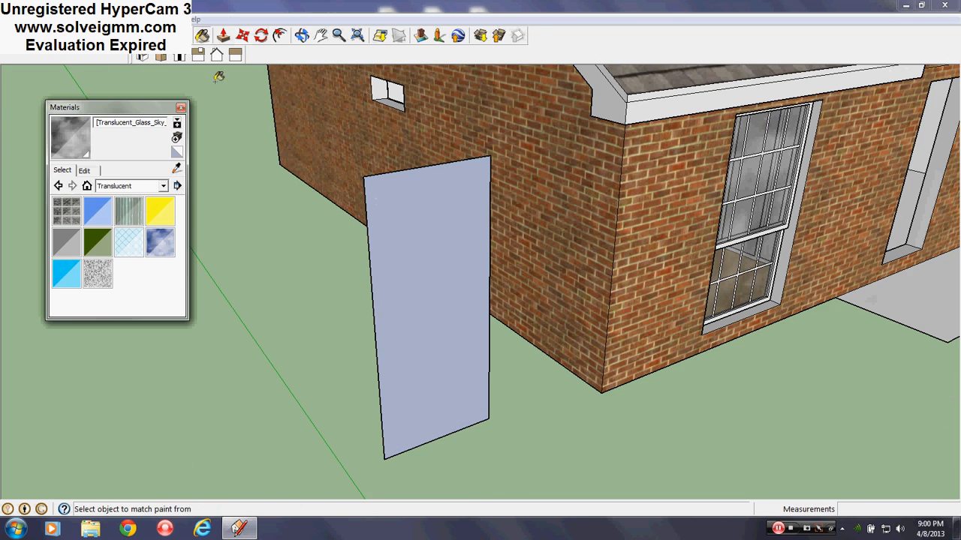
{"action": "left_click", "coordinate": [418, 240]}
{"action": "left_click", "coordinate": [180, 108]}
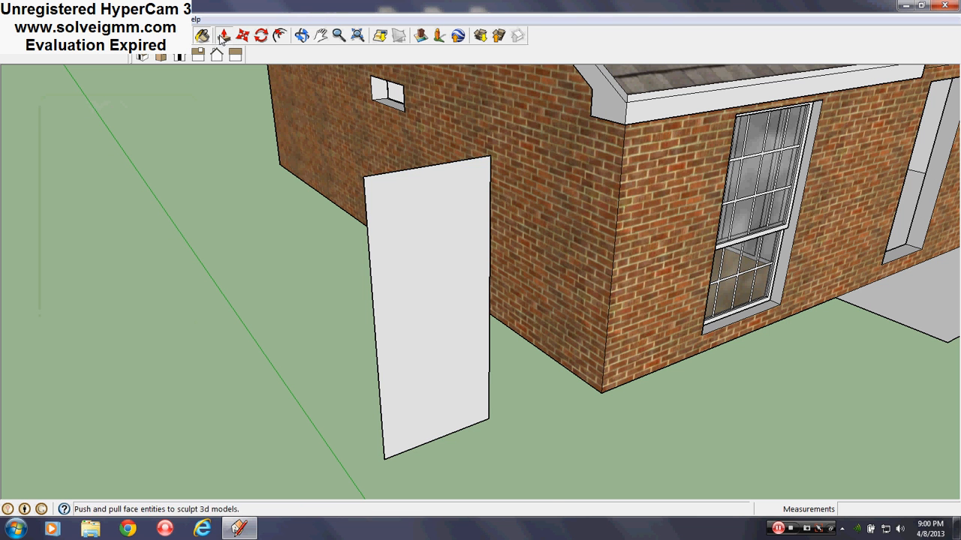
Push/Pull the white face out to a thickness of 1.5 inches.
{"action": "left_click", "coordinate": [224, 36]}
{"action": "left_click", "coordinate": [397, 273]}
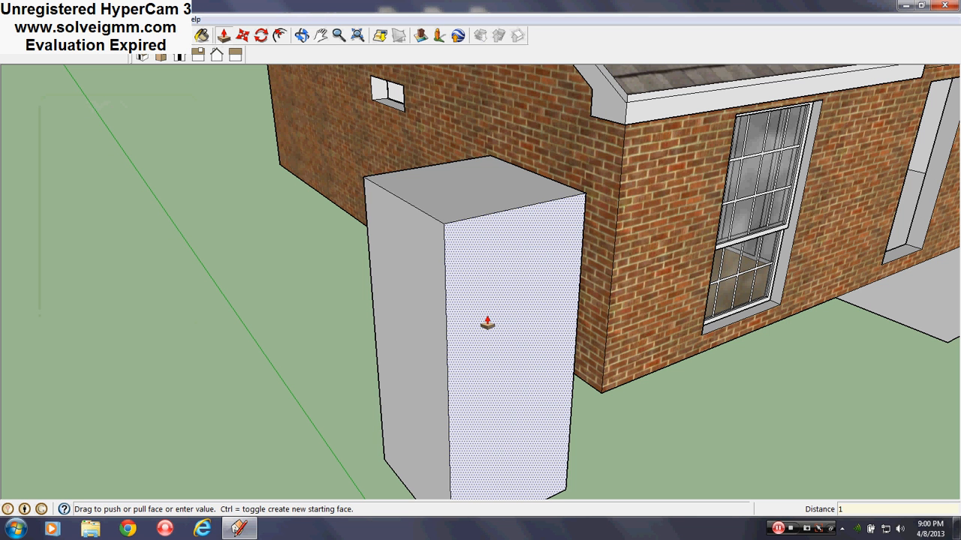
{"action": "type", "text": "1.5"}
{"action": "key", "text": "Return"}
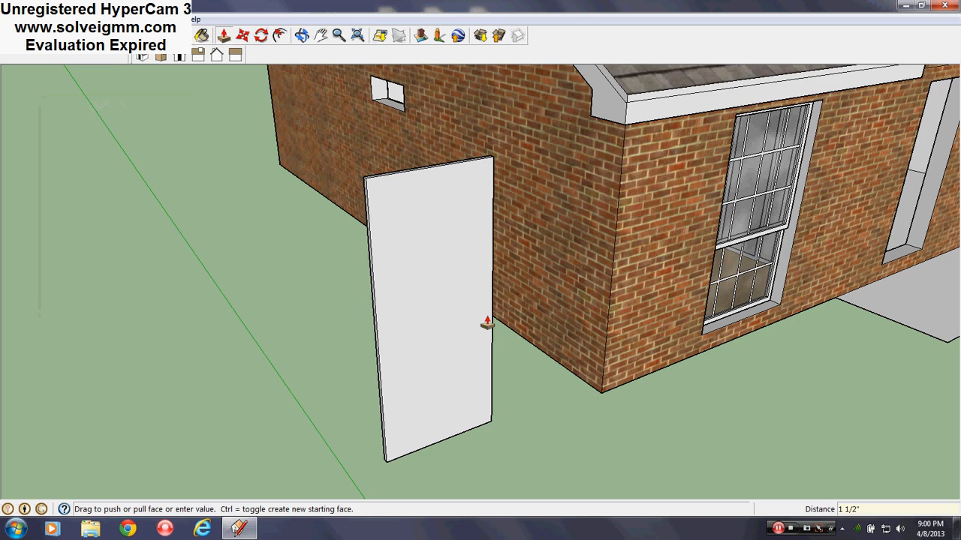
Undo the extrusion, painting, erasing and copying, back to the face filling the middle front opening.
{"action": "middle_click_drag", "start_coordinate": [475, 332], "coordinate": [322, 326]}
{"action": "scroll", "coordinate": [322, 331], "scroll_direction": "down", "scroll_amount": 2}
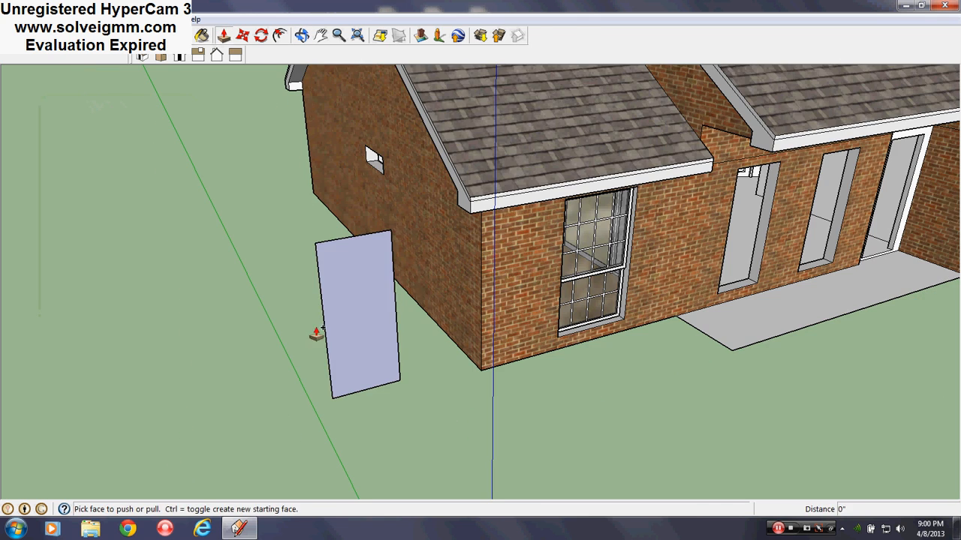
{"action": "key", "text": "ctrl+z"}
{"action": "left_click", "coordinate": [65, 36]}
{"action": "key", "text": "ctrl+z"}
Copy the fitted window group straight out of the wall line to the open ground beyond the house corner.
{"action": "middle_click_drag", "start_coordinate": [543, 312], "coordinate": [393, 269]}
{"action": "left_click", "coordinate": [242, 36]}
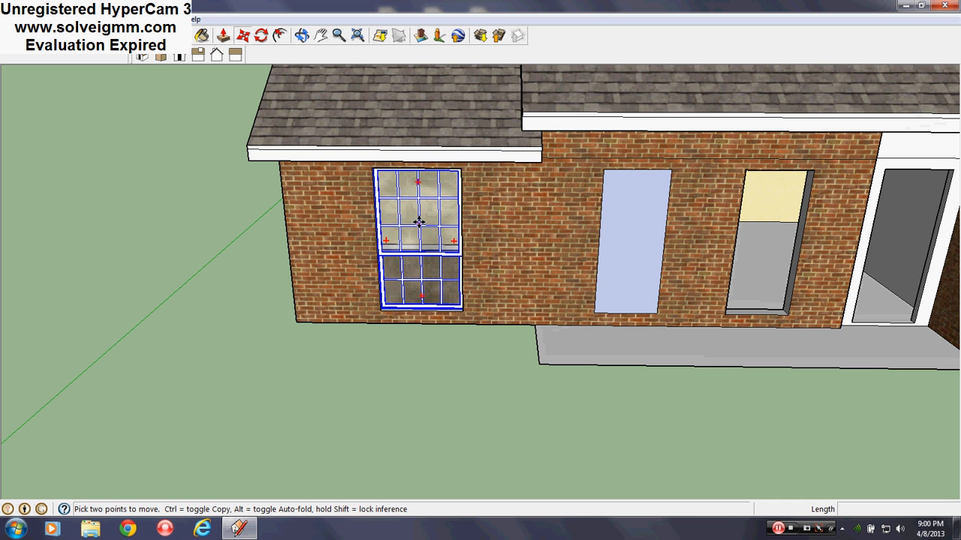
{"action": "left_click", "coordinate": [426, 218]}
{"action": "key", "text": "ctrl"}
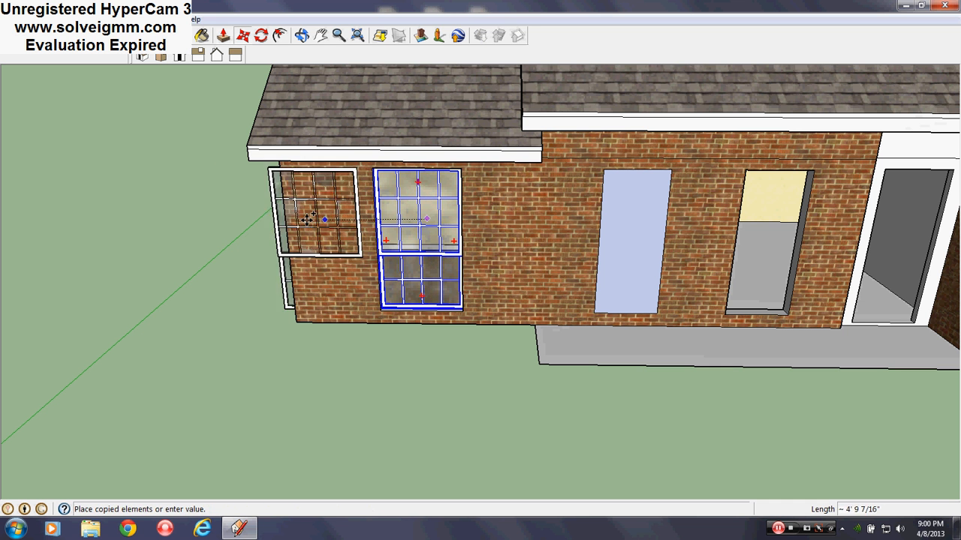
{"action": "left_click", "coordinate": [131, 221]}
{"action": "scroll", "coordinate": [572, 293], "scroll_direction": "down", "scroll_amount": 3}
{"action": "scroll", "coordinate": [277, 247], "scroll_direction": "up", "scroll_amount": 6}
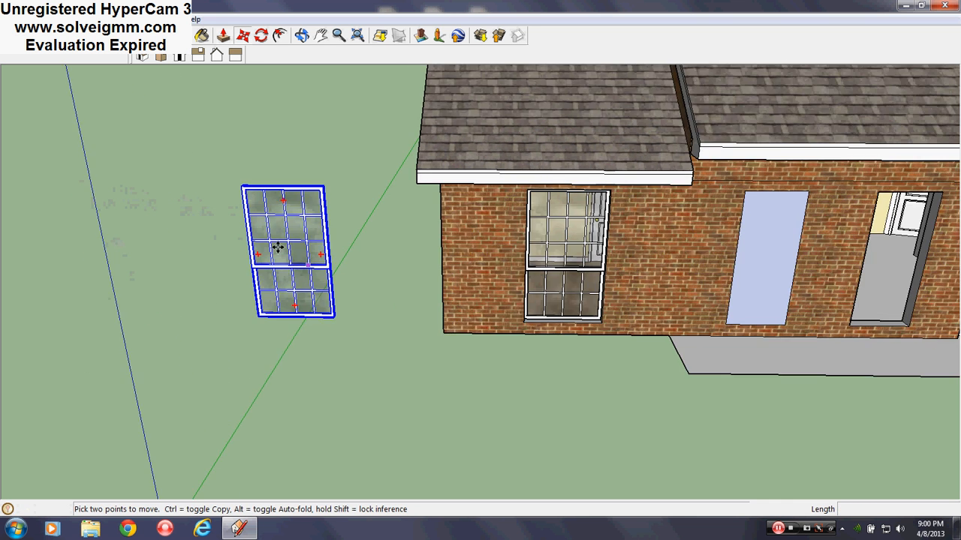
{"action": "scroll", "coordinate": [250, 192], "scroll_direction": "down", "scroll_amount": 4}
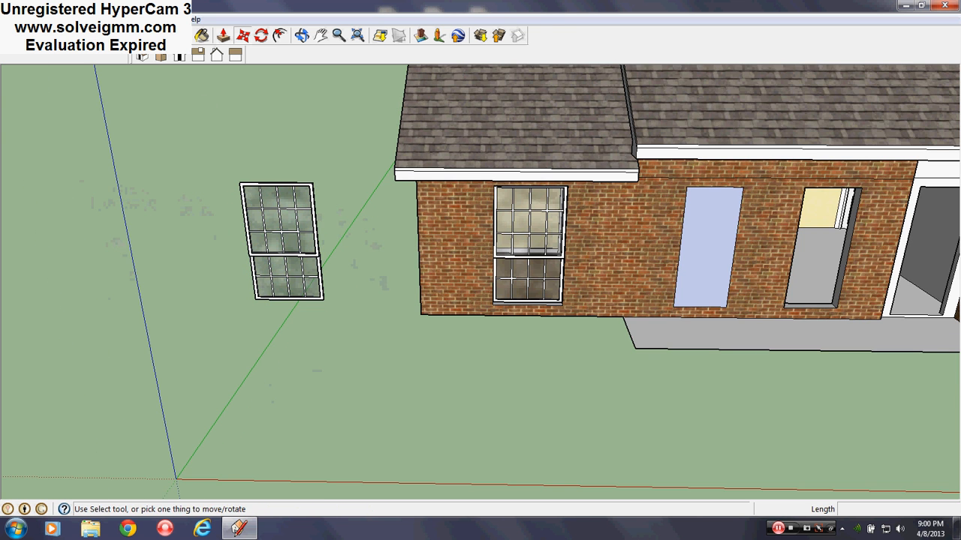
Erase the face filling the middle front opening.
{"action": "key", "text": "l"}
{"action": "right_click", "coordinate": [716, 275]}
{"action": "left_click", "coordinate": [733, 290]}
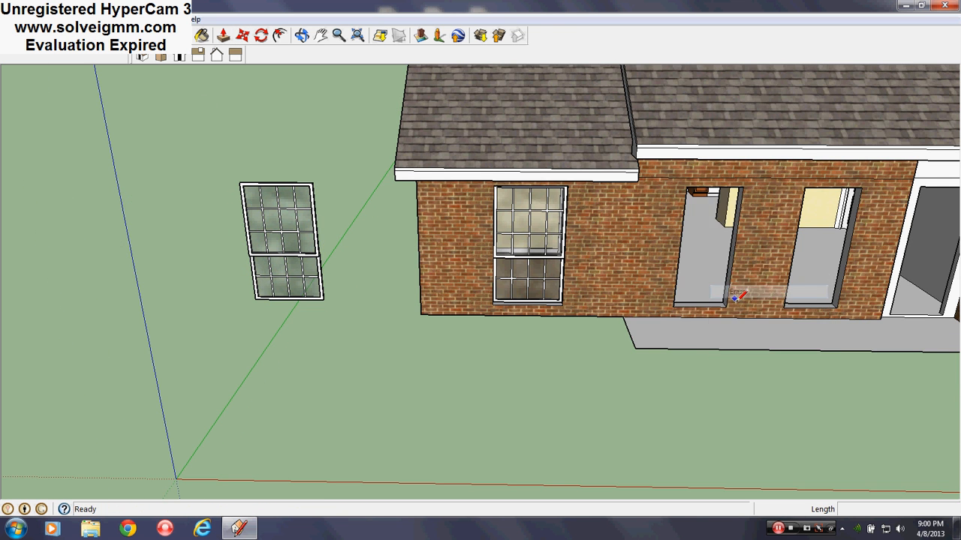
Measure the bottom width of the middle front opening and the bottom width of the copied window with the Line tool.
{"action": "scroll", "coordinate": [723, 307], "scroll_direction": "up", "scroll_amount": 4}
{"action": "key", "text": "Escape"}
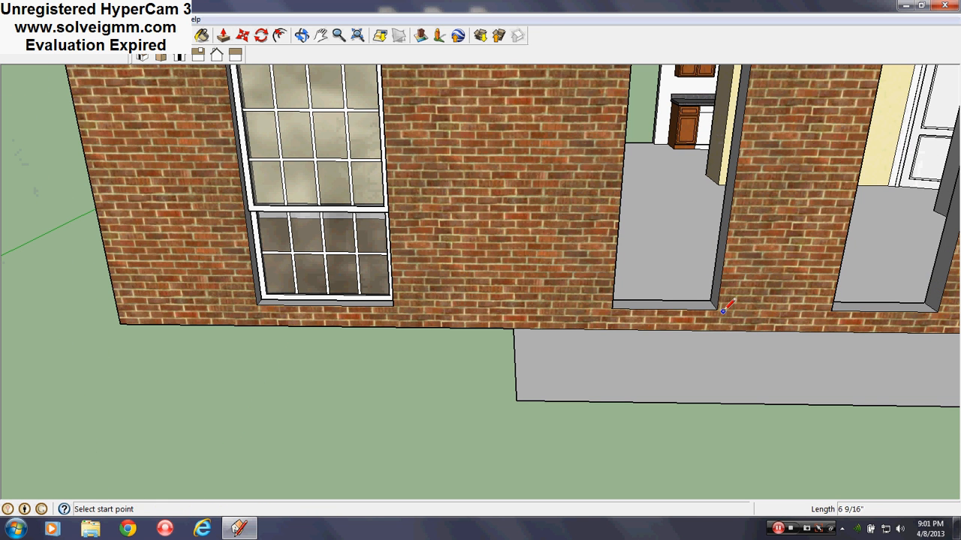
{"action": "left_click", "coordinate": [614, 304]}
{"action": "scroll", "coordinate": [795, 381], "scroll_direction": "down", "scroll_amount": 5}
{"action": "scroll", "coordinate": [410, 321], "scroll_direction": "up", "scroll_amount": 2}
{"action": "scroll", "coordinate": [410, 322], "scroll_direction": "up", "scroll_amount": 2}
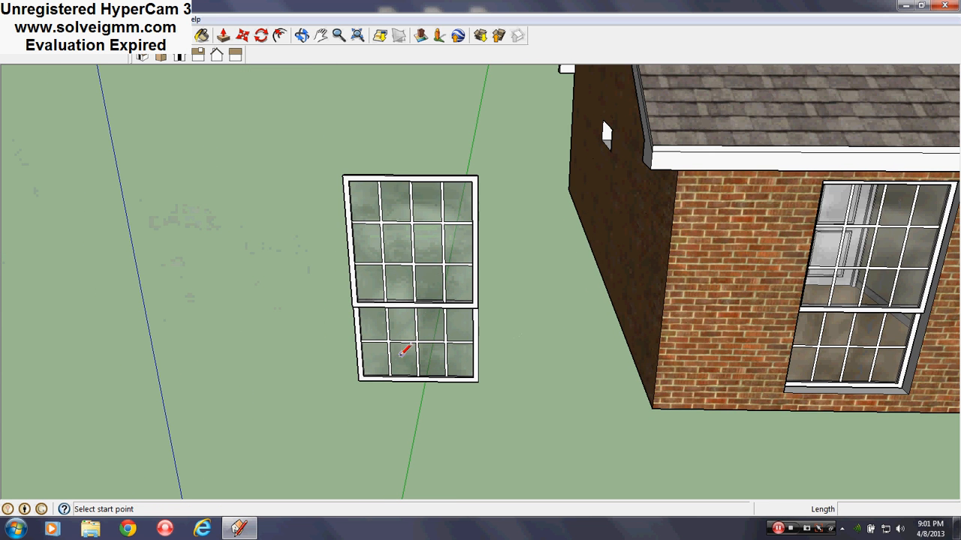
{"action": "left_click", "coordinate": [480, 379]}
Open the copied window group on the ground for editing.
{"action": "right_click", "coordinate": [397, 223]}
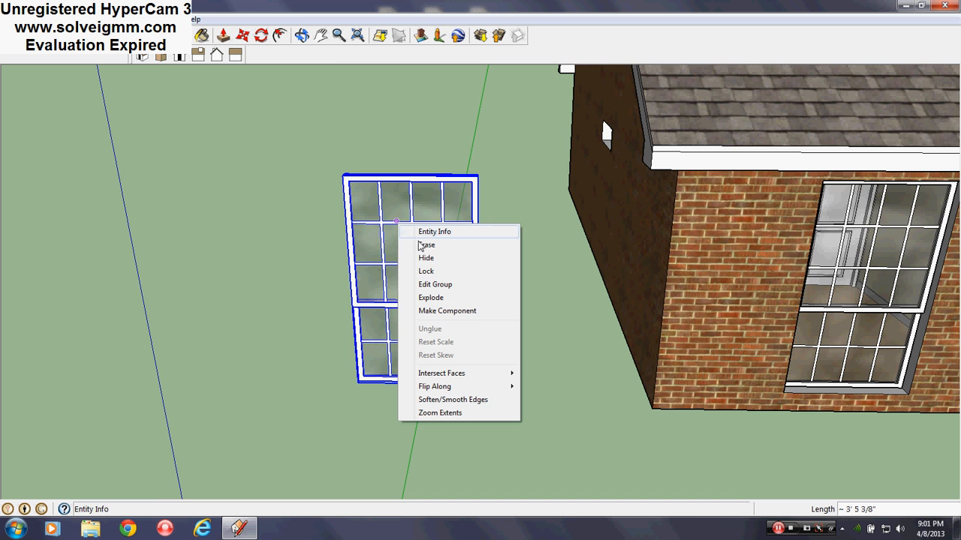
{"action": "left_click", "coordinate": [448, 286]}
{"action": "scroll", "coordinate": [429, 285], "scroll_direction": "up", "scroll_amount": 3}
{"action": "middle_click_drag", "start_coordinate": [397, 320], "coordinate": [475, 257]}
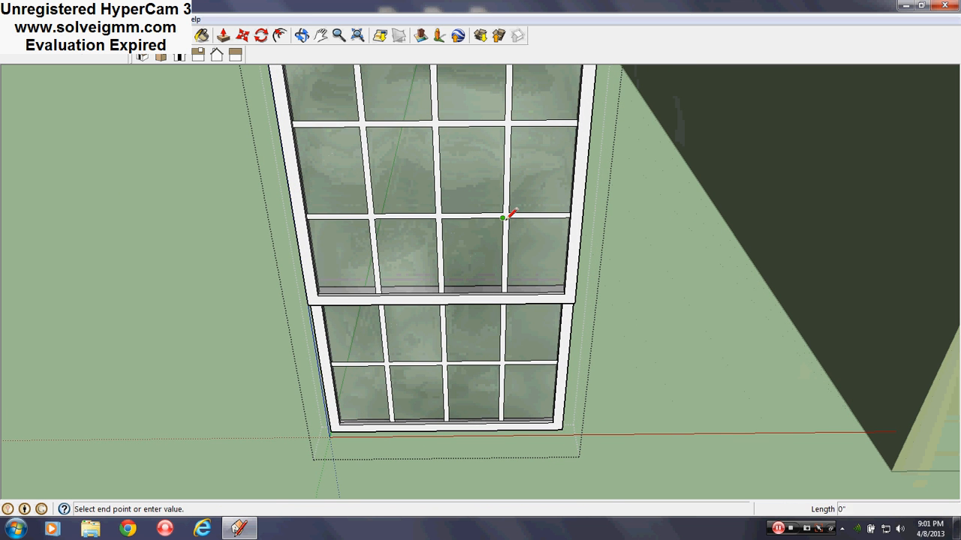
Draw short edges across the rightmost vertical glazing bar to close it off where it meets the upper sash's horizontal bars.
{"action": "scroll", "coordinate": [503, 218], "scroll_direction": "up", "scroll_amount": 2}
{"action": "key", "text": "Escape"}
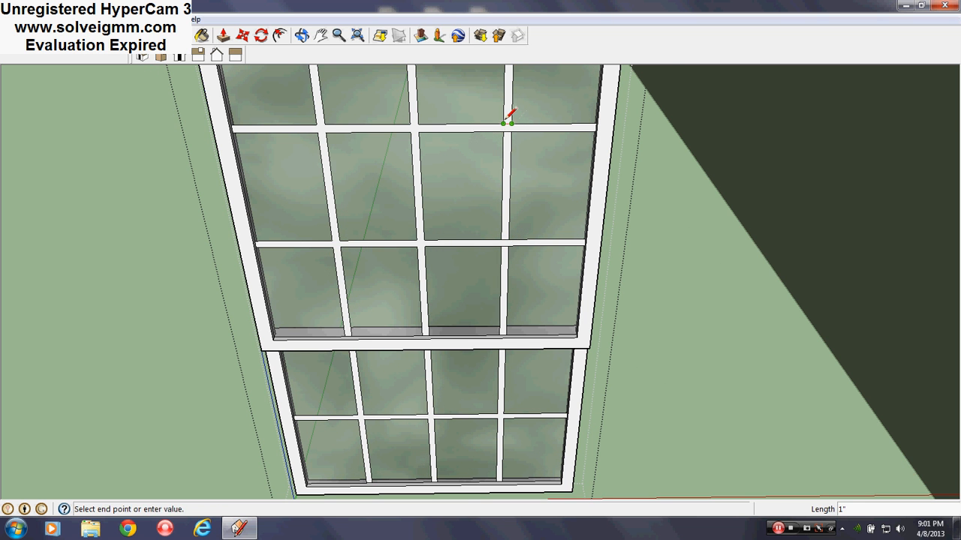
{"action": "key", "text": "Escape"}
{"action": "scroll", "coordinate": [504, 337], "scroll_direction": "down", "scroll_amount": 2}
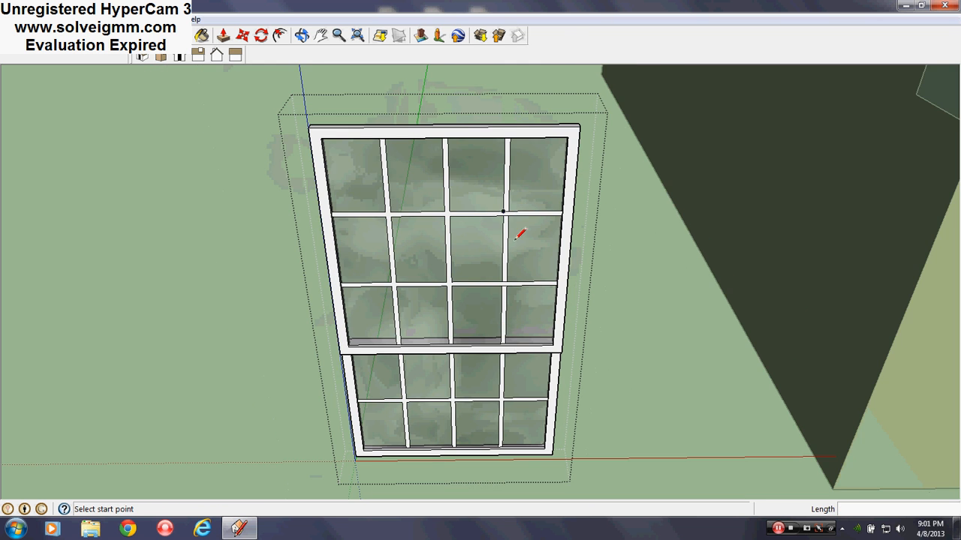
{"action": "scroll", "coordinate": [502, 381], "scroll_direction": "up", "scroll_amount": 4}
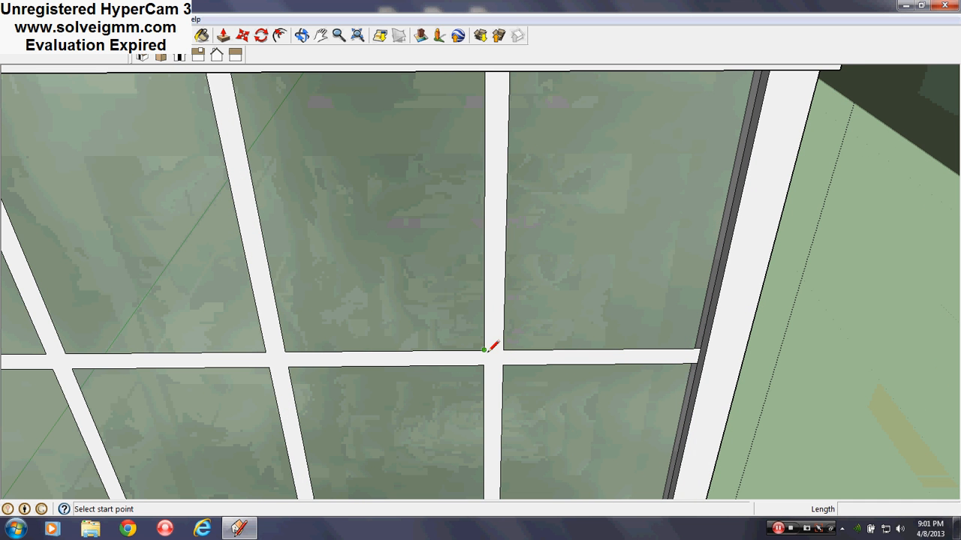
{"action": "left_click", "coordinate": [485, 350]}
{"action": "left_click", "coordinate": [503, 349]}
{"action": "left_click", "coordinate": [498, 359]}
{"action": "left_click", "coordinate": [493, 361]}
Erase every segment of the rightmost vertical glazing bar from both the upper and lower sashes.
{"action": "key", "text": "e"}
{"action": "mouse_move", "coordinate": [518, 280]}
{"action": "left_mouse_down"}
{"action": "mouse_move", "coordinate": [493, 278]}
{"action": "mouse_move", "coordinate": [498, 235]}
{"action": "left_mouse_up"}
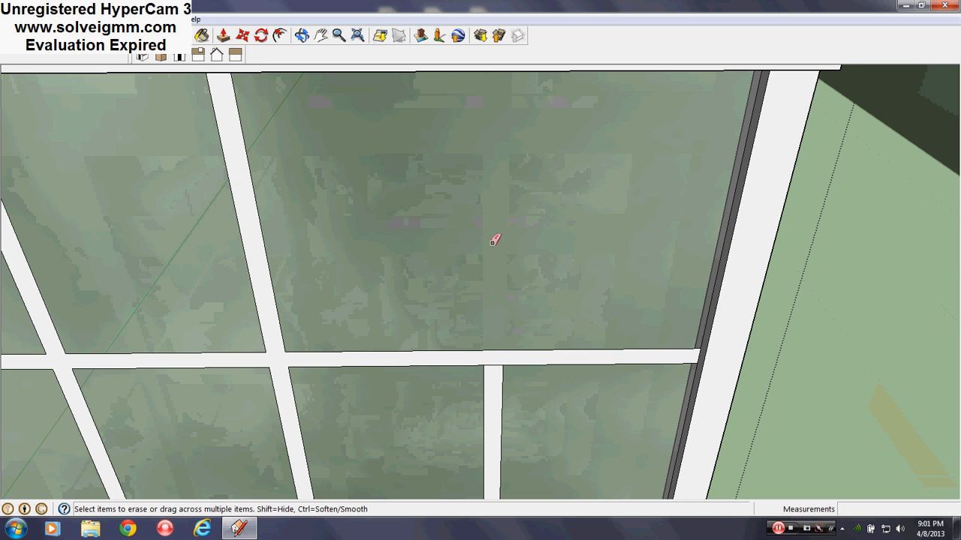
{"action": "scroll", "coordinate": [503, 343], "scroll_direction": "down", "scroll_amount": 3}
{"action": "left_click_drag", "start_coordinate": [503, 343], "coordinate": [495, 341]}
{"action": "scroll", "coordinate": [502, 338], "scroll_direction": "down", "scroll_amount": 3}
{"action": "scroll", "coordinate": [502, 338], "scroll_direction": "up", "scroll_amount": 5}
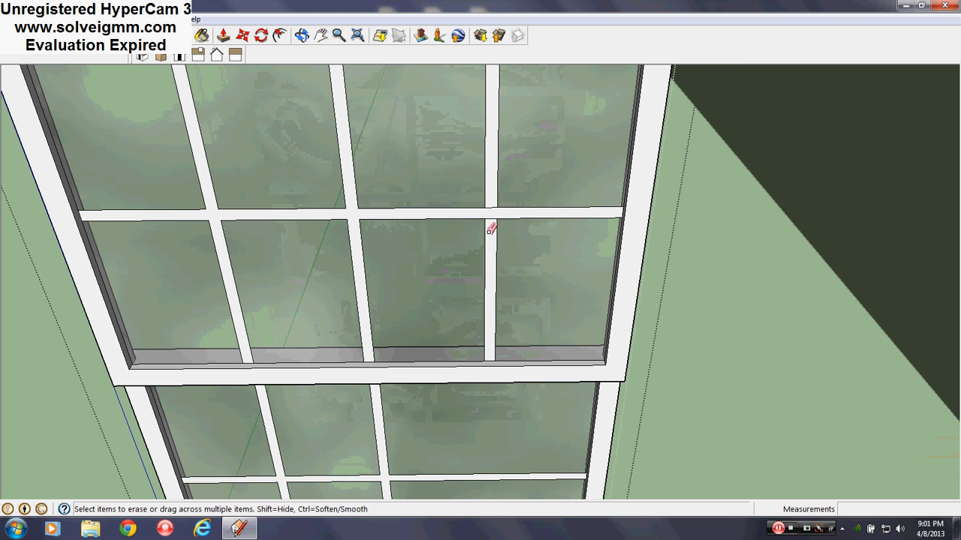
{"action": "left_click_drag", "start_coordinate": [514, 256], "coordinate": [472, 263]}
{"action": "scroll", "coordinate": [472, 264], "scroll_direction": "down", "scroll_amount": 3}
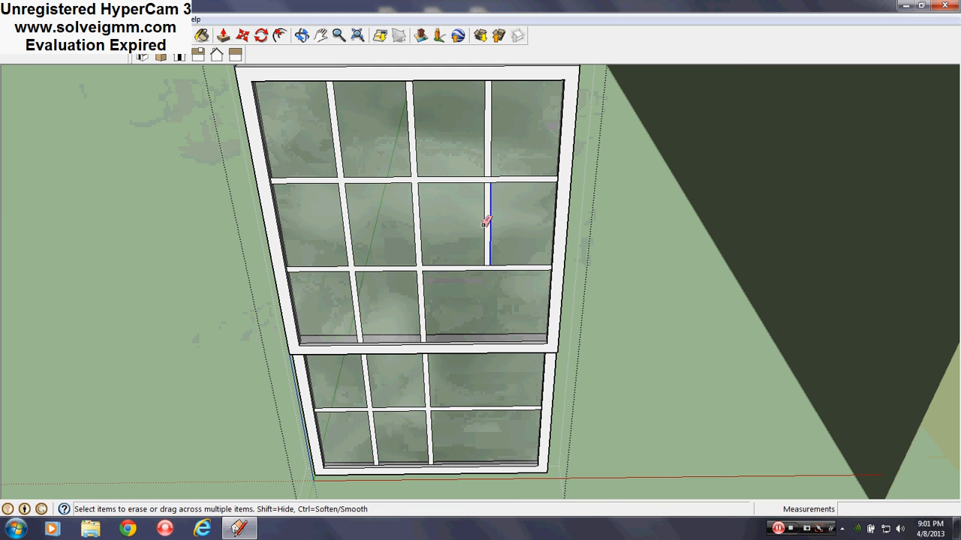
{"action": "left_click_drag", "start_coordinate": [484, 223], "coordinate": [498, 136]}
{"action": "scroll", "coordinate": [455, 272], "scroll_direction": "down", "scroll_amount": 5}
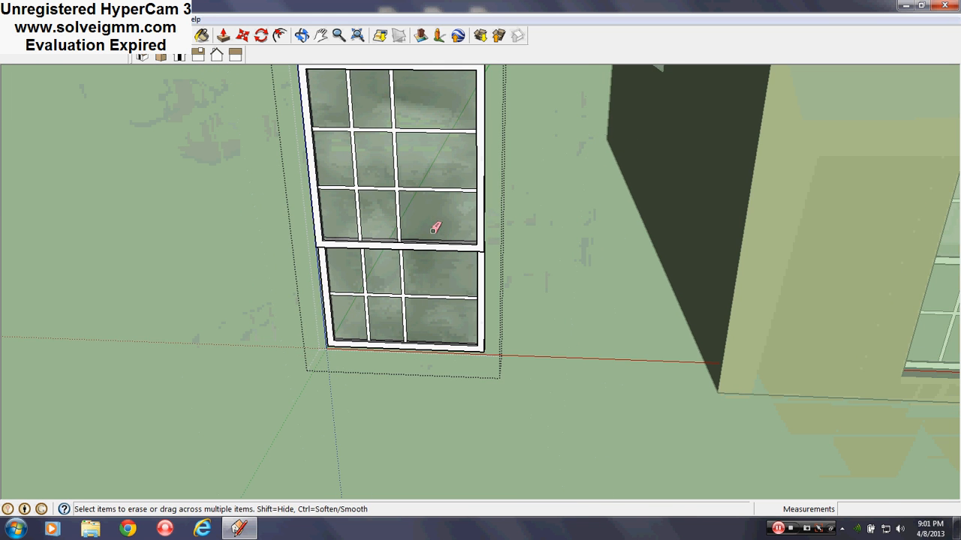
Select the right-hand frame members of both sashes and move them 1' inward along the red axis to narrow the window.
{"action": "middle_click_drag", "start_coordinate": [382, 274], "coordinate": [398, 240]}
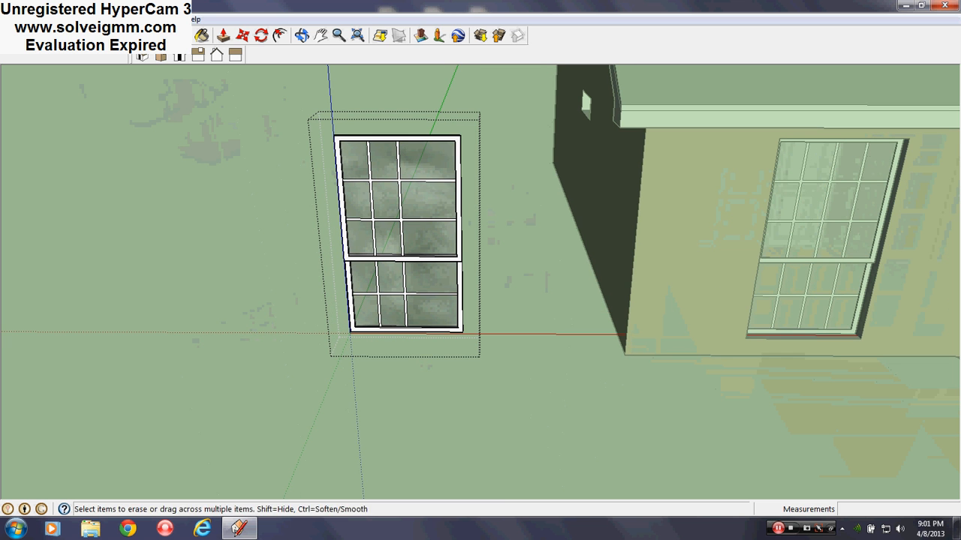
{"action": "key", "text": "space"}
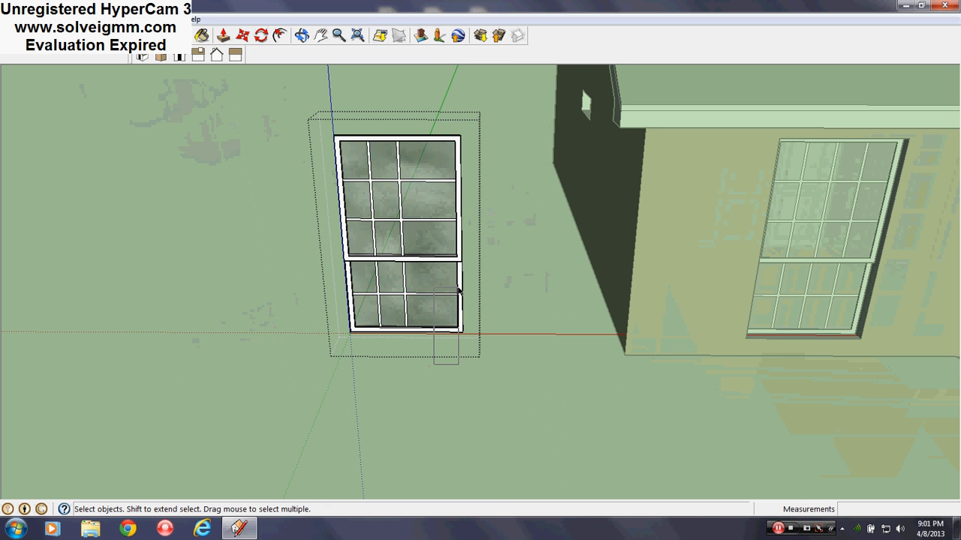
{"action": "left_click_drag", "start_coordinate": [458, 288], "coordinate": [526, 92]}
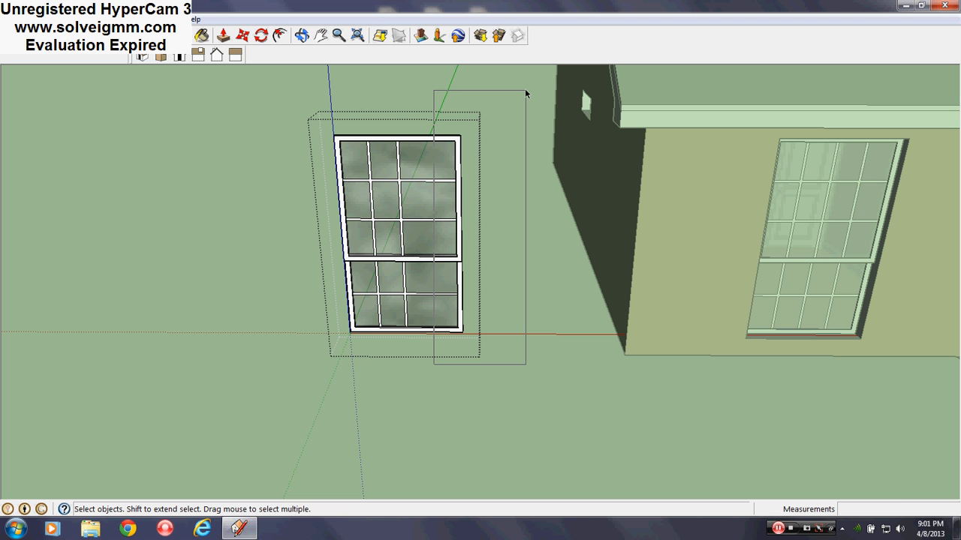
{"action": "left_click_drag", "start_coordinate": [526, 91], "coordinate": [526, 91]}
{"action": "scroll", "coordinate": [383, 181], "scroll_direction": "up", "scroll_amount": 5}
{"action": "middle_click_drag", "start_coordinate": [426, 197], "coordinate": [354, 240]}
{"action": "left_click", "coordinate": [242, 35]}
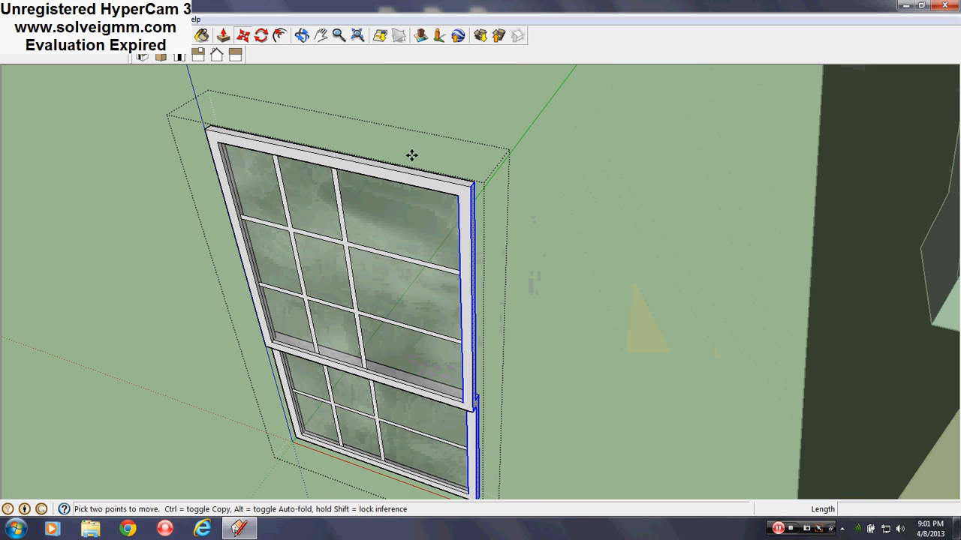
{"action": "left_click", "coordinate": [472, 185]}
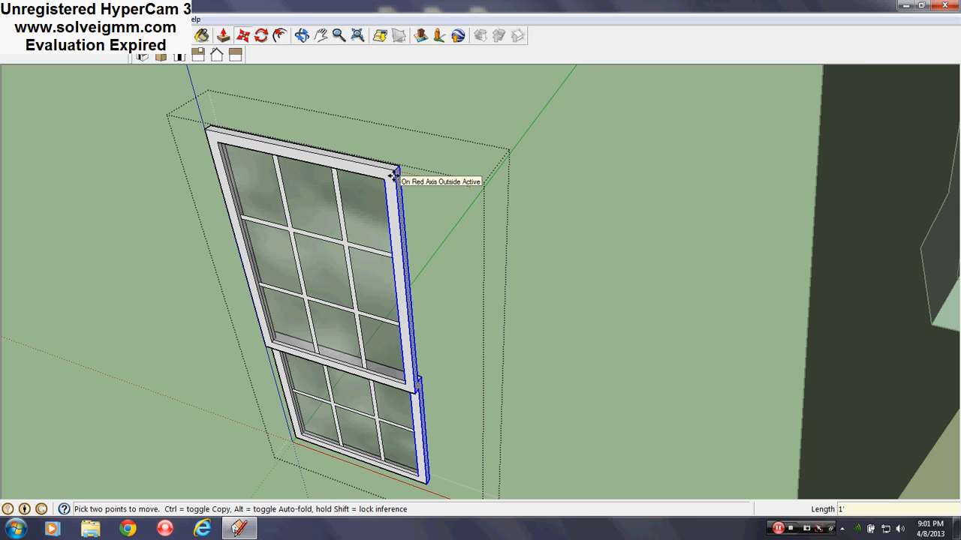
{"action": "middle_click_drag", "start_coordinate": [398, 180], "coordinate": [431, 185]}
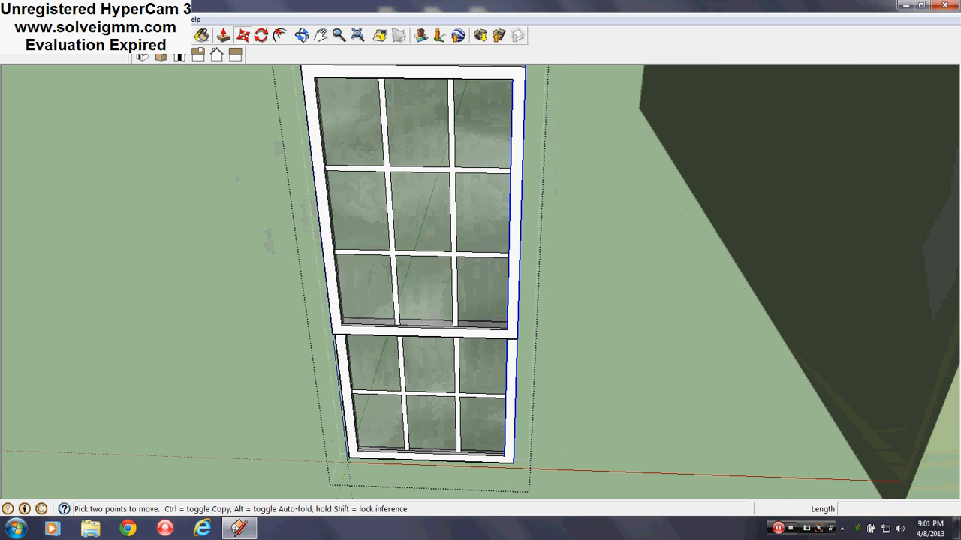
Measure the widths of the left and right panes in the upper sash with the Line tool.
{"action": "key", "text": "l"}
{"action": "scroll", "coordinate": [358, 187], "scroll_direction": "up", "scroll_amount": 3}
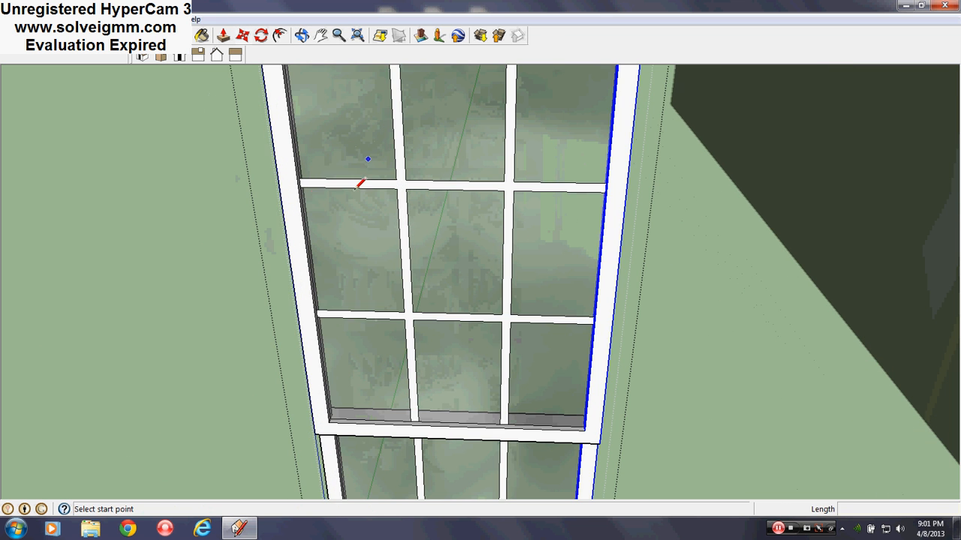
{"action": "left_click", "coordinate": [307, 178]}
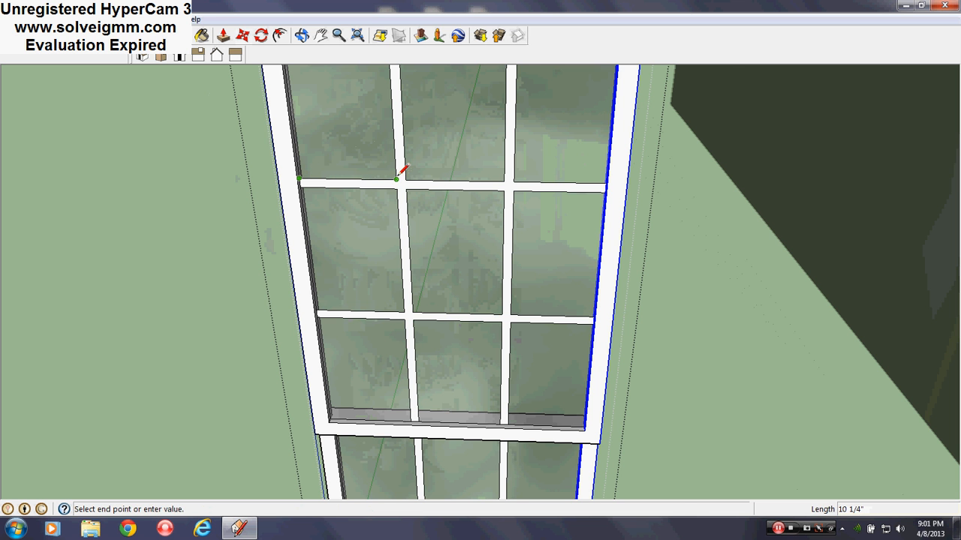
{"action": "left_click", "coordinate": [397, 179]}
{"action": "left_click", "coordinate": [515, 180]}
{"action": "scroll", "coordinate": [480, 156], "scroll_direction": "up", "scroll_amount": 2}
{"action": "left_click", "coordinate": [674, 188]}
{"action": "scroll", "coordinate": [429, 201], "scroll_direction": "down", "scroll_amount": 6}
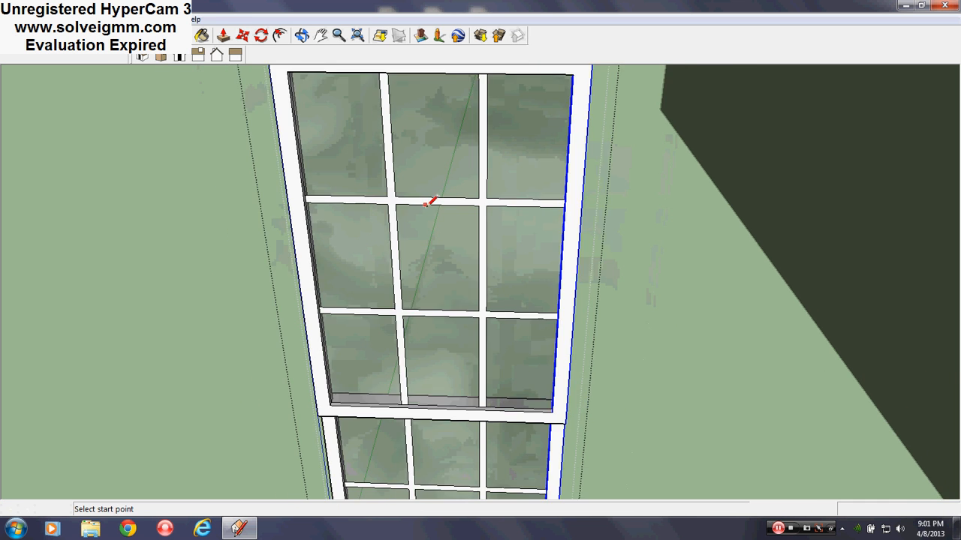
{"action": "right_click", "coordinate": [568, 303]}
{"action": "left_click", "coordinate": [537, 299]}
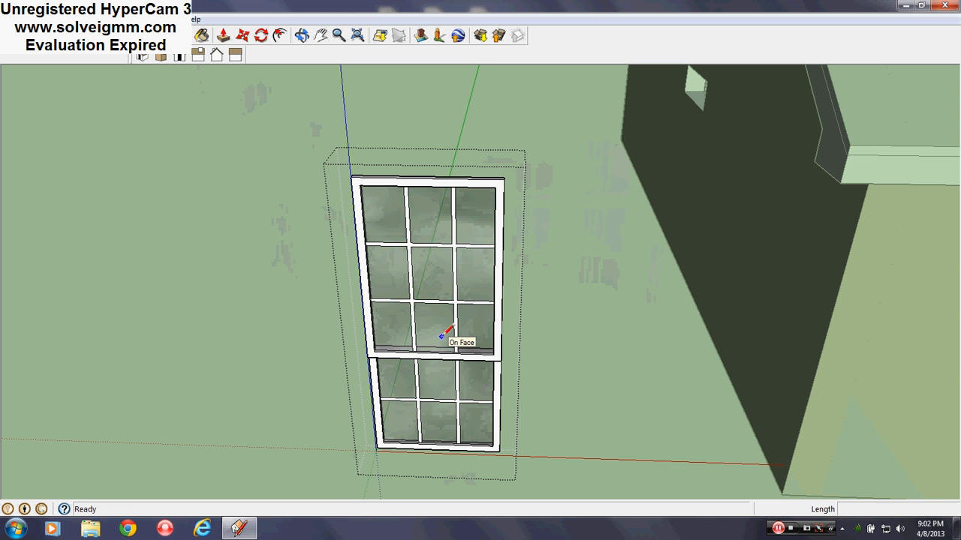
{"action": "scroll", "coordinate": [427, 203], "scroll_direction": "up", "scroll_amount": 3}
{"action": "middle_click_drag", "start_coordinate": [440, 178], "coordinate": [409, 342]}
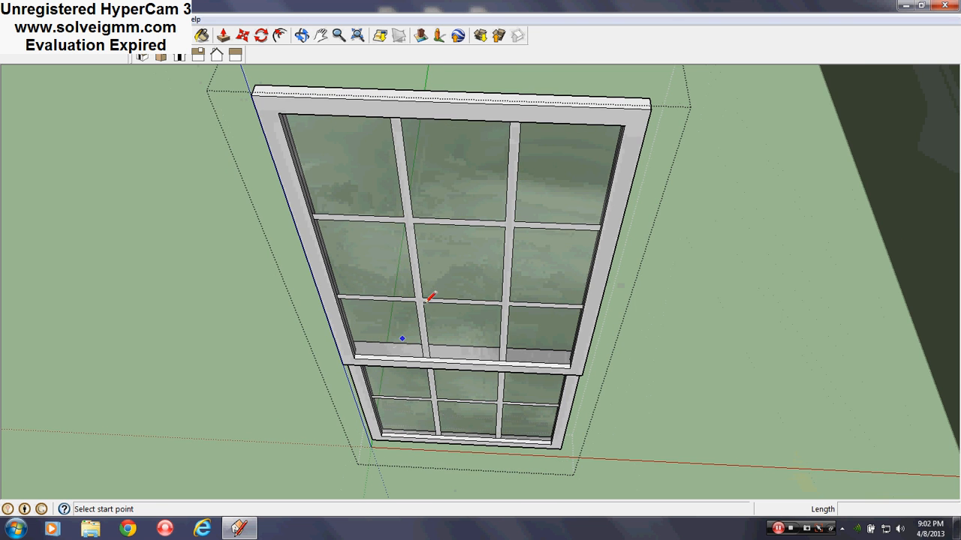
{"action": "left_click", "coordinate": [449, 118]}
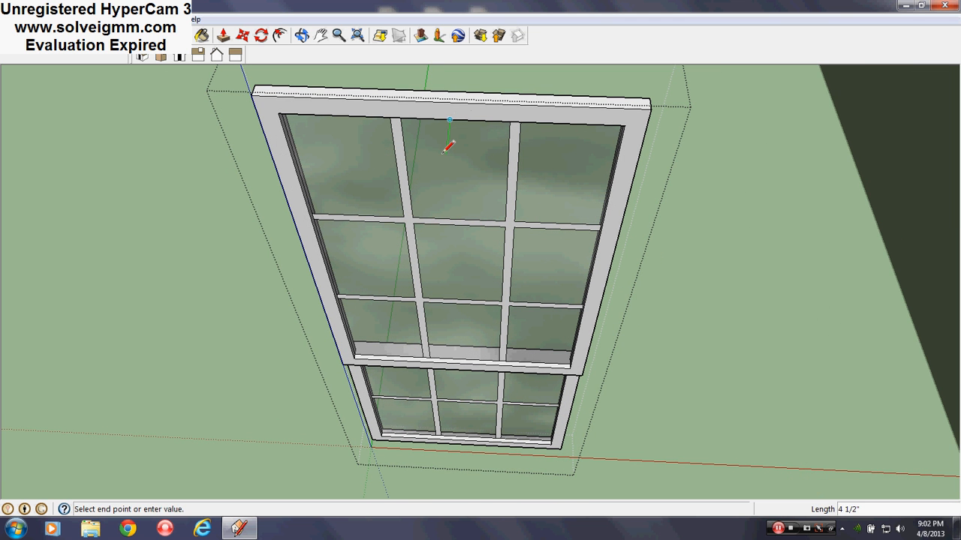
{"action": "left_click", "coordinate": [445, 154]}
{"action": "key", "text": "Escape"}
{"action": "key", "text": "ctrl+z"}
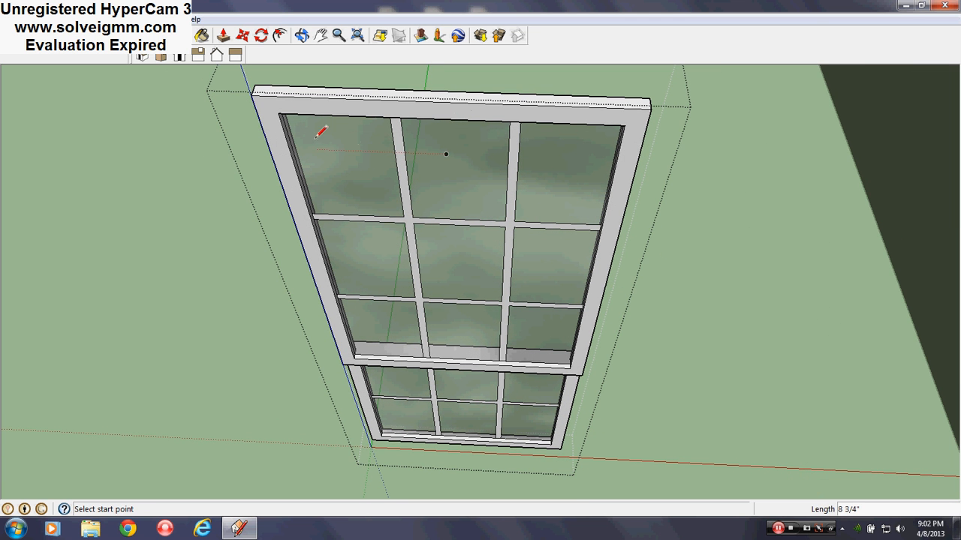
Draw a short line outward from the upper left corner of the glass opening, with a line projecting forward from its end.
{"action": "left_click", "coordinate": [278, 114]}
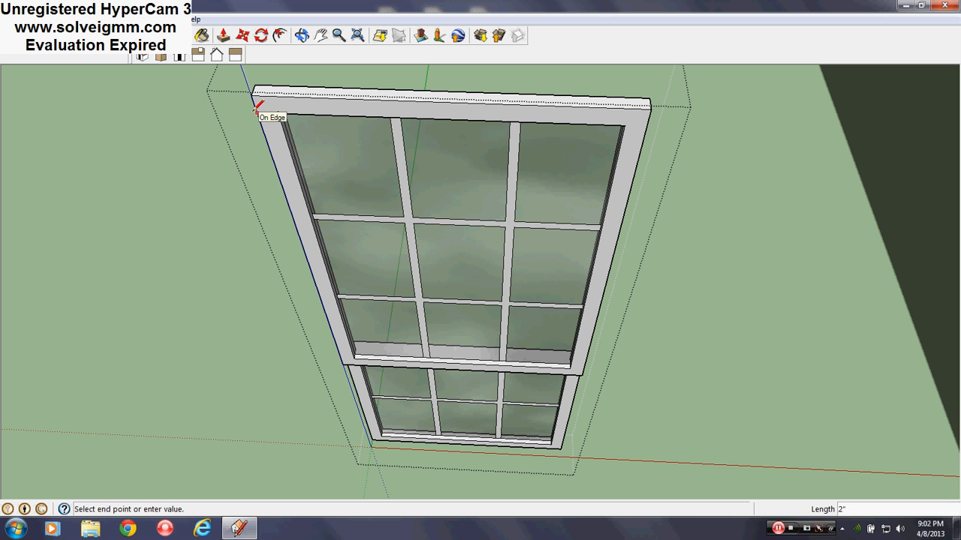
{"action": "key", "text": "Return"}
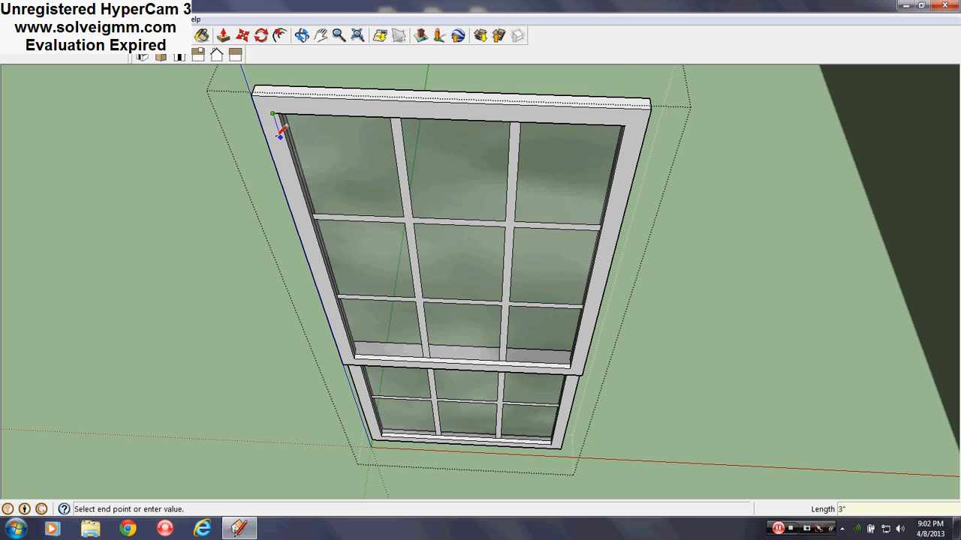
{"action": "scroll", "coordinate": [278, 135], "scroll_direction": "up", "scroll_amount": 2}
{"action": "middle_click_drag", "start_coordinate": [278, 136], "coordinate": [260, 157]}
{"action": "scroll", "coordinate": [321, 159], "scroll_direction": "down", "scroll_amount": 2}
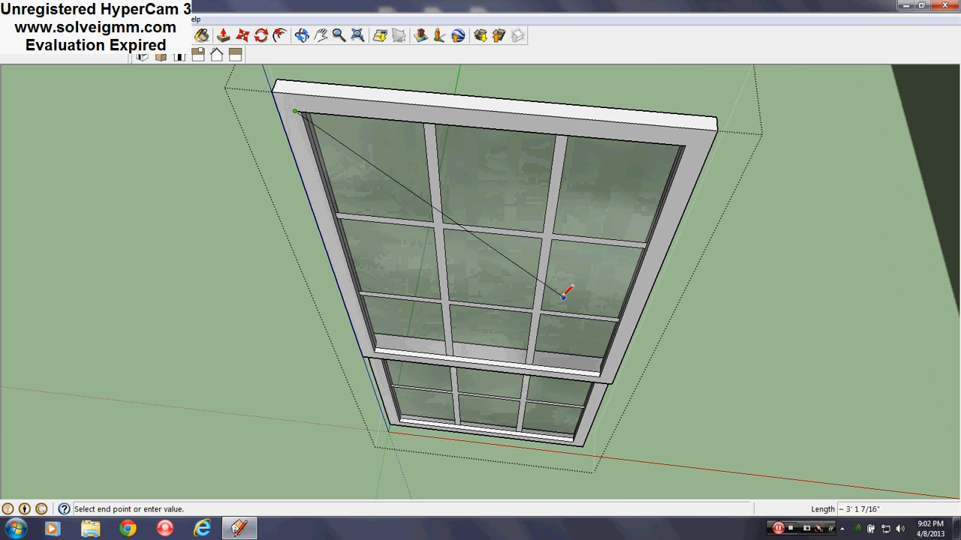
{"action": "left_click", "coordinate": [276, 164]}
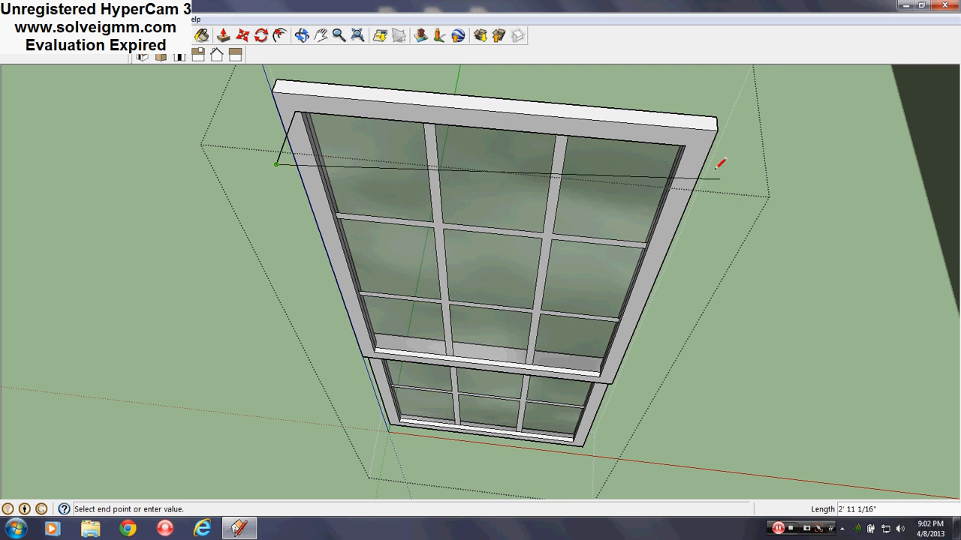
{"action": "key", "text": "Escape"}
Draw the matching lines at the upper right corner and join both front ends with a 2' 9" line to close a rectangular face.
{"action": "left_click", "coordinate": [691, 140]}
{"action": "scroll", "coordinate": [692, 141], "scroll_direction": "up", "scroll_amount": 2}
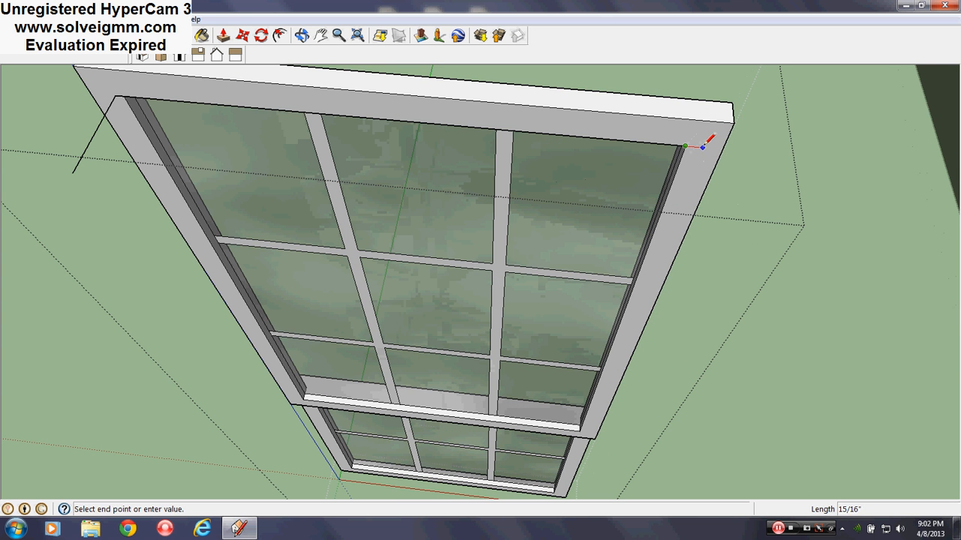
{"action": "scroll", "coordinate": [626, 145], "scroll_direction": "down", "scroll_amount": 2}
{"action": "scroll", "coordinate": [673, 143], "scroll_direction": "up", "scroll_amount": 1}
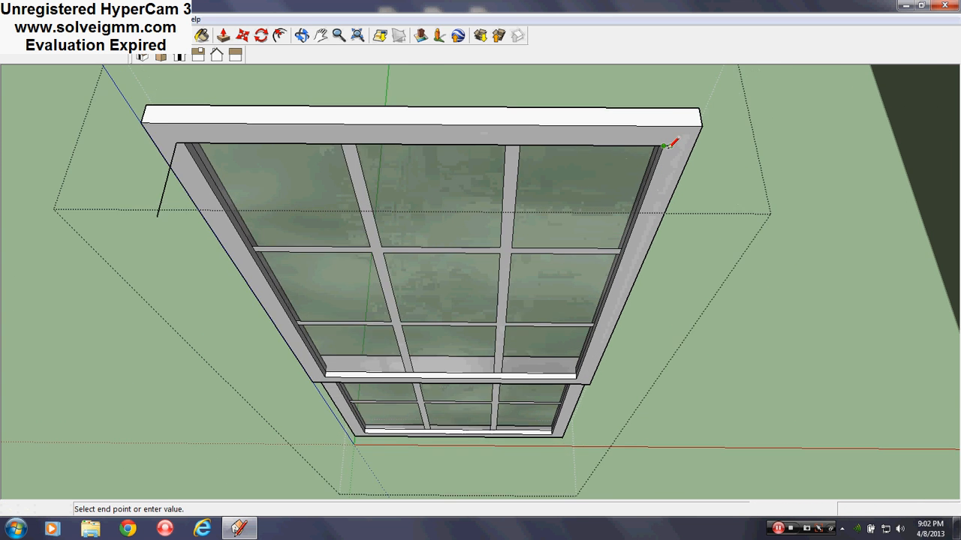
{"action": "scroll", "coordinate": [674, 142], "scroll_direction": "up", "scroll_amount": 1}
{"action": "scroll", "coordinate": [671, 137], "scroll_direction": "down", "scroll_amount": 2}
{"action": "scroll", "coordinate": [679, 137], "scroll_direction": "up", "scroll_amount": 1}
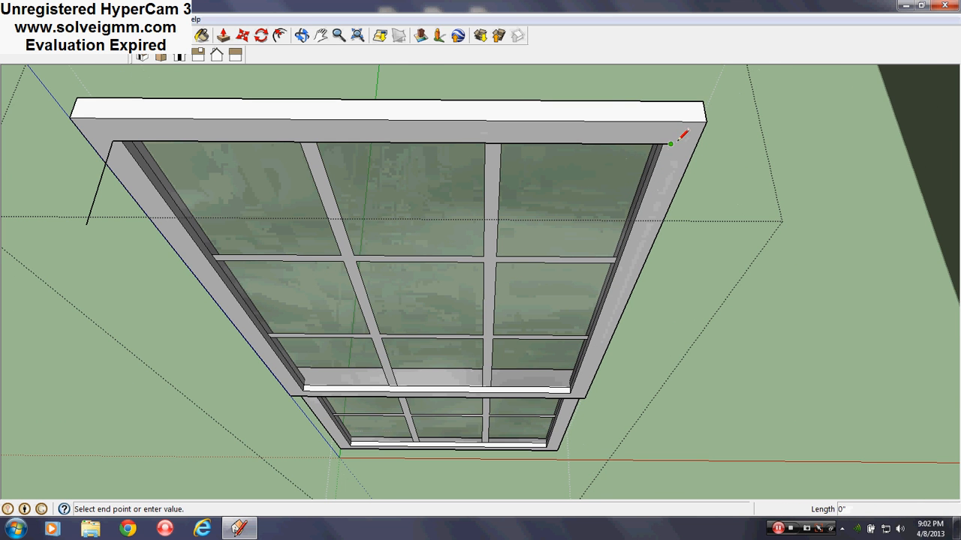
{"action": "mouse_move", "coordinate": [668, 138]}
{"action": "middle_mouse_down"}
{"action": "mouse_move", "coordinate": [690, 200]}
{"action": "mouse_move", "coordinate": [579, 142]}
{"action": "mouse_move", "coordinate": [300, 188]}
{"action": "middle_mouse_up"}
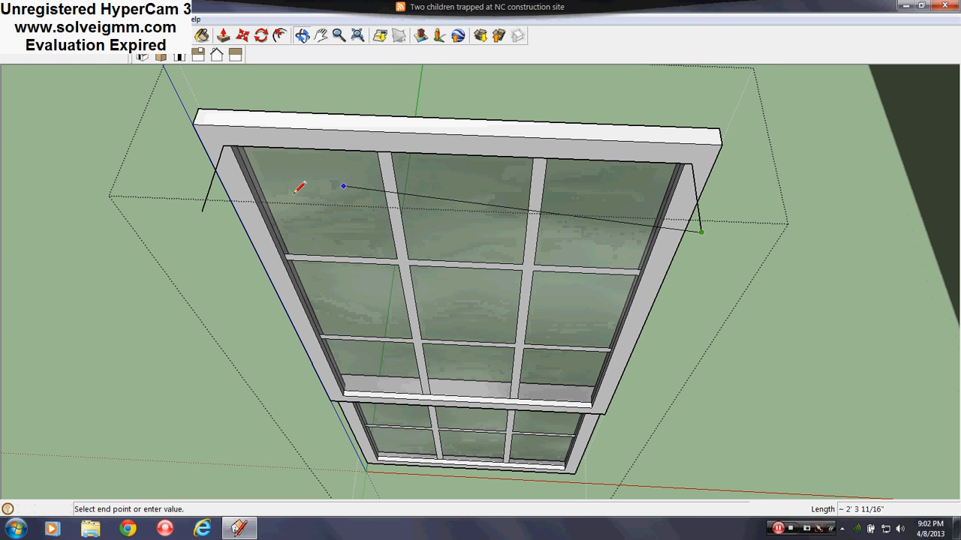
{"action": "left_click", "coordinate": [207, 205]}
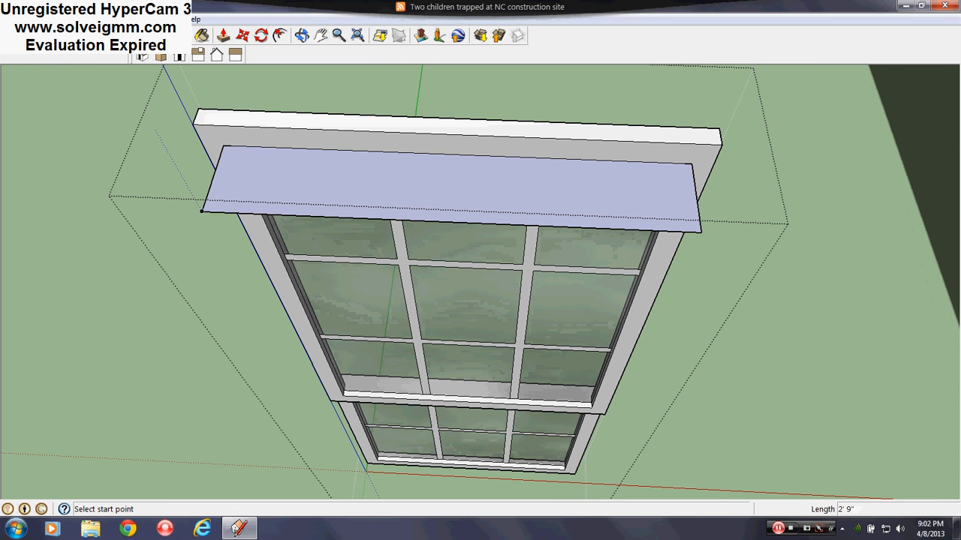
Erase the projecting face's side edges and the short corner lines, keeping the long front edge.
{"action": "key", "text": "e"}
{"action": "left_click", "coordinate": [226, 144]}
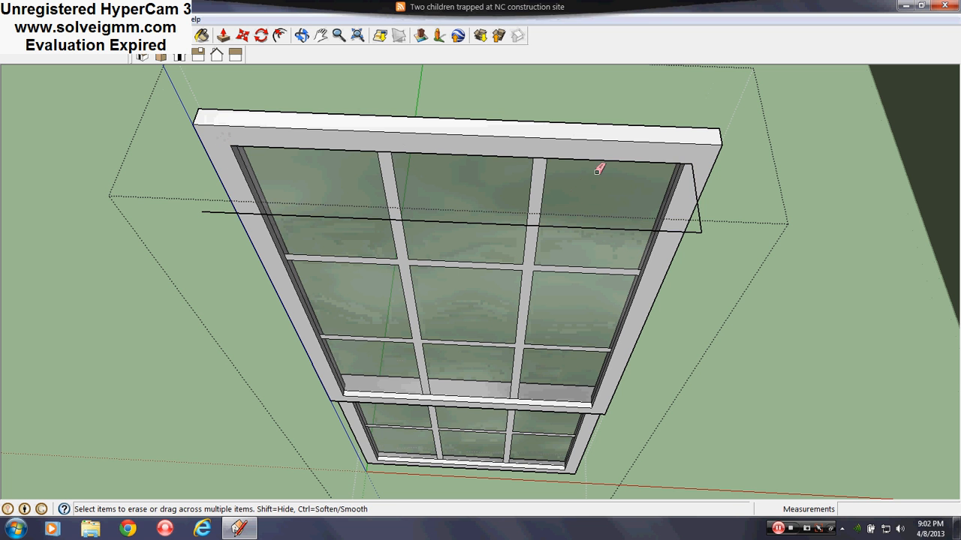
{"action": "left_click", "coordinate": [700, 158]}
Divide the long front edge into 3 equal segments.
{"action": "scroll", "coordinate": [518, 195], "scroll_direction": "up", "scroll_amount": 2}
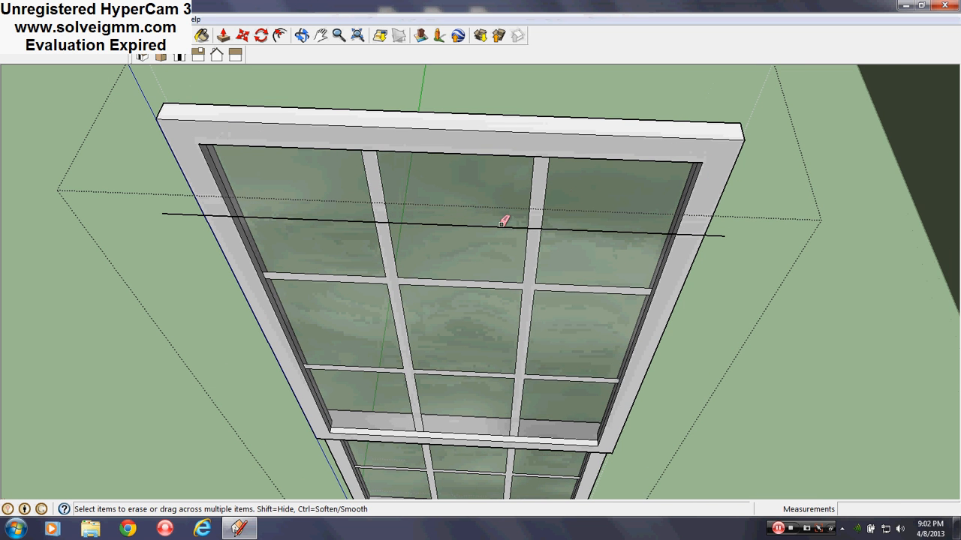
{"action": "right_click", "coordinate": [501, 223]}
{"action": "right_click", "coordinate": [475, 226]}
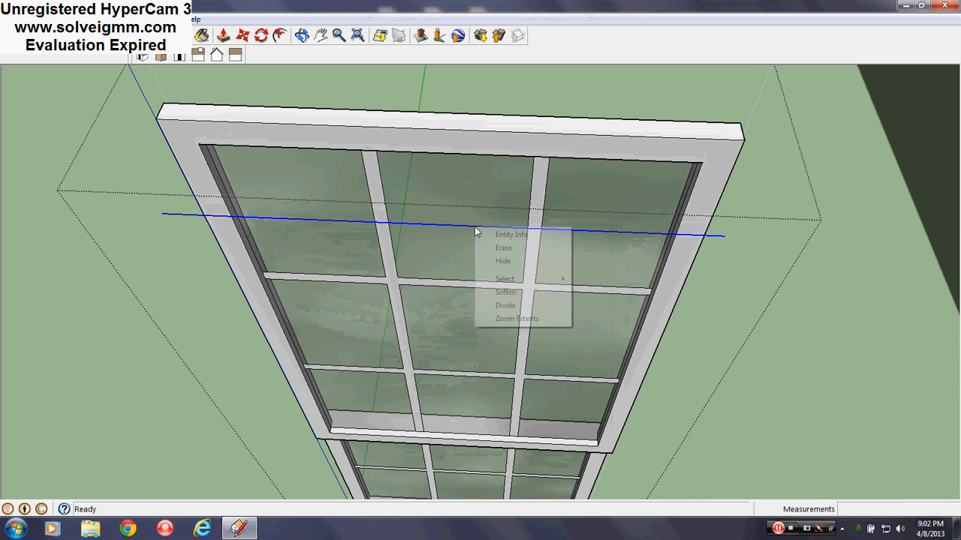
{"action": "left_click", "coordinate": [505, 305]}
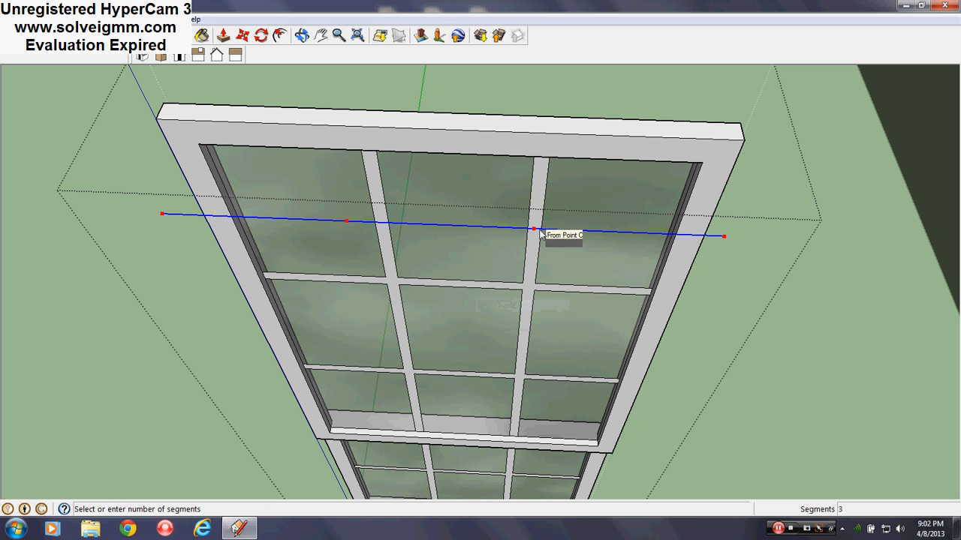
{"action": "left_click", "coordinate": [540, 231]}
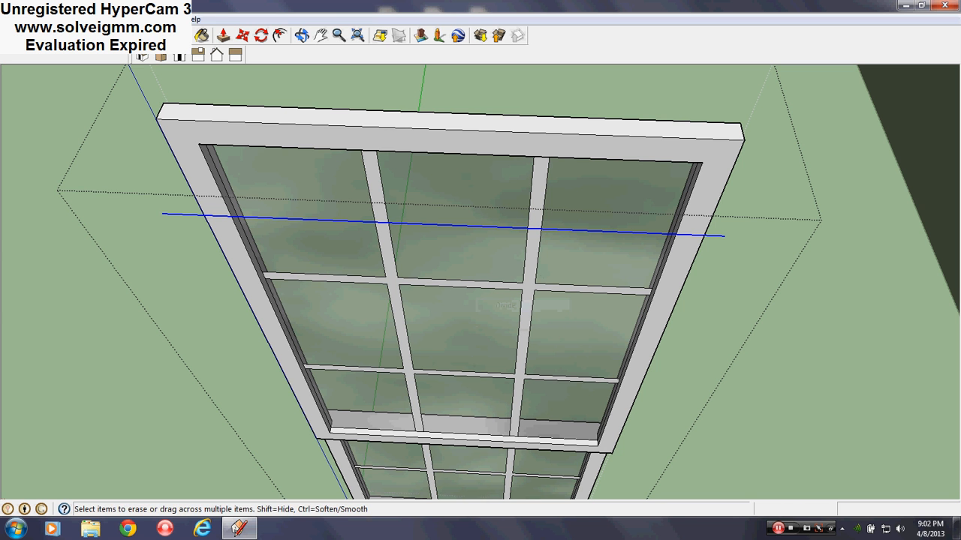
Draw vertical lines about 3 7/16" long down from the two division points on the front edge.
{"action": "key", "text": "l"}
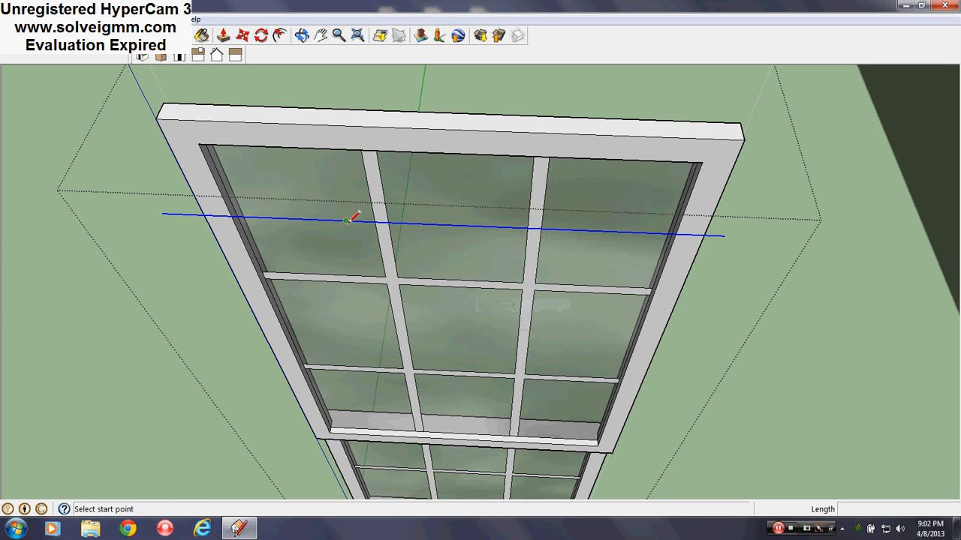
{"action": "left_click", "coordinate": [347, 221]}
{"action": "left_click", "coordinate": [354, 256]}
{"action": "middle_click_drag", "start_coordinate": [509, 234], "coordinate": [542, 229]}
{"action": "left_click", "coordinate": [542, 240]}
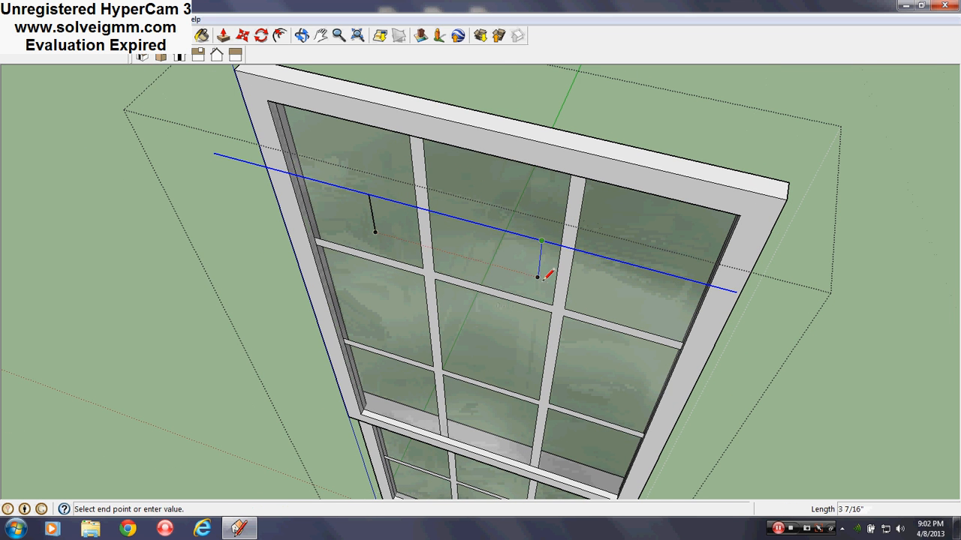
Draw closed rectangular strips, each 0.5" wide, on both sides of the right vertical line.
{"action": "scroll", "coordinate": [537, 277], "scroll_direction": "up", "scroll_amount": 4}
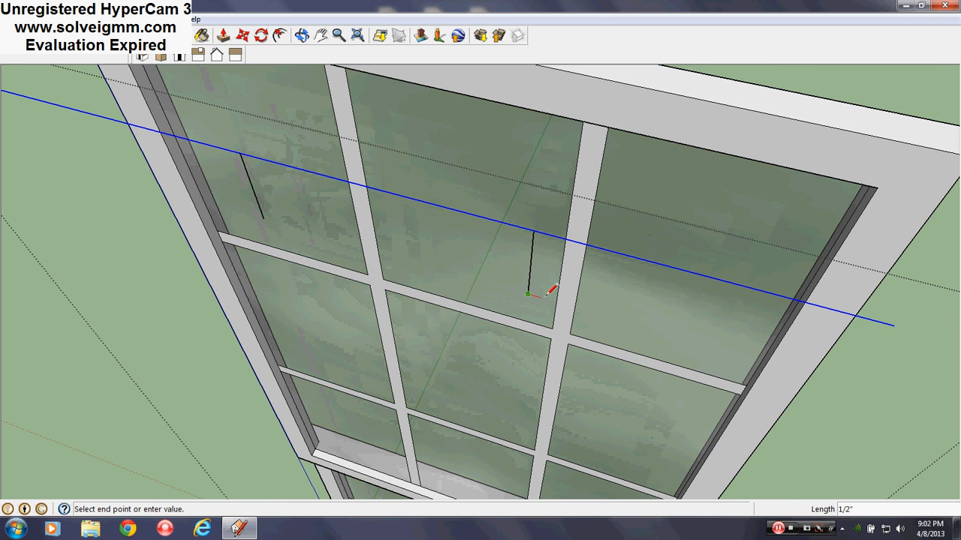
{"action": "type", "text": "."}
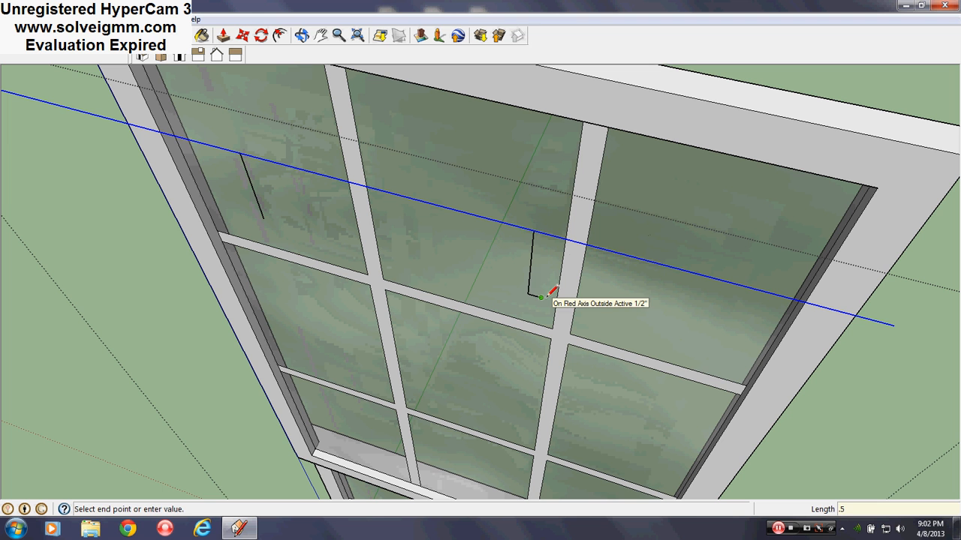
{"action": "type", "text": "5"}
{"action": "key", "text": "Return"}
{"action": "left_click", "coordinate": [546, 235]}
{"action": "left_click", "coordinate": [534, 232]}
{"action": "left_click", "coordinate": [528, 294]}
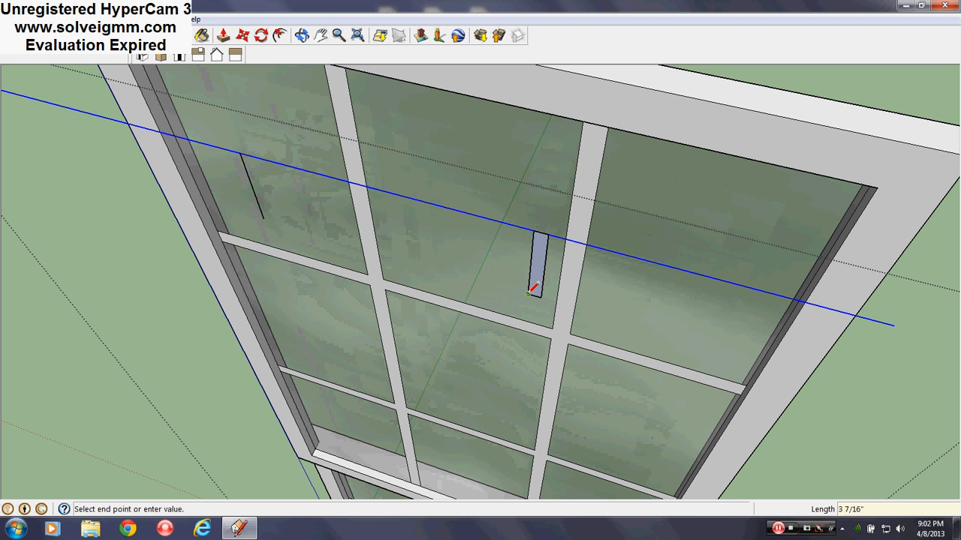
{"action": "left_click", "coordinate": [515, 291]}
{"action": "left_click", "coordinate": [519, 227]}
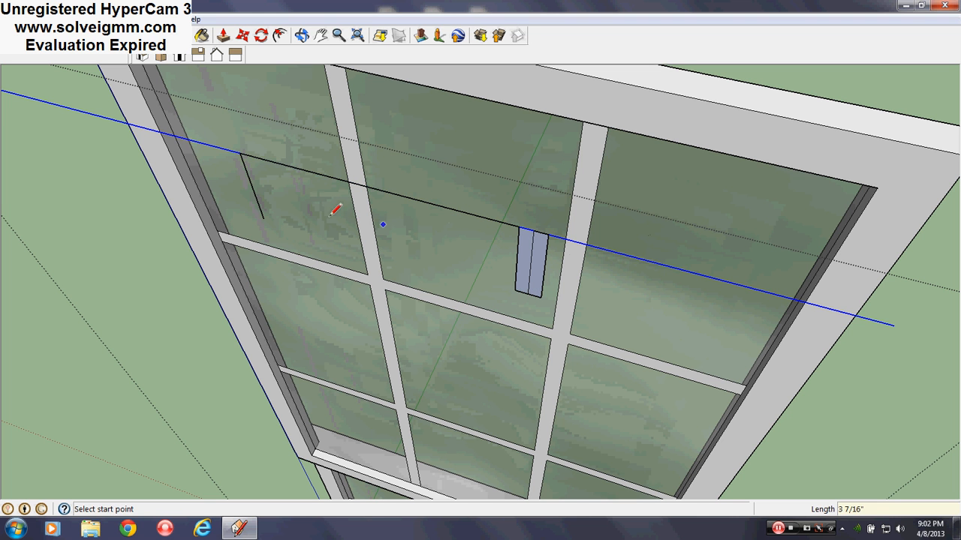
Draw closed rectangular strips, each 1/2" wide, on both sides of the left vertical line.
{"action": "left_click", "coordinate": [263, 217]}
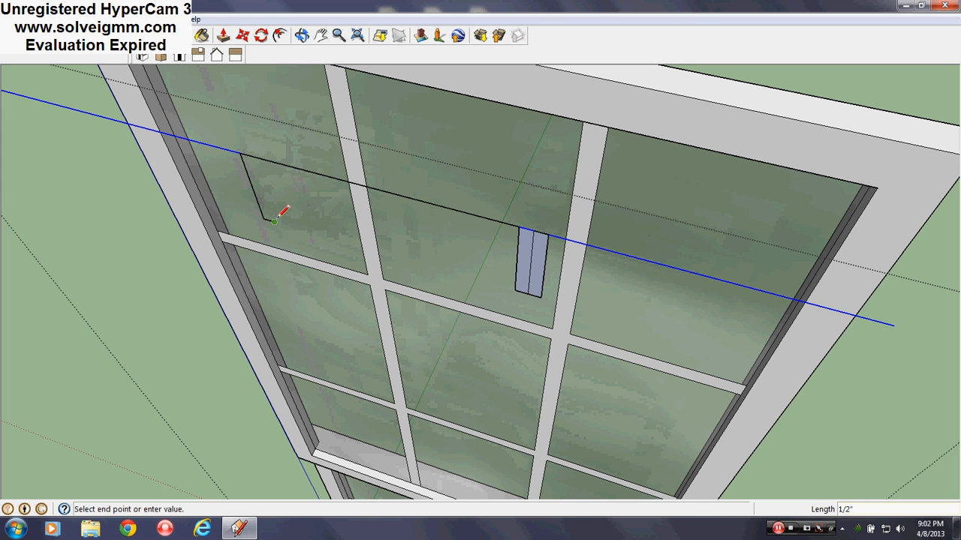
{"action": "left_click", "coordinate": [275, 221]}
{"action": "left_click", "coordinate": [255, 158]}
{"action": "middle_click_drag", "start_coordinate": [268, 160], "coordinate": [328, 255]}
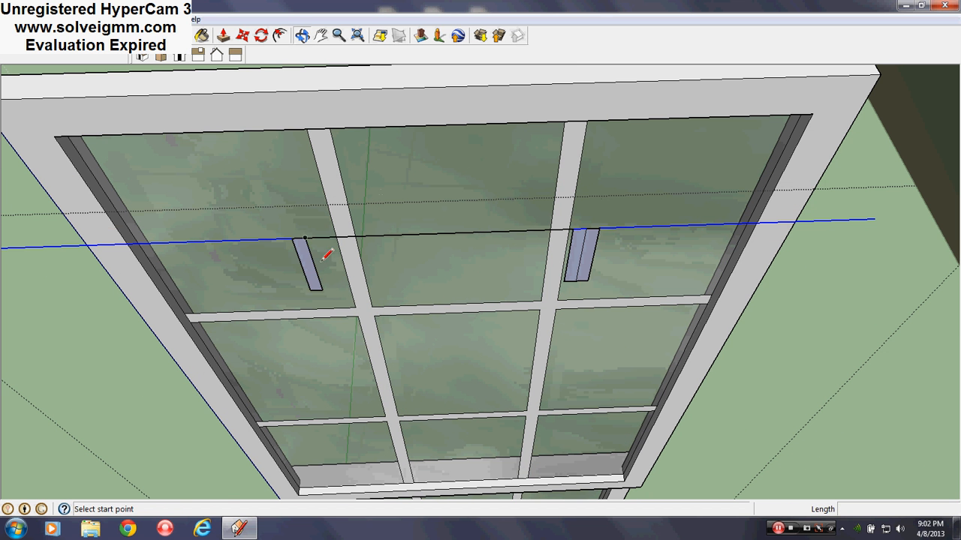
{"action": "left_click", "coordinate": [309, 288]}
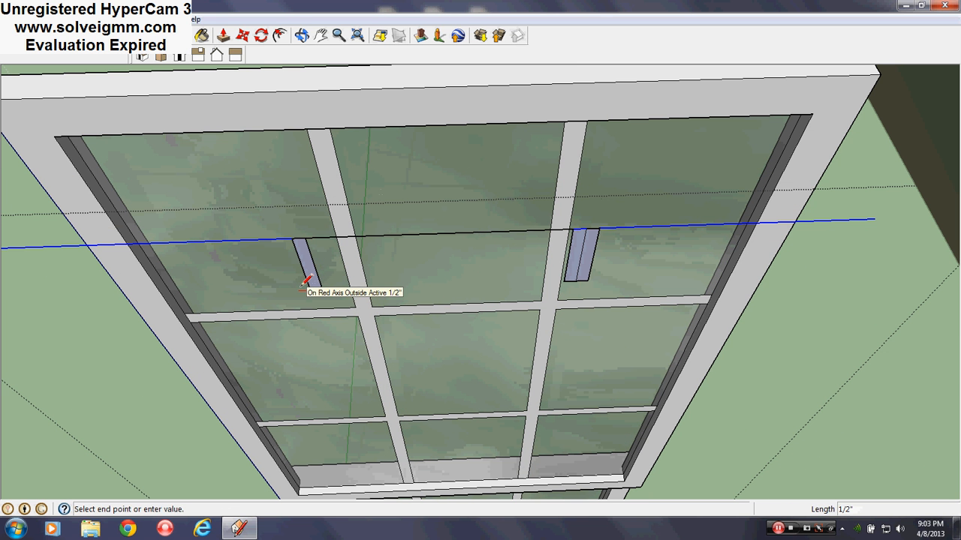
{"action": "left_click", "coordinate": [300, 289]}
{"action": "left_click", "coordinate": [283, 240]}
Try to draw a line from the left strip's lower right corner back to the nearby window bar.
{"action": "scroll", "coordinate": [420, 295], "scroll_direction": "down", "scroll_amount": 2}
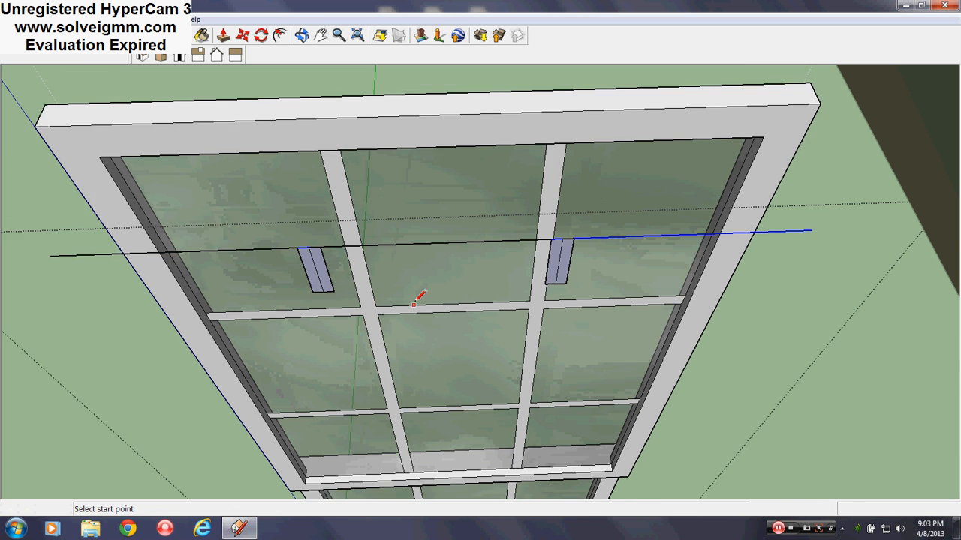
{"action": "middle_click_drag", "start_coordinate": [421, 295], "coordinate": [353, 244]}
{"action": "left_click", "coordinate": [346, 288]}
{"action": "scroll", "coordinate": [368, 267], "scroll_direction": "up", "scroll_amount": 3}
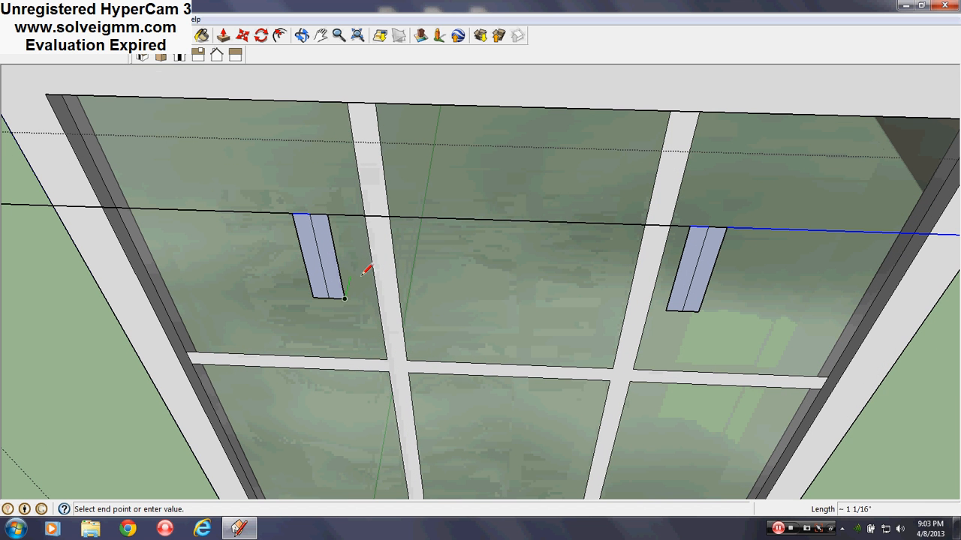
{"action": "left_click", "coordinate": [377, 173]}
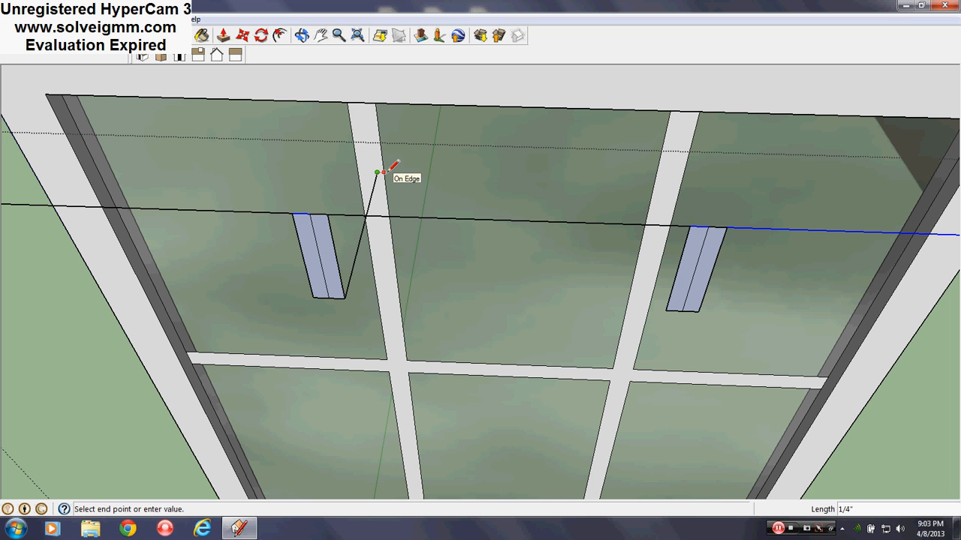
{"action": "key", "text": "Escape"}
{"action": "left_click", "coordinate": [377, 172]}
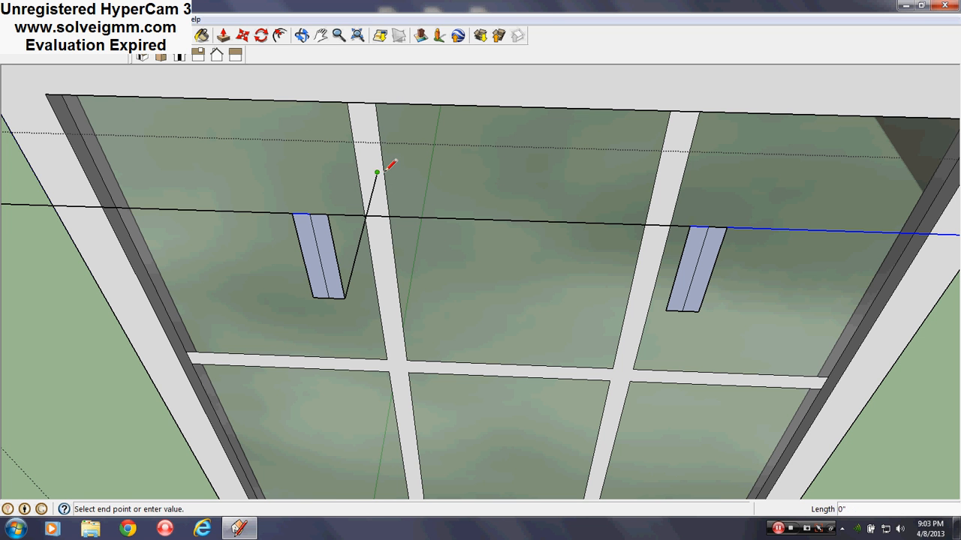
{"action": "key", "text": "Escape"}
Try again to connect the left strip's lower corner to the window bar, ending 1/4" from the bar's right edge.
{"action": "scroll", "coordinate": [391, 164], "scroll_direction": "down", "scroll_amount": 3}
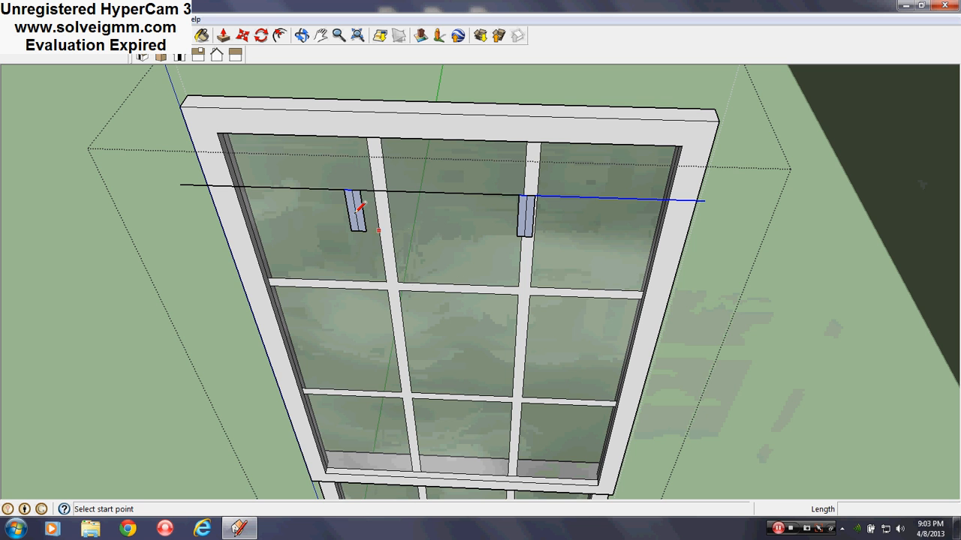
{"action": "left_click", "coordinate": [367, 231]}
{"action": "scroll", "coordinate": [382, 220], "scroll_direction": "up", "scroll_amount": 4}
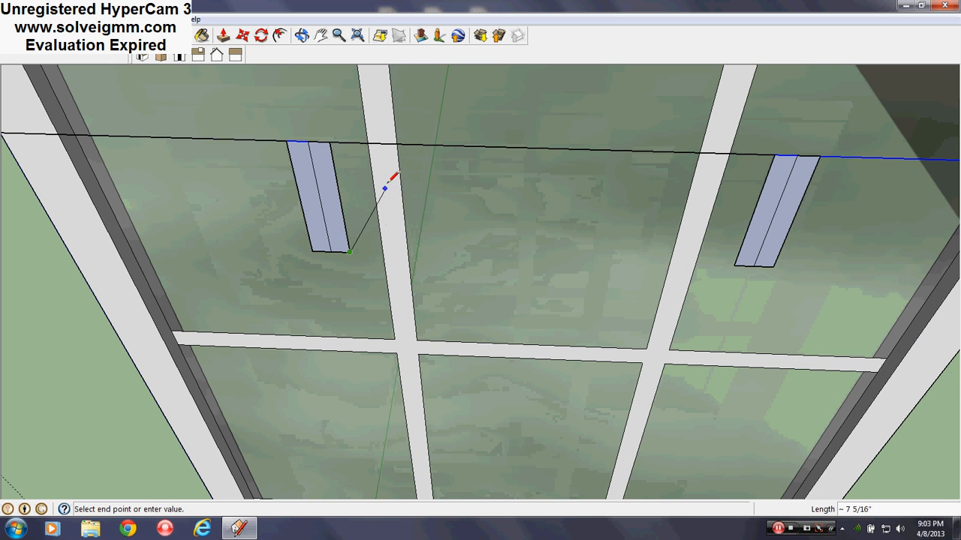
{"action": "left_click", "coordinate": [386, 114]}
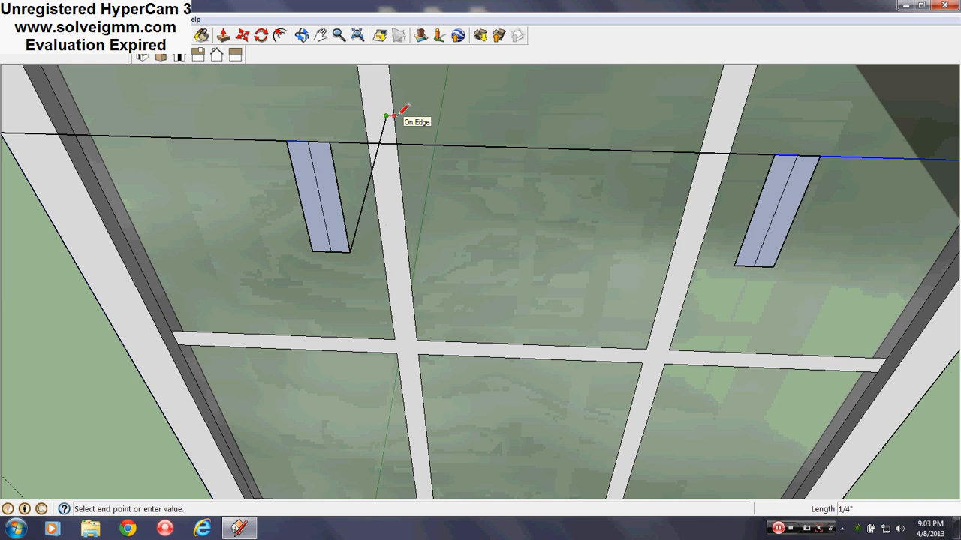
{"action": "key", "text": "Escape"}
{"action": "scroll", "coordinate": [384, 303], "scroll_direction": "down", "scroll_amount": 5}
{"action": "middle_click_drag", "start_coordinate": [393, 307], "coordinate": [423, 250]}
{"action": "scroll", "coordinate": [418, 257], "scroll_direction": "down", "scroll_amount": 3}
{"action": "scroll", "coordinate": [409, 178], "scroll_direction": "up", "scroll_amount": 3}
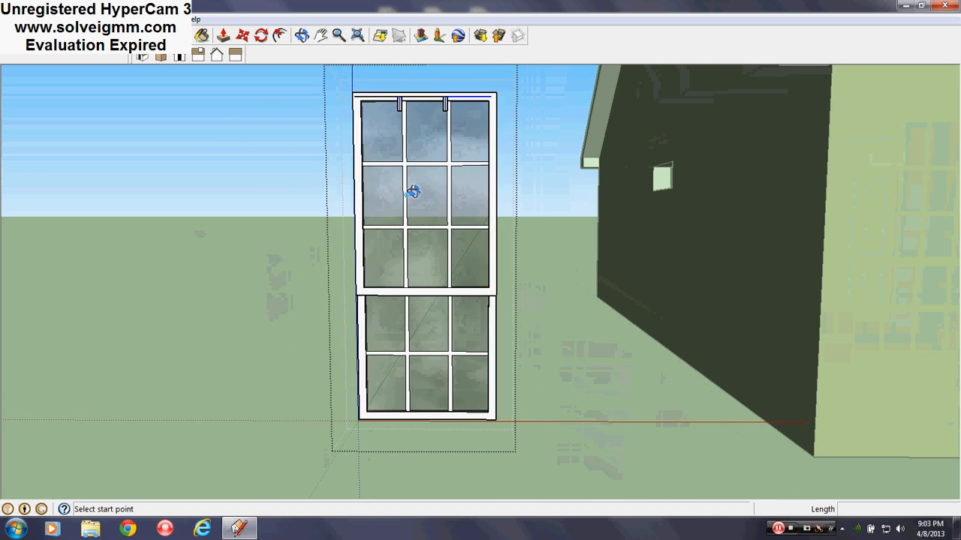
{"action": "mouse_move", "coordinate": [413, 190]}
{"action": "middle_mouse_down"}
{"action": "mouse_move", "coordinate": [383, 186]}
{"action": "mouse_move", "coordinate": [403, 163]}
{"action": "mouse_move", "coordinate": [401, 203]}
{"action": "middle_mouse_up"}
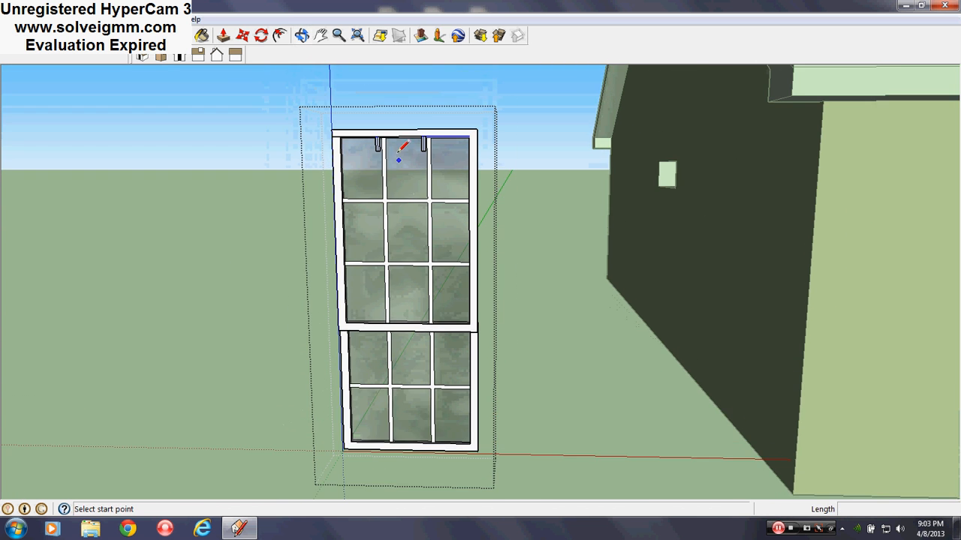
{"action": "scroll", "coordinate": [388, 160], "scroll_direction": "up", "scroll_amount": 3}
{"action": "mouse_move", "coordinate": [388, 160]}
{"action": "middle_mouse_down"}
{"action": "mouse_move", "coordinate": [373, 253]}
{"action": "mouse_move", "coordinate": [367, 199]}
{"action": "middle_mouse_up"}
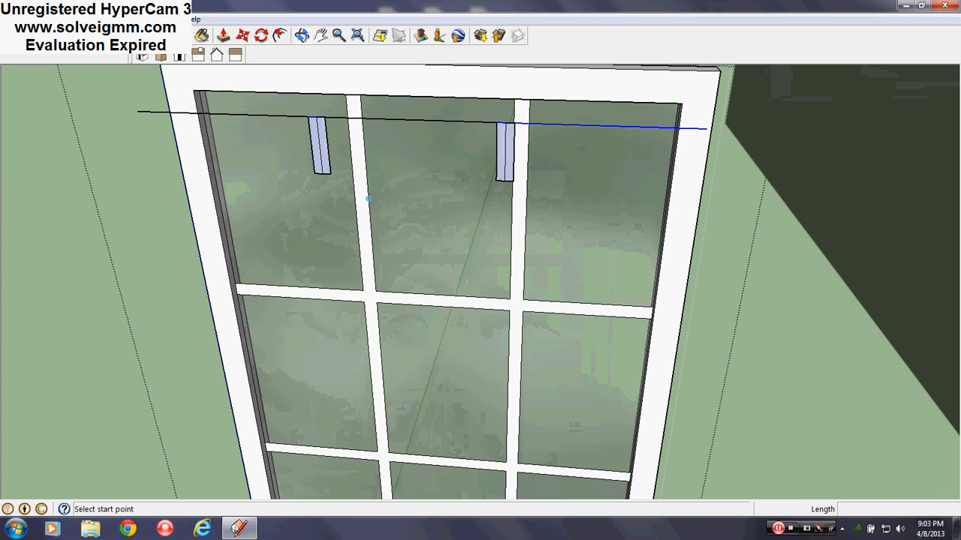
Erase the left hanging strip below the horizontal rod line.
{"action": "key", "text": "e"}
{"action": "left_click_drag", "start_coordinate": [337, 161], "coordinate": [316, 174]}
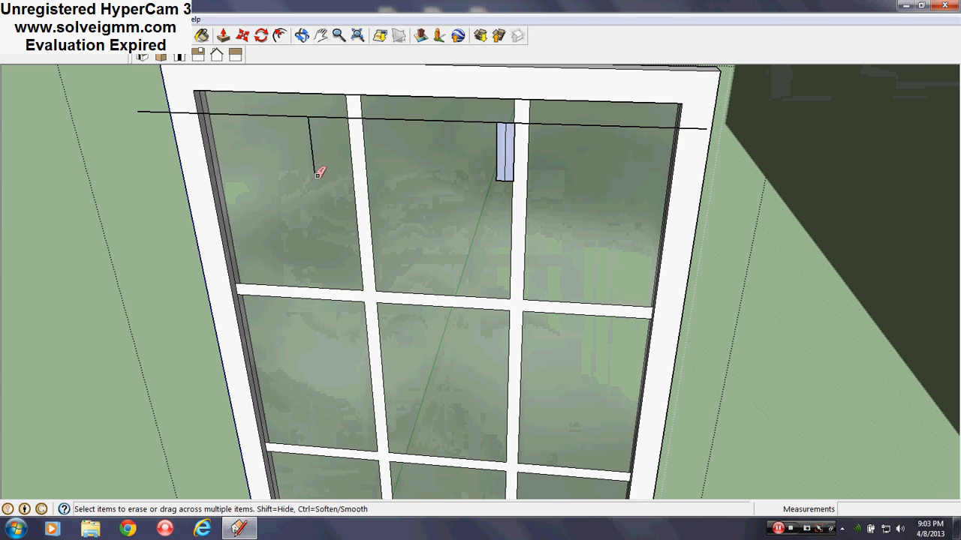
Move the window's left vertical bar 0.25" along the red axis toward the middle panes.
{"action": "scroll", "coordinate": [317, 182], "scroll_direction": "down", "scroll_amount": 6}
{"action": "middle_click_drag", "start_coordinate": [365, 248], "coordinate": [380, 165]}
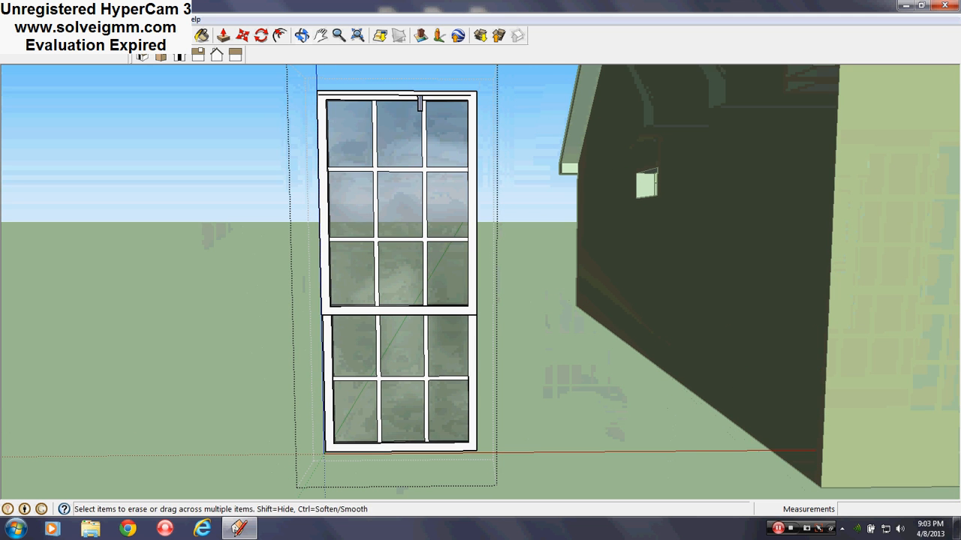
{"action": "key", "text": "space"}
{"action": "left_click_drag", "start_coordinate": [354, 471], "coordinate": [392, 100]}
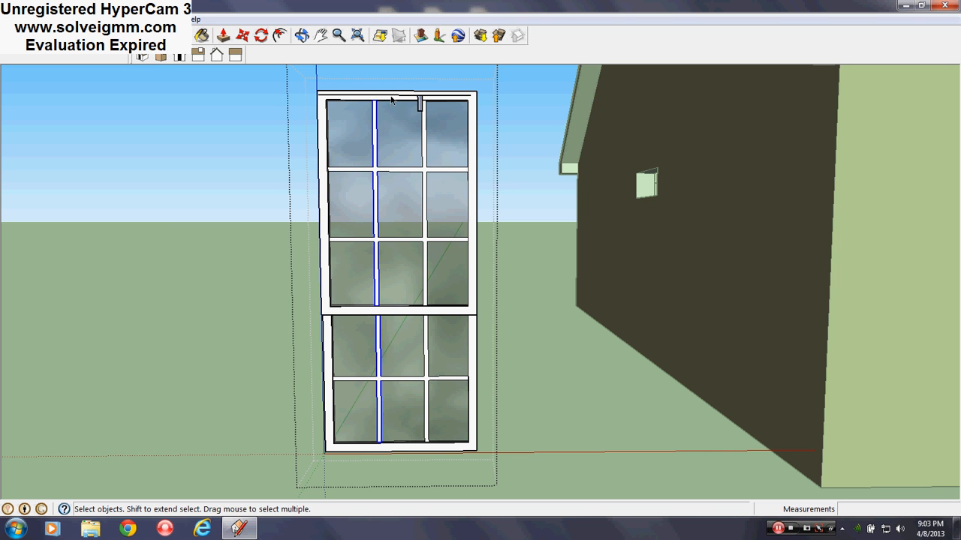
{"action": "left_click", "coordinate": [242, 37]}
{"action": "left_click", "coordinate": [375, 206]}
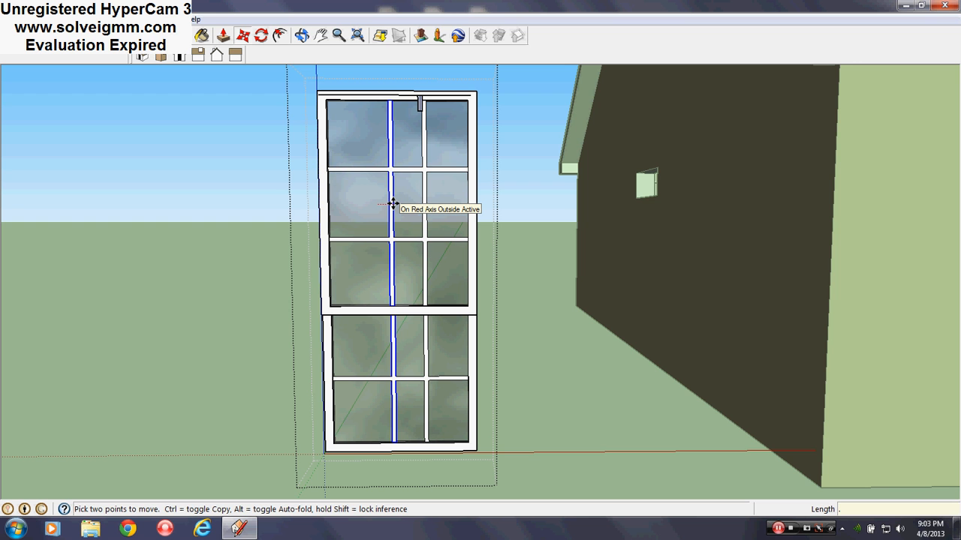
{"action": "key", "text": "Return"}
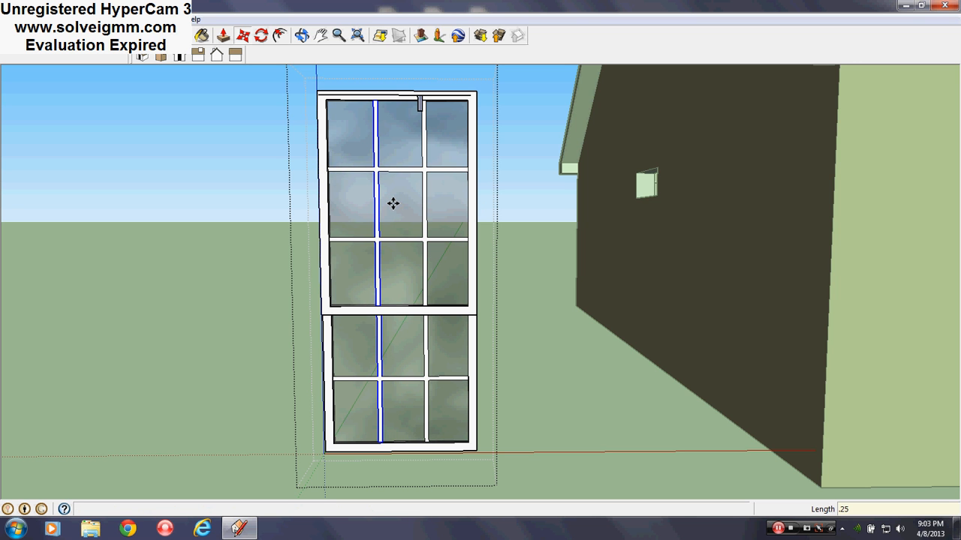
Draw a line from the right strip's lower right corner to the right vertical bar, ending about 1/2" from the bar's right edge.
{"action": "scroll", "coordinate": [387, 238], "scroll_direction": "up", "scroll_amount": 3}
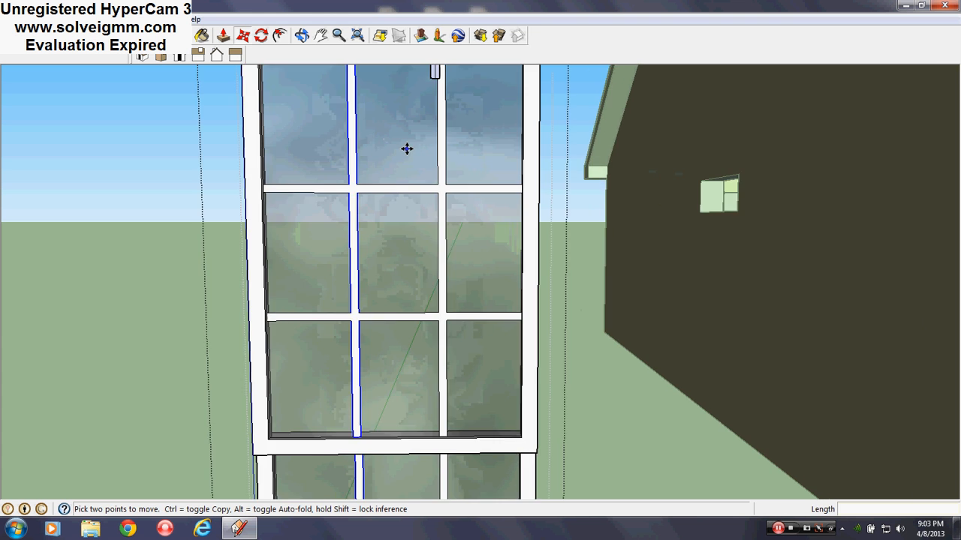
{"action": "scroll", "coordinate": [406, 148], "scroll_direction": "down", "scroll_amount": 2}
{"action": "scroll", "coordinate": [405, 302], "scroll_direction": "up", "scroll_amount": 6}
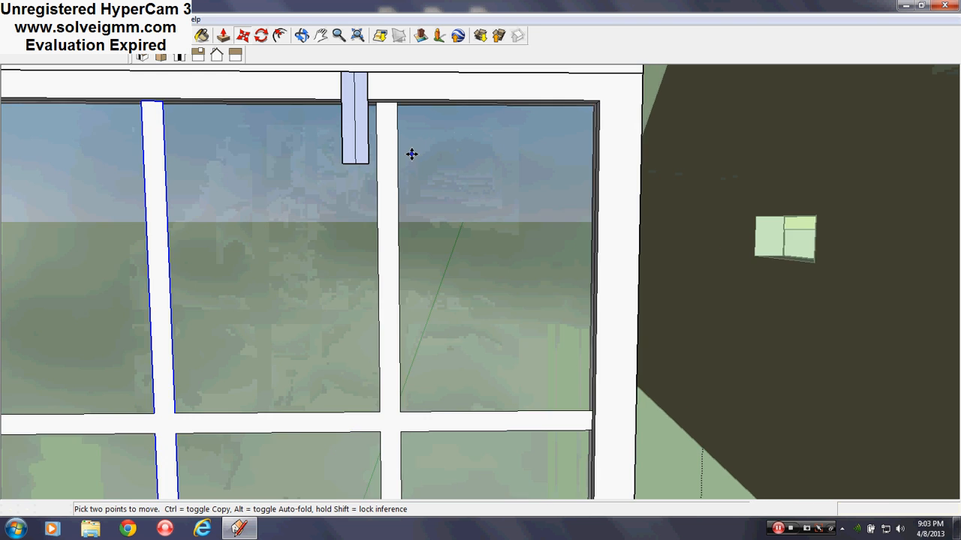
{"action": "mouse_move", "coordinate": [412, 154]}
{"action": "middle_mouse_down"}
{"action": "mouse_move", "coordinate": [343, 182]}
{"action": "mouse_move", "coordinate": [325, 302]}
{"action": "middle_mouse_up"}
{"action": "key", "text": "l"}
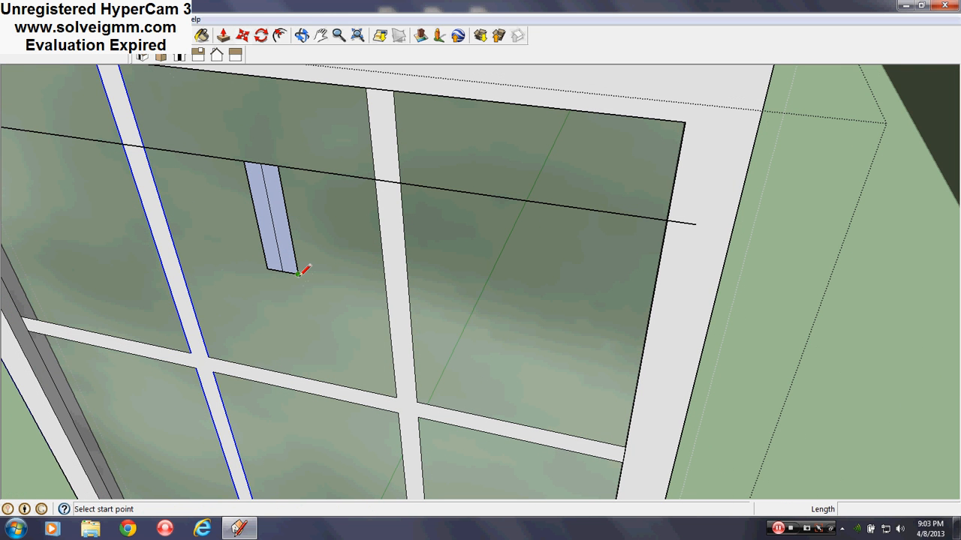
{"action": "left_click", "coordinate": [298, 273]}
{"action": "middle_click_drag", "start_coordinate": [339, 304], "coordinate": [343, 208]}
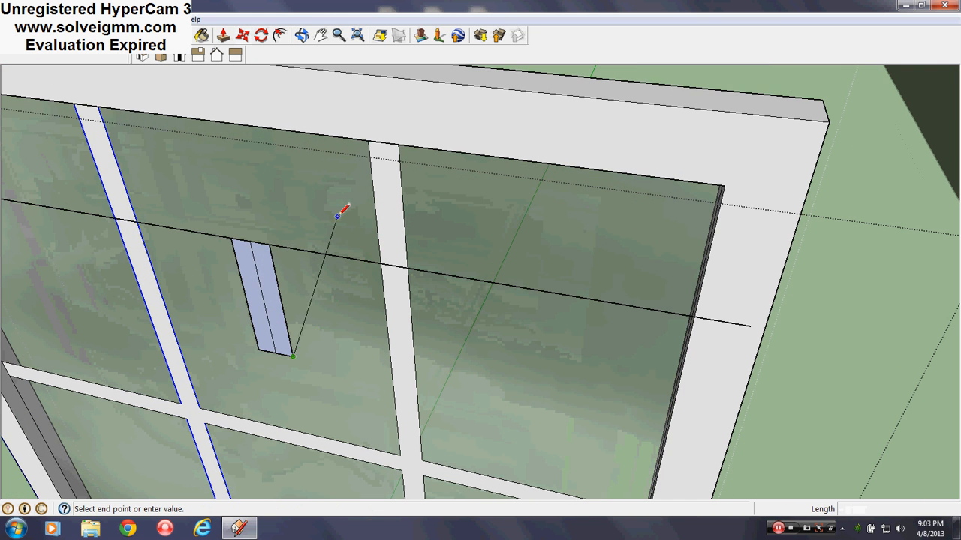
{"action": "left_click", "coordinate": [391, 227]}
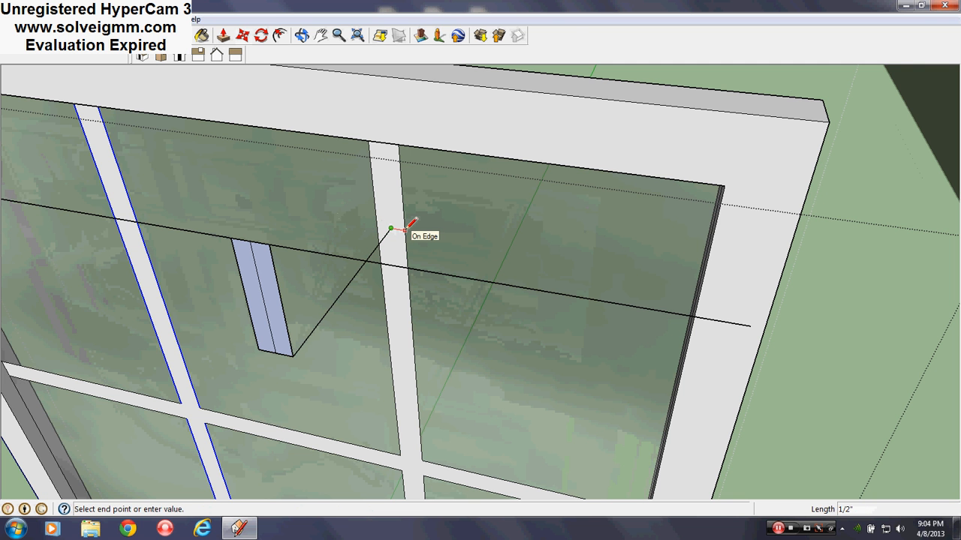
{"action": "key", "text": "Escape"}
Erase the right hanging strip and the line connecting it to the window bar.
{"action": "middle_click_drag", "start_coordinate": [406, 270], "coordinate": [448, 143]}
{"action": "scroll", "coordinate": [448, 143], "scroll_direction": "down", "scroll_amount": 5}
{"action": "scroll", "coordinate": [440, 144], "scroll_direction": "up", "scroll_amount": 4}
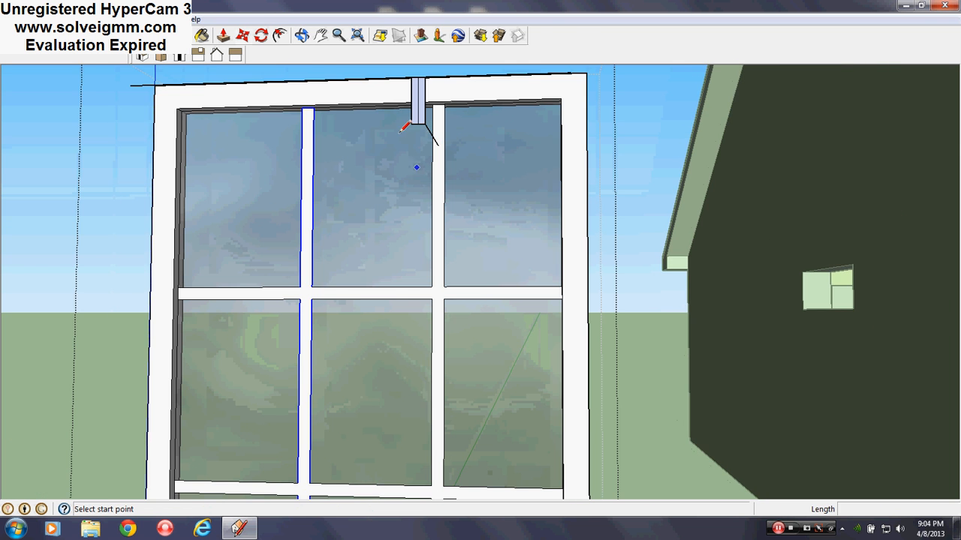
{"action": "key", "text": "e"}
{"action": "mouse_move", "coordinate": [365, 145]}
{"action": "middle_mouse_down"}
{"action": "mouse_move", "coordinate": [427, 268]}
{"action": "mouse_move", "coordinate": [395, 145]}
{"action": "mouse_move", "coordinate": [414, 132]}
{"action": "middle_mouse_up"}
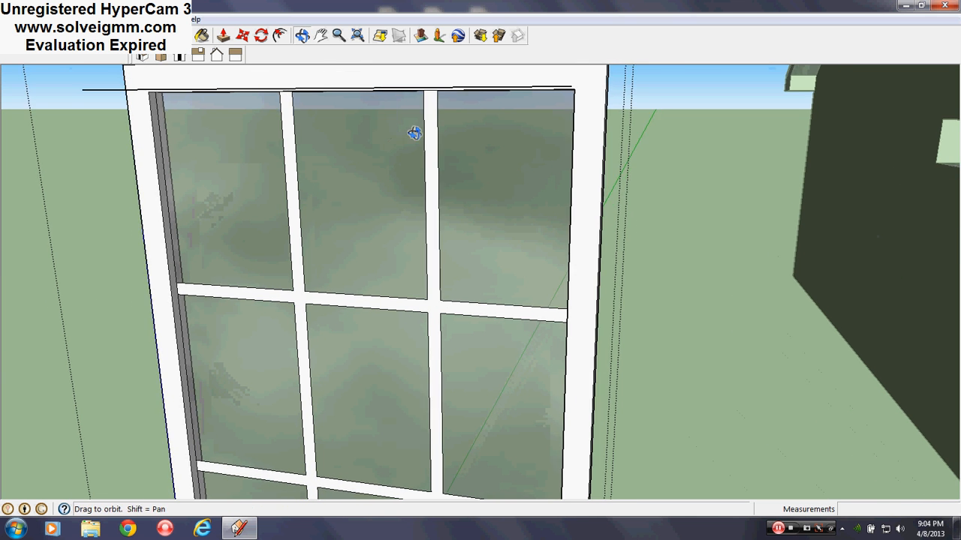
Move the window's right vertical bar 0.5" along the red axis toward the window's right side, and clear the selection.
{"action": "scroll", "coordinate": [450, 106], "scroll_direction": "down", "scroll_amount": 8}
{"action": "scroll", "coordinate": [430, 140], "scroll_direction": "up", "scroll_amount": 4}
{"action": "middle_click_drag", "start_coordinate": [432, 218], "coordinate": [437, 193]}
{"action": "scroll", "coordinate": [476, 106], "scroll_direction": "down", "scroll_amount": 2}
{"action": "scroll", "coordinate": [481, 112], "scroll_direction": "up", "scroll_amount": 1}
{"action": "middle_click_drag", "start_coordinate": [485, 120], "coordinate": [488, 127]}
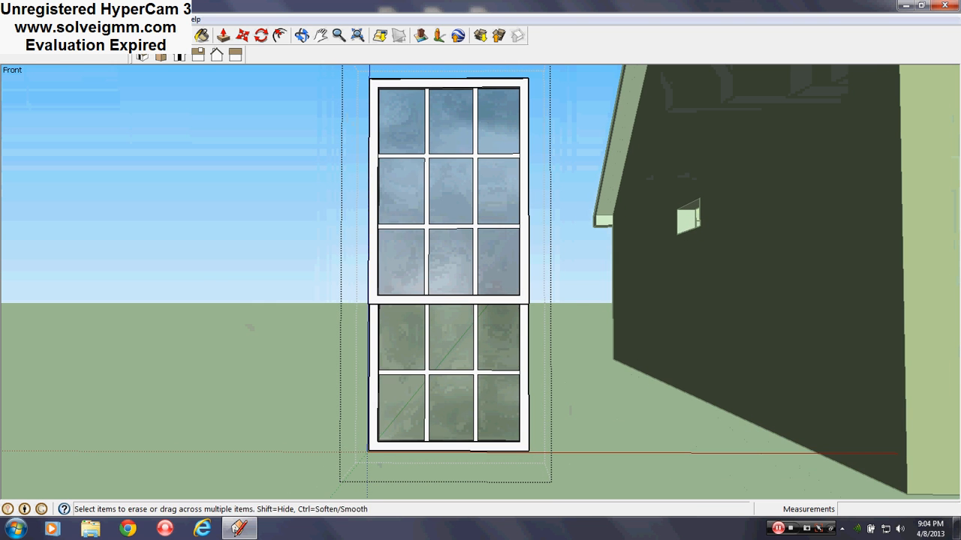
{"action": "key", "text": "space"}
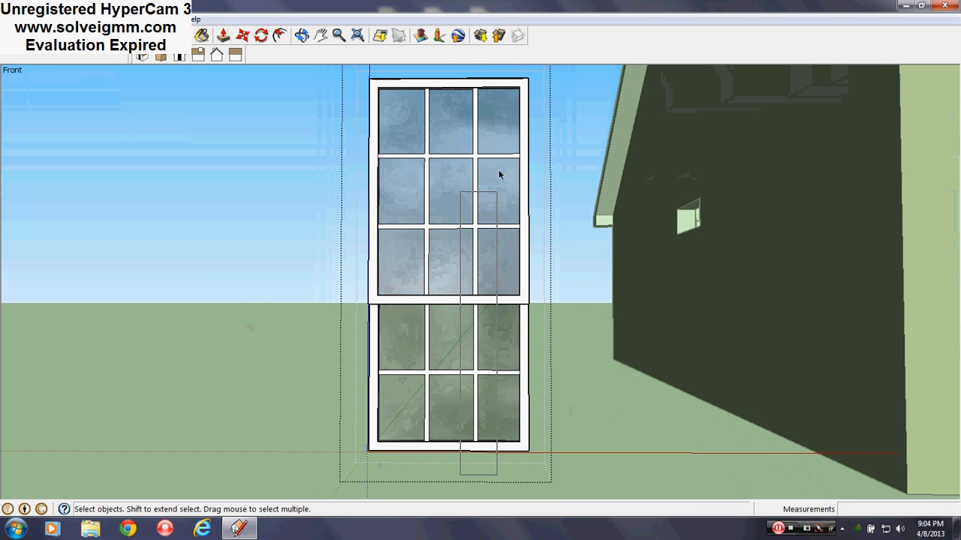
{"action": "left_click", "coordinate": [502, 84]}
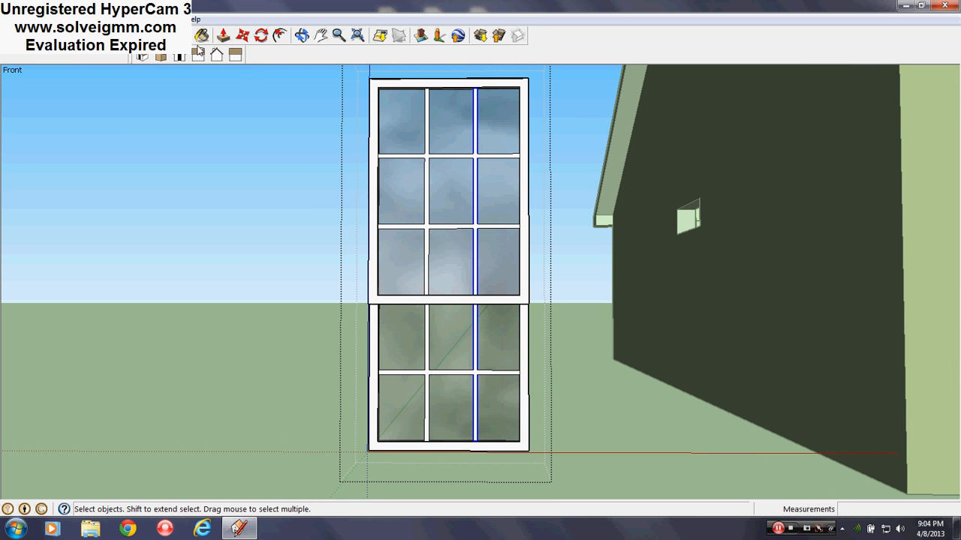
{"action": "left_click", "coordinate": [240, 36]}
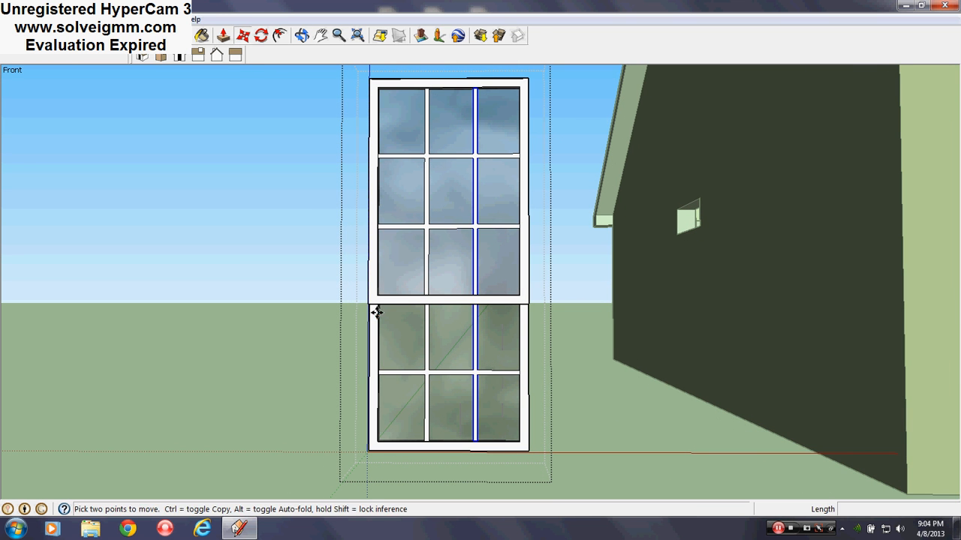
{"action": "left_click", "coordinate": [478, 339]}
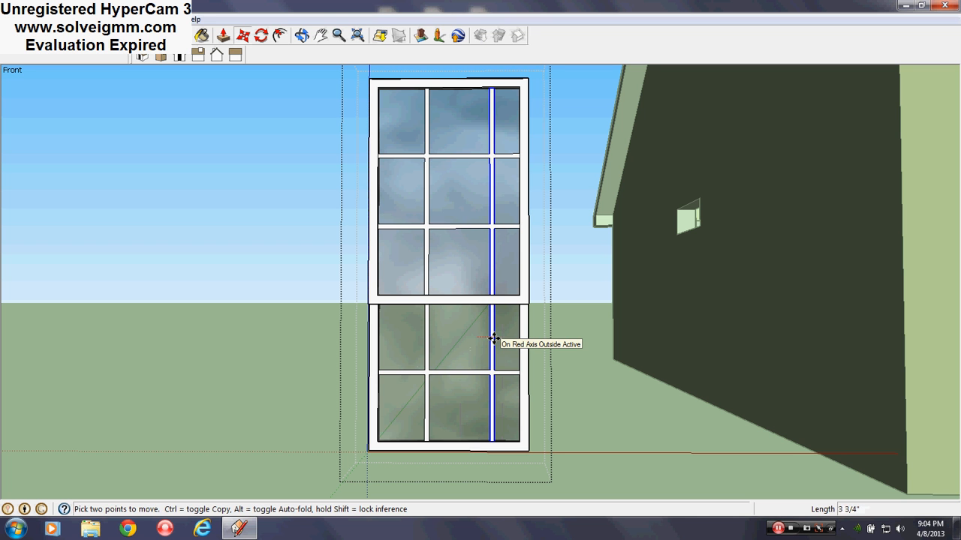
{"action": "key", "text": "Return"}
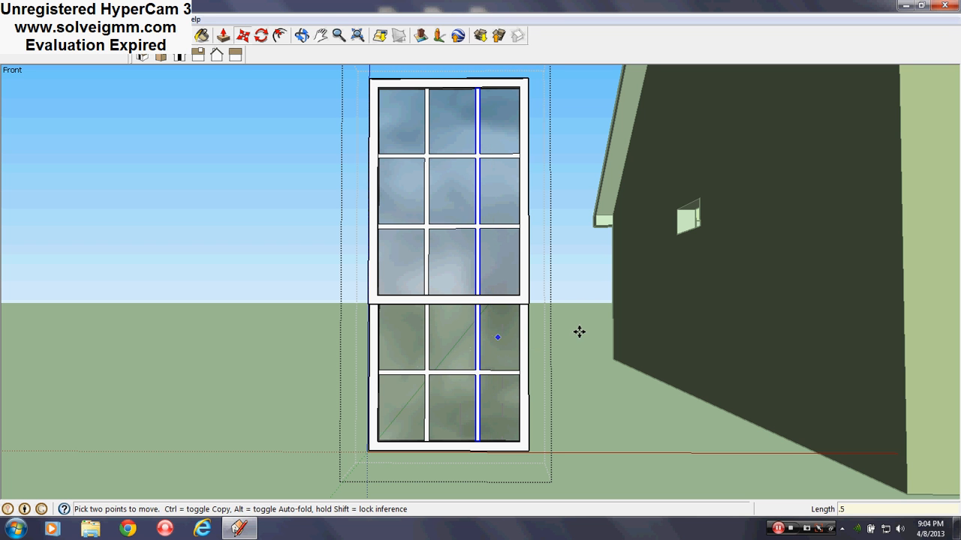
{"action": "right_click", "coordinate": [609, 398]}
{"action": "left_click", "coordinate": [638, 405]}
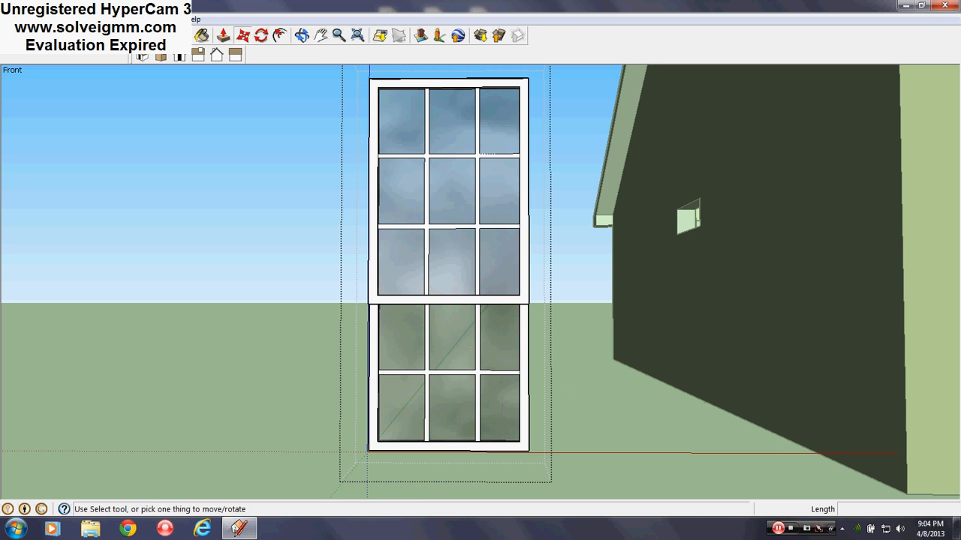
Measure the widths of the left, middle and right panes along the upper horizontal window bar.
{"action": "key", "text": "l"}
{"action": "scroll", "coordinate": [465, 142], "scroll_direction": "up", "scroll_amount": 5}
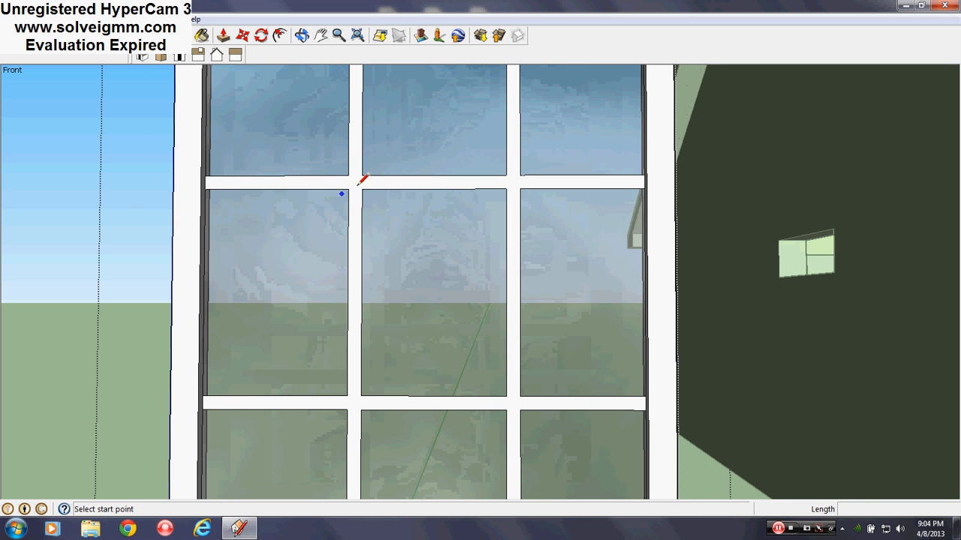
{"action": "left_click", "coordinate": [349, 176]}
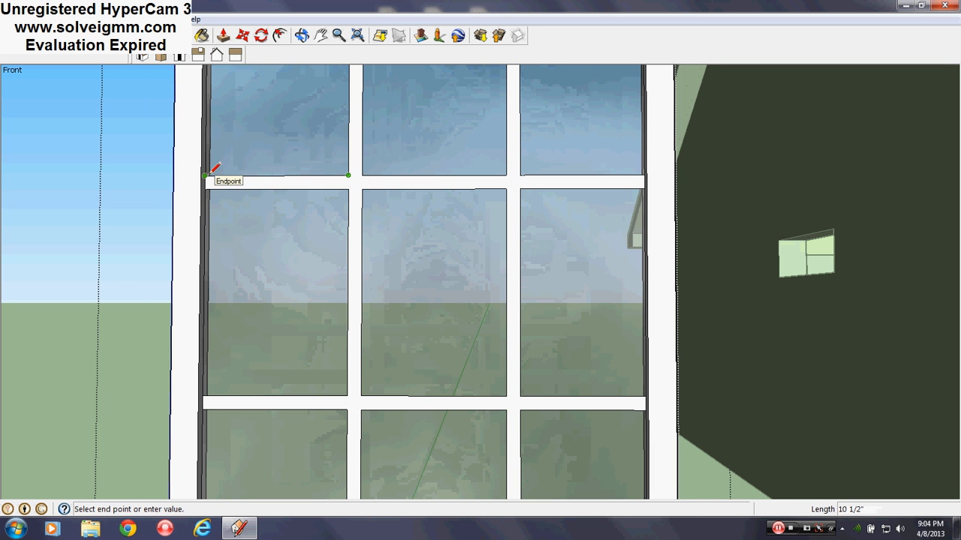
{"action": "left_click", "coordinate": [205, 175]}
{"action": "left_click", "coordinate": [362, 175]}
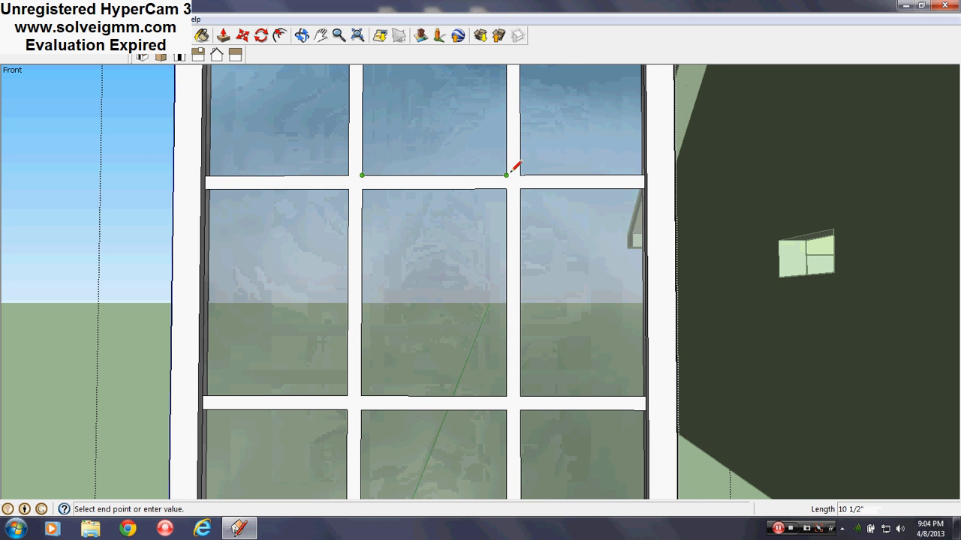
{"action": "left_click", "coordinate": [507, 175]}
{"action": "left_click", "coordinate": [520, 175]}
{"action": "left_click", "coordinate": [645, 175]}
{"action": "mouse_move", "coordinate": [481, 157]}
{"action": "middle_mouse_down"}
{"action": "mouse_move", "coordinate": [489, 273]}
{"action": "mouse_move", "coordinate": [475, 300]}
{"action": "mouse_move", "coordinate": [452, 253]}
{"action": "mouse_move", "coordinate": [455, 322]}
{"action": "middle_mouse_up"}
{"action": "scroll", "coordinate": [463, 323], "scroll_direction": "down", "scroll_amount": 3}
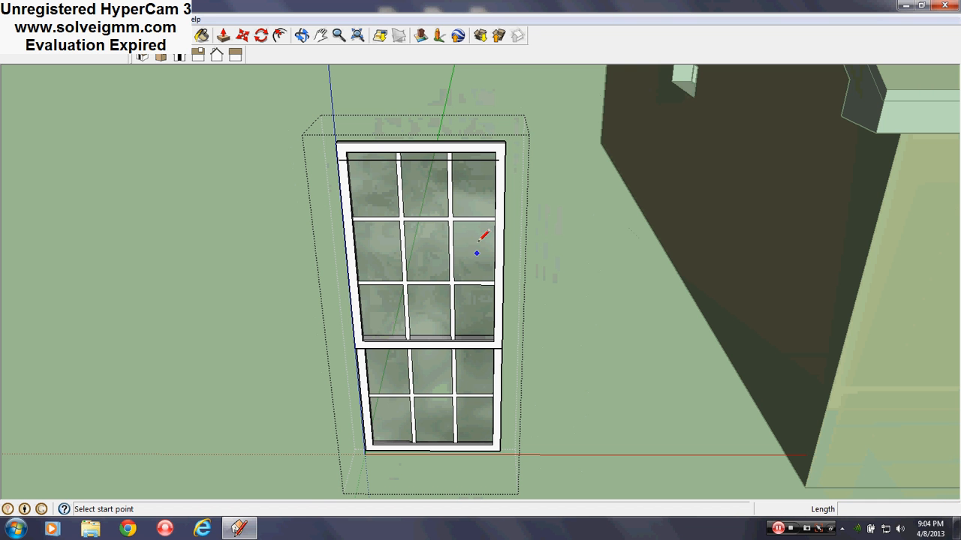
{"action": "left_click", "coordinate": [453, 216]}
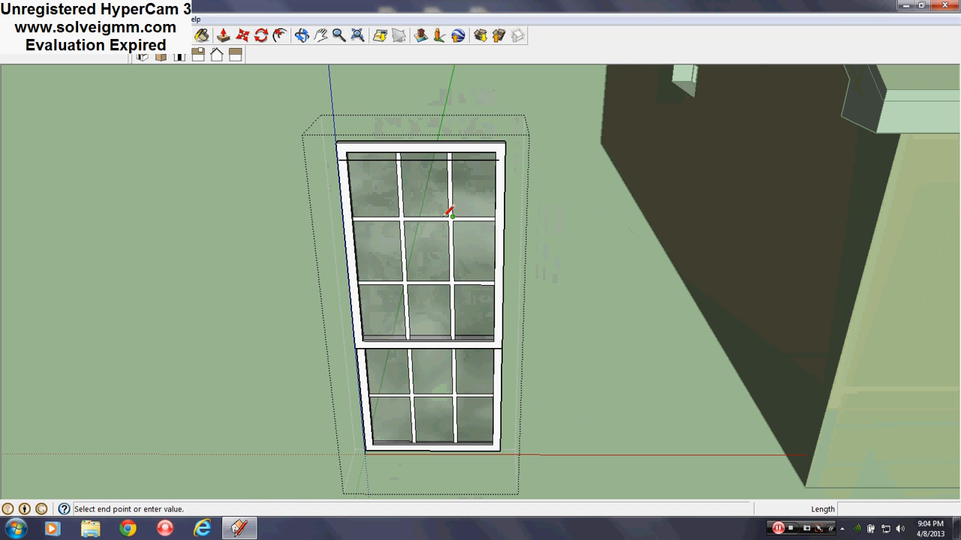
{"action": "scroll", "coordinate": [480, 211], "scroll_direction": "up", "scroll_amount": 3}
{"action": "left_click", "coordinate": [604, 219]}
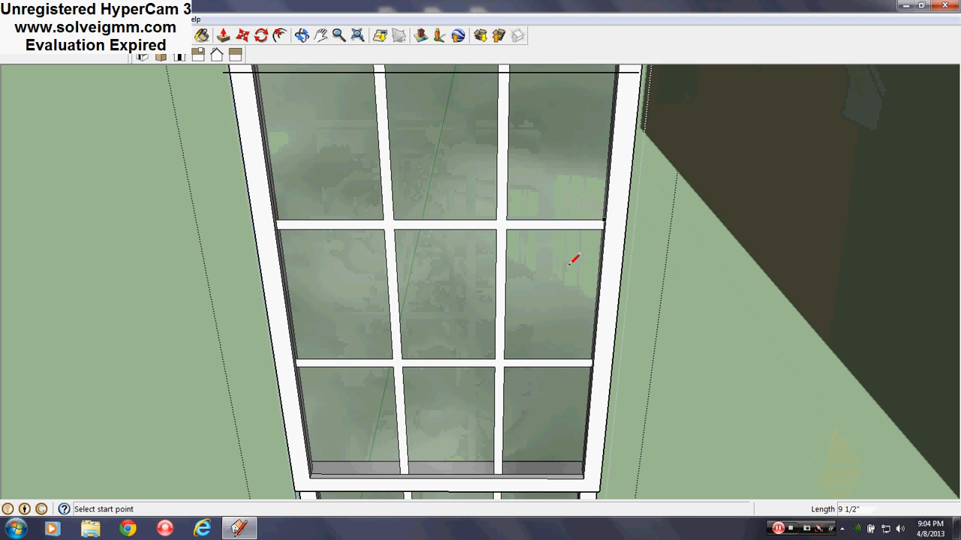
Divide the horizontal rod line into 3 equal segments.
{"action": "scroll", "coordinate": [516, 415], "scroll_direction": "down", "scroll_amount": 2}
{"action": "mouse_move", "coordinate": [516, 415]}
{"action": "middle_mouse_down"}
{"action": "mouse_move", "coordinate": [523, 356]}
{"action": "mouse_move", "coordinate": [492, 232]}
{"action": "mouse_move", "coordinate": [458, 453]}
{"action": "mouse_move", "coordinate": [623, 213]}
{"action": "middle_mouse_up"}
{"action": "scroll", "coordinate": [466, 435], "scroll_direction": "down", "scroll_amount": 3}
{"action": "scroll", "coordinate": [455, 321], "scroll_direction": "up", "scroll_amount": 5}
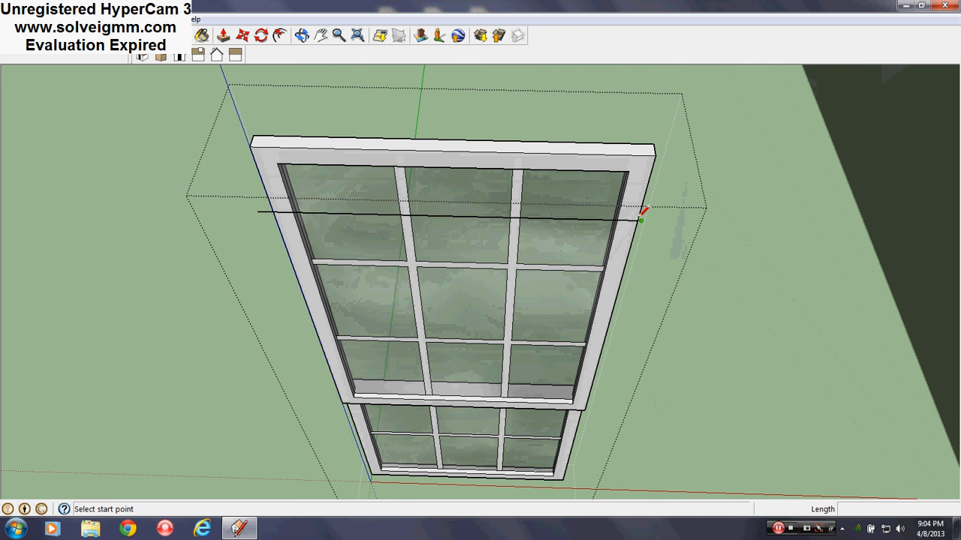
{"action": "left_click", "coordinate": [640, 220]}
{"action": "key", "text": "Escape"}
{"action": "right_click", "coordinate": [607, 217]}
{"action": "left_click", "coordinate": [626, 300]}
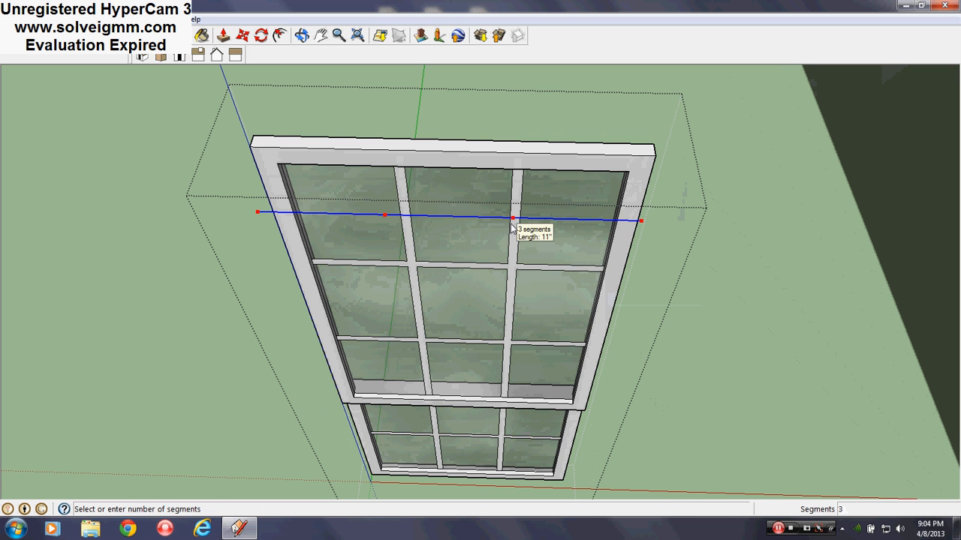
{"action": "left_click", "coordinate": [513, 227]}
Undo the recent edits back through the right bar's move and the erasing of the right strip.
{"action": "right_click", "coordinate": [711, 279]}
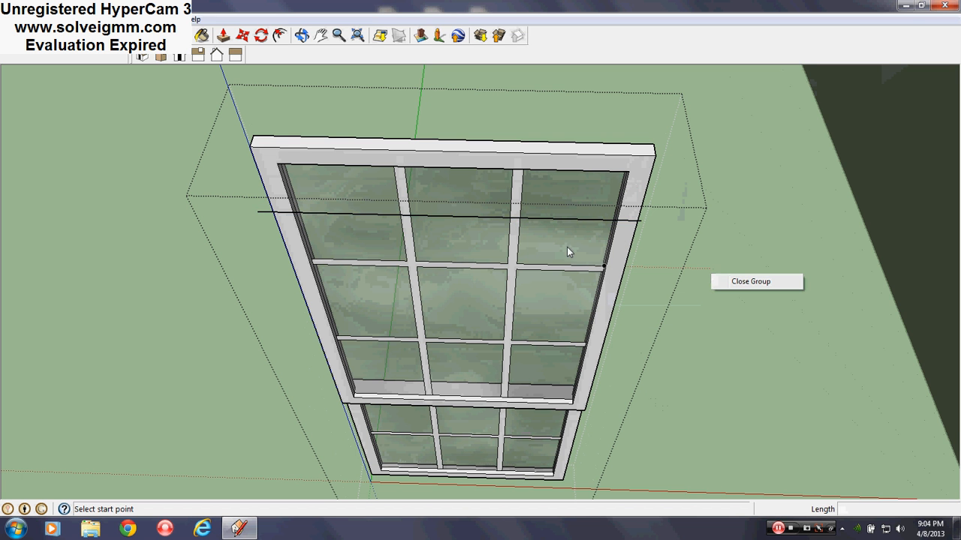
{"action": "right_click", "coordinate": [660, 257]}
{"action": "left_click", "coordinate": [627, 268]}
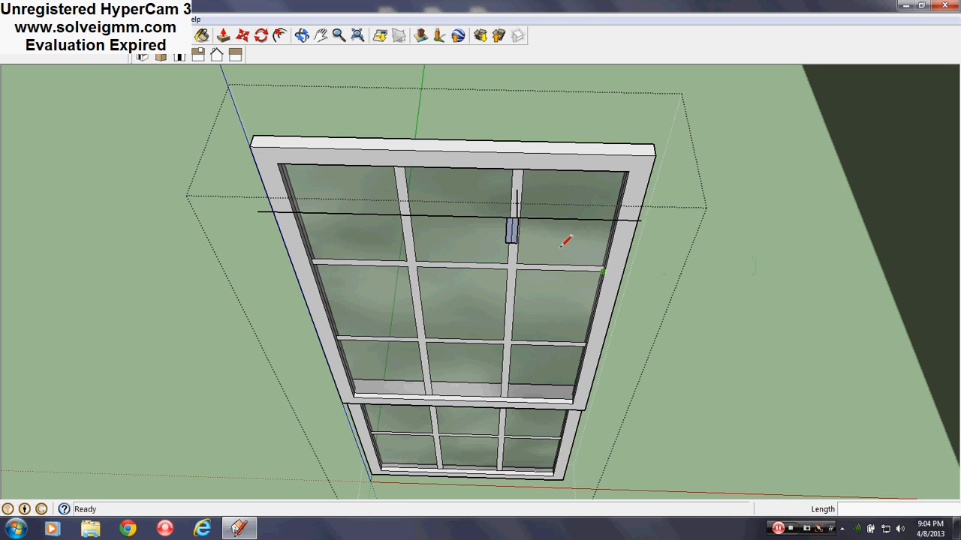
{"action": "scroll", "coordinate": [515, 175], "scroll_direction": "up", "scroll_amount": 4}
{"action": "middle_click_drag", "start_coordinate": [554, 224], "coordinate": [528, 229]}
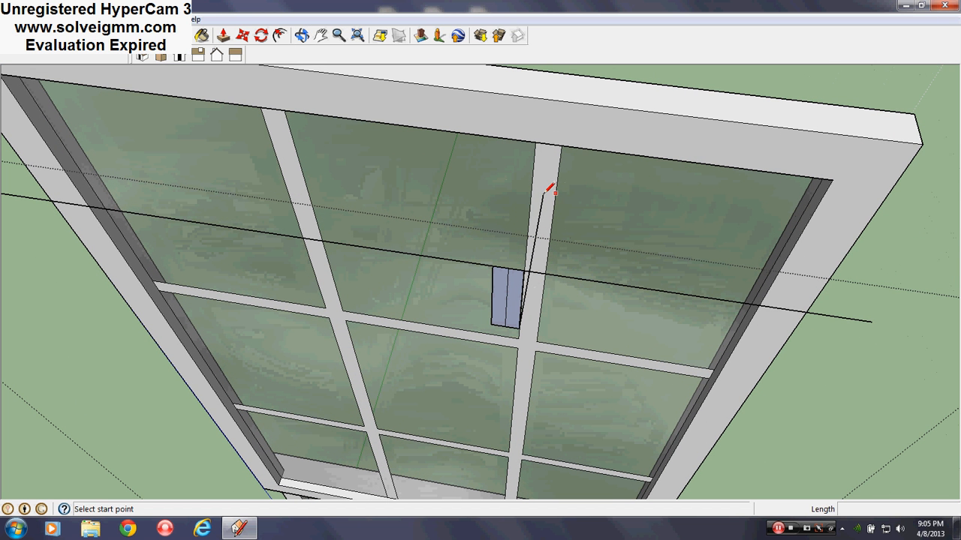
{"action": "left_click", "coordinate": [543, 194]}
{"action": "key", "text": "Escape"}
{"action": "scroll", "coordinate": [552, 228], "scroll_direction": "down", "scroll_amount": 3}
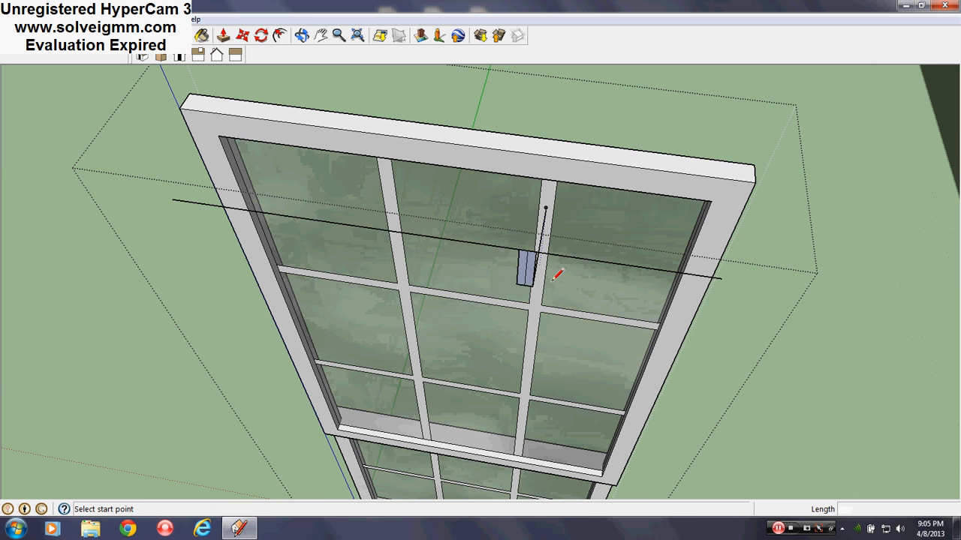
Undo the right strip's connecting line, the left bar's move and the erasing of the left strip.
{"action": "key", "text": "ctrl+z"}
{"action": "scroll", "coordinate": [555, 282], "scroll_direction": "down", "scroll_amount": 5}
{"action": "middle_click_drag", "start_coordinate": [556, 283], "coordinate": [556, 143]}
{"action": "right_click", "coordinate": [544, 159]}
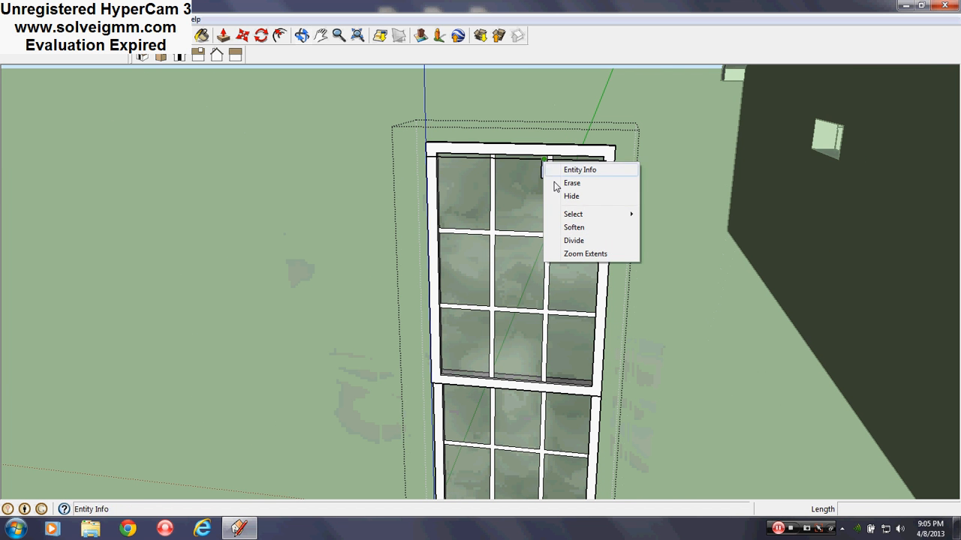
{"action": "right_click", "coordinate": [671, 138]}
{"action": "key", "text": "Escape"}
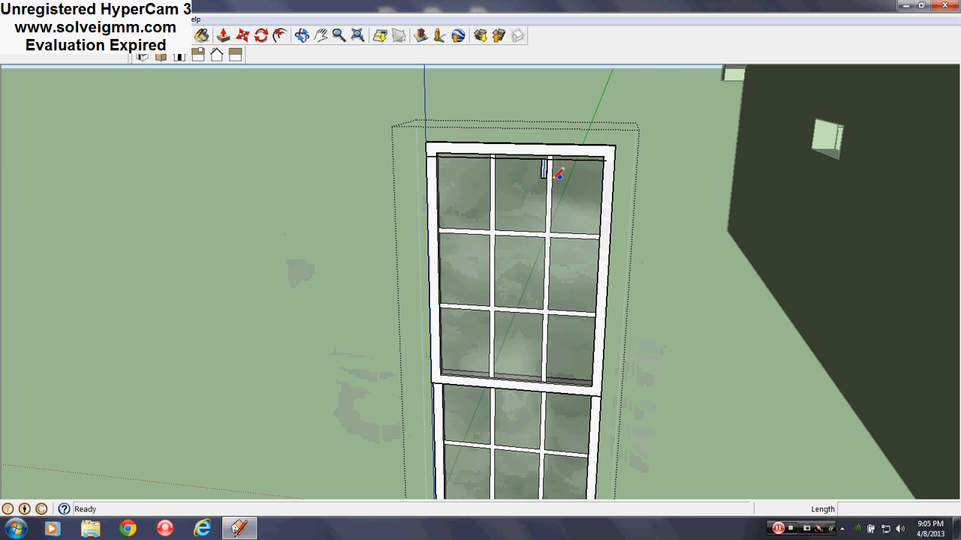
{"action": "scroll", "coordinate": [566, 305], "scroll_direction": "up", "scroll_amount": 3}
{"action": "middle_click_drag", "start_coordinate": [563, 285], "coordinate": [575, 317]}
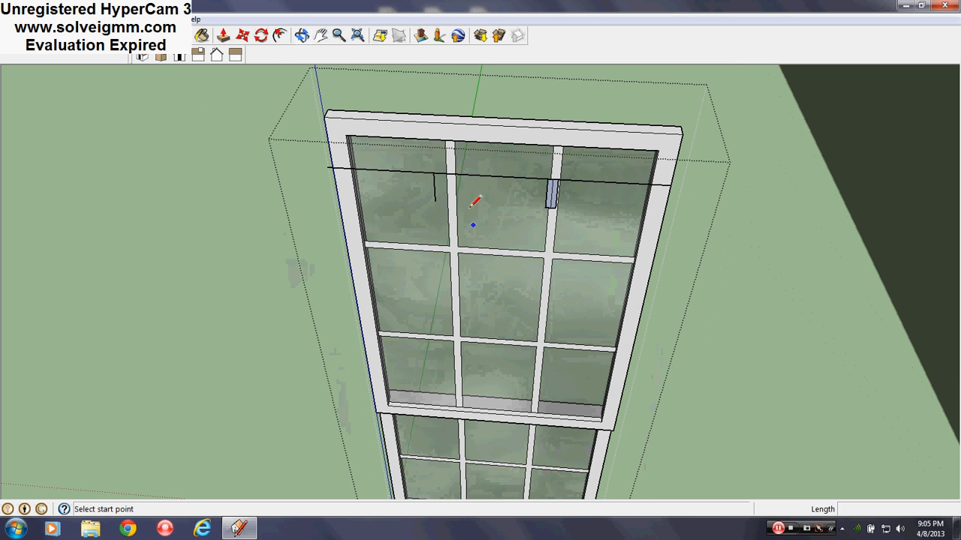
{"action": "scroll", "coordinate": [393, 143], "scroll_direction": "up", "scroll_amount": 3}
{"action": "middle_click_drag", "start_coordinate": [393, 144], "coordinate": [471, 242]}
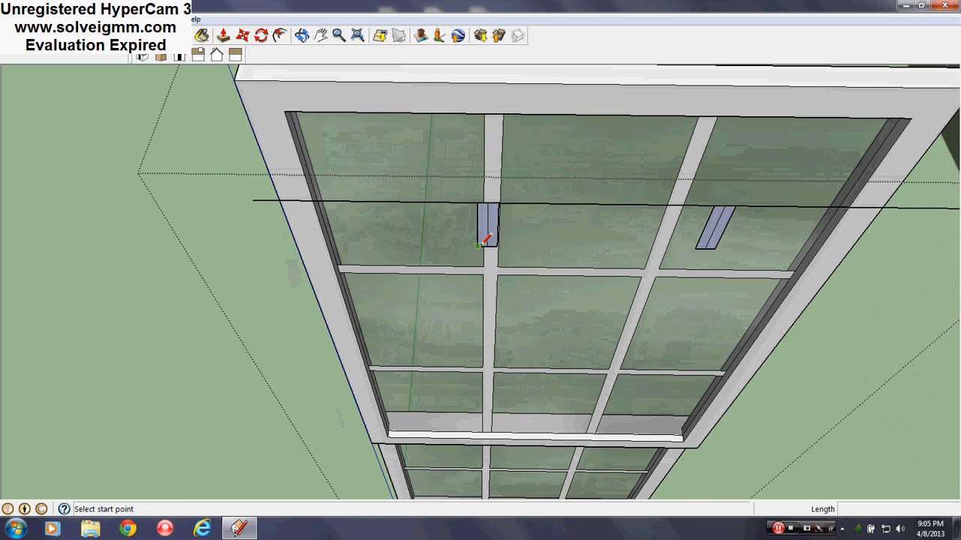
Measure the offset between the left hanging strip's edge and the left vertical window bar.
{"action": "left_click", "coordinate": [478, 245]}
{"action": "left_click", "coordinate": [479, 150]}
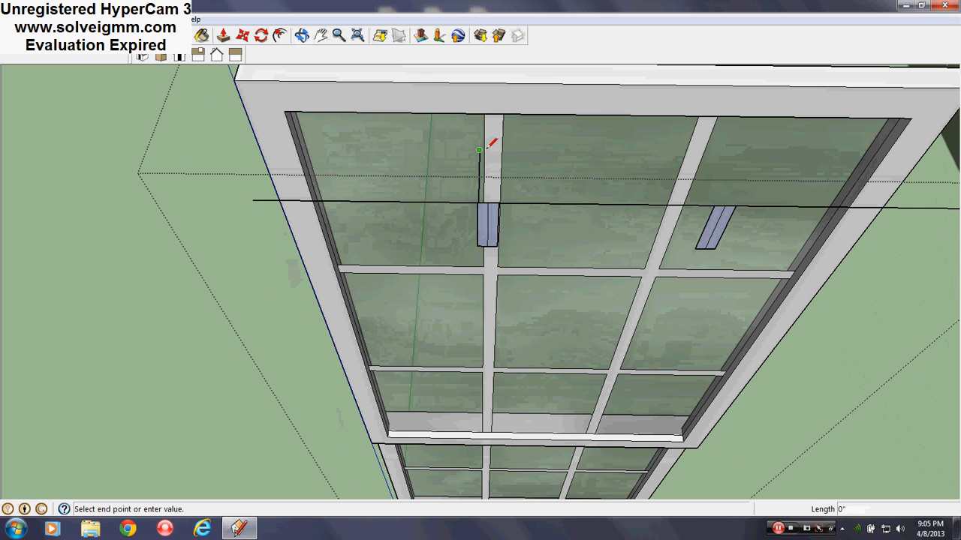
{"action": "left_click", "coordinate": [487, 150]}
{"action": "scroll", "coordinate": [469, 229], "scroll_direction": "down", "scroll_amount": 2}
{"action": "middle_click_drag", "start_coordinate": [468, 229], "coordinate": [463, 119]}
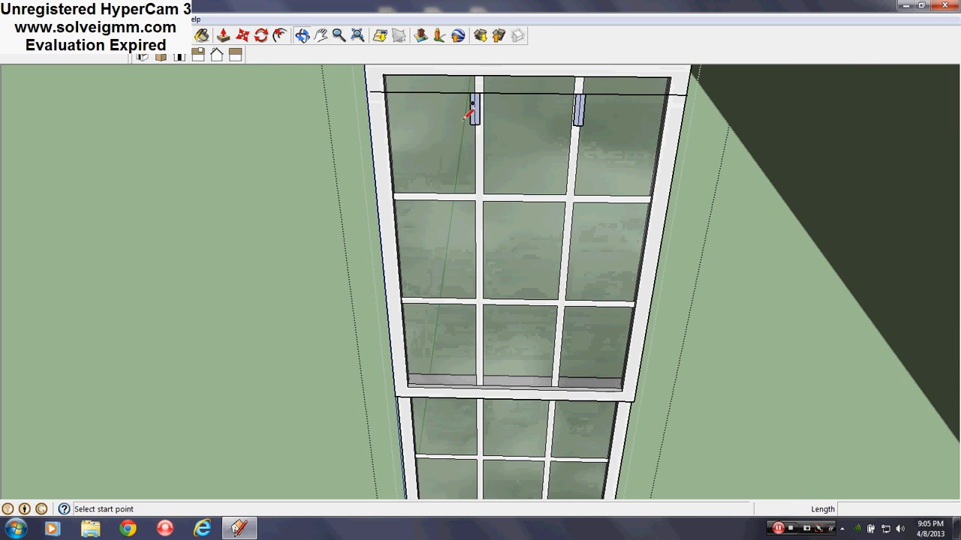
{"action": "middle_click_drag", "start_coordinate": [486, 150], "coordinate": [362, 67]}
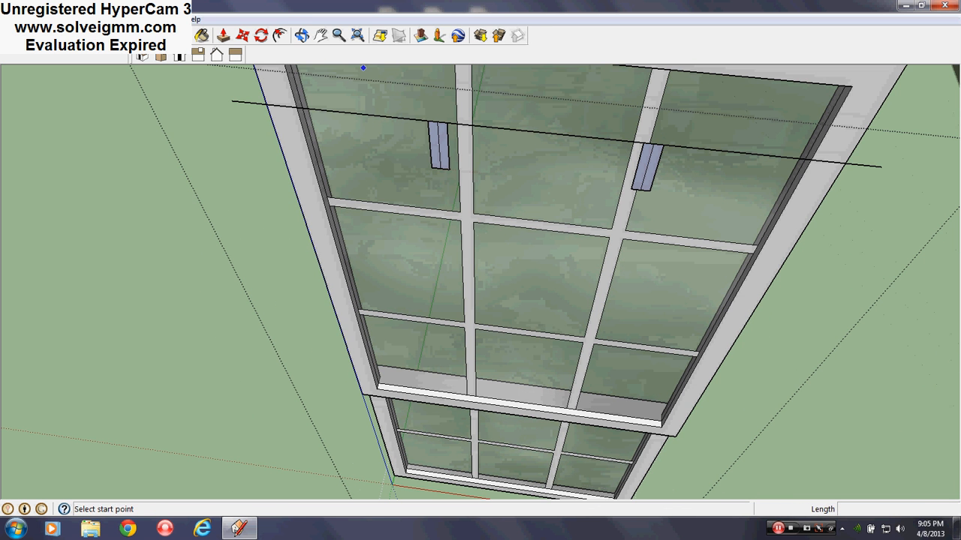
Erase the left hanging strip below the horizontal rod line.
{"action": "key", "text": "e"}
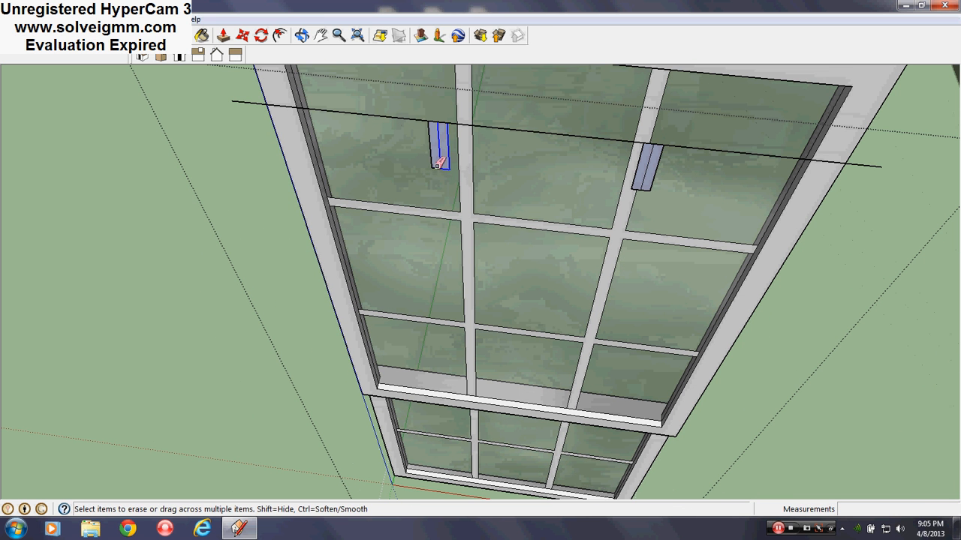
{"action": "middle_click_drag", "start_coordinate": [432, 162], "coordinate": [477, 345]}
{"action": "mouse_move", "coordinate": [523, 163]}
{"action": "middle_mouse_down"}
{"action": "mouse_move", "coordinate": [521, 139]}
{"action": "mouse_move", "coordinate": [505, 171]}
{"action": "middle_mouse_up"}
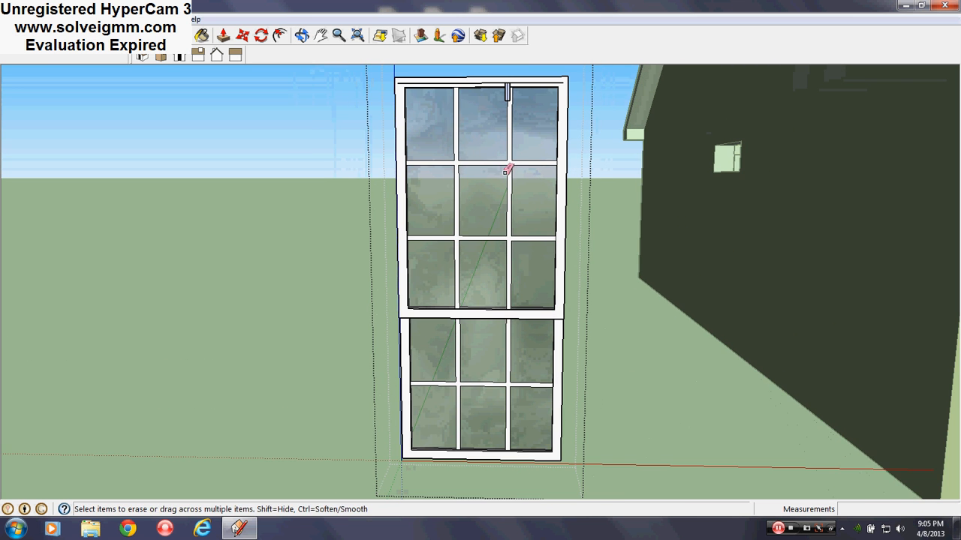
Select the full height of the window's left vertical bar and move it slightly left along the red axis.
{"action": "key", "text": "space"}
{"action": "mouse_move", "coordinate": [392, 446]}
{"action": "middle_mouse_down"}
{"action": "mouse_move", "coordinate": [452, 287]}
{"action": "mouse_move", "coordinate": [455, 323]}
{"action": "middle_mouse_up"}
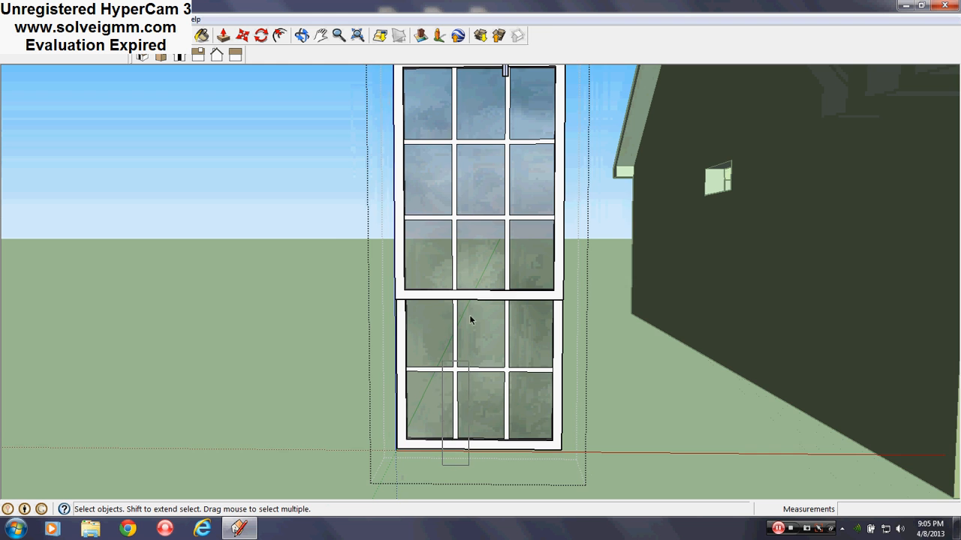
{"action": "scroll", "coordinate": [472, 274], "scroll_direction": "down", "scroll_amount": 2}
{"action": "scroll", "coordinate": [465, 109], "scroll_direction": "up", "scroll_amount": 2}
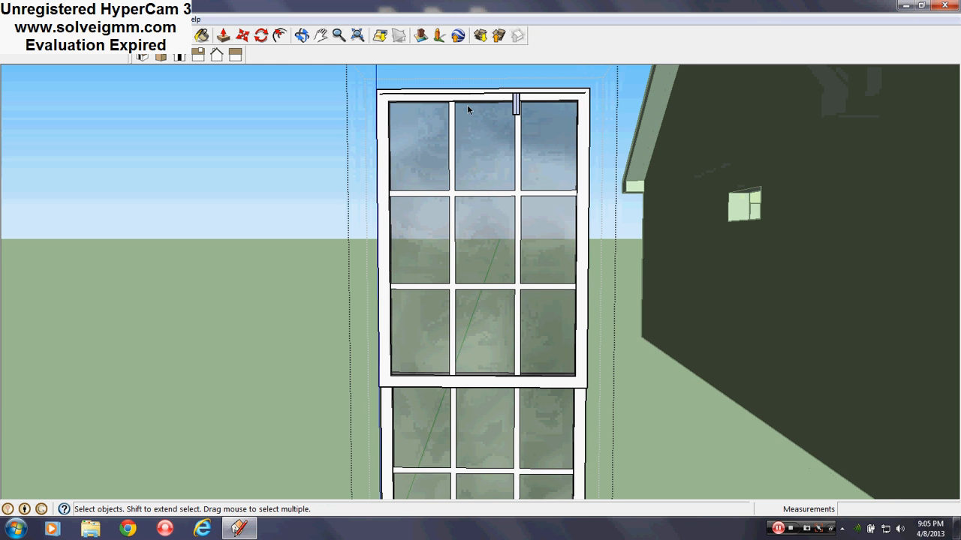
{"action": "scroll", "coordinate": [452, 173], "scroll_direction": "down", "scroll_amount": 1}
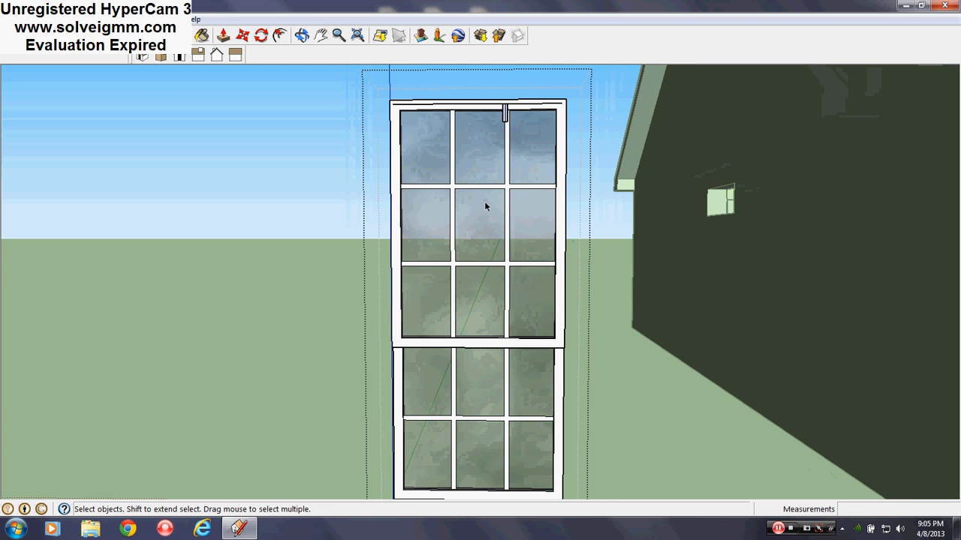
{"action": "middle_click_drag", "start_coordinate": [484, 206], "coordinate": [493, 192]}
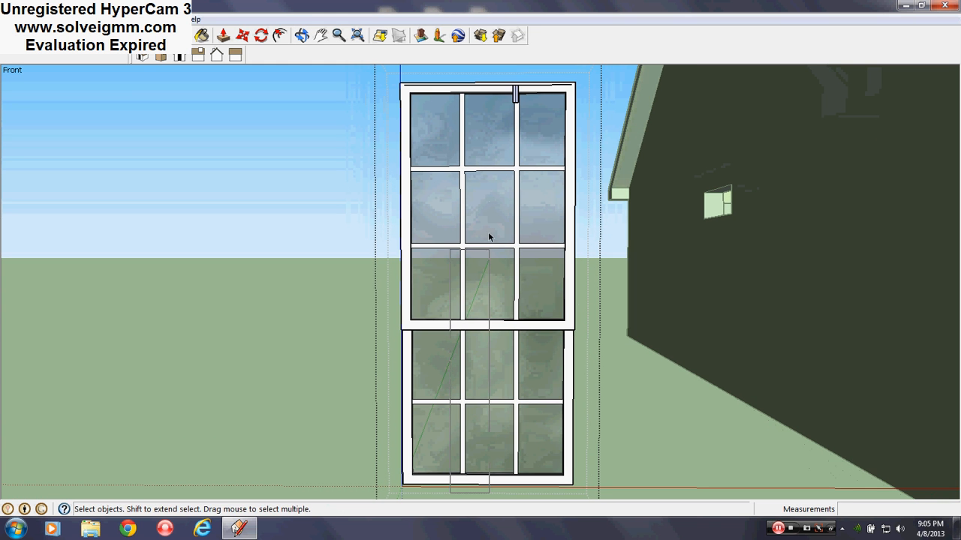
{"action": "left_click", "coordinate": [462, 217]}
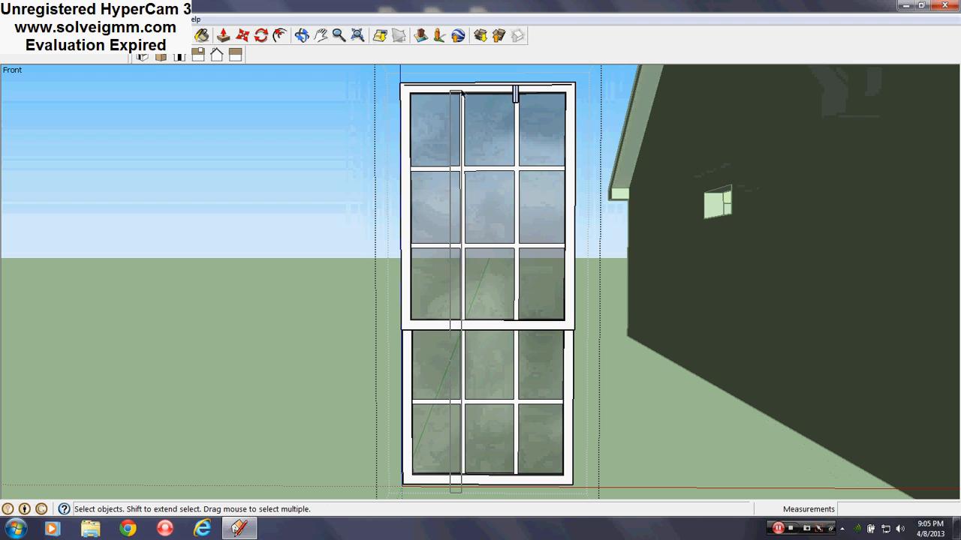
{"action": "left_click", "coordinate": [242, 35]}
{"action": "left_click", "coordinate": [464, 130]}
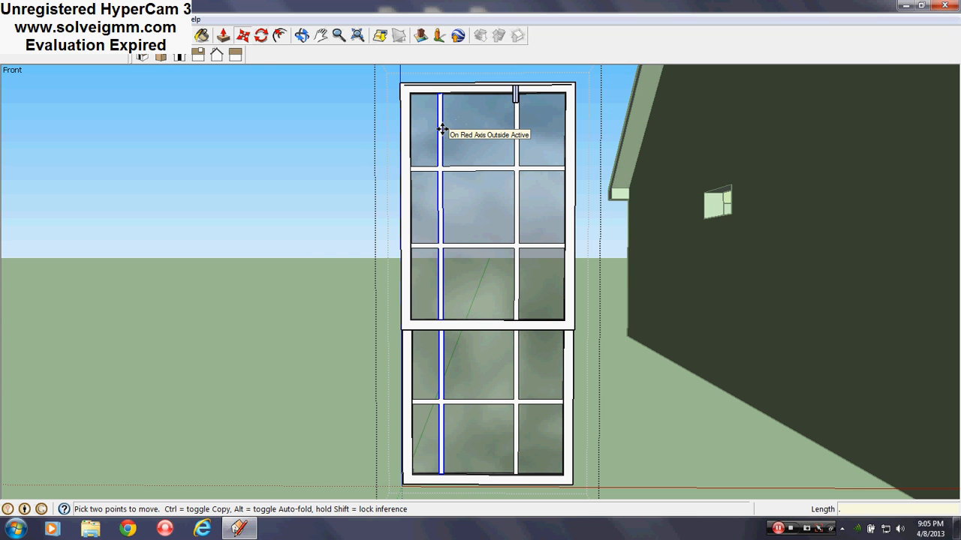
{"action": "right_click", "coordinate": [318, 157]}
{"action": "key", "text": "Escape"}
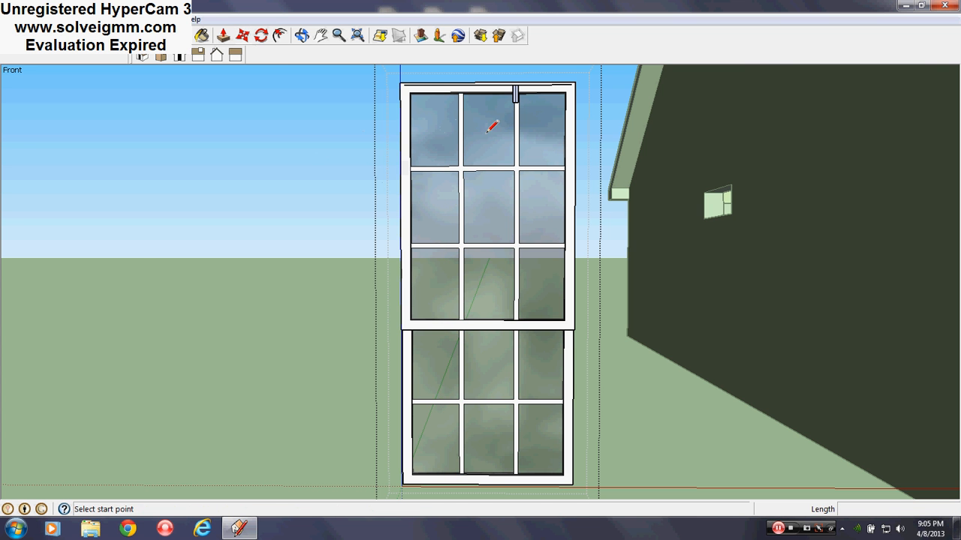
Measure the offset between the right hanging strip's top corner and the right vertical window bar.
{"action": "scroll", "coordinate": [493, 123], "scroll_direction": "up", "scroll_amount": 3}
{"action": "middle_click_drag", "start_coordinate": [515, 97], "coordinate": [544, 161]}
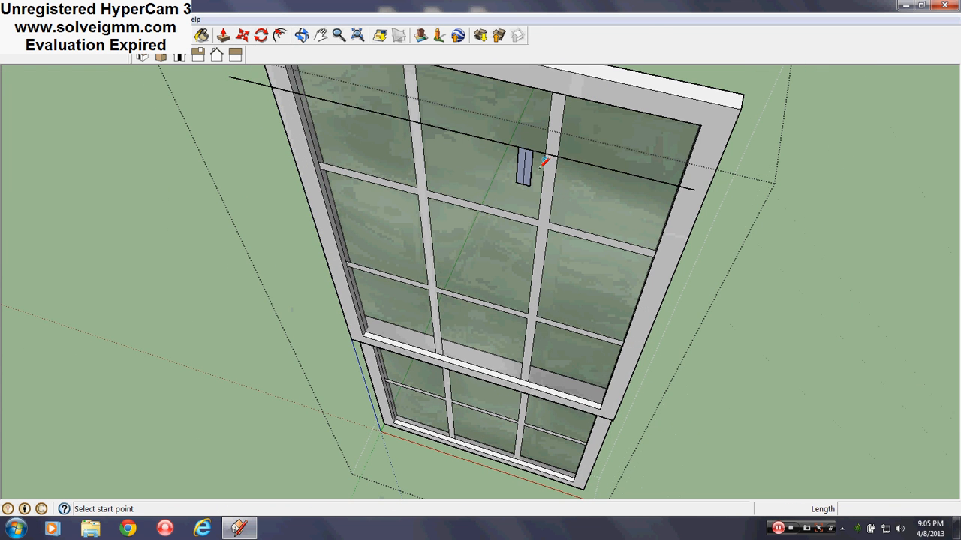
{"action": "left_click", "coordinate": [527, 150]}
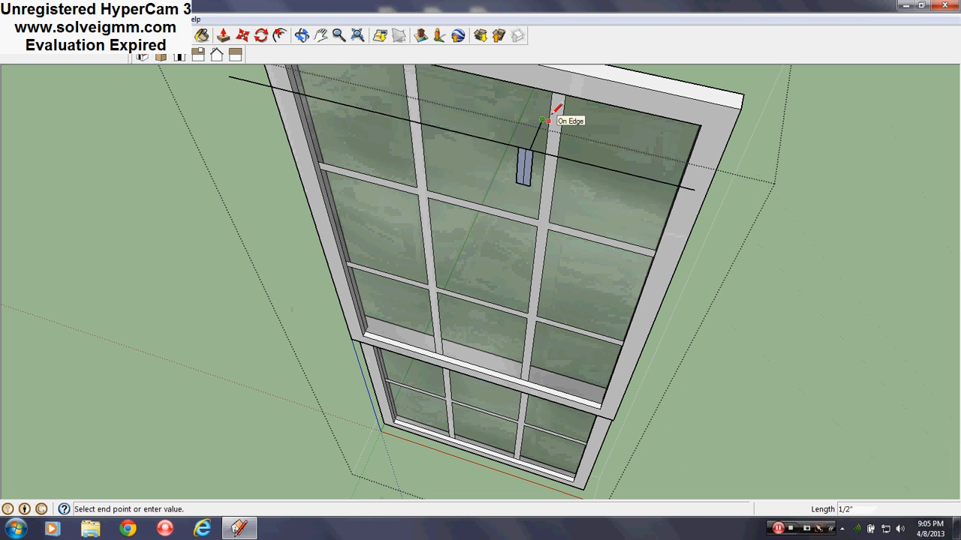
{"action": "left_click", "coordinate": [538, 127]}
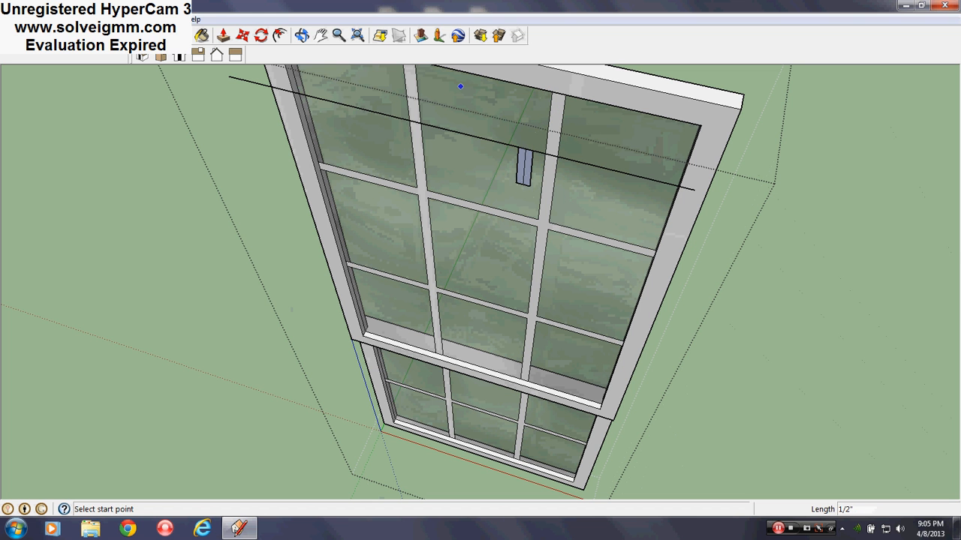
Erase the right hanging strip and the horizontal rod line in front of the window.
{"action": "key", "text": "e"}
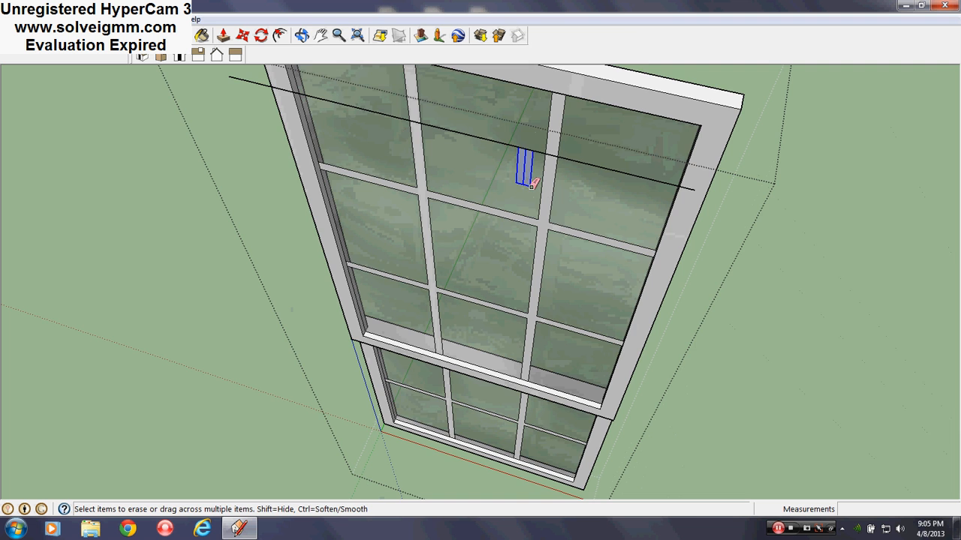
{"action": "left_click_drag", "start_coordinate": [531, 186], "coordinate": [532, 189]}
{"action": "scroll", "coordinate": [476, 240], "scroll_direction": "down", "scroll_amount": 5}
{"action": "mouse_move", "coordinate": [476, 240]}
{"action": "middle_mouse_down"}
{"action": "mouse_move", "coordinate": [543, 100]}
{"action": "mouse_move", "coordinate": [546, 71]}
{"action": "middle_mouse_up"}
{"action": "scroll", "coordinate": [469, 368], "scroll_direction": "down", "scroll_amount": 5}
{"action": "scroll", "coordinate": [501, 195], "scroll_direction": "up", "scroll_amount": 5}
{"action": "mouse_move", "coordinate": [503, 194]}
{"action": "middle_mouse_down"}
{"action": "mouse_move", "coordinate": [513, 143]}
{"action": "mouse_move", "coordinate": [639, 349]}
{"action": "middle_mouse_up"}
{"action": "scroll", "coordinate": [493, 232], "scroll_direction": "down", "scroll_amount": 3}
{"action": "scroll", "coordinate": [528, 117], "scroll_direction": "up", "scroll_amount": 1}
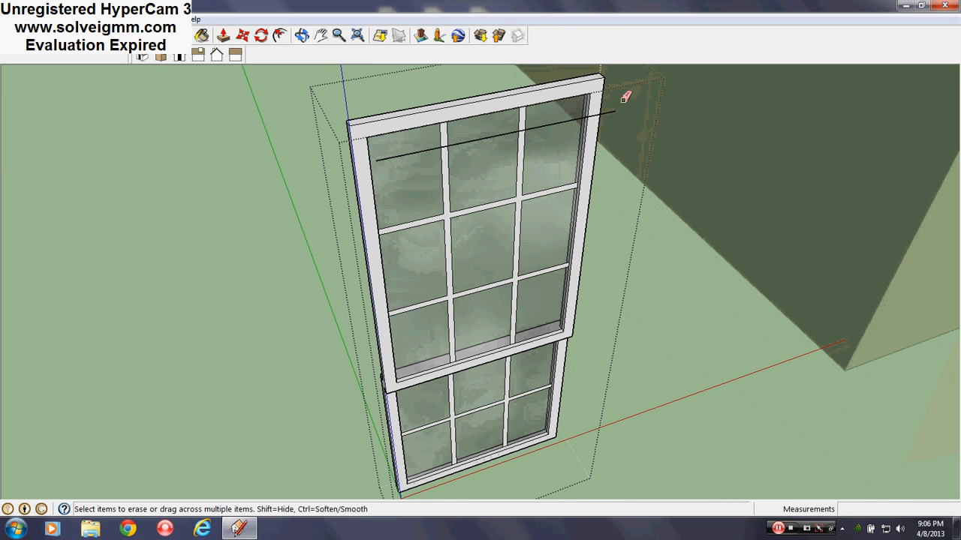
{"action": "left_click_drag", "start_coordinate": [625, 98], "coordinate": [590, 144]}
{"action": "mouse_move", "coordinate": [590, 144]}
{"action": "middle_mouse_down"}
{"action": "mouse_move", "coordinate": [475, 161]}
{"action": "mouse_move", "coordinate": [449, 237]}
{"action": "middle_mouse_up"}
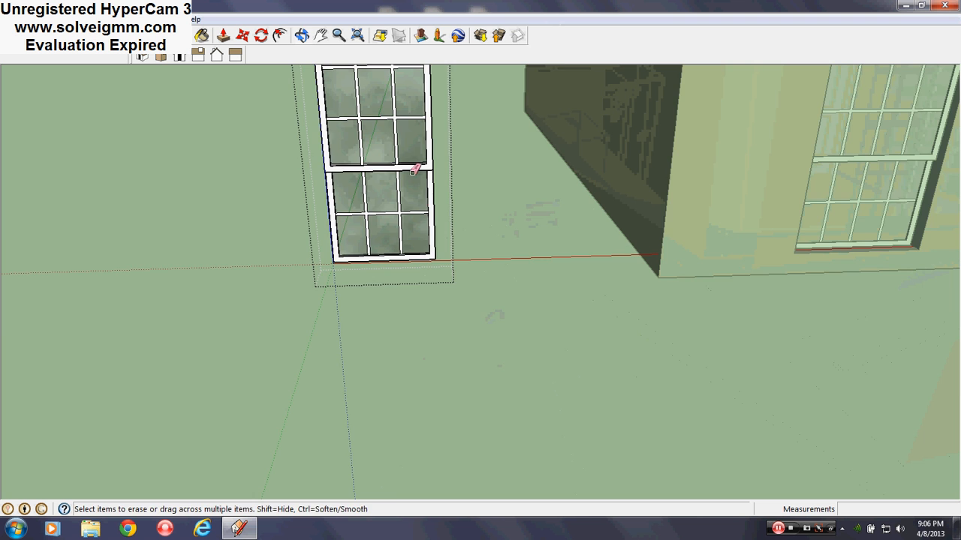
Select the full height of the window's right vertical bar and move it .5 inch left along the red axis.
{"action": "middle_click_drag", "start_coordinate": [412, 173], "coordinate": [509, 347], "text": "shift"}
{"action": "scroll", "coordinate": [478, 278], "scroll_direction": "up", "scroll_amount": 3}
{"action": "mouse_move", "coordinate": [478, 279]}
{"action": "middle_mouse_down"}
{"action": "mouse_move", "coordinate": [476, 208]}
{"action": "mouse_move", "coordinate": [473, 282]}
{"action": "middle_mouse_up"}
{"action": "middle_click_drag", "start_coordinate": [474, 282], "coordinate": [475, 241]}
{"action": "middle_click_drag", "start_coordinate": [474, 241], "coordinate": [470, 308], "text": "shift"}
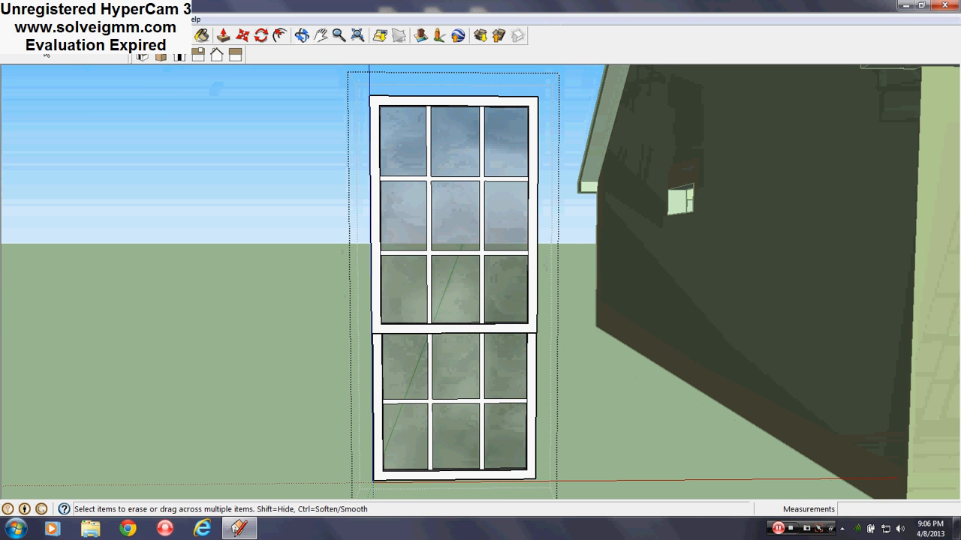
{"action": "key", "text": "space"}
{"action": "left_click_drag", "start_coordinate": [461, 484], "coordinate": [503, 69]}
{"action": "left_click", "coordinate": [243, 35]}
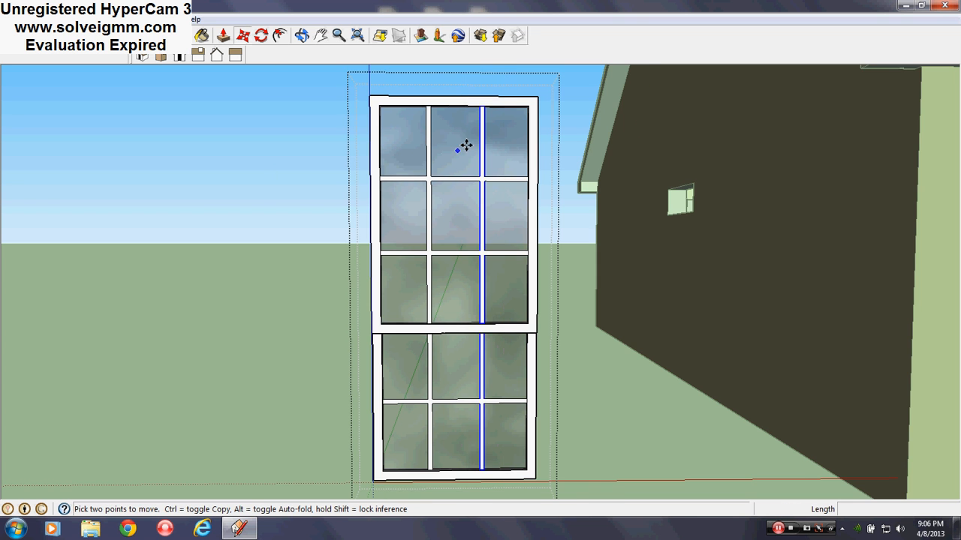
{"action": "scroll", "coordinate": [487, 144], "scroll_direction": "up", "scroll_amount": 3}
{"action": "left_click", "coordinate": [488, 142]}
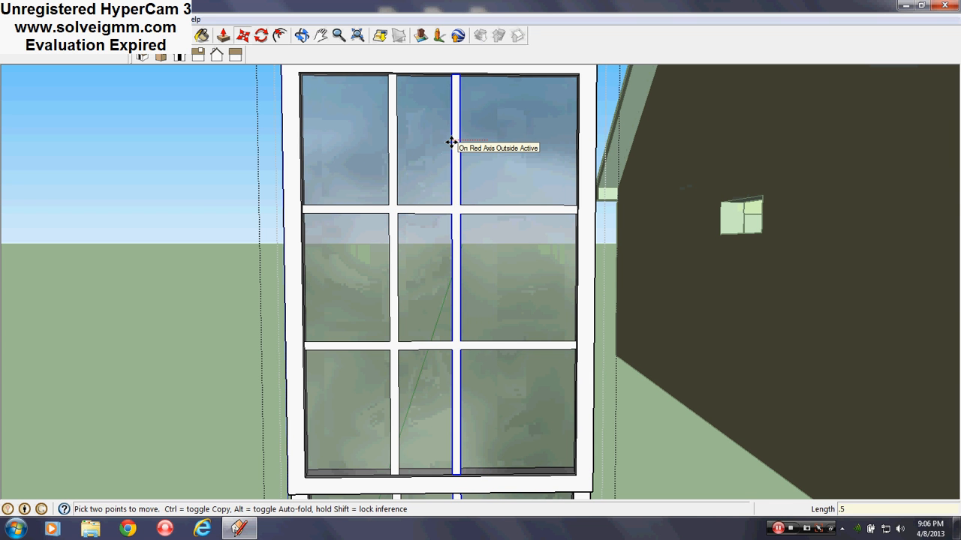
{"action": "type", "text": ".5"}
{"action": "key", "text": "Return"}
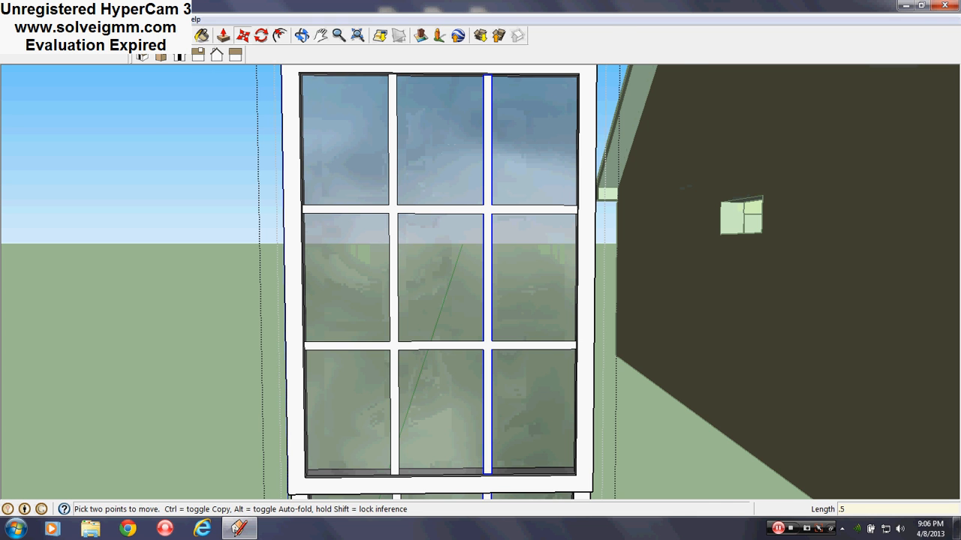
Measure the widths of the left, middle and right panes along the window's upper horizontal bar.
{"action": "key", "text": "l"}
{"action": "scroll", "coordinate": [421, 158], "scroll_direction": "up", "scroll_amount": 2}
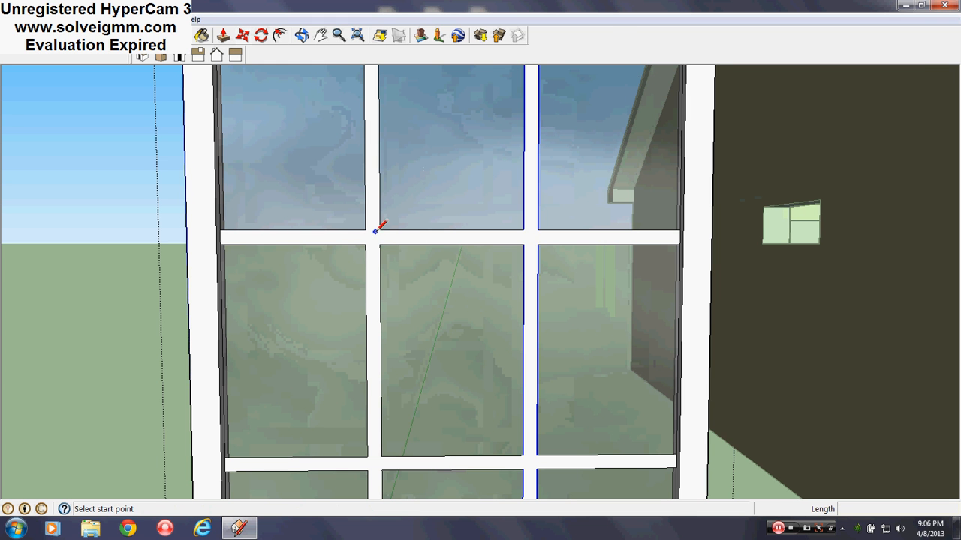
{"action": "left_click", "coordinate": [365, 228]}
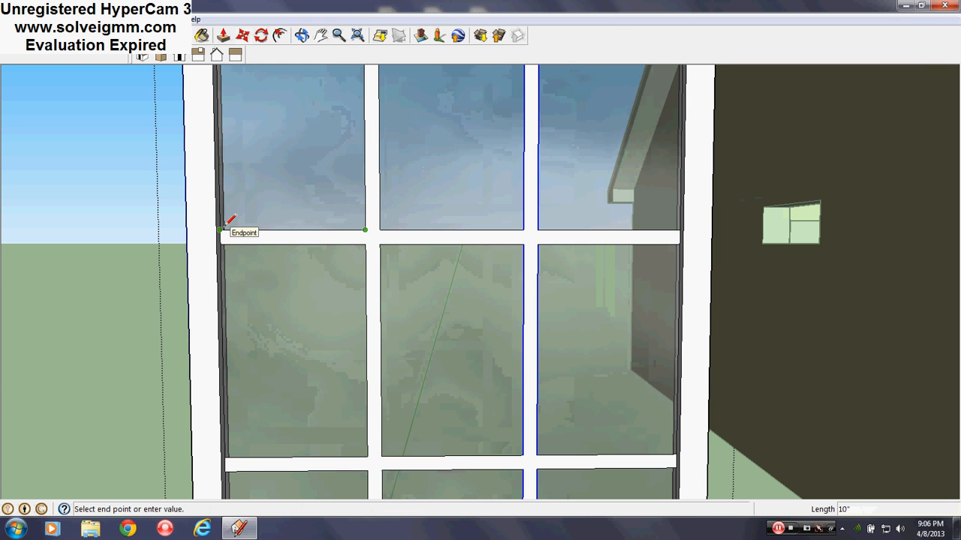
{"action": "left_click", "coordinate": [223, 229]}
{"action": "left_click", "coordinate": [379, 228]}
{"action": "left_click", "coordinate": [523, 230]}
{"action": "left_click", "coordinate": [537, 231]}
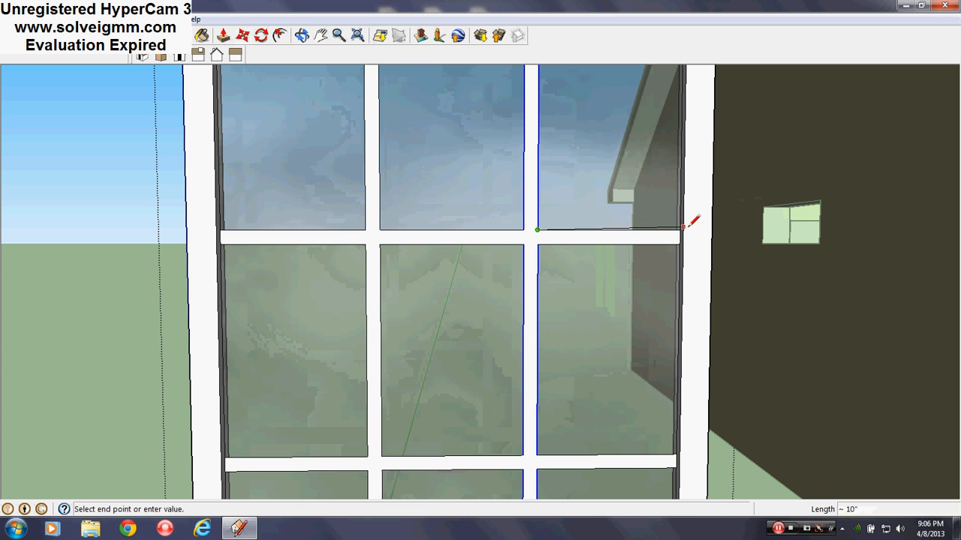
{"action": "left_click", "coordinate": [680, 229]}
Close the window group to leave group editing.
{"action": "scroll", "coordinate": [408, 313], "scroll_direction": "down", "scroll_amount": 10}
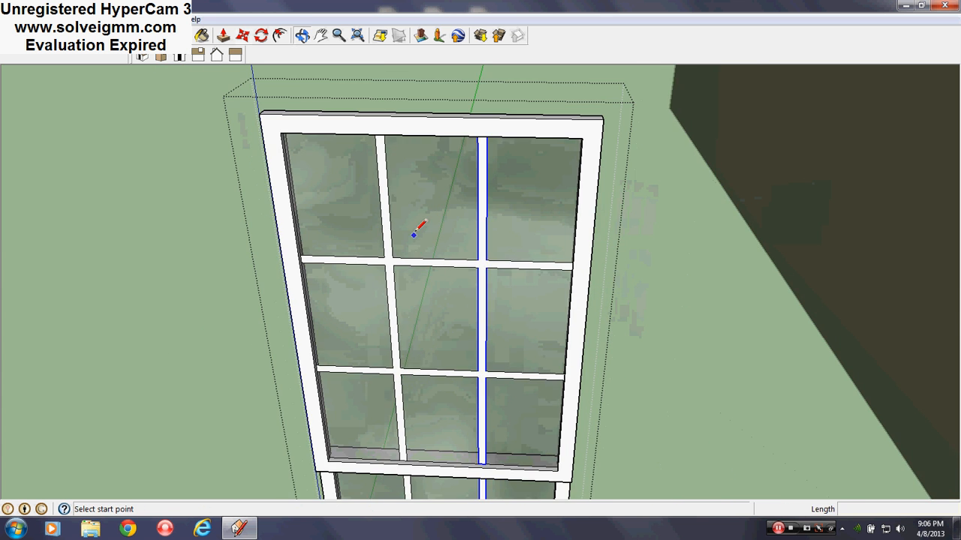
{"action": "middle_click_drag", "start_coordinate": [408, 313], "coordinate": [447, 279]}
{"action": "right_click", "coordinate": [534, 306]}
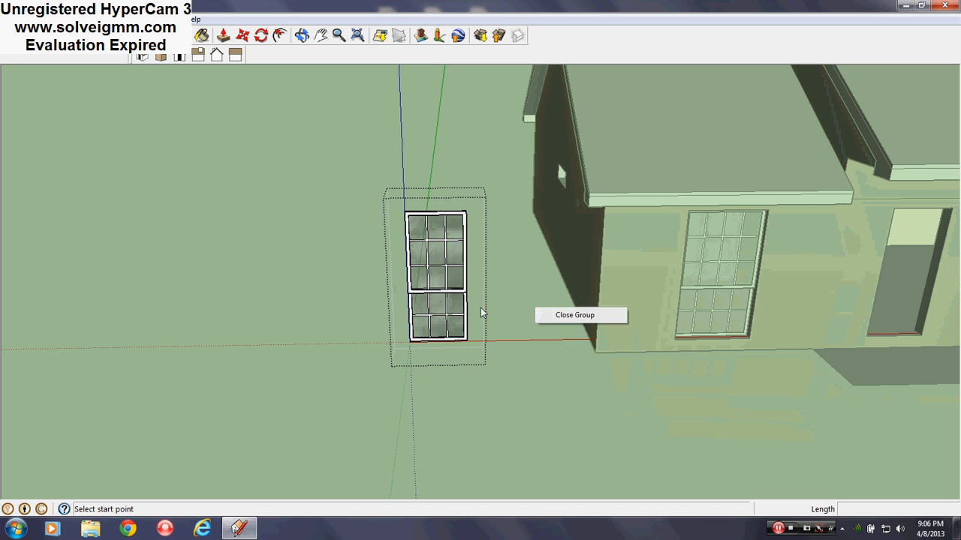
{"action": "left_click", "coordinate": [481, 309]}
{"action": "right_click", "coordinate": [506, 316]}
{"action": "left_click", "coordinate": [545, 323]}
Move the window group by its lower-right corner into the empty brick wall opening, at the midpoint of the sill's side edge.
{"action": "scroll", "coordinate": [450, 295], "scroll_direction": "up", "scroll_amount": 5}
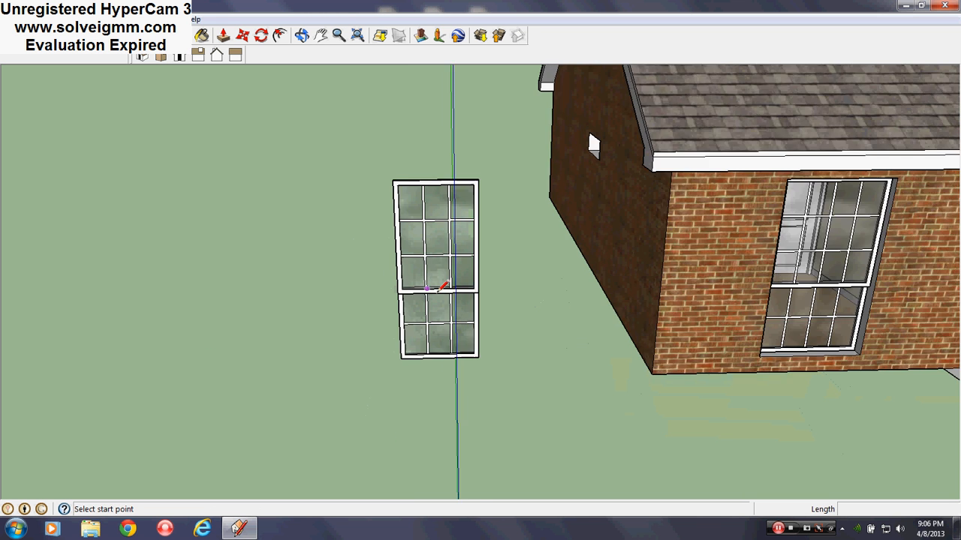
{"action": "right_click", "coordinate": [465, 321]}
{"action": "left_click", "coordinate": [246, 35]}
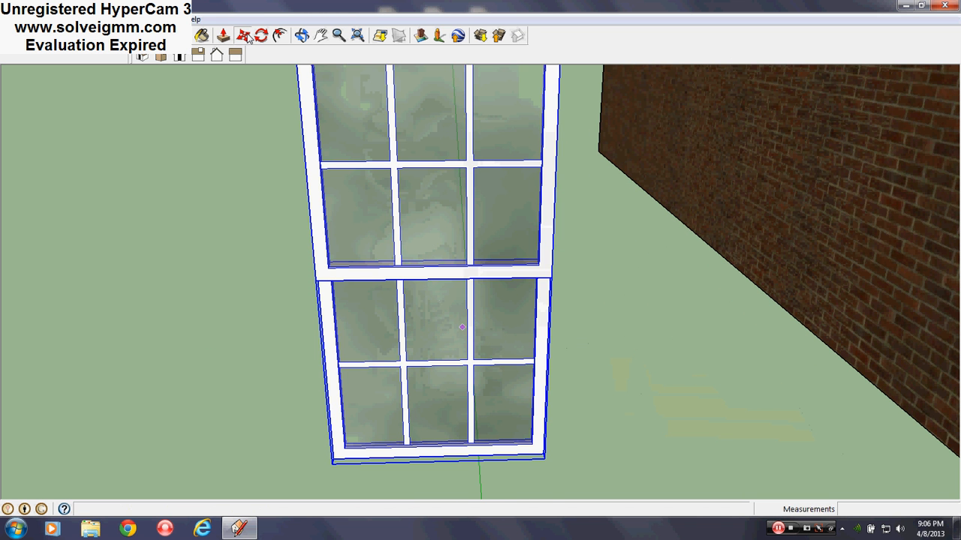
{"action": "left_click", "coordinate": [546, 457]}
{"action": "scroll", "coordinate": [268, 328], "scroll_direction": "down", "scroll_amount": 7}
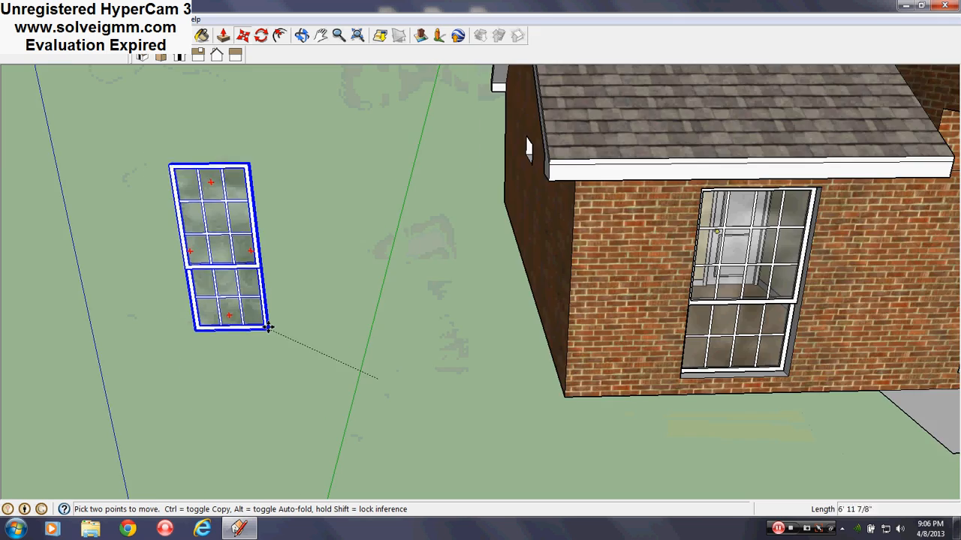
{"action": "scroll", "coordinate": [792, 304], "scroll_direction": "up", "scroll_amount": 4}
{"action": "scroll", "coordinate": [669, 400], "scroll_direction": "up", "scroll_amount": 5}
{"action": "middle_click_drag", "start_coordinate": [707, 390], "coordinate": [768, 403]}
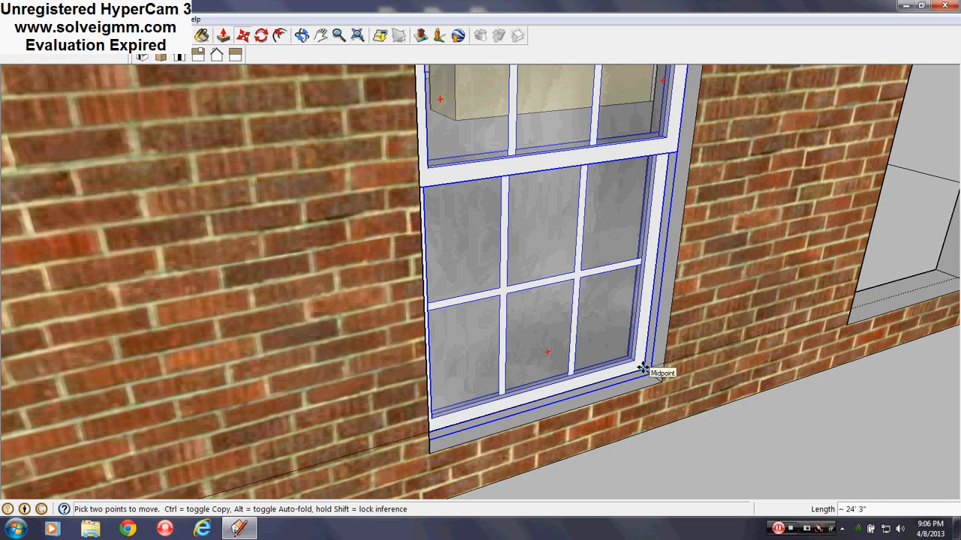
{"action": "left_click", "coordinate": [644, 367]}
{"action": "left_click", "coordinate": [625, 335]}
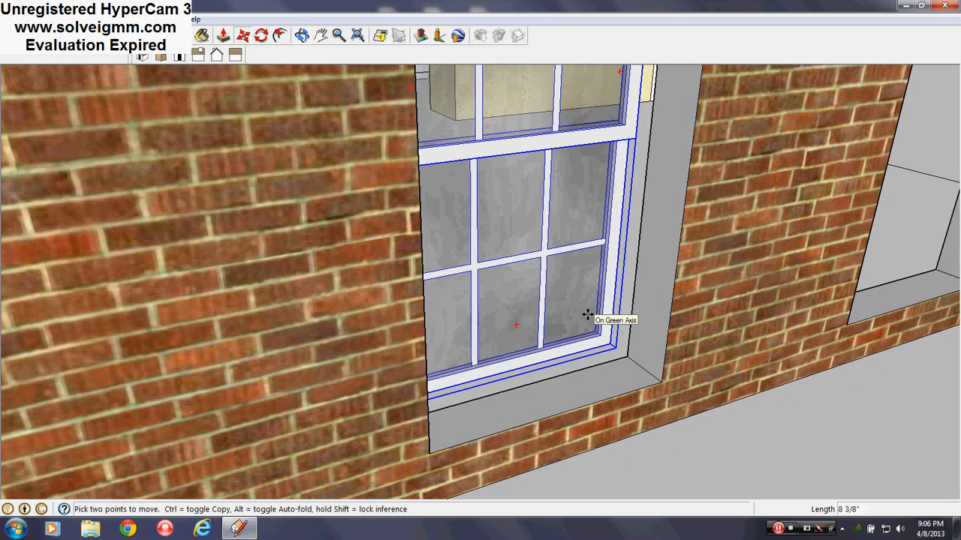
Convert the window group placed in the brick wall opening into a component.
{"action": "scroll", "coordinate": [585, 318], "scroll_direction": "down", "scroll_amount": 5}
{"action": "middle_click_drag", "start_coordinate": [586, 317], "coordinate": [542, 319]}
{"action": "scroll", "coordinate": [542, 319], "scroll_direction": "up", "scroll_amount": 3}
{"action": "right_click", "coordinate": [504, 257]}
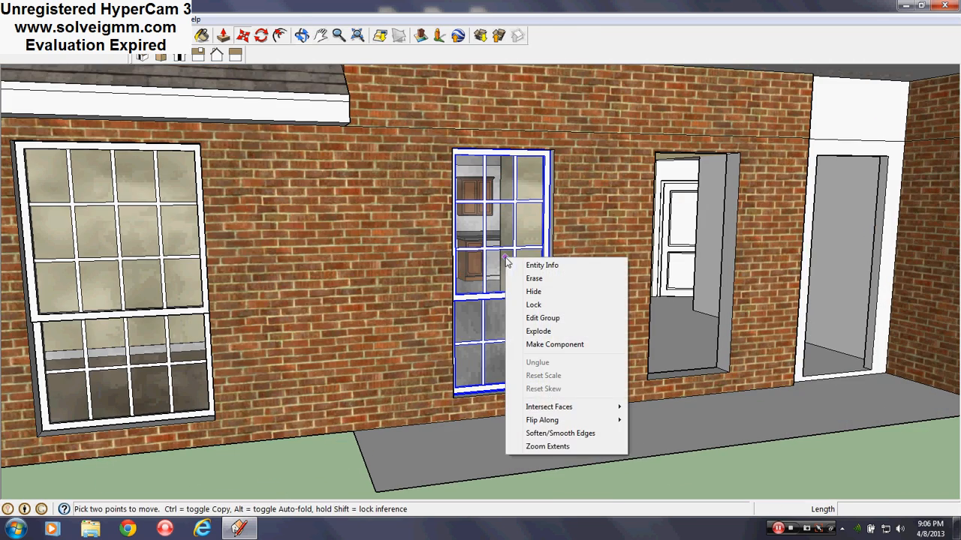
{"action": "left_click", "coordinate": [559, 345]}
{"action": "right_click", "coordinate": [522, 274]}
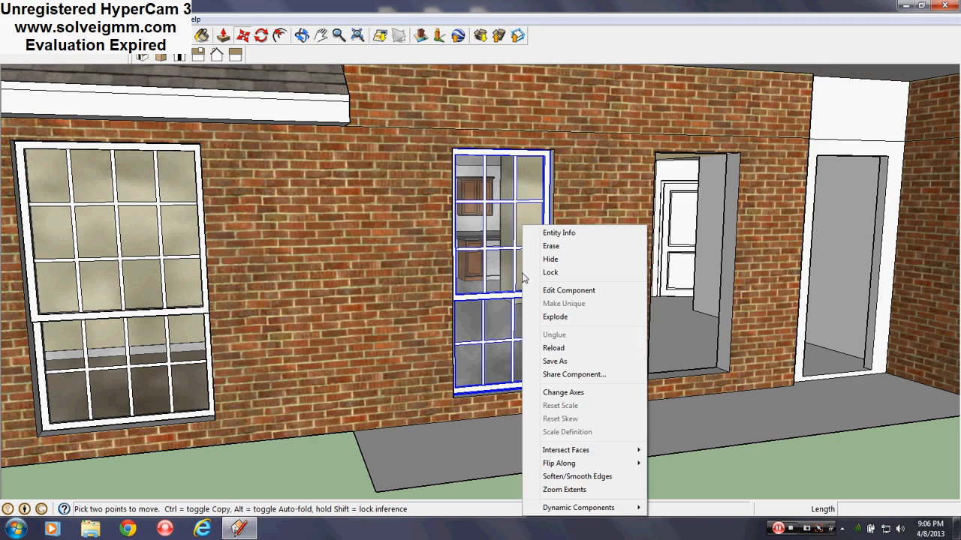
{"action": "left_click", "coordinate": [509, 331]}
Copy the window component by its lower corner 6' 3" over into the empty brick wall opening beside the front door.
{"action": "scroll", "coordinate": [550, 408], "scroll_direction": "up", "scroll_amount": 5}
{"action": "middle_click_drag", "start_coordinate": [568, 371], "coordinate": [601, 418]}
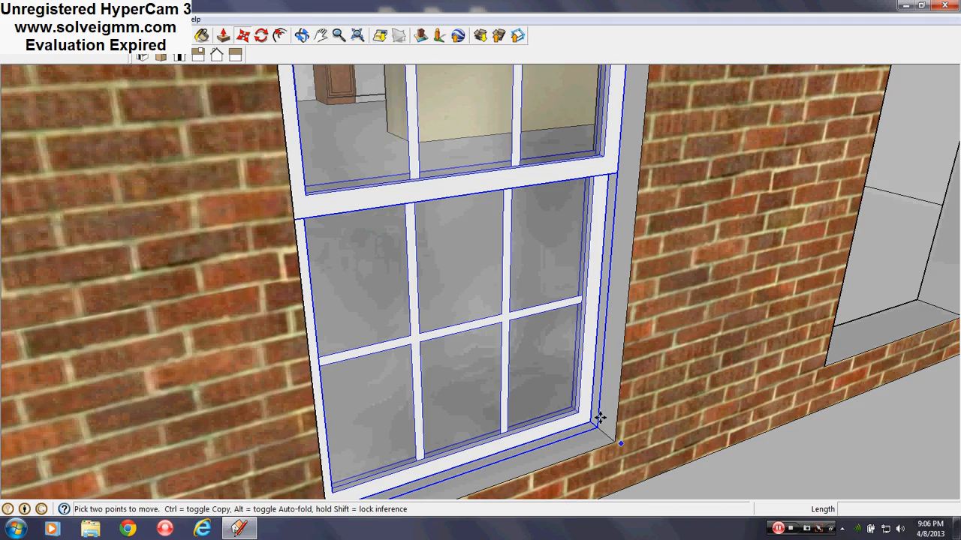
{"action": "key", "text": "ctrl"}
{"action": "left_click", "coordinate": [592, 422]}
{"action": "middle_click_drag", "start_coordinate": [694, 357], "coordinate": [355, 457], "text": "shift"}
{"action": "left_click", "coordinate": [700, 377]}
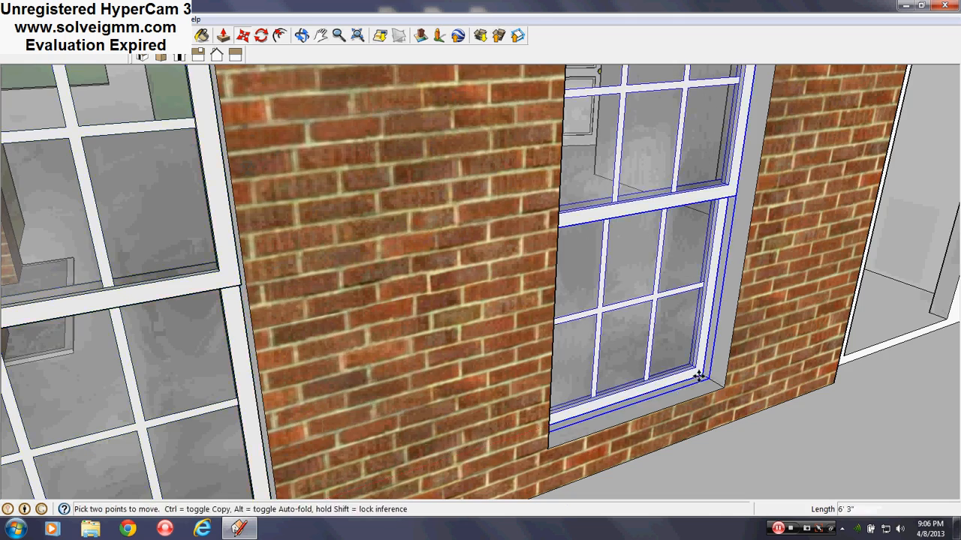
Clear the selection and examine the house's front facade with the windows placed in all its openings.
{"action": "scroll", "coordinate": [685, 397], "scroll_direction": "down", "scroll_amount": 4}
{"action": "middle_click_drag", "start_coordinate": [684, 397], "coordinate": [468, 333]}
{"action": "scroll", "coordinate": [479, 388], "scroll_direction": "down", "scroll_amount": 5}
{"action": "scroll", "coordinate": [488, 342], "scroll_direction": "down", "scroll_amount": 2}
{"action": "scroll", "coordinate": [488, 342], "scroll_direction": "up", "scroll_amount": 4}
{"action": "scroll", "coordinate": [467, 333], "scroll_direction": "down", "scroll_amount": 3}
{"action": "scroll", "coordinate": [373, 304], "scroll_direction": "up", "scroll_amount": 4}
{"action": "middle_click_drag", "start_coordinate": [373, 305], "coordinate": [366, 293]}
{"action": "scroll", "coordinate": [366, 293], "scroll_direction": "down", "scroll_amount": 4}
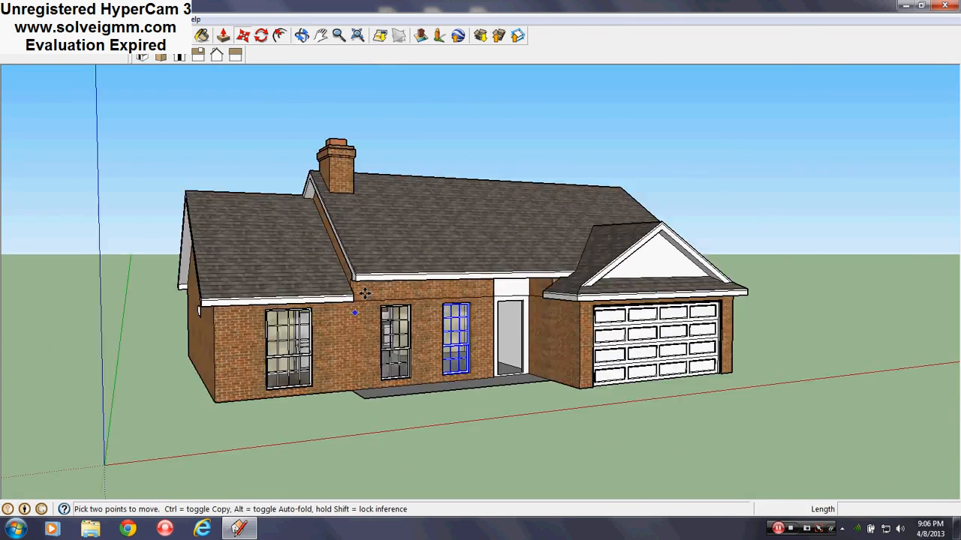
{"action": "scroll", "coordinate": [381, 236], "scroll_direction": "up", "scroll_amount": 4}
{"action": "middle_click_drag", "start_coordinate": [381, 236], "coordinate": [386, 221]}
{"action": "left_click", "coordinate": [187, 139]}
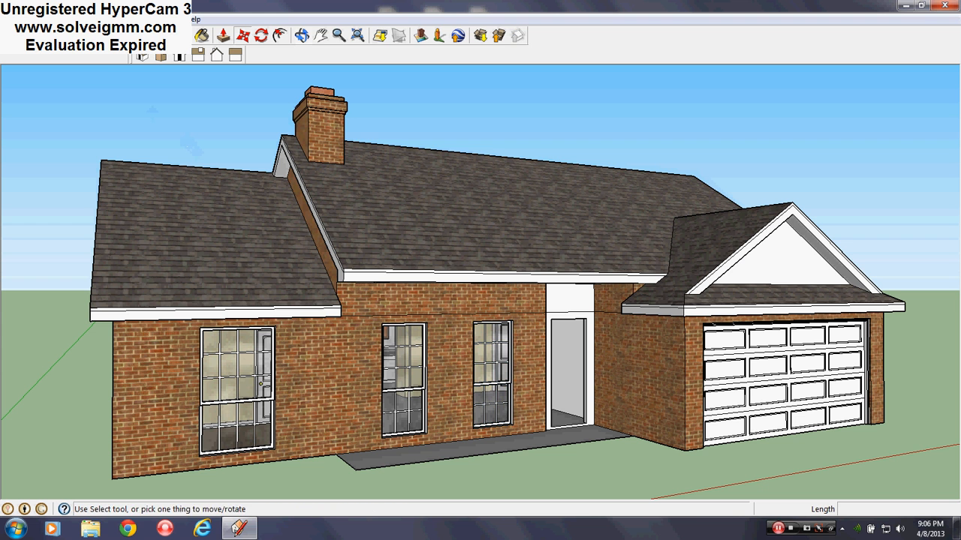
Save the house model.
{"action": "left_click", "coordinate": [65, 35]}
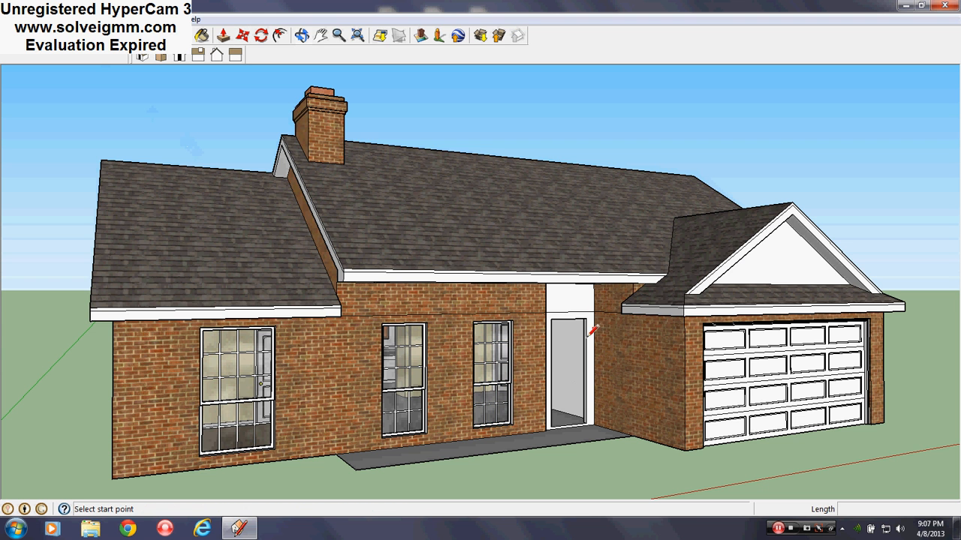
{"action": "middle_click_drag", "start_coordinate": [584, 386], "coordinate": [447, 294]}
{"action": "scroll", "coordinate": [445, 297], "scroll_direction": "down", "scroll_amount": 2}
{"action": "middle_click_drag", "start_coordinate": [588, 352], "coordinate": [420, 377]}
{"action": "scroll", "coordinate": [410, 341], "scroll_direction": "down", "scroll_amount": 2}
{"action": "scroll", "coordinate": [404, 455], "scroll_direction": "up", "scroll_amount": 3}
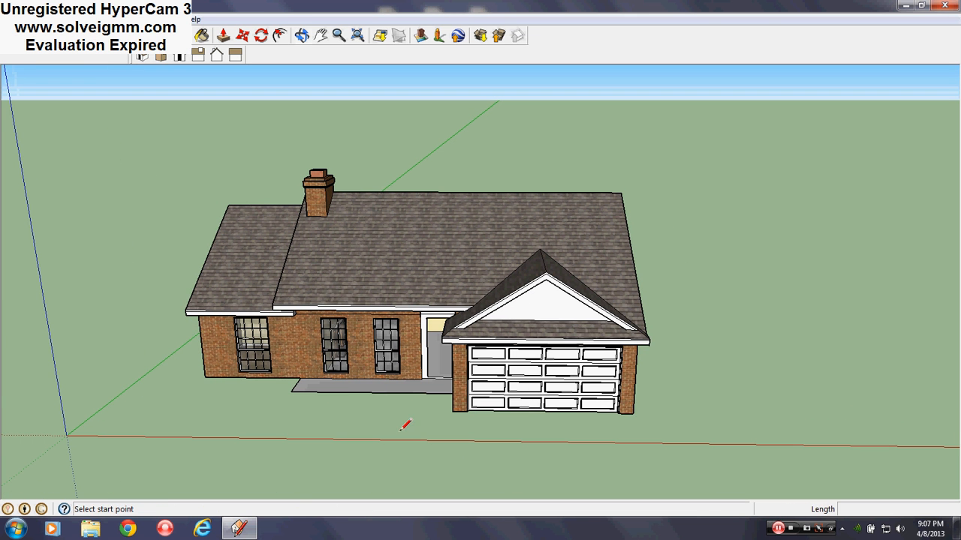
{"action": "left_click", "coordinate": [10, 20]}
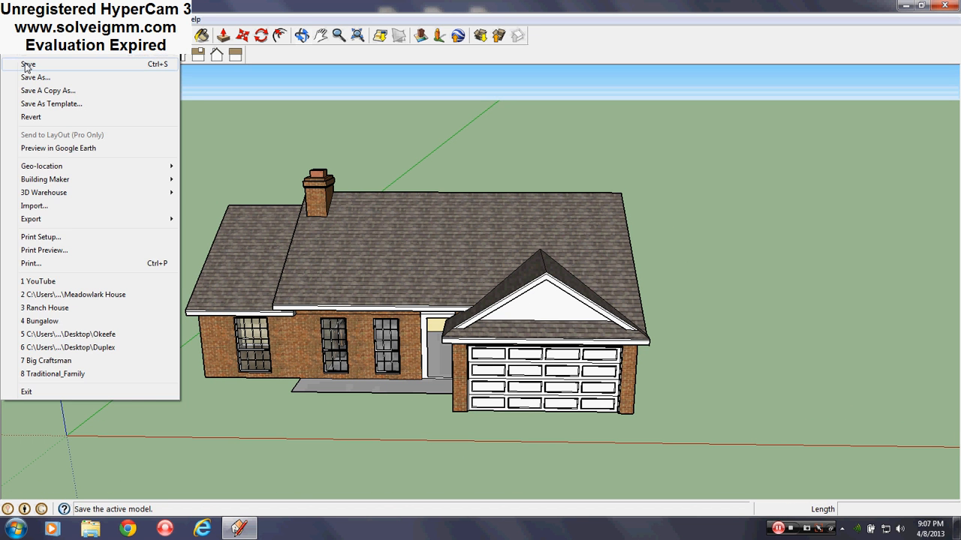
{"action": "left_click", "coordinate": [28, 64]}
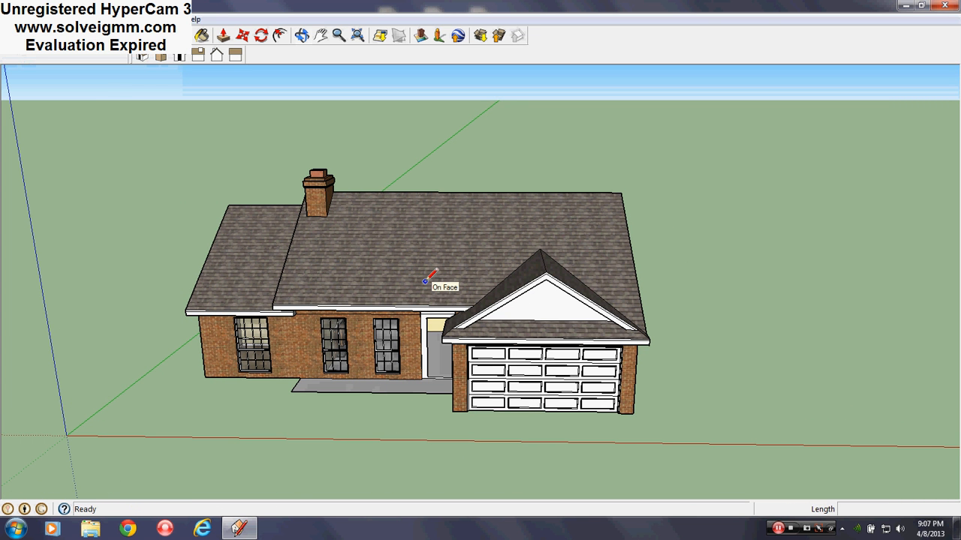
Search the 3D Warehouse for "google door jamb".
{"action": "scroll", "coordinate": [508, 350], "scroll_direction": "up", "scroll_amount": 2}
{"action": "middle_click_drag", "start_coordinate": [508, 350], "coordinate": [575, 338]}
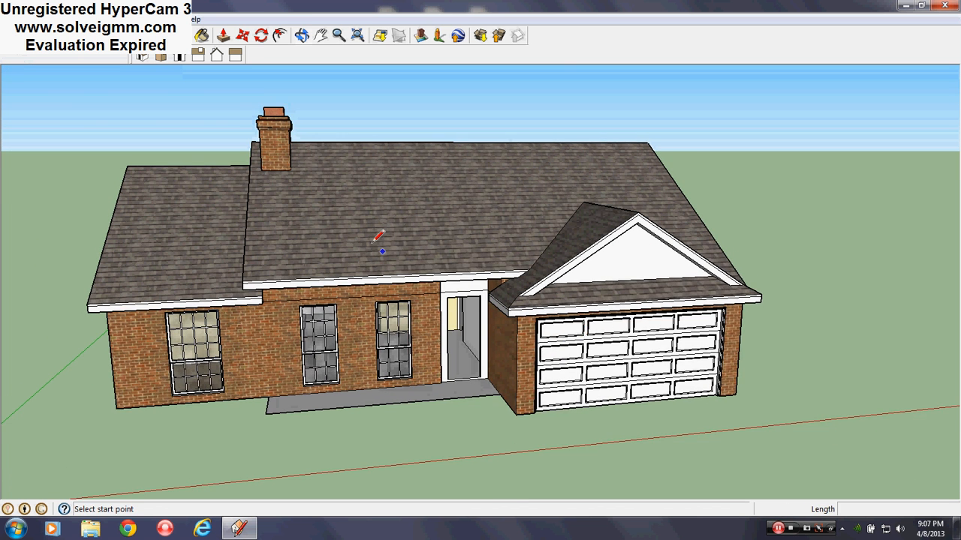
{"action": "scroll", "coordinate": [373, 244], "scroll_direction": "up", "scroll_amount": 1}
{"action": "middle_click_drag", "start_coordinate": [373, 244], "coordinate": [375, 246]}
{"action": "key", "text": "l"}
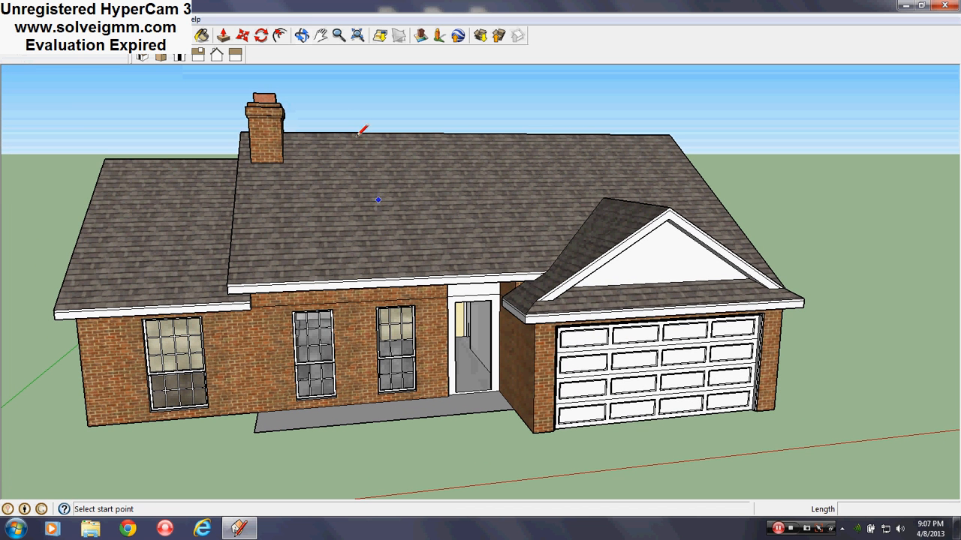
{"action": "left_click", "coordinate": [481, 36]}
{"action": "left_click", "coordinate": [295, 160]}
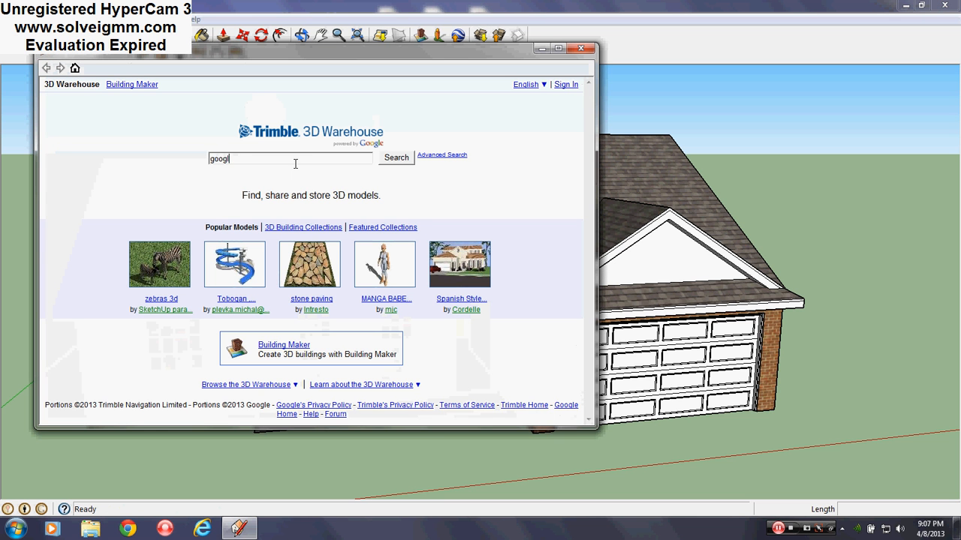
{"action": "type", "text": "google door jamb"}
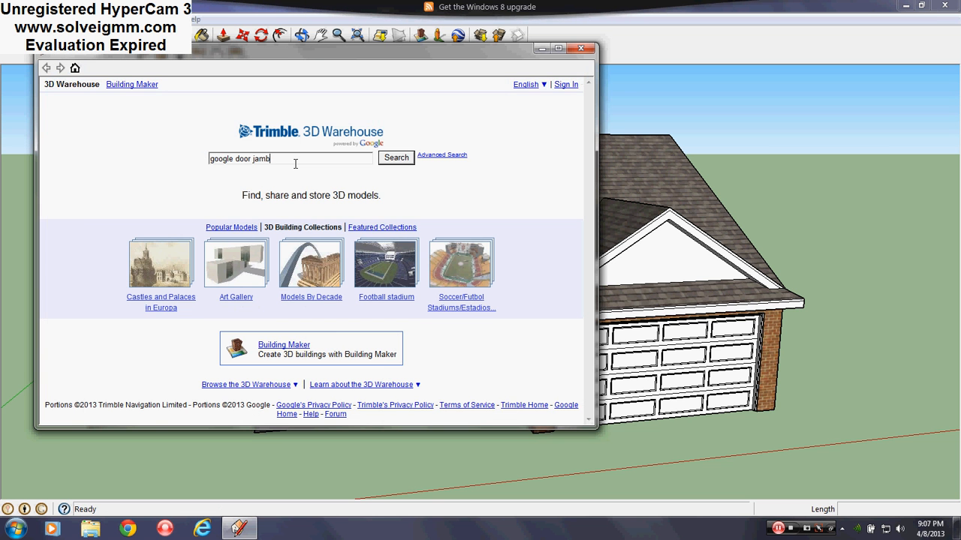
{"action": "key", "text": "Return"}
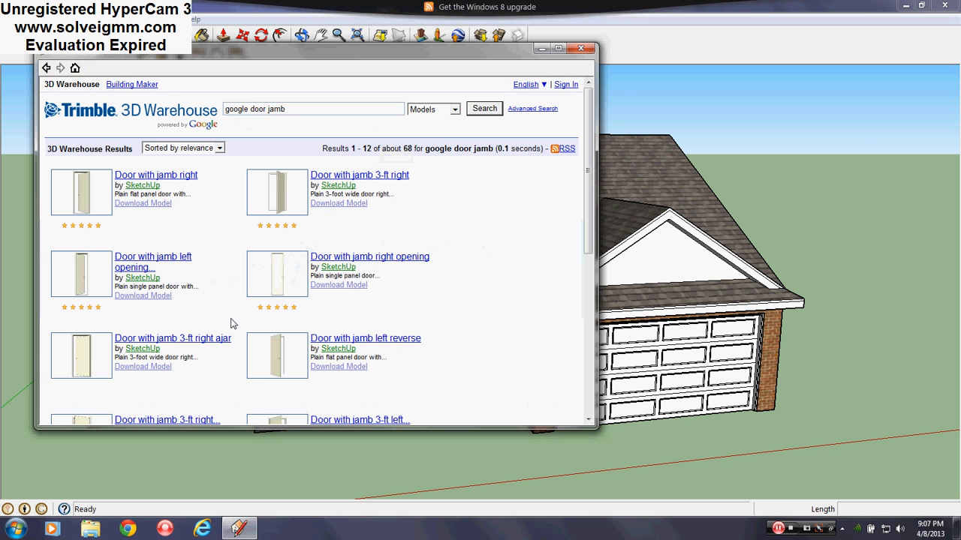
Download the "Door with jamb 3-ft right ajar" model from the search results and load it directly into the house model.
{"action": "scroll", "coordinate": [225, 345], "scroll_direction": "down", "scroll_amount": 5}
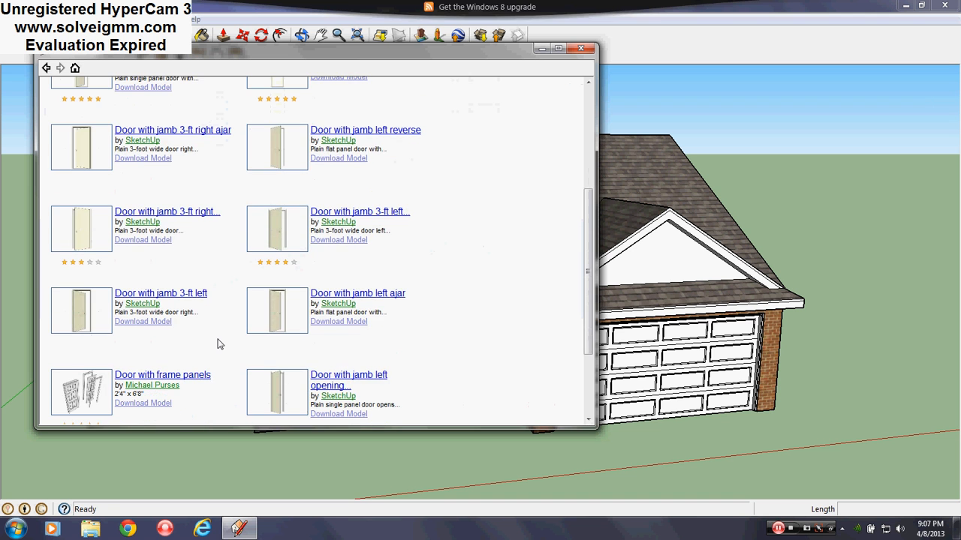
{"action": "scroll", "coordinate": [222, 253], "scroll_direction": "up", "scroll_amount": 5}
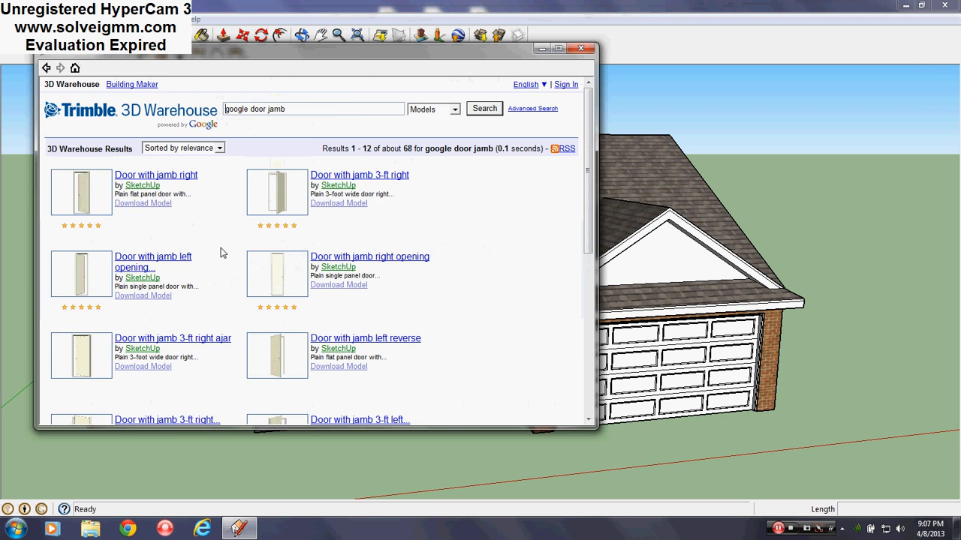
{"action": "scroll", "coordinate": [203, 225], "scroll_direction": "down", "scroll_amount": 1}
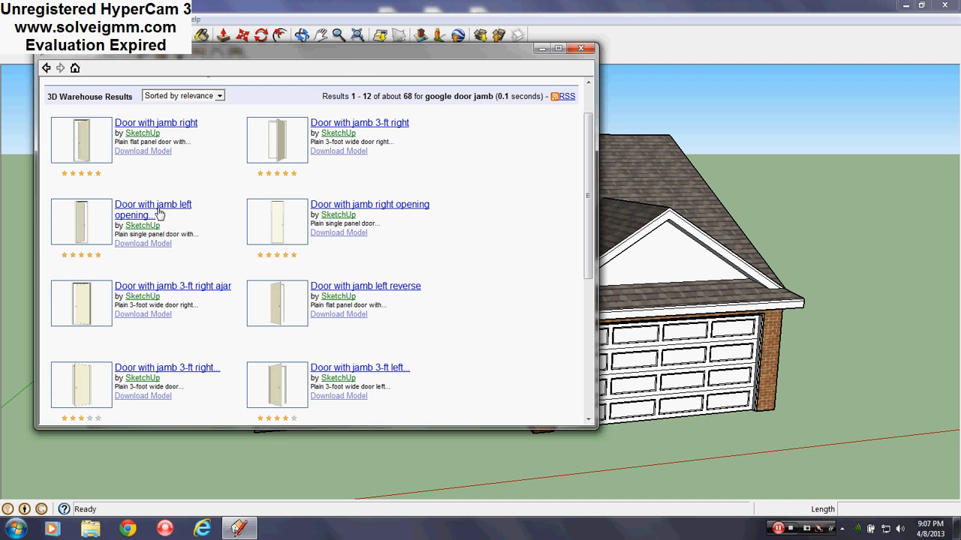
{"action": "scroll", "coordinate": [177, 217], "scroll_direction": "down", "scroll_amount": 2}
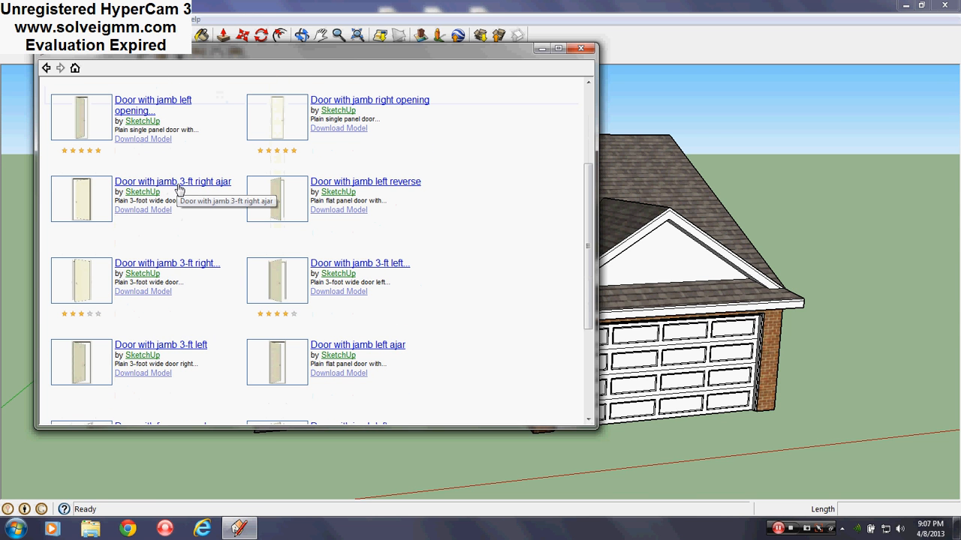
{"action": "left_click", "coordinate": [179, 186]}
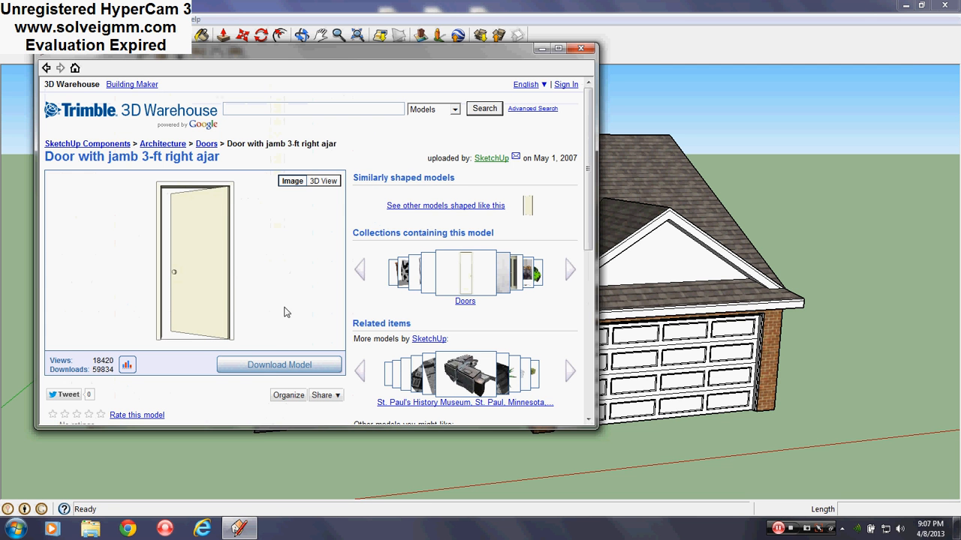
{"action": "left_click", "coordinate": [275, 366]}
{"action": "left_click", "coordinate": [304, 268]}
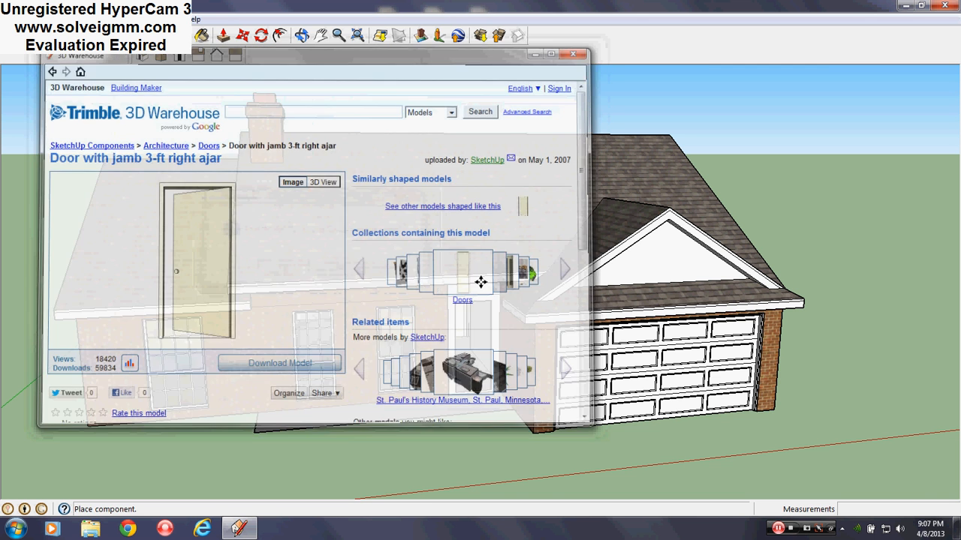
Place the downloaded door component on the ground in front of the house's entrance.
{"action": "middle_click_drag", "start_coordinate": [601, 226], "coordinate": [544, 281]}
{"action": "scroll", "coordinate": [522, 217], "scroll_direction": "down", "scroll_amount": 3}
{"action": "scroll", "coordinate": [521, 218], "scroll_direction": "down", "scroll_amount": 3}
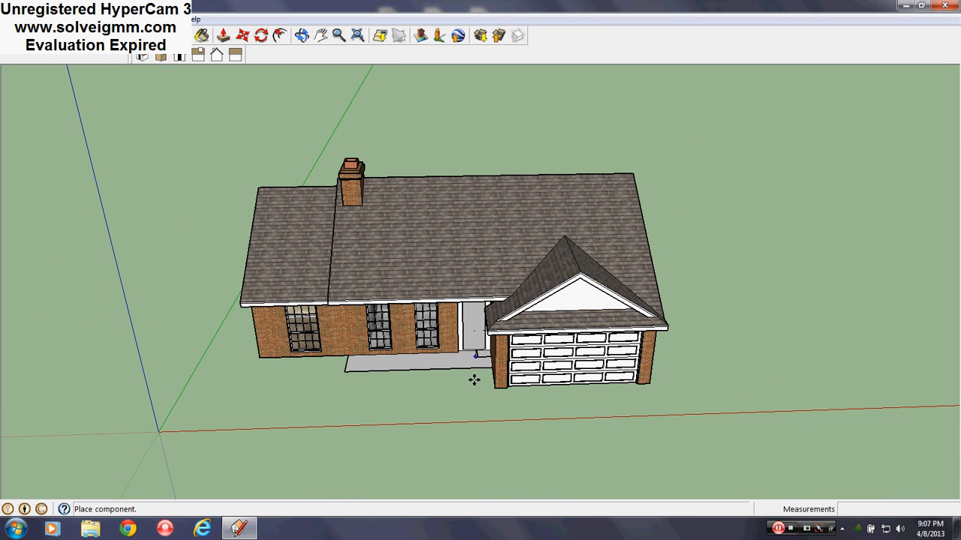
{"action": "left_click", "coordinate": [459, 411]}
Rotate the door component 90 degrees about its bottom corner so it stands upright.
{"action": "key", "text": "m"}
{"action": "scroll", "coordinate": [466, 409], "scroll_direction": "up", "scroll_amount": 3}
{"action": "scroll", "coordinate": [467, 409], "scroll_direction": "up", "scroll_amount": 5}
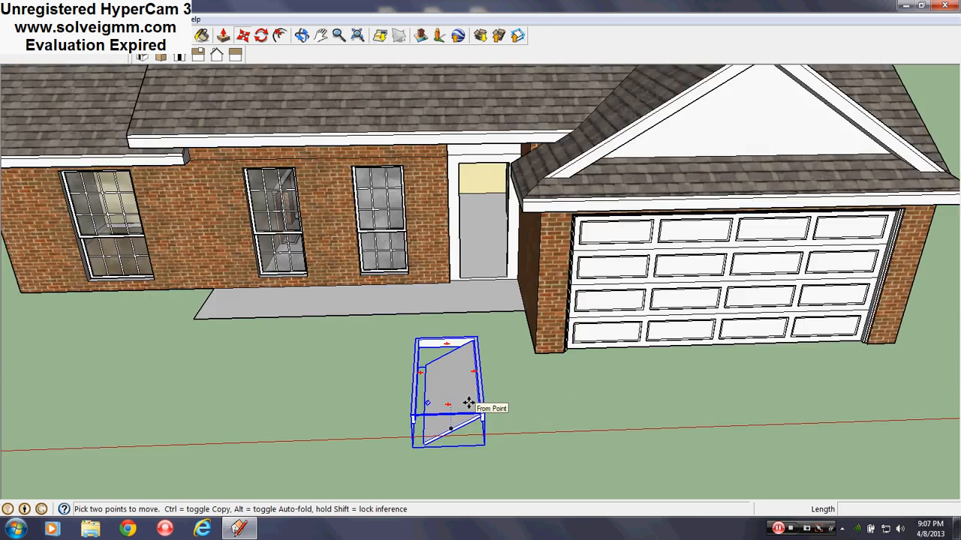
{"action": "middle_click_drag", "start_coordinate": [467, 404], "coordinate": [672, 396]}
{"action": "key", "text": "q"}
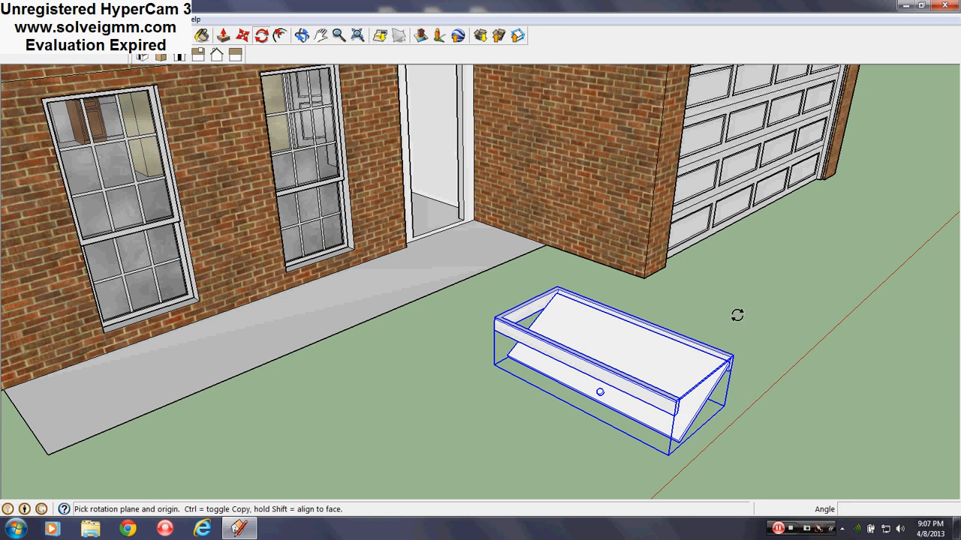
{"action": "left_click", "coordinate": [673, 414]}
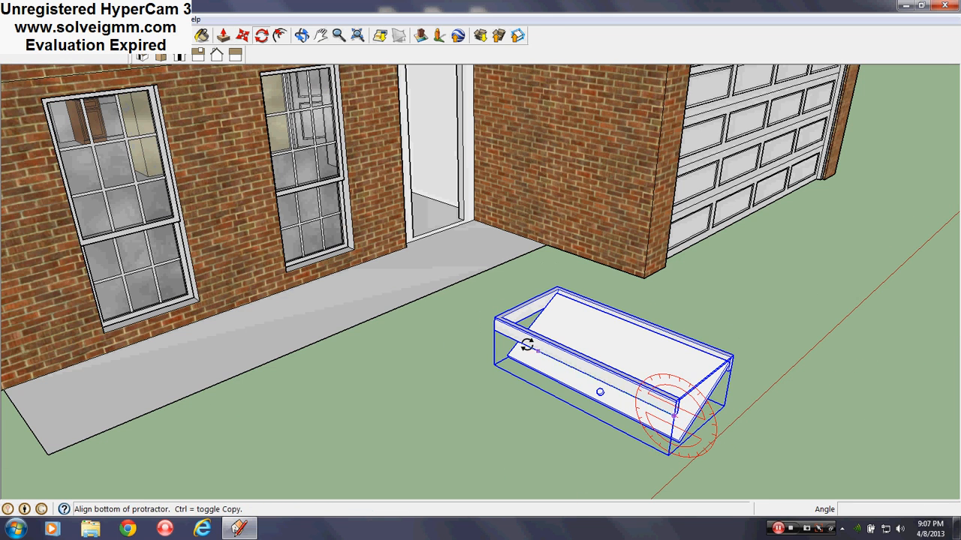
{"action": "left_click", "coordinate": [492, 328]}
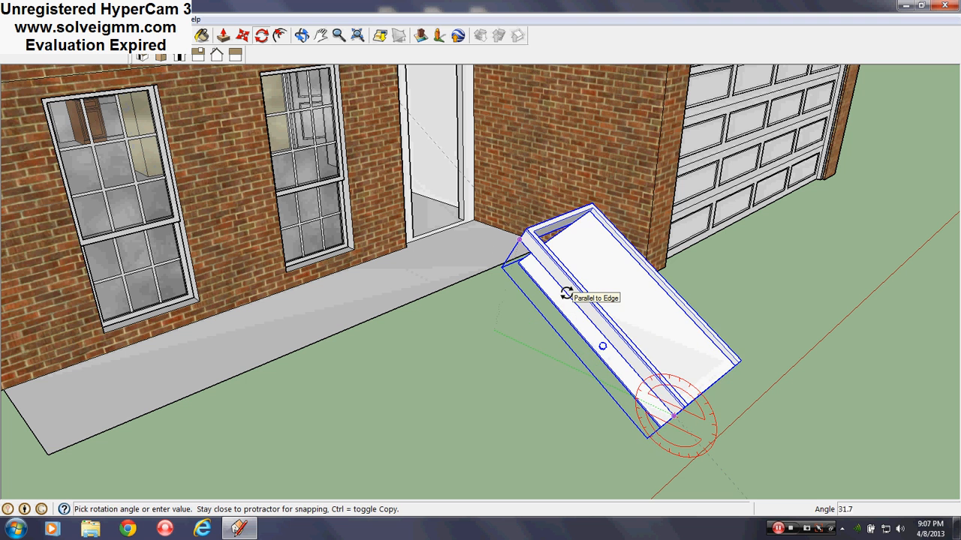
{"action": "left_click", "coordinate": [566, 293]}
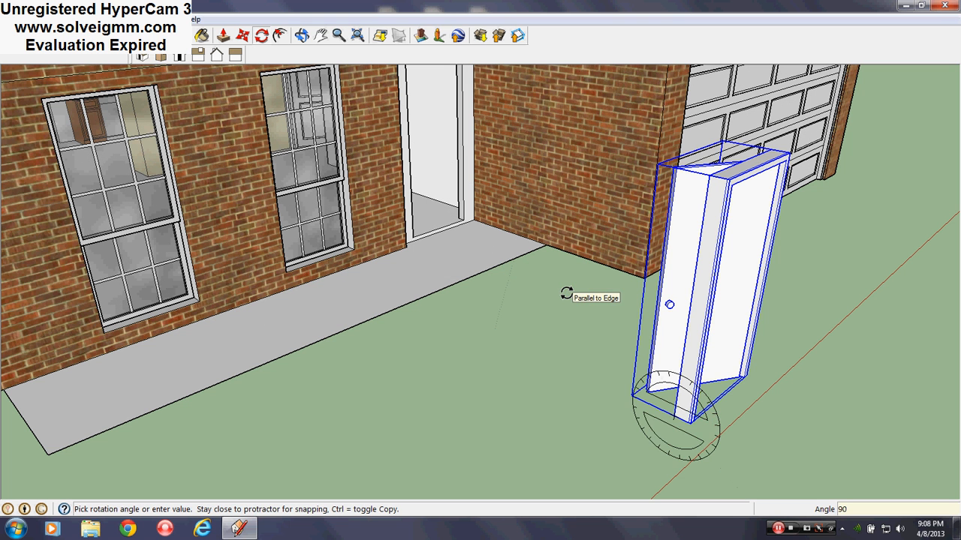
Open the door component for editing, select all the connected jamb geometry and delete it, keeping the door slab.
{"action": "key", "text": "l"}
{"action": "middle_click_drag", "start_coordinate": [420, 285], "coordinate": [234, 275]}
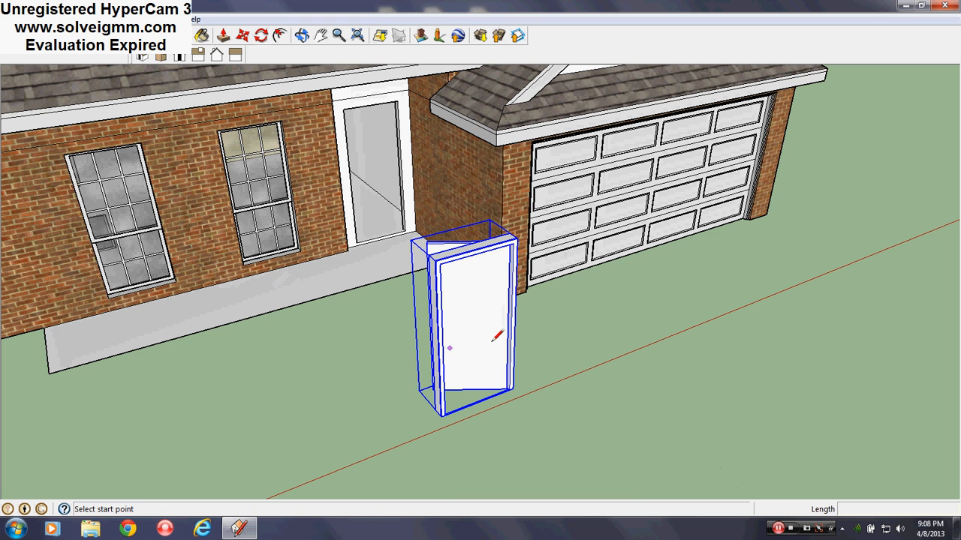
{"action": "right_click", "coordinate": [515, 226]}
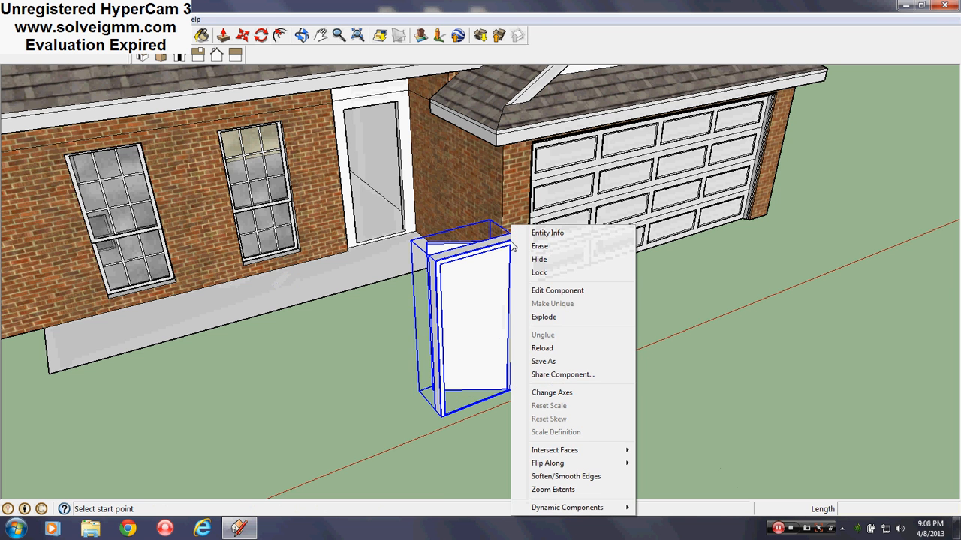
{"action": "left_click", "coordinate": [555, 288]}
{"action": "right_click", "coordinate": [515, 227]}
{"action": "mouse_move", "coordinate": [561, 291]}
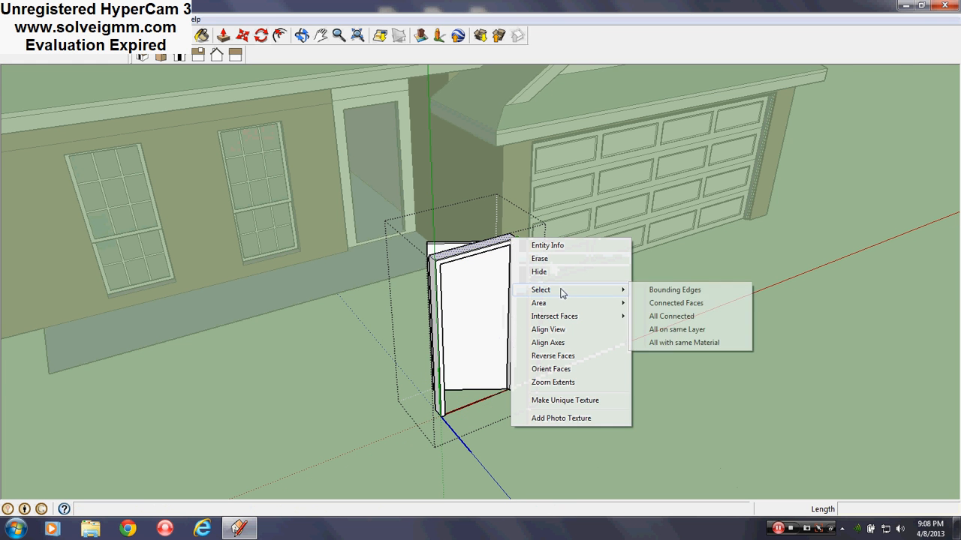
{"action": "left_click", "coordinate": [667, 313]}
{"action": "scroll", "coordinate": [461, 264], "scroll_direction": "up", "scroll_amount": 3}
{"action": "key", "text": "Delete"}
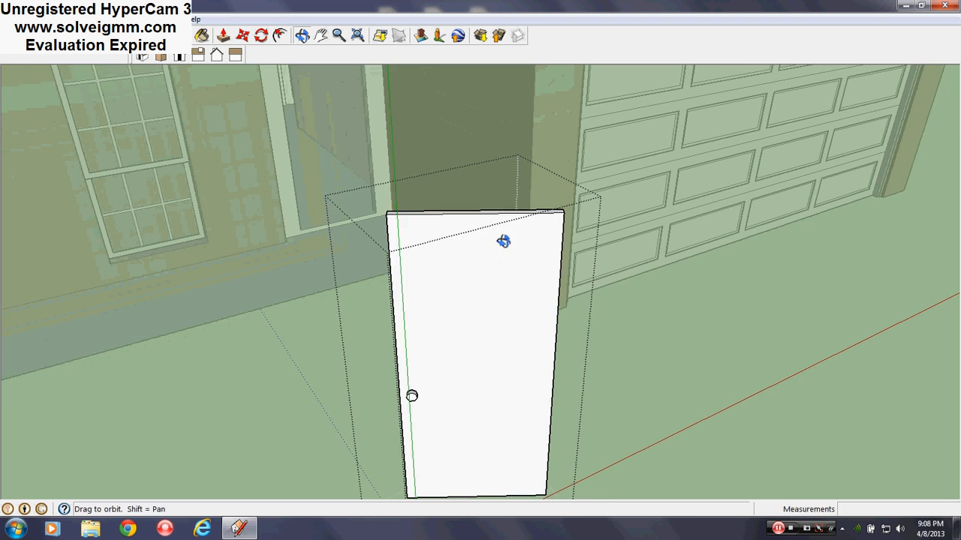
Open the nested door slab component for editing and push its front face in by 3/4".
{"action": "middle_click_drag", "start_coordinate": [502, 240], "coordinate": [574, 243]}
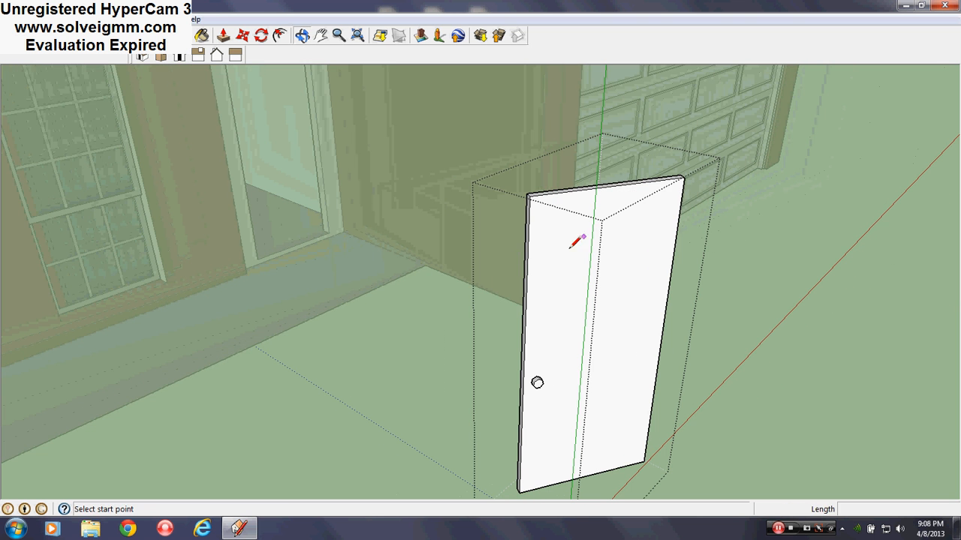
{"action": "left_click", "coordinate": [225, 36]}
{"action": "right_click", "coordinate": [624, 229]}
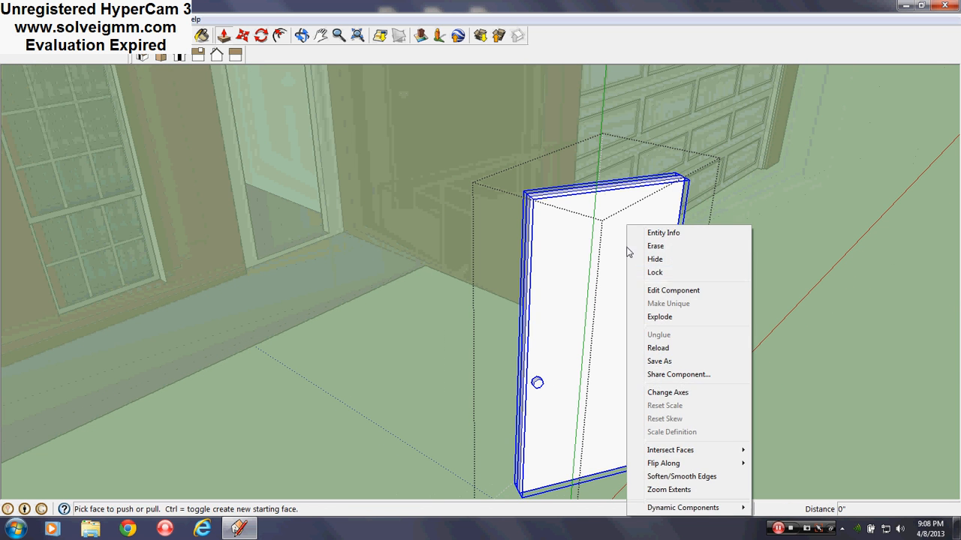
{"action": "left_click", "coordinate": [653, 290]}
{"action": "left_click_drag", "start_coordinate": [658, 253], "coordinate": [629, 256]}
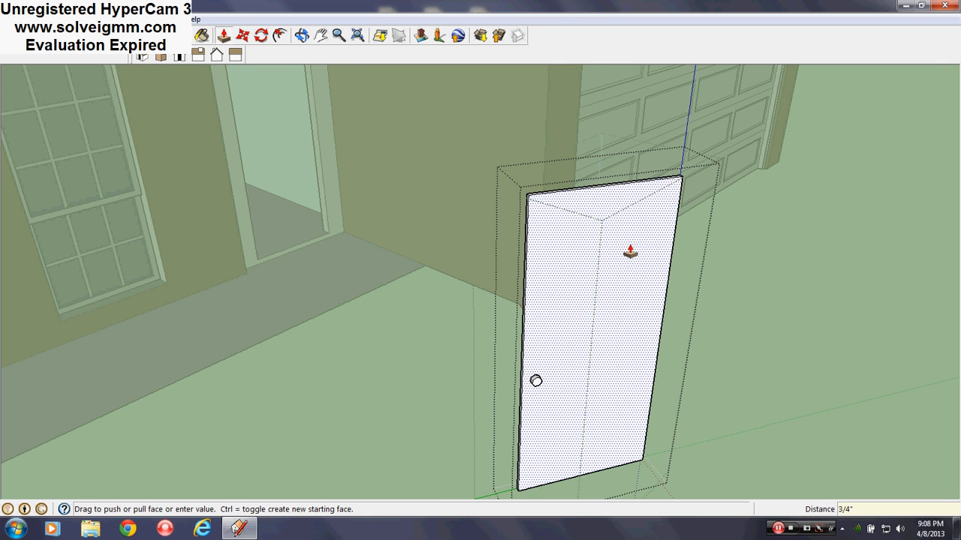
{"action": "left_click", "coordinate": [597, 218]}
Push/Pull the door slab's top face upward by 10".
{"action": "scroll", "coordinate": [556, 403], "scroll_direction": "down", "scroll_amount": 2}
{"action": "scroll", "coordinate": [560, 208], "scroll_direction": "up", "scroll_amount": 3}
{"action": "scroll", "coordinate": [560, 208], "scroll_direction": "up", "scroll_amount": 1}
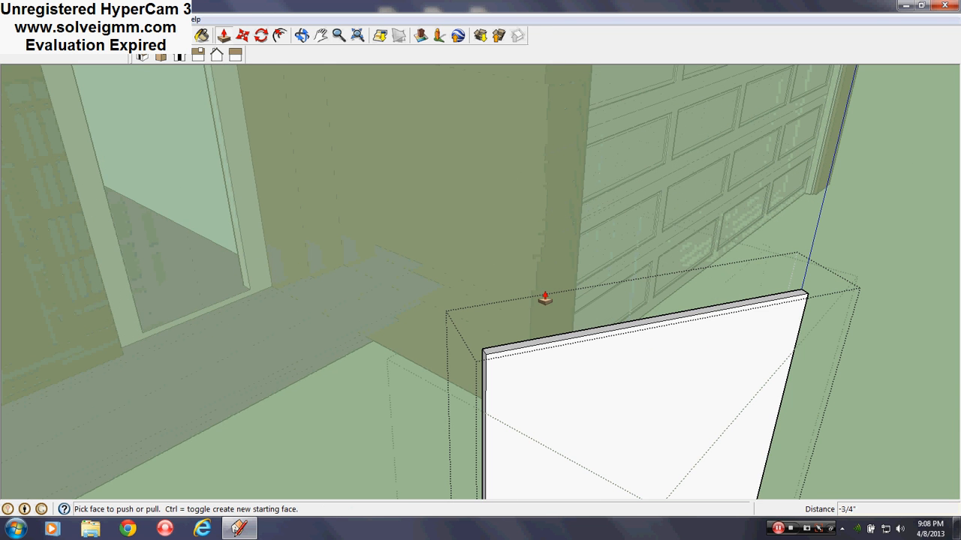
{"action": "left_click", "coordinate": [523, 349]}
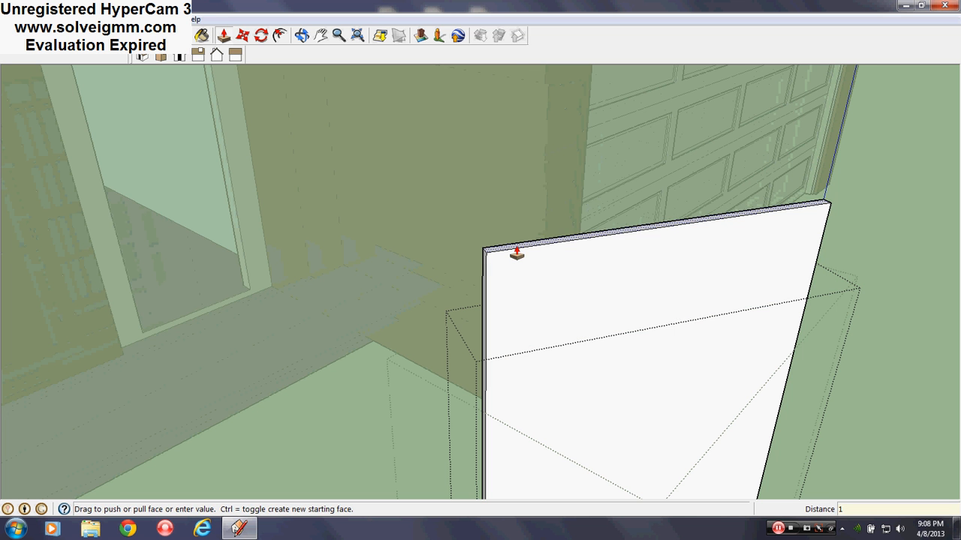
{"action": "type", "text": "10"}
{"action": "key", "text": "Return"}
{"action": "scroll", "coordinate": [463, 187], "scroll_direction": "down", "scroll_amount": 5}
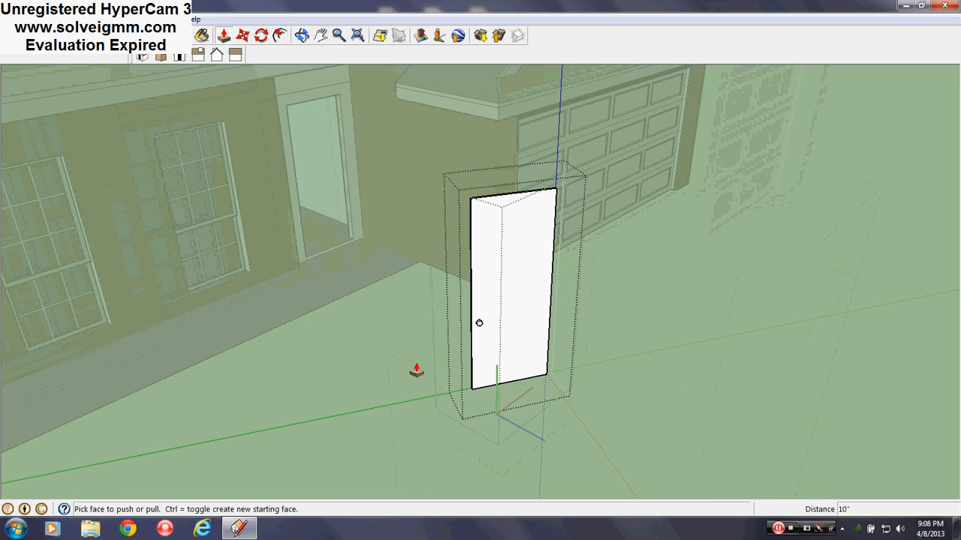
Close the nested door slab component and its enclosing door component.
{"action": "right_click", "coordinate": [415, 367]}
{"action": "key", "text": "Escape"}
{"action": "right_click", "coordinate": [393, 340]}
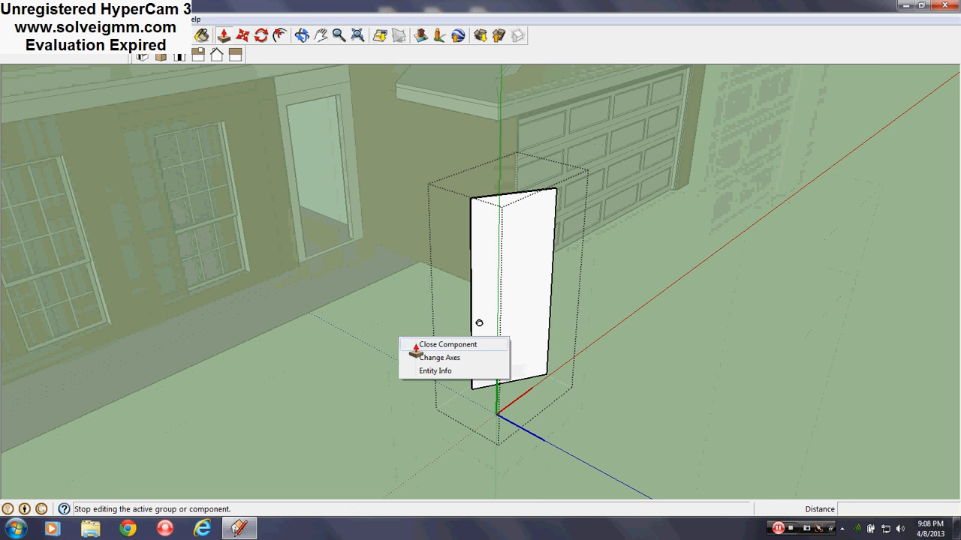
{"action": "left_click", "coordinate": [409, 345]}
Draw a vertical line about 7' 6" long up the door's knob-side edge and explode the outer door component.
{"action": "key", "text": "l"}
{"action": "left_click", "coordinate": [472, 388]}
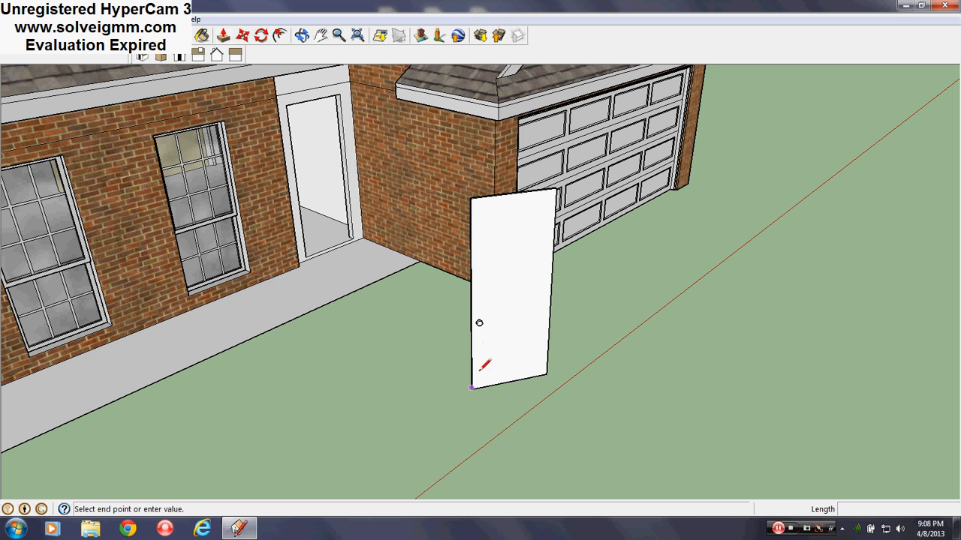
{"action": "left_click", "coordinate": [472, 199]}
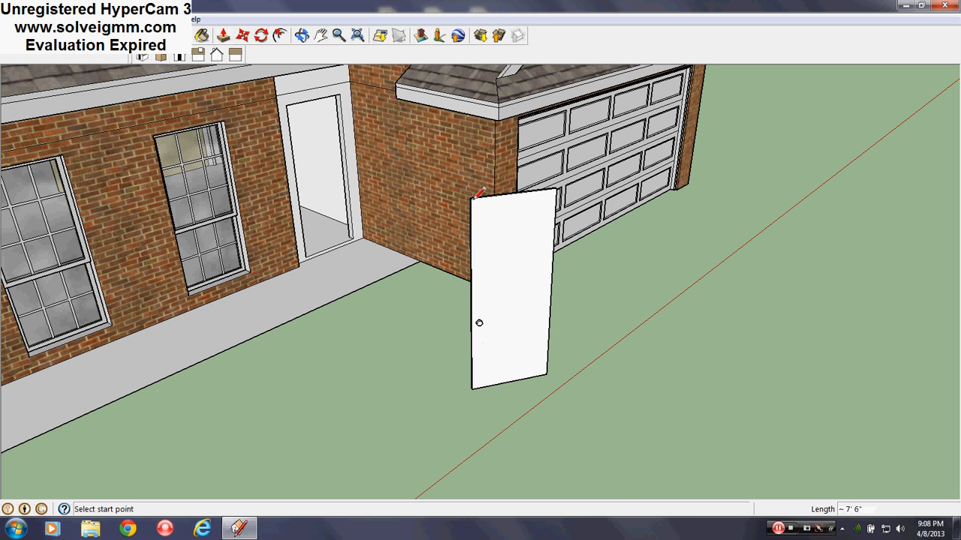
{"action": "right_click", "coordinate": [501, 239]}
{"action": "left_click", "coordinate": [546, 329]}
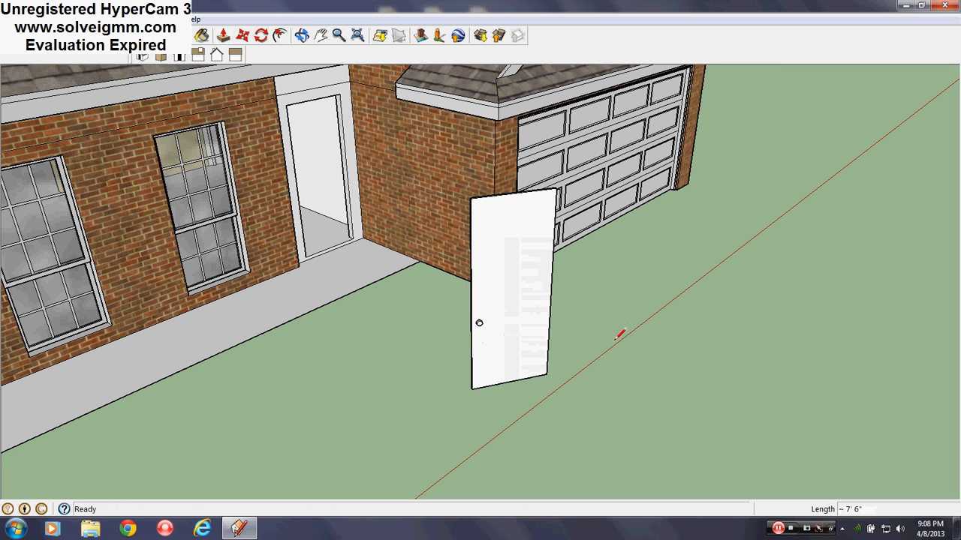
Bring up the materials with the paint sampler active and open the door slab component for editing.
{"action": "scroll", "coordinate": [518, 240], "scroll_direction": "up", "scroll_amount": 4}
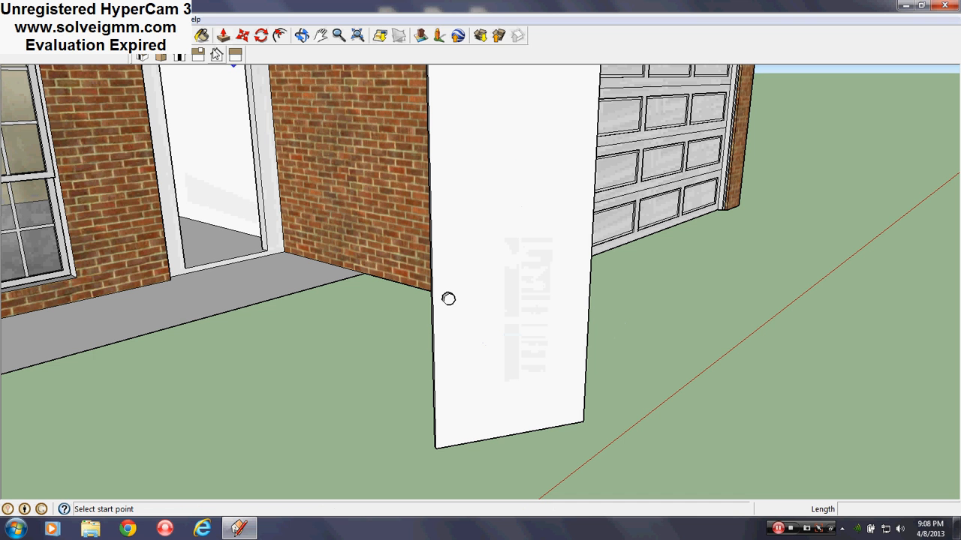
{"action": "left_click", "coordinate": [204, 39]}
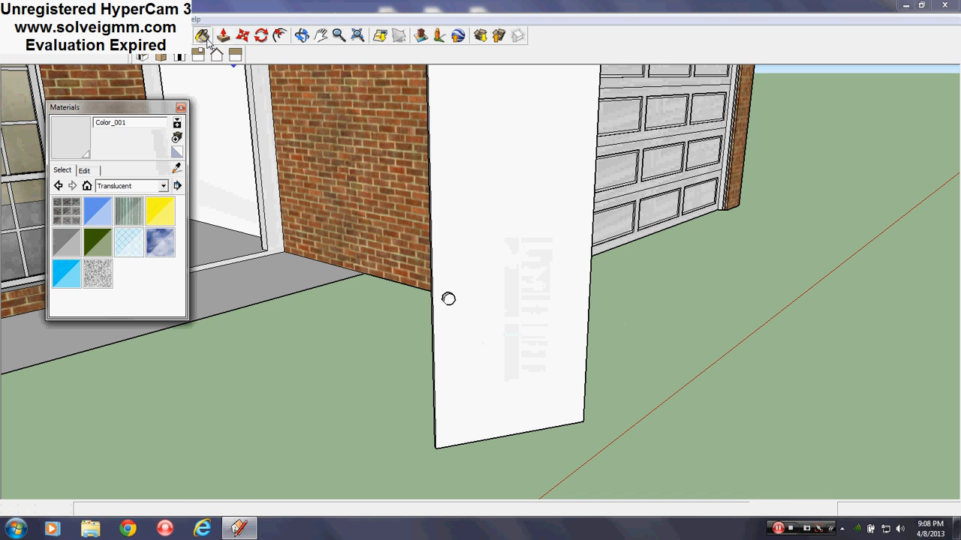
{"action": "left_click", "coordinate": [176, 169]}
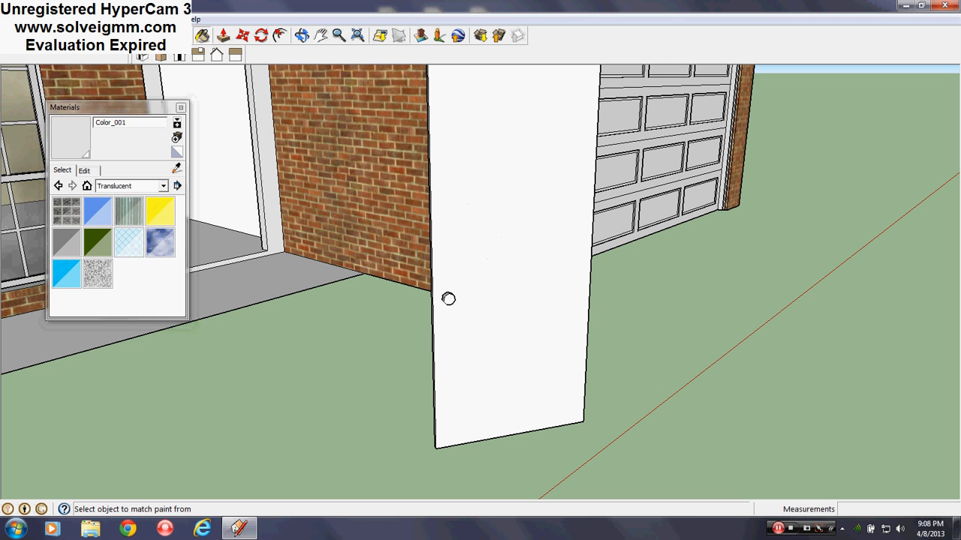
{"action": "left_click", "coordinate": [28, 20]}
{"action": "left_click", "coordinate": [46, 33]}
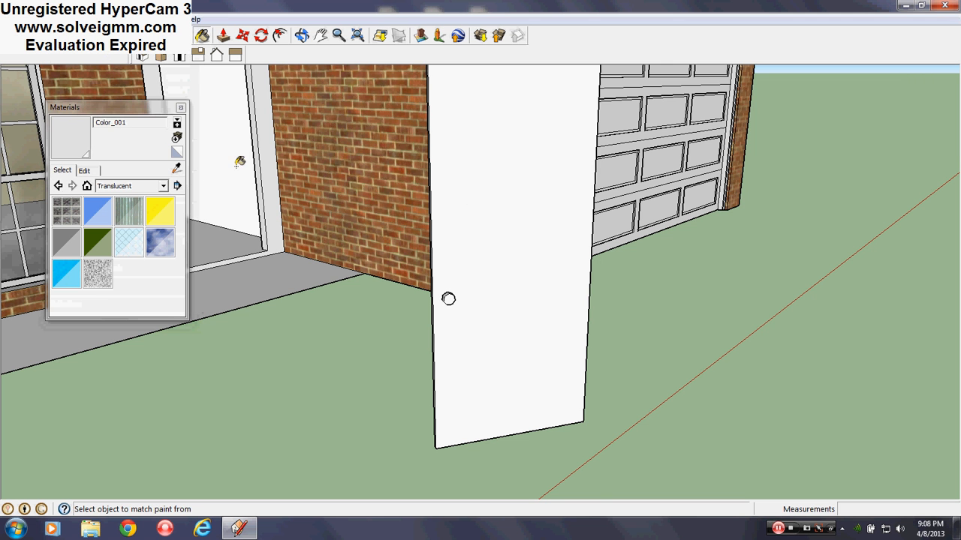
{"action": "right_click", "coordinate": [473, 223]}
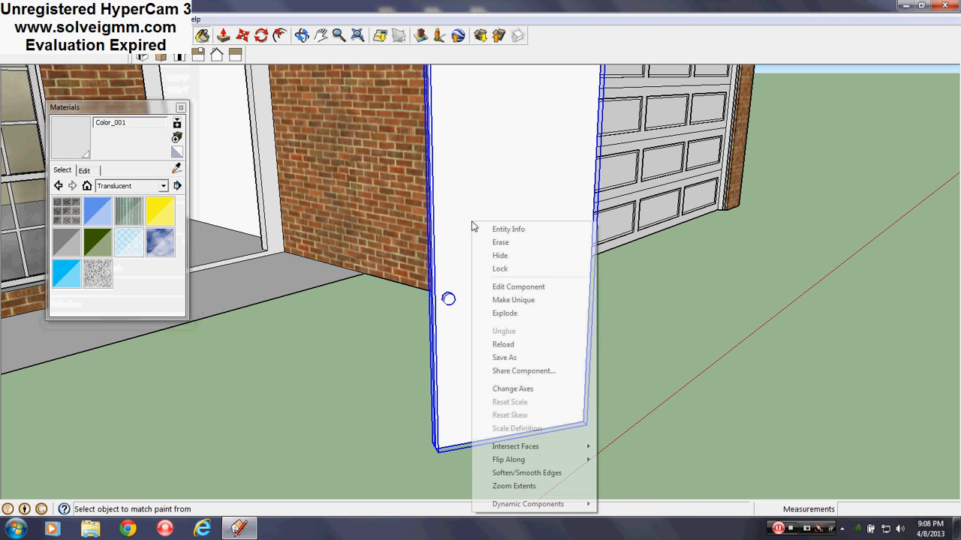
{"action": "left_click", "coordinate": [519, 287]}
{"action": "scroll", "coordinate": [488, 208], "scroll_direction": "up", "scroll_amount": 2}
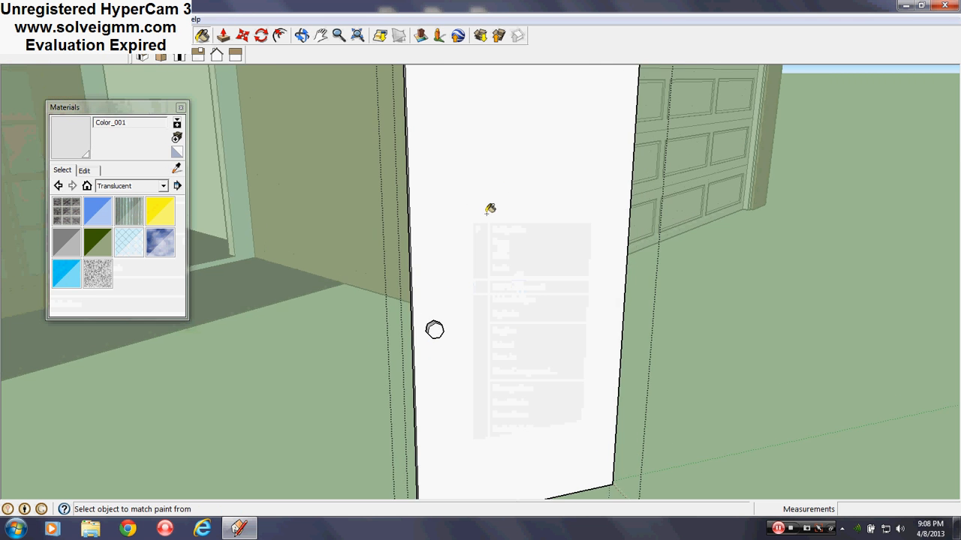
Inspect the door slab and its knobs from both sides.
{"action": "middle_click_drag", "start_coordinate": [489, 208], "coordinate": [861, 344]}
{"action": "middle_click_drag", "start_coordinate": [530, 256], "coordinate": [461, 149]}
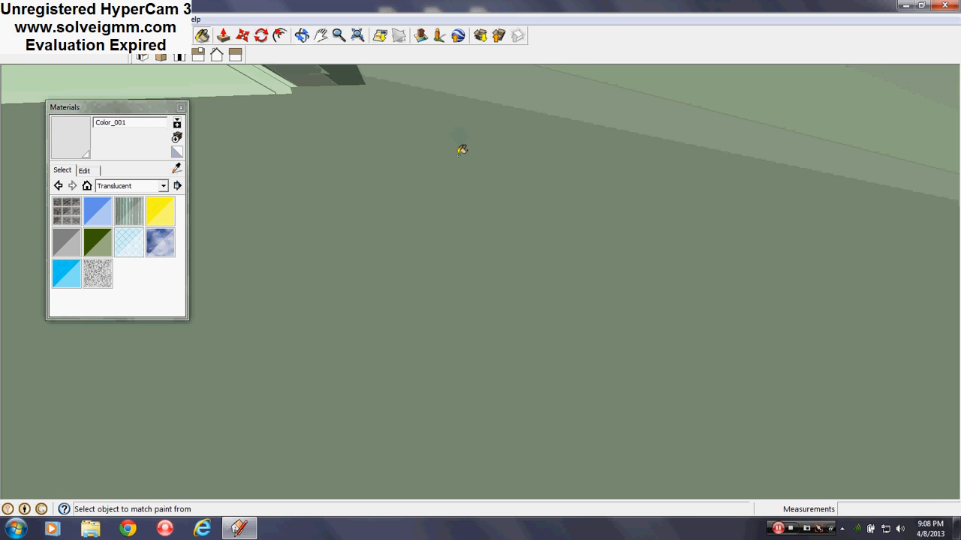
{"action": "middle_click_drag", "start_coordinate": [492, 256], "coordinate": [338, 250]}
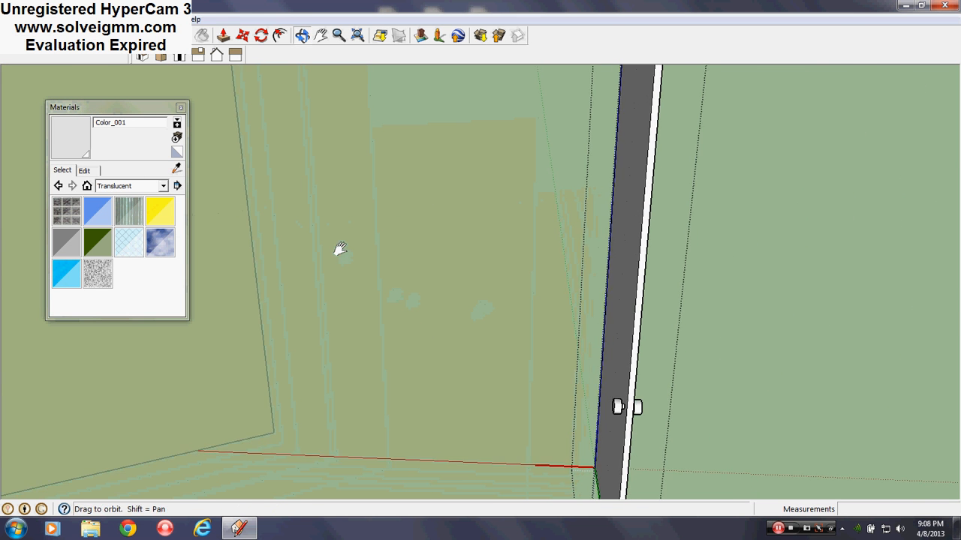
{"action": "scroll", "coordinate": [635, 382], "scroll_direction": "up", "scroll_amount": 5}
{"action": "middle_click_drag", "start_coordinate": [720, 391], "coordinate": [681, 290]}
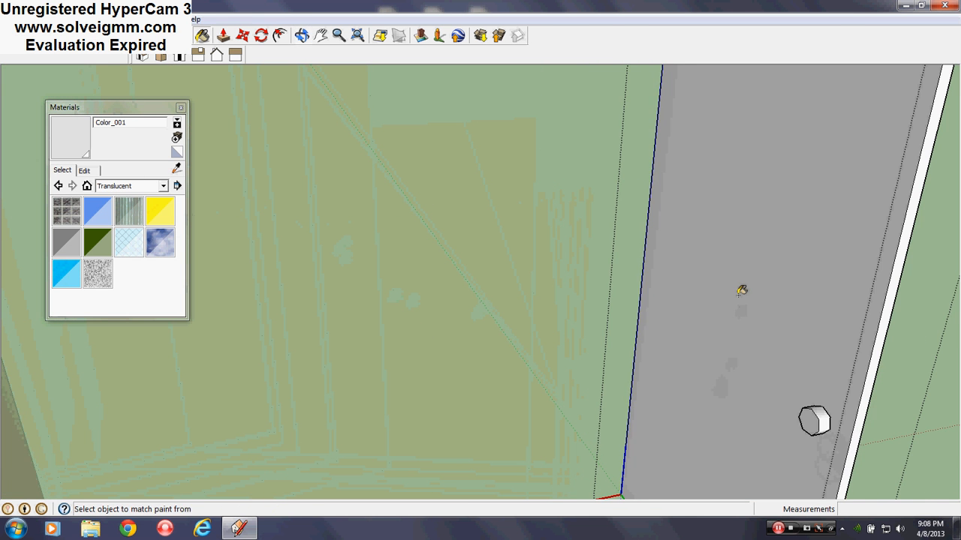
{"action": "mouse_move", "coordinate": [768, 318]}
{"action": "middle_mouse_down"}
{"action": "mouse_move", "coordinate": [498, 298]}
{"action": "mouse_move", "coordinate": [513, 306]}
{"action": "mouse_move", "coordinate": [259, 336]}
{"action": "middle_mouse_up"}
{"action": "scroll", "coordinate": [493, 314], "scroll_direction": "down", "scroll_amount": 3}
{"action": "scroll", "coordinate": [699, 321], "scroll_direction": "down", "scroll_amount": 4}
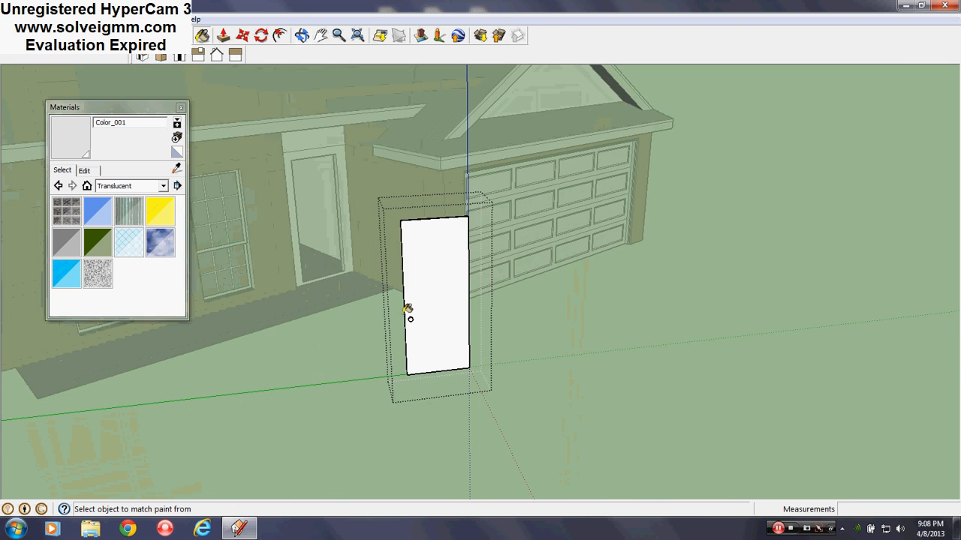
{"action": "scroll", "coordinate": [405, 313], "scroll_direction": "up", "scroll_amount": 6}
{"action": "middle_click_drag", "start_coordinate": [423, 350], "coordinate": [495, 339]}
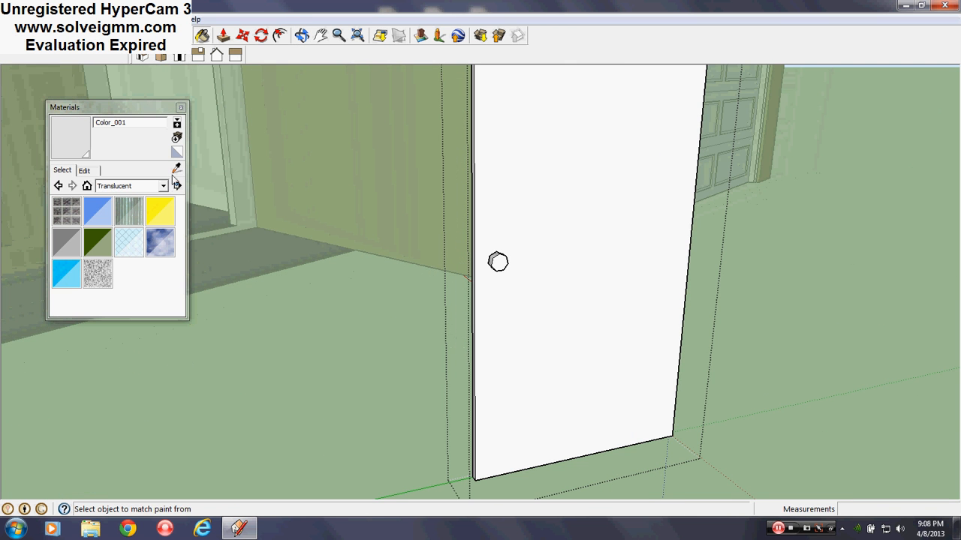
Sample the knob colour Color_E01 from the existing paneled door inside the house.
{"action": "left_click", "coordinate": [177, 169]}
{"action": "middle_click_drag", "start_coordinate": [691, 360], "coordinate": [263, 296]}
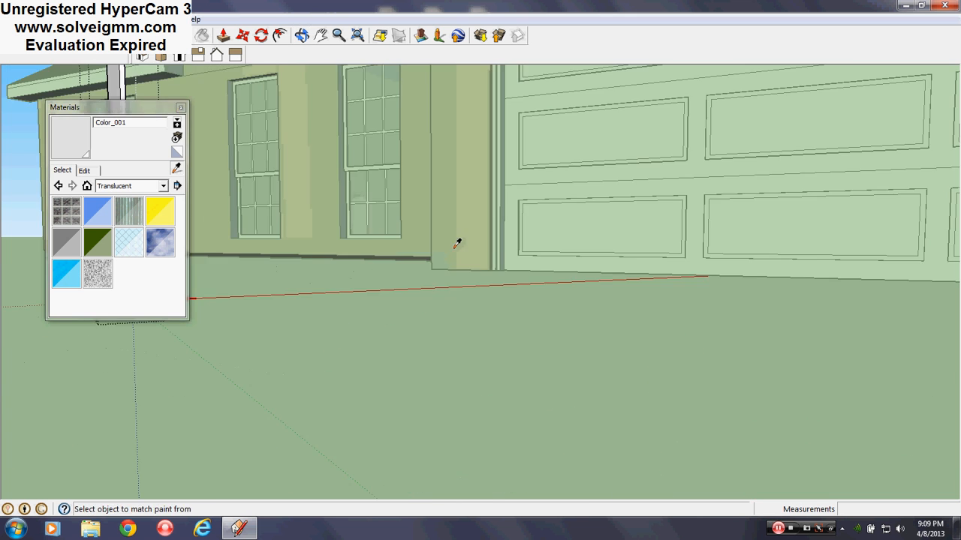
{"action": "middle_click_drag", "start_coordinate": [456, 246], "coordinate": [691, 406], "text": "shift"}
{"action": "scroll", "coordinate": [666, 230], "scroll_direction": "up", "scroll_amount": 10}
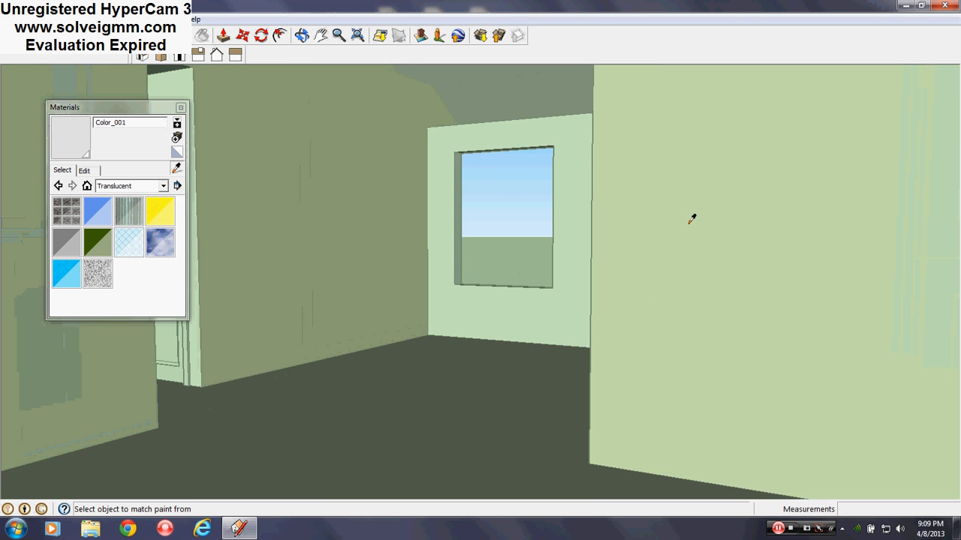
{"action": "middle_click_drag", "start_coordinate": [693, 217], "coordinate": [348, 273]}
{"action": "scroll", "coordinate": [318, 276], "scroll_direction": "up", "scroll_amount": 5}
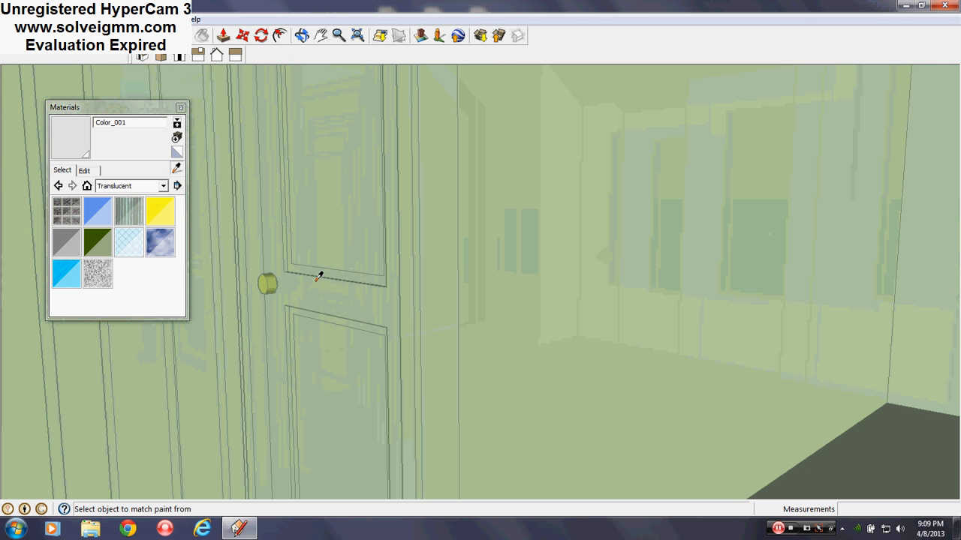
{"action": "left_click", "coordinate": [268, 283]}
Return to the front door and try to paint its knob with the sampled yellow Color_E01.
{"action": "scroll", "coordinate": [519, 215], "scroll_direction": "down", "scroll_amount": 5}
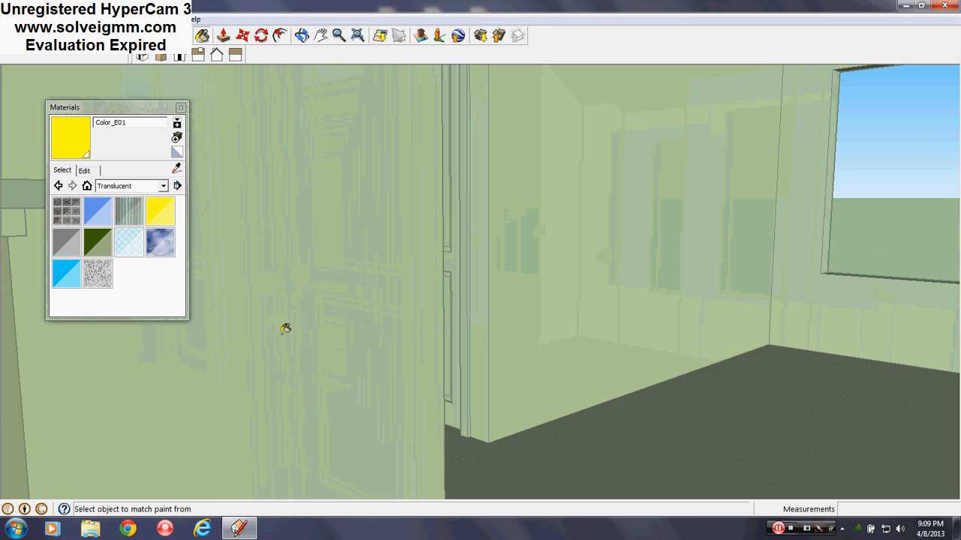
{"action": "middle_click_drag", "start_coordinate": [286, 328], "coordinate": [593, 342]}
{"action": "scroll", "coordinate": [540, 348], "scroll_direction": "down", "scroll_amount": 5}
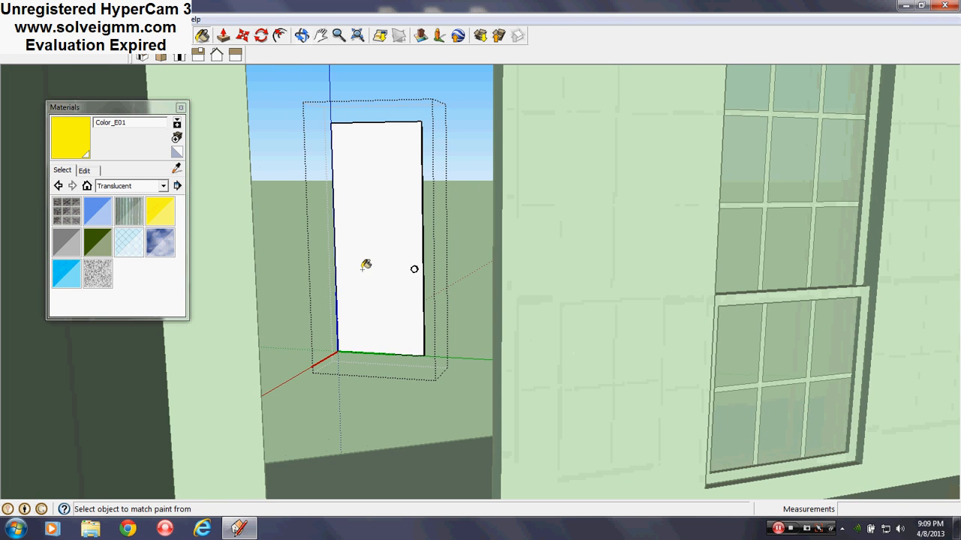
{"action": "scroll", "coordinate": [396, 267], "scroll_direction": "up", "scroll_amount": 4}
{"action": "scroll", "coordinate": [421, 240], "scroll_direction": "up", "scroll_amount": 3}
{"action": "mouse_move", "coordinate": [425, 238]}
{"action": "middle_mouse_down"}
{"action": "mouse_move", "coordinate": [302, 302]}
{"action": "mouse_move", "coordinate": [590, 339]}
{"action": "mouse_move", "coordinate": [568, 300]}
{"action": "middle_mouse_up"}
{"action": "left_click", "coordinate": [471, 327]}
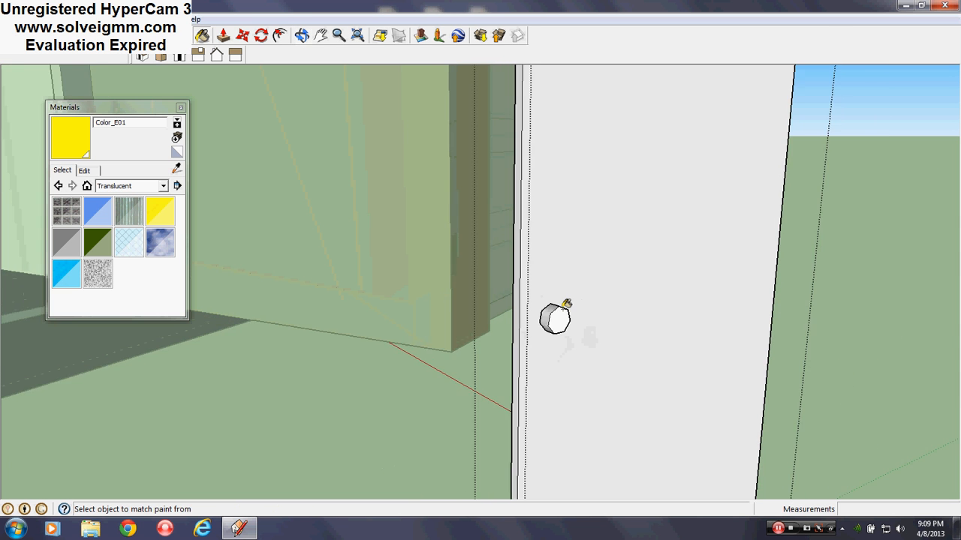
Choose Color_008 from the Colors library and paint the door's outside knob with it.
{"action": "scroll", "coordinate": [569, 300], "scroll_direction": "down", "scroll_amount": 3}
{"action": "left_click", "coordinate": [162, 187]}
{"action": "left_click", "coordinate": [135, 217]}
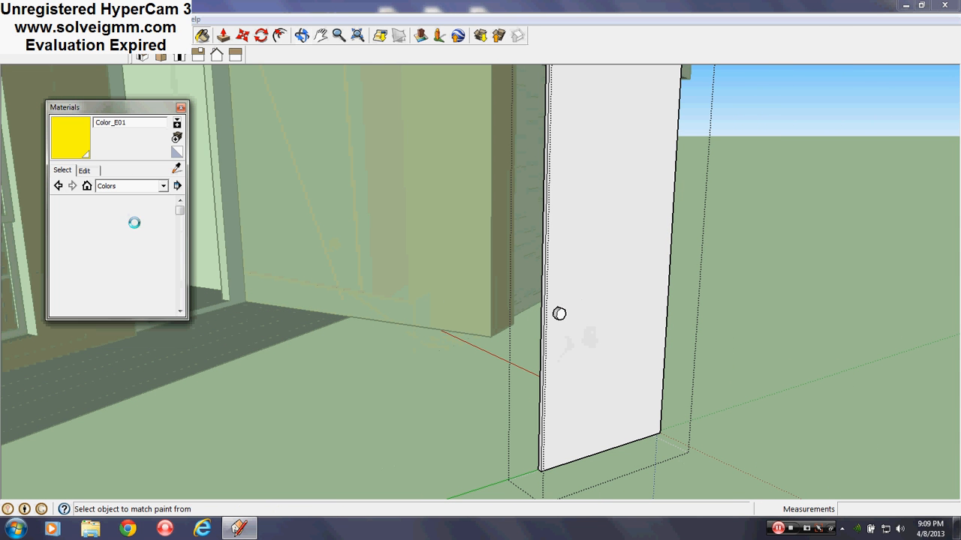
{"action": "left_click", "coordinate": [66, 273]}
{"action": "middle_click_drag", "start_coordinate": [575, 330], "coordinate": [489, 382]}
{"action": "scroll", "coordinate": [489, 379], "scroll_direction": "up", "scroll_amount": 4}
{"action": "left_click", "coordinate": [481, 207]}
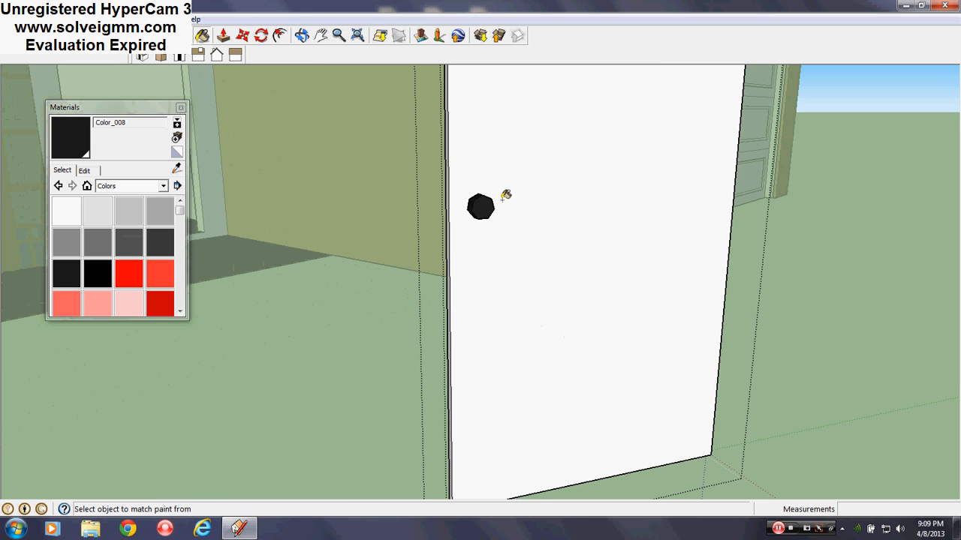
Draw a 1.5" line along the door's bottom edge, starting from the knob-side corner.
{"action": "scroll", "coordinate": [499, 279], "scroll_direction": "down", "scroll_amount": 3}
{"action": "middle_click_drag", "start_coordinate": [500, 278], "coordinate": [567, 441]}
{"action": "scroll", "coordinate": [553, 298], "scroll_direction": "down", "scroll_amount": 3}
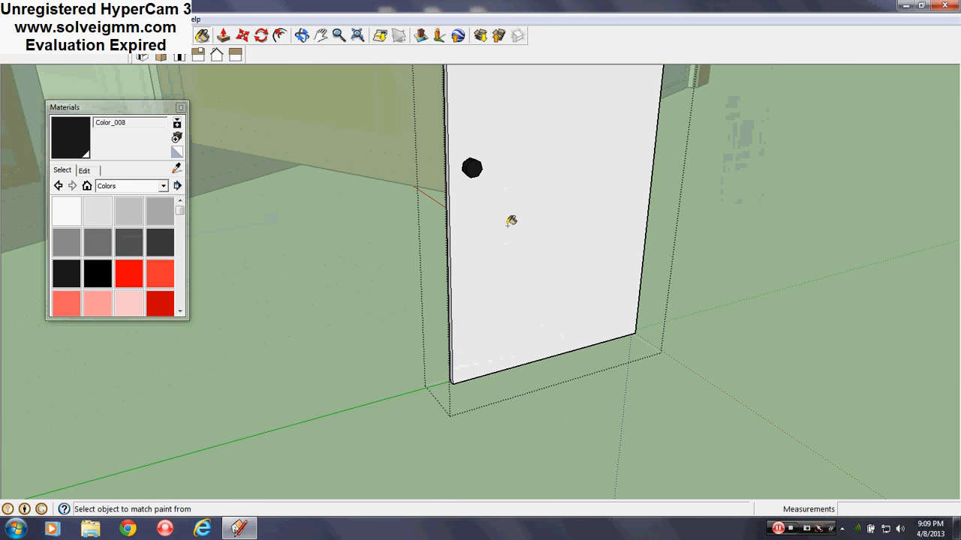
{"action": "scroll", "coordinate": [514, 173], "scroll_direction": "up", "scroll_amount": 1}
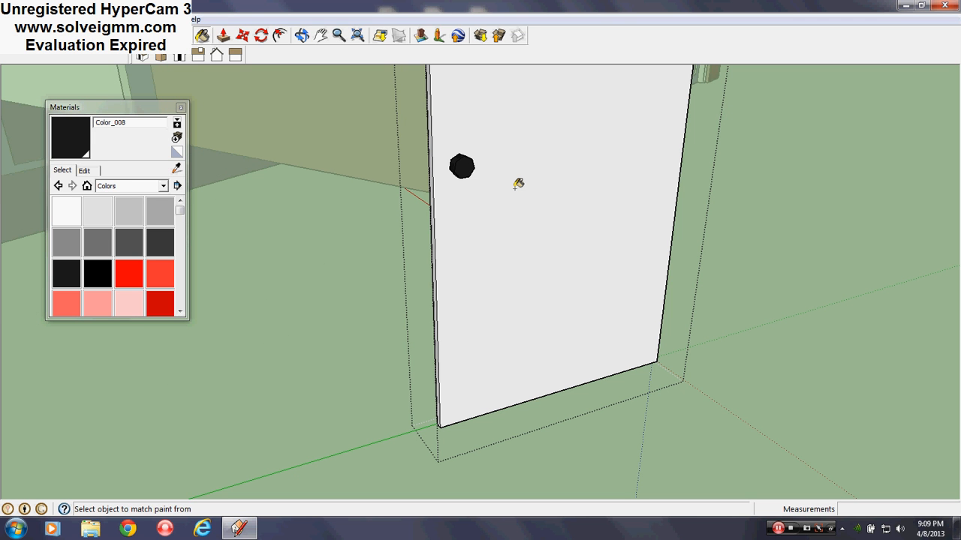
{"action": "key", "text": "l"}
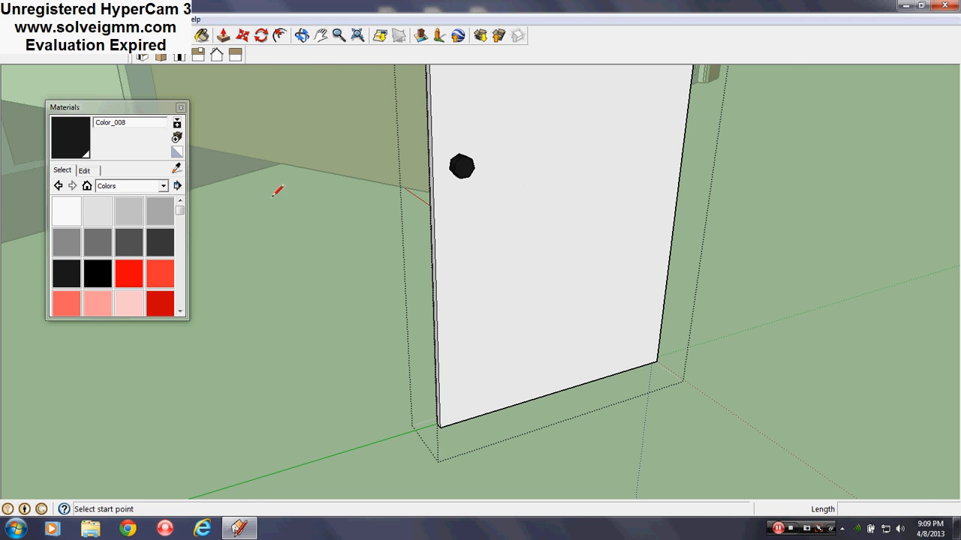
{"action": "scroll", "coordinate": [489, 368], "scroll_direction": "up", "scroll_amount": 3}
{"action": "scroll", "coordinate": [422, 447], "scroll_direction": "down", "scroll_amount": 2}
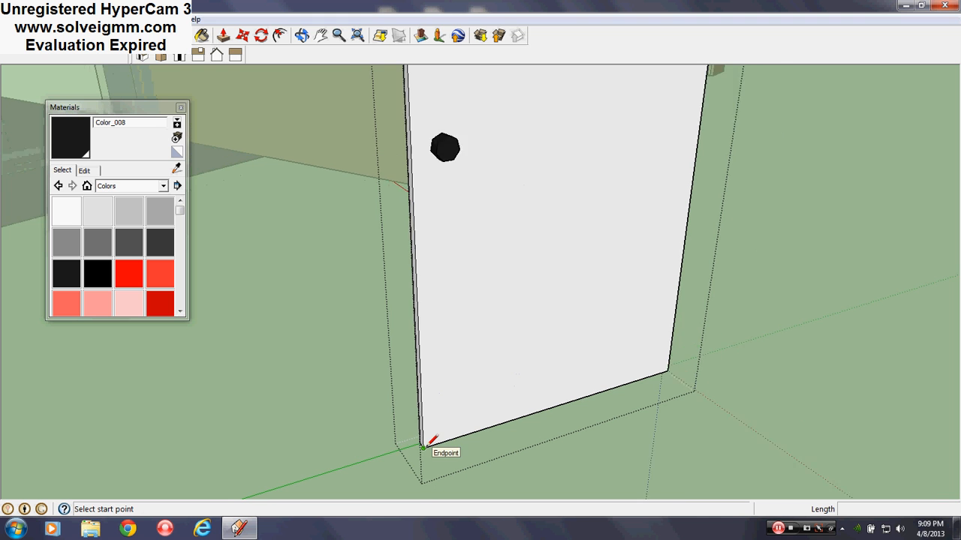
{"action": "left_click", "coordinate": [423, 447]}
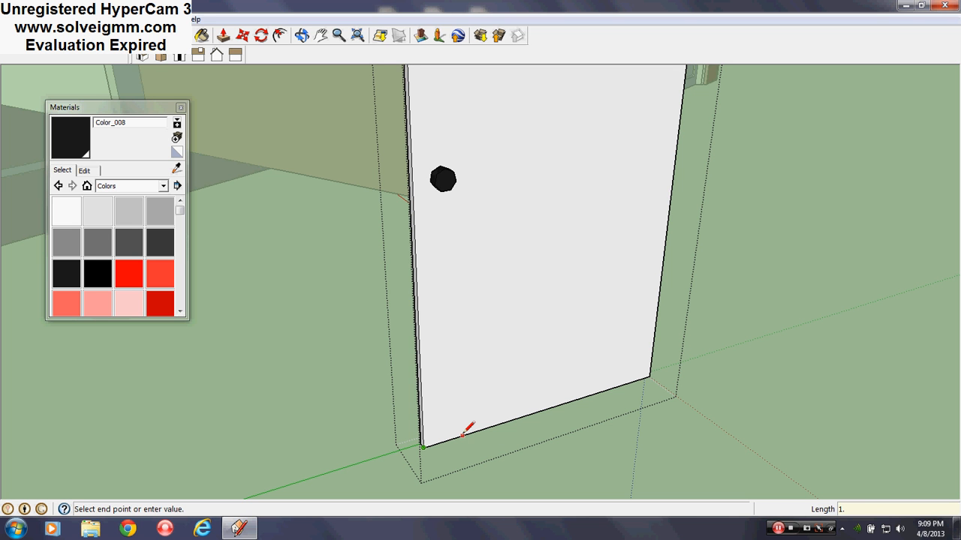
{"action": "key", "text": "Escape"}
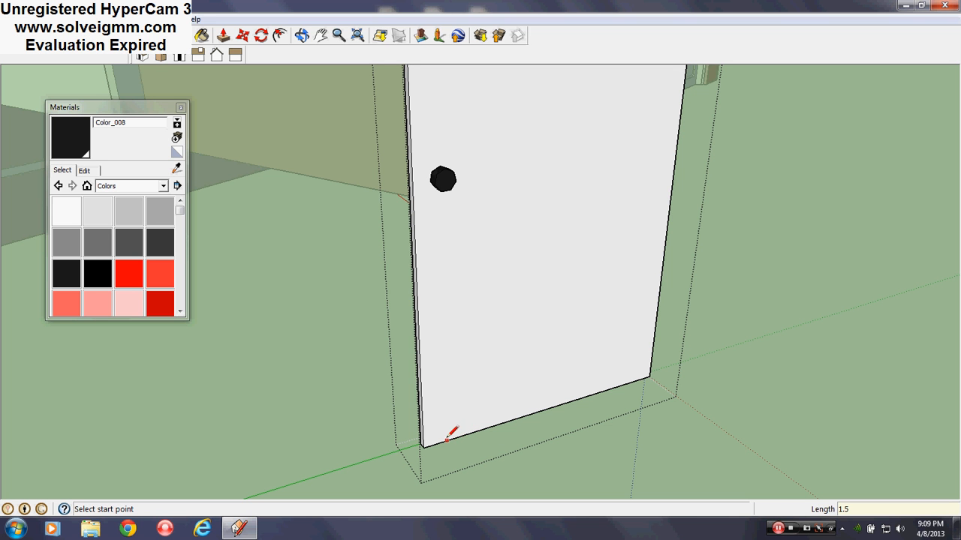
Draw a vertical helper line 2'5.5" up the door face from the 1.5" point on the bottom edge.
{"action": "left_click", "coordinate": [434, 443]}
{"action": "scroll", "coordinate": [431, 449], "scroll_direction": "up", "scroll_amount": 3}
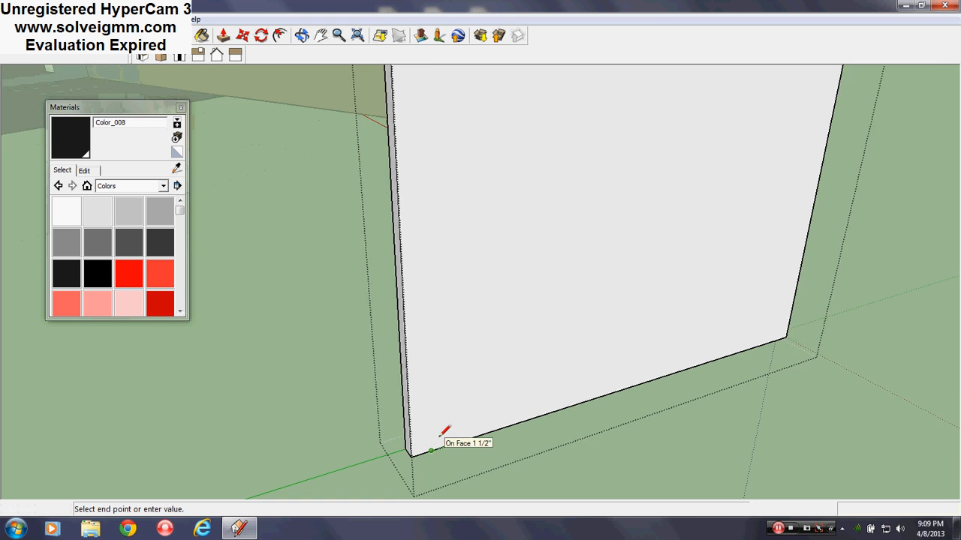
{"action": "scroll", "coordinate": [429, 402], "scroll_direction": "down", "scroll_amount": 2}
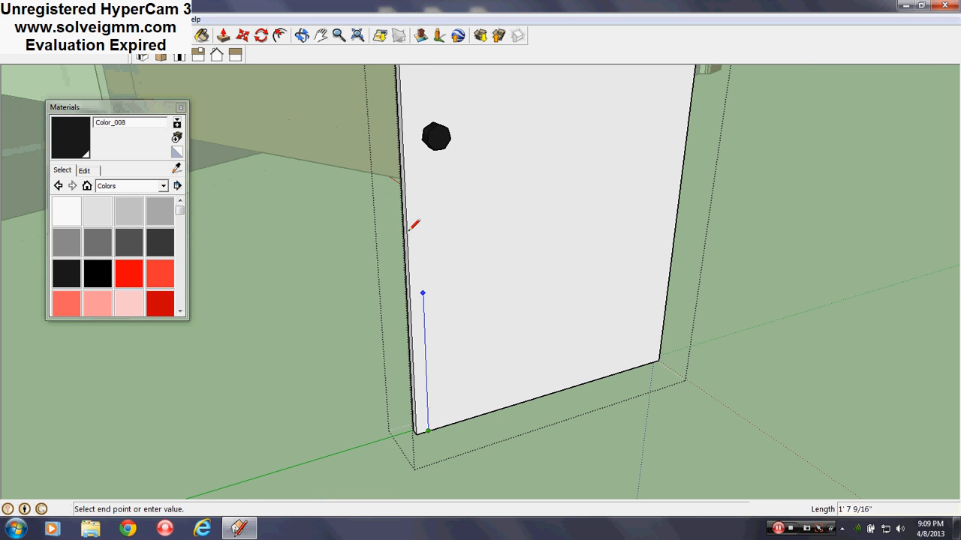
{"action": "left_click", "coordinate": [420, 187]}
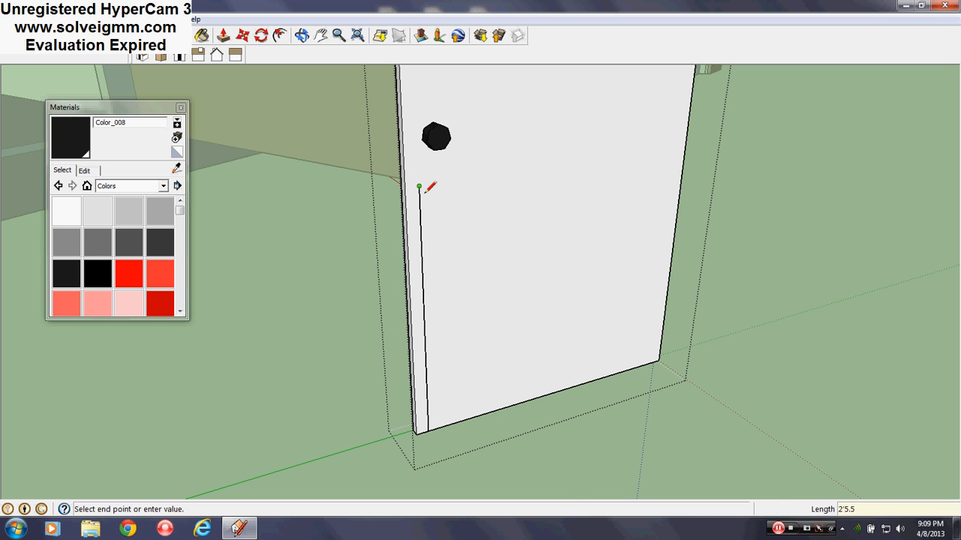
Draw a closed rectangle 3" wide and 7" high around the knob, starting from the helper line's upper end.
{"action": "scroll", "coordinate": [440, 167], "scroll_direction": "up", "scroll_amount": 3}
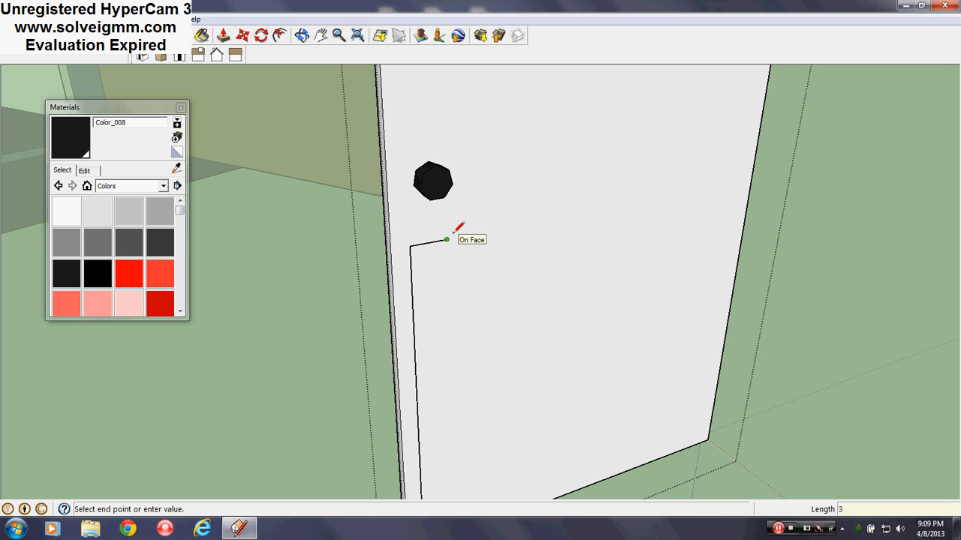
{"action": "left_click", "coordinate": [445, 147]}
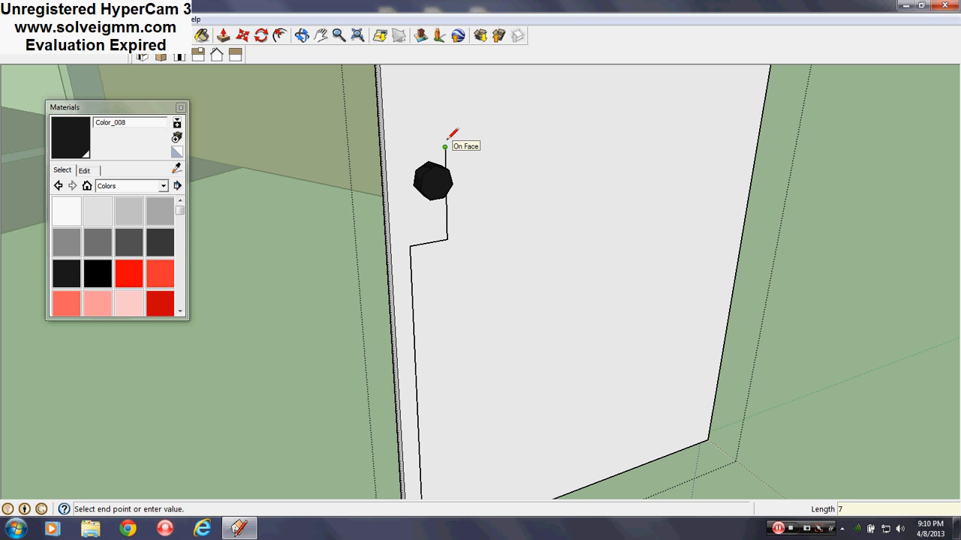
{"action": "left_click", "coordinate": [405, 148]}
{"action": "left_click", "coordinate": [410, 246]}
Erase the helper line below the plate outline and draw a 1" vertical line up from the plate's bottom-edge midpoint.
{"action": "right_click", "coordinate": [409, 262]}
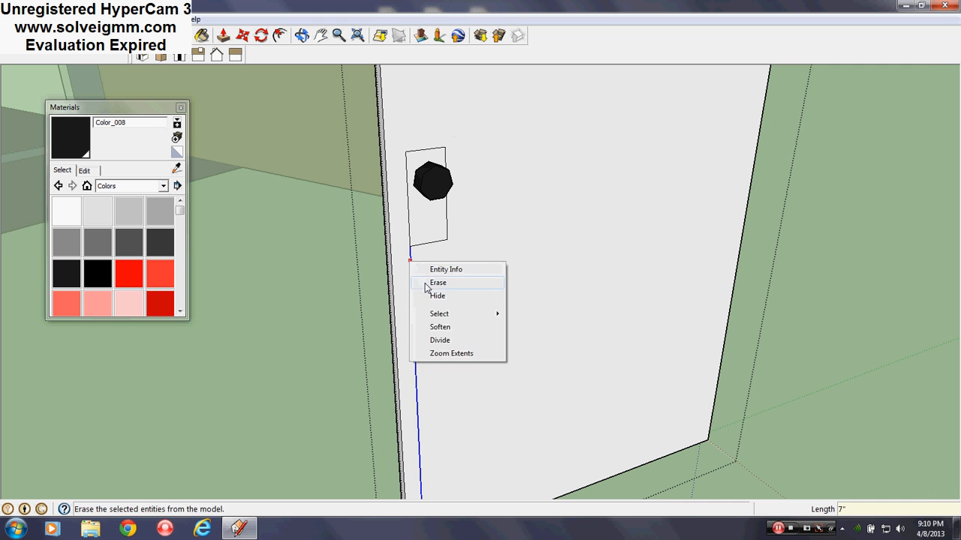
{"action": "left_click", "coordinate": [425, 286]}
{"action": "scroll", "coordinate": [434, 188], "scroll_direction": "up", "scroll_amount": 3}
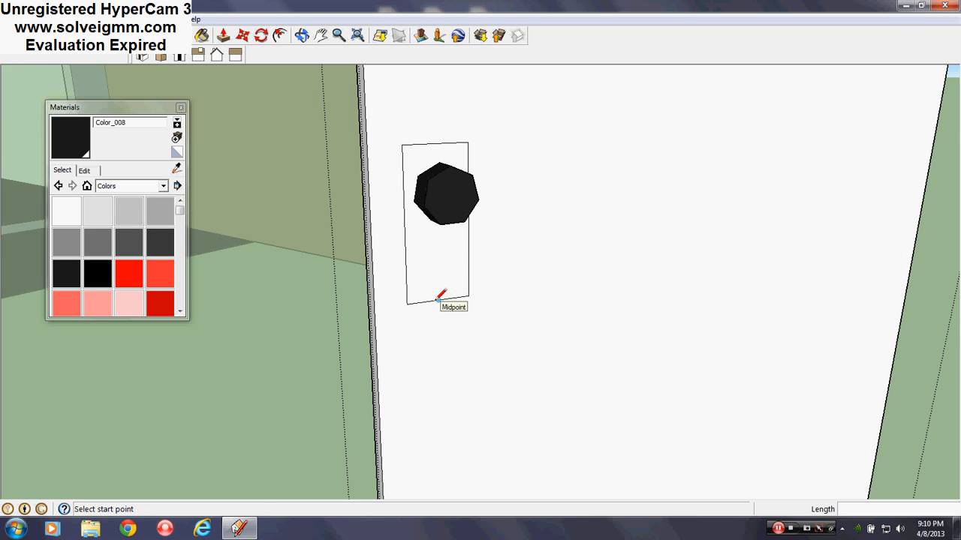
{"action": "left_click", "coordinate": [438, 300]}
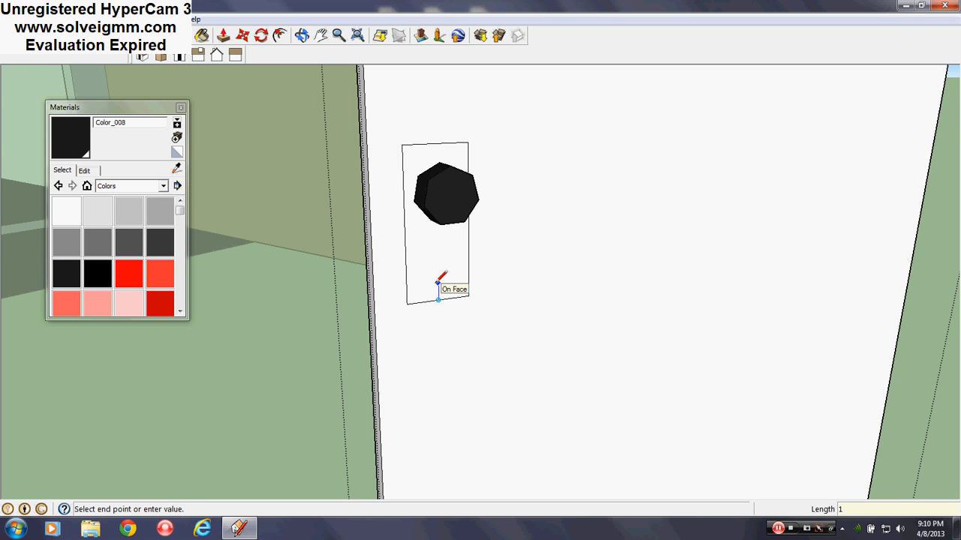
{"action": "left_click", "coordinate": [438, 278]}
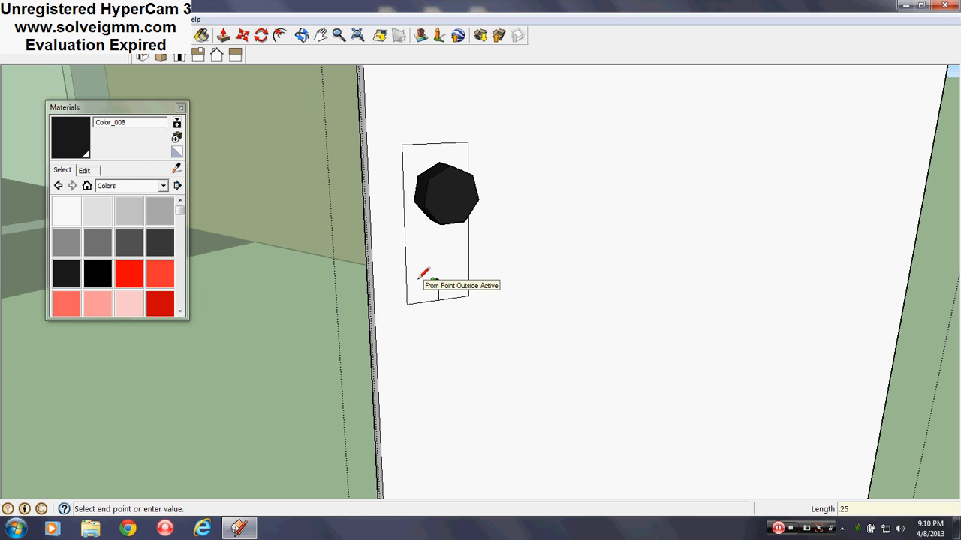
Draw a closed keyhole rectangle 2" high, extending 0.25" to each side of the 1" line, and erase that helper line.
{"action": "scroll", "coordinate": [430, 260], "scroll_direction": "up", "scroll_amount": 2}
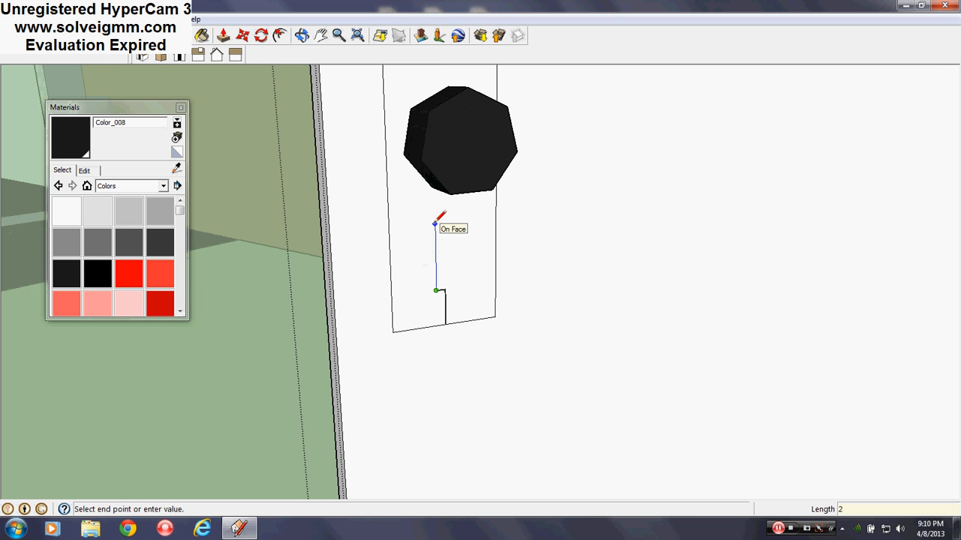
{"action": "left_click", "coordinate": [434, 217]}
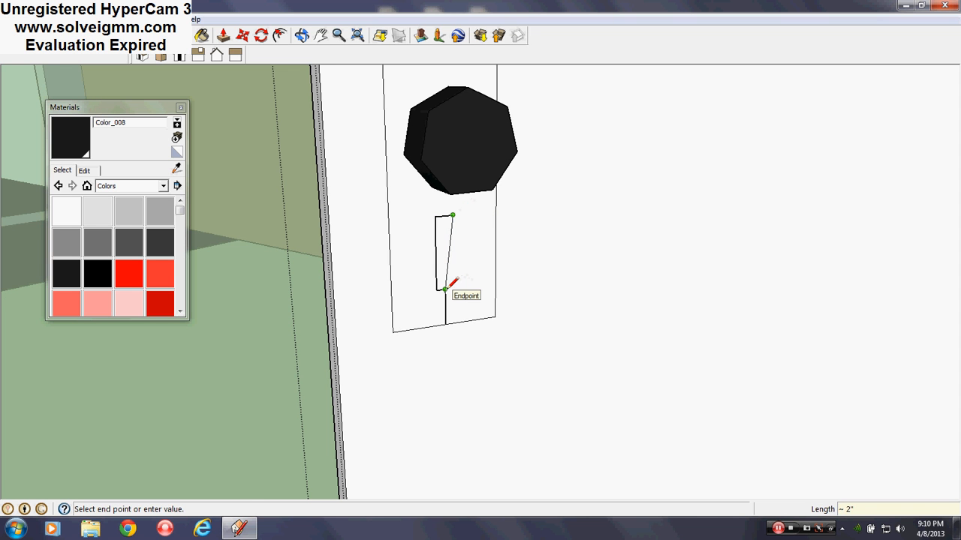
{"action": "scroll", "coordinate": [448, 287], "scroll_direction": "up", "scroll_amount": 2}
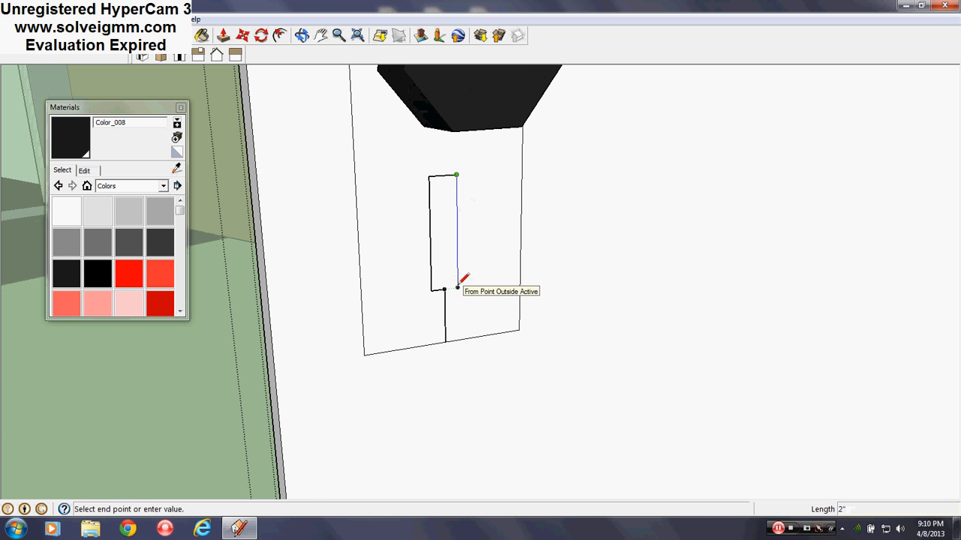
{"action": "left_click", "coordinate": [457, 287]}
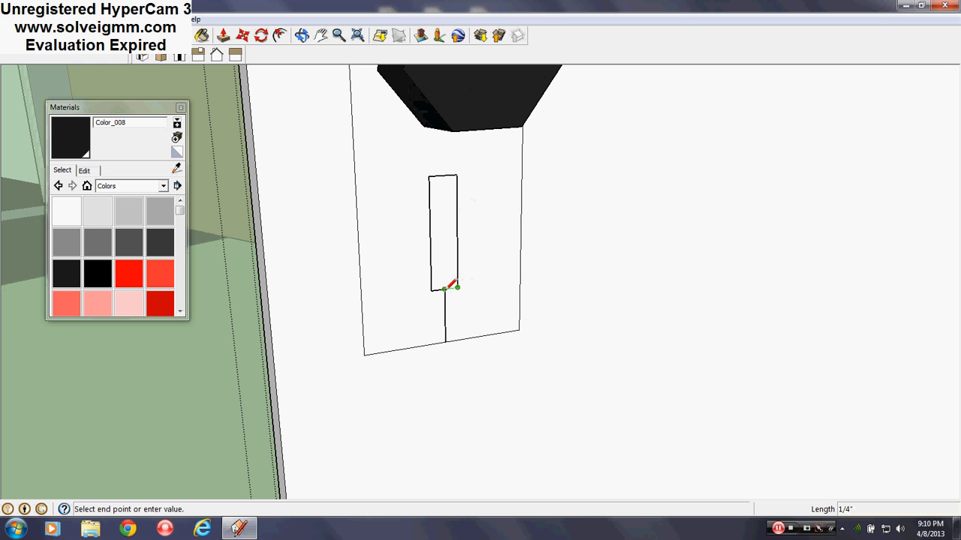
{"action": "right_click", "coordinate": [443, 294]}
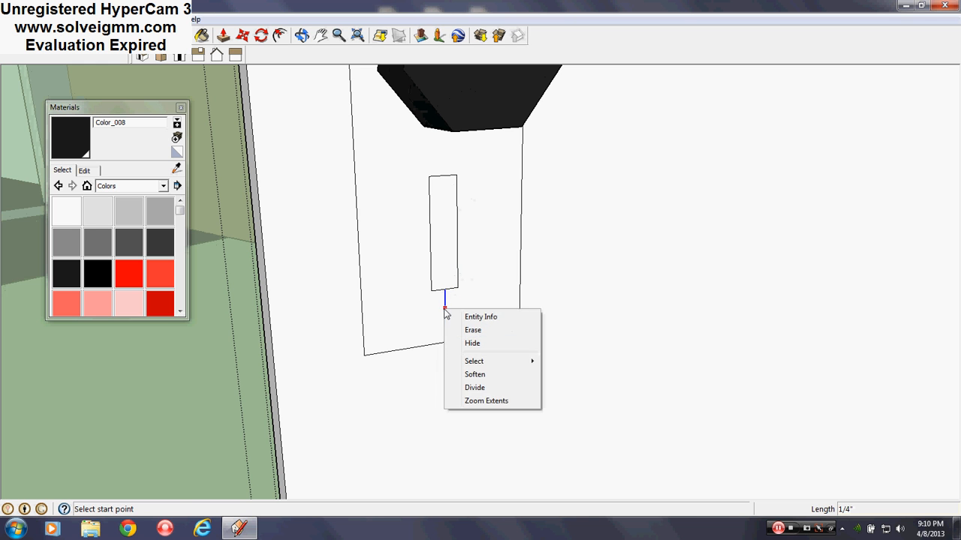
{"action": "left_click", "coordinate": [461, 329]}
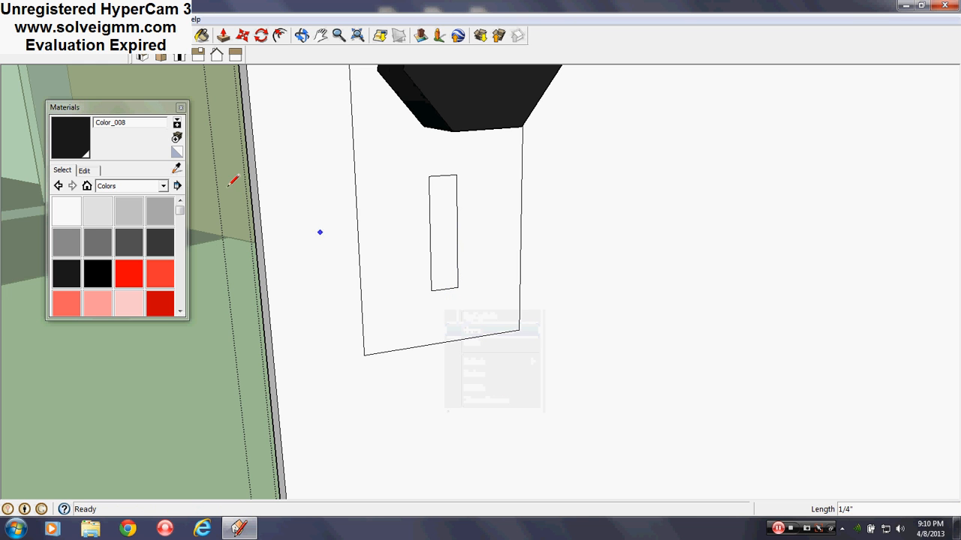
Paint the knob plate with Color_008 and the keyhole rectangle inside it with Color_009.
{"action": "left_click", "coordinate": [81, 136]}
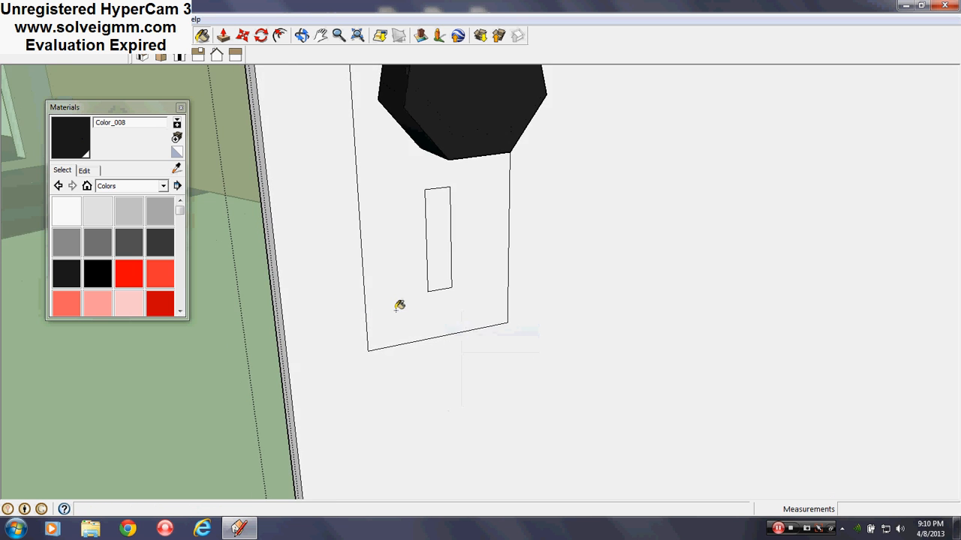
{"action": "left_click", "coordinate": [401, 279]}
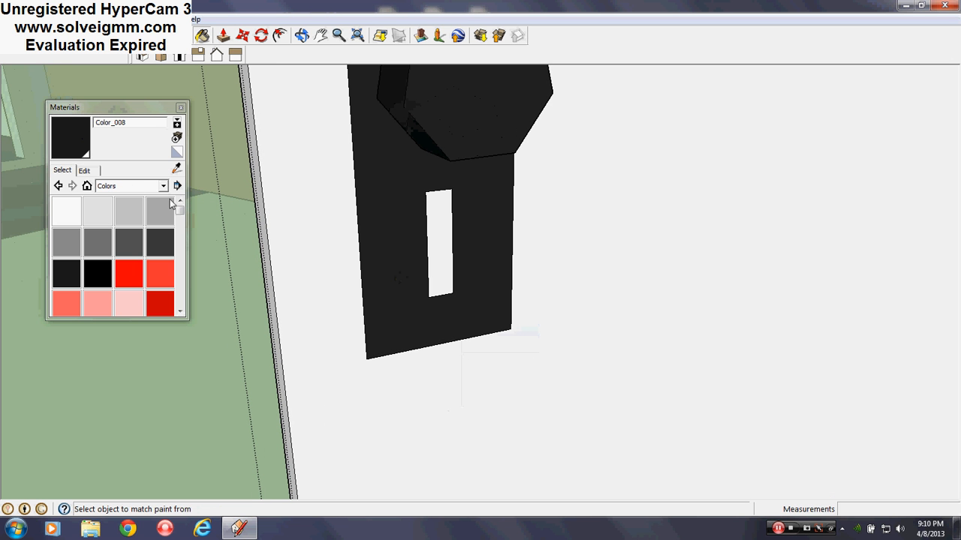
{"action": "left_click", "coordinate": [99, 273]}
{"action": "left_click", "coordinate": [441, 274]}
Examine the whole door with its painted knob plate from a distance and from several angles.
{"action": "scroll", "coordinate": [381, 295], "scroll_direction": "down", "scroll_amount": 6}
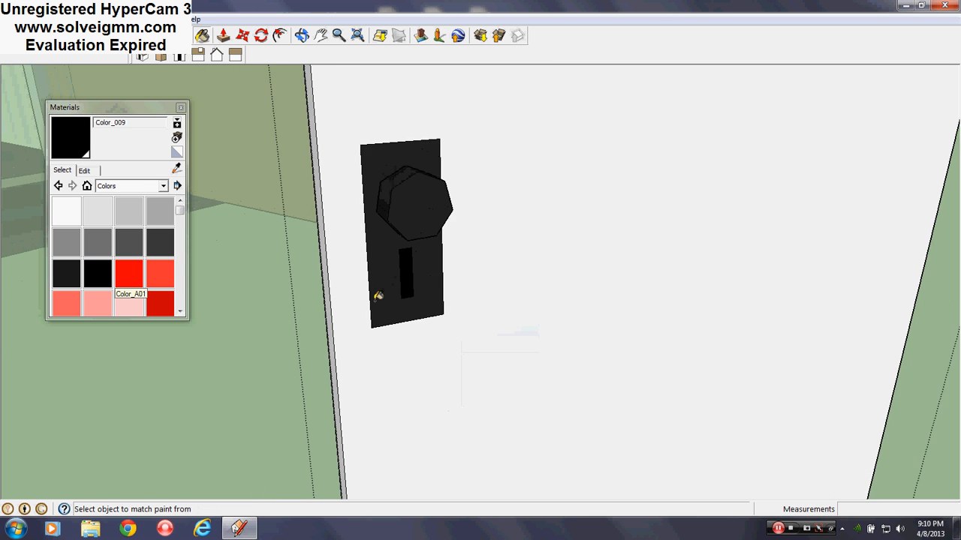
{"action": "scroll", "coordinate": [509, 341], "scroll_direction": "down", "scroll_amount": 3}
{"action": "mouse_move", "coordinate": [491, 348]}
{"action": "middle_mouse_down"}
{"action": "mouse_move", "coordinate": [467, 334]}
{"action": "mouse_move", "coordinate": [442, 341]}
{"action": "middle_mouse_up"}
{"action": "scroll", "coordinate": [443, 340], "scroll_direction": "down", "scroll_amount": 2}
{"action": "scroll", "coordinate": [441, 357], "scroll_direction": "down", "scroll_amount": 2}
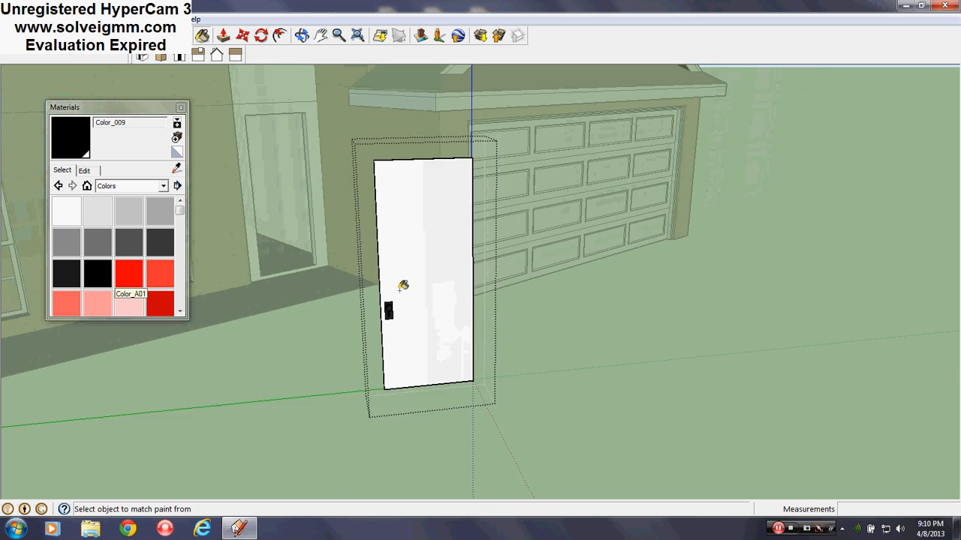
{"action": "scroll", "coordinate": [402, 285], "scroll_direction": "up", "scroll_amount": 3}
{"action": "scroll", "coordinate": [437, 317], "scroll_direction": "down", "scroll_amount": 1}
{"action": "scroll", "coordinate": [457, 225], "scroll_direction": "up", "scroll_amount": 1}
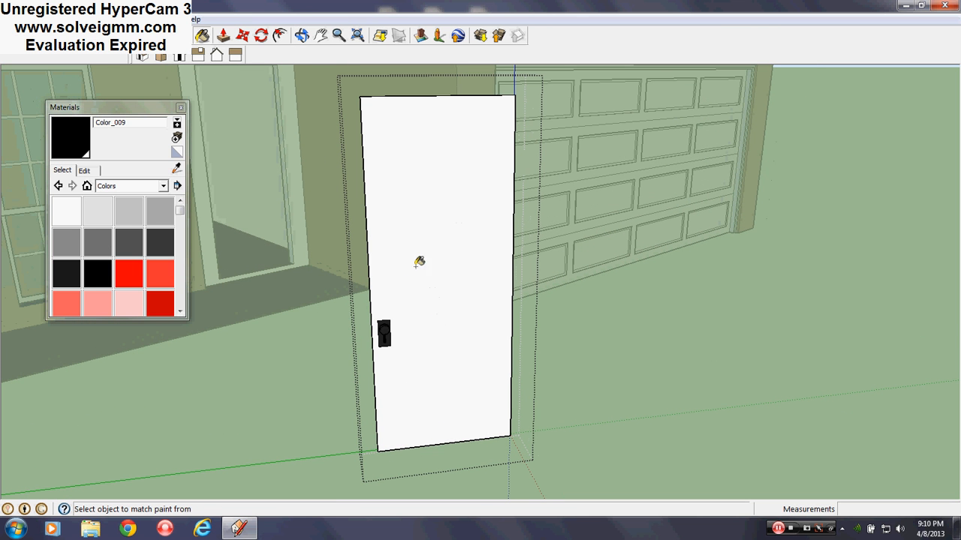
{"action": "scroll", "coordinate": [384, 301], "scroll_direction": "down", "scroll_amount": 1}
{"action": "scroll", "coordinate": [445, 218], "scroll_direction": "up", "scroll_amount": 1}
{"action": "middle_click_drag", "start_coordinate": [444, 217], "coordinate": [497, 229]}
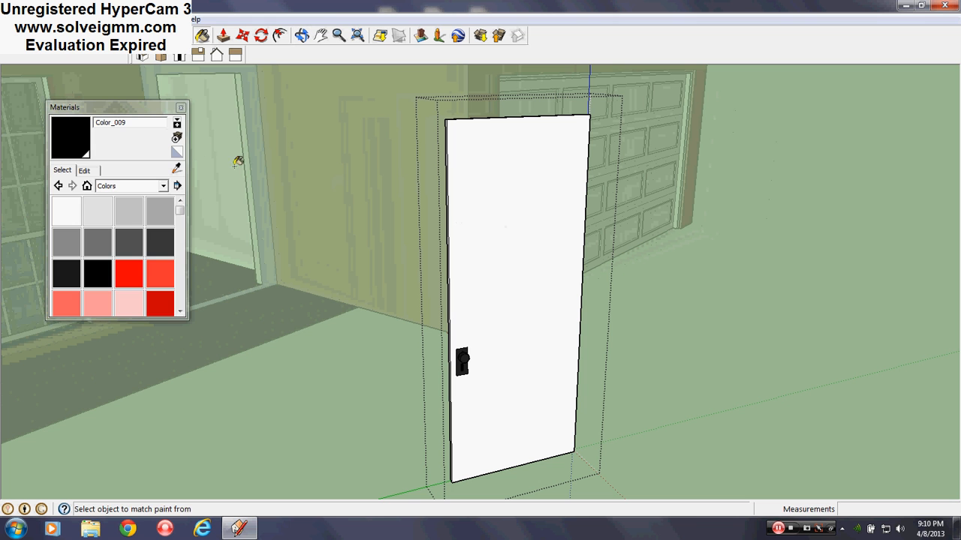
{"action": "left_click", "coordinate": [180, 108]}
{"action": "key", "text": "l"}
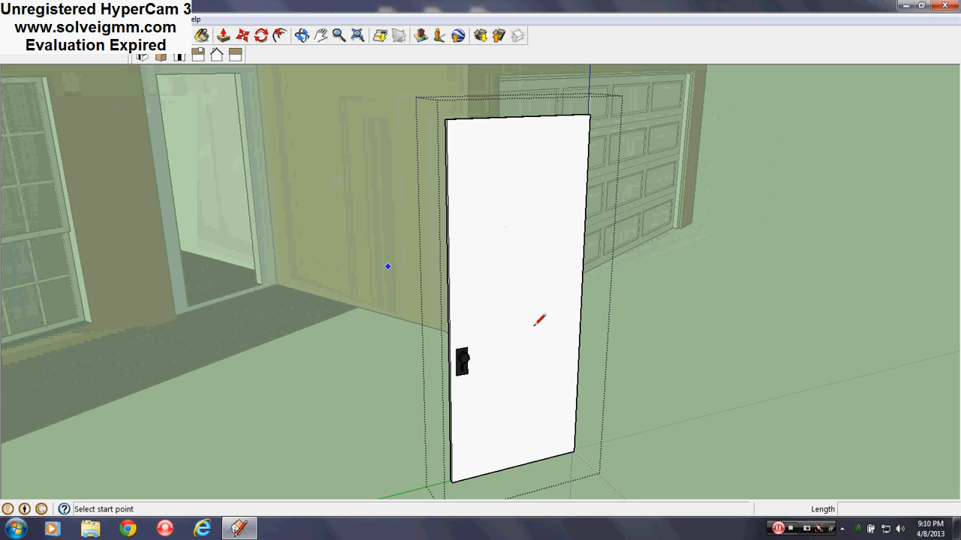
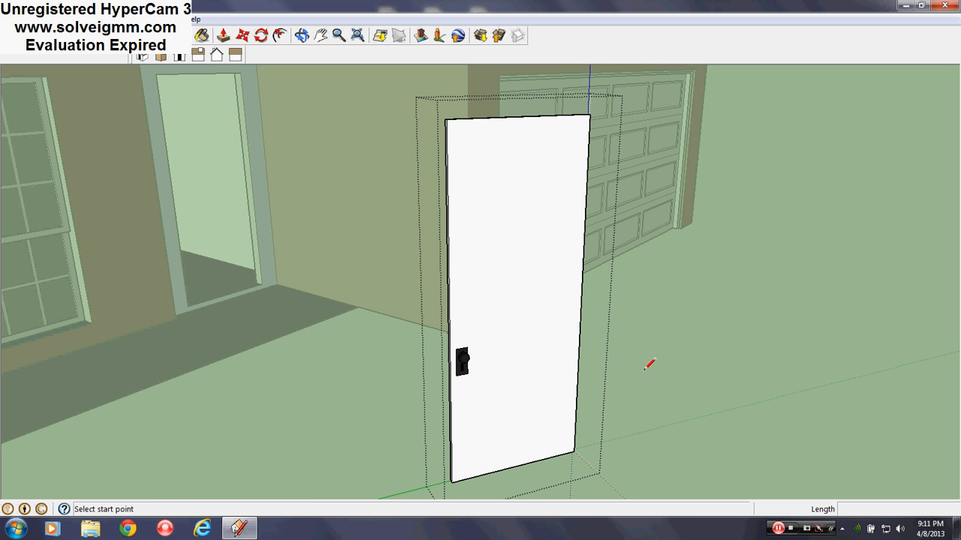
{"action": "scroll", "coordinate": [476, 238], "scroll_direction": "down", "scroll_amount": 2}
{"action": "scroll", "coordinate": [485, 242], "scroll_direction": "up", "scroll_amount": 4}
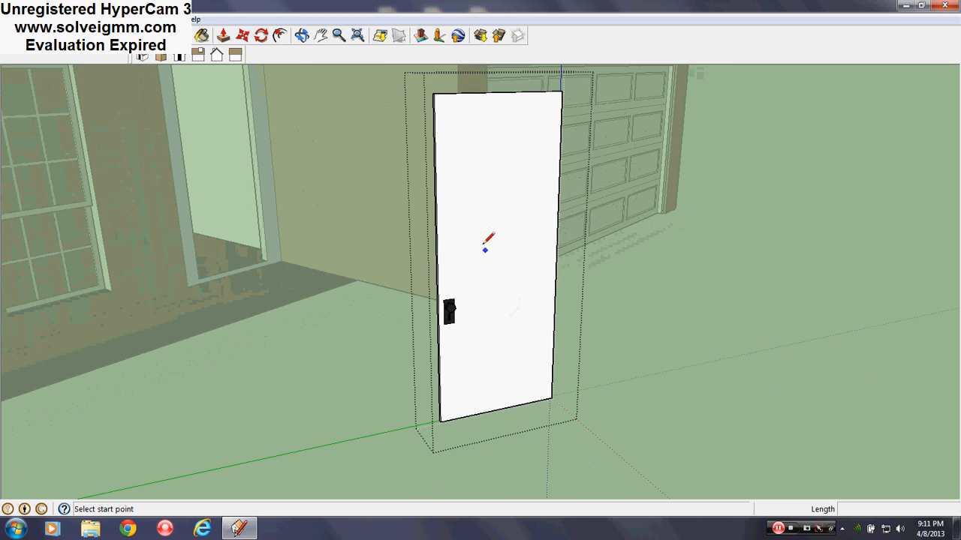
{"action": "scroll", "coordinate": [482, 316], "scroll_direction": "down", "scroll_amount": 1}
{"action": "middle_click_drag", "start_coordinate": [475, 328], "coordinate": [421, 352]}
{"action": "scroll", "coordinate": [591, 225], "scroll_direction": "down", "scroll_amount": 2}
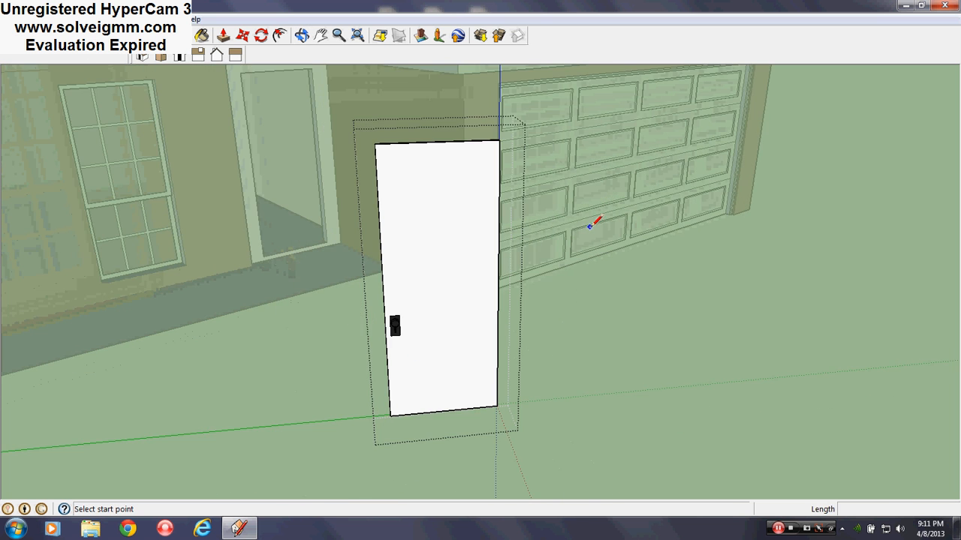
{"action": "scroll", "coordinate": [375, 327], "scroll_direction": "up", "scroll_amount": 2}
{"action": "mouse_move", "coordinate": [394, 322]}
{"action": "middle_mouse_down"}
{"action": "mouse_move", "coordinate": [472, 325]}
{"action": "mouse_move", "coordinate": [458, 325]}
{"action": "middle_mouse_up"}
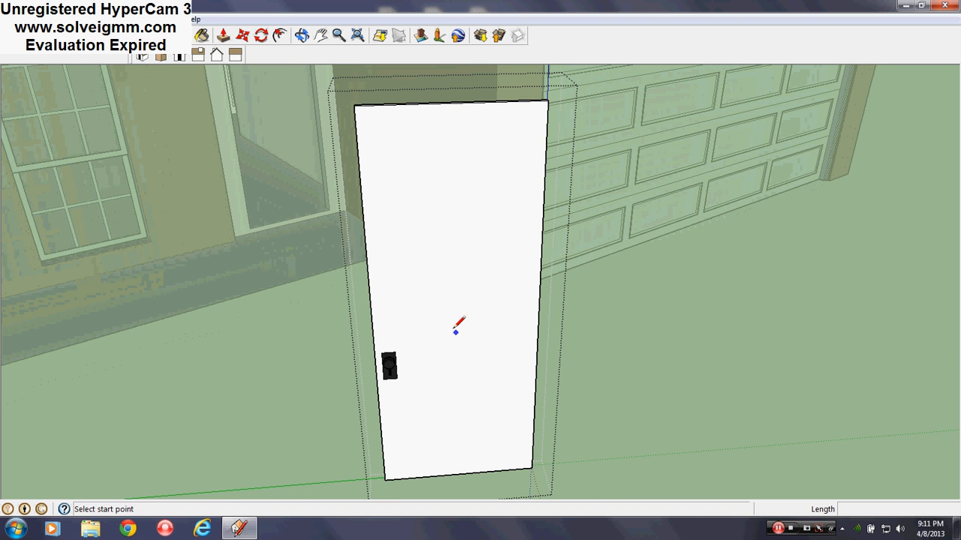
{"action": "left_click", "coordinate": [201, 35]}
{"action": "left_click", "coordinate": [97, 212]}
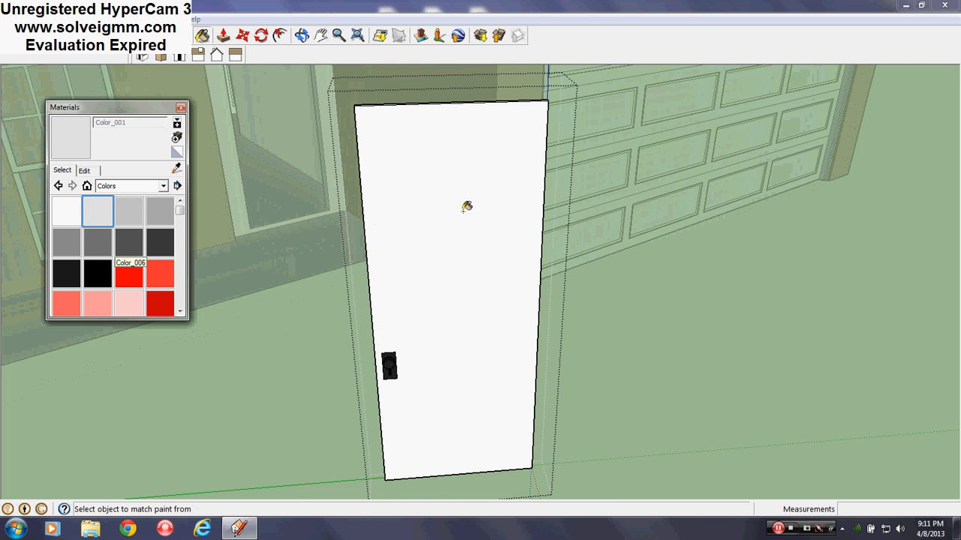
{"action": "mouse_move", "coordinate": [438, 221]}
{"action": "middle_mouse_down"}
{"action": "mouse_move", "coordinate": [711, 343]}
{"action": "mouse_move", "coordinate": [824, 378]}
{"action": "mouse_move", "coordinate": [485, 247]}
{"action": "mouse_move", "coordinate": [435, 255]}
{"action": "middle_mouse_up"}
{"action": "middle_click_drag", "start_coordinate": [442, 195], "coordinate": [472, 253]}
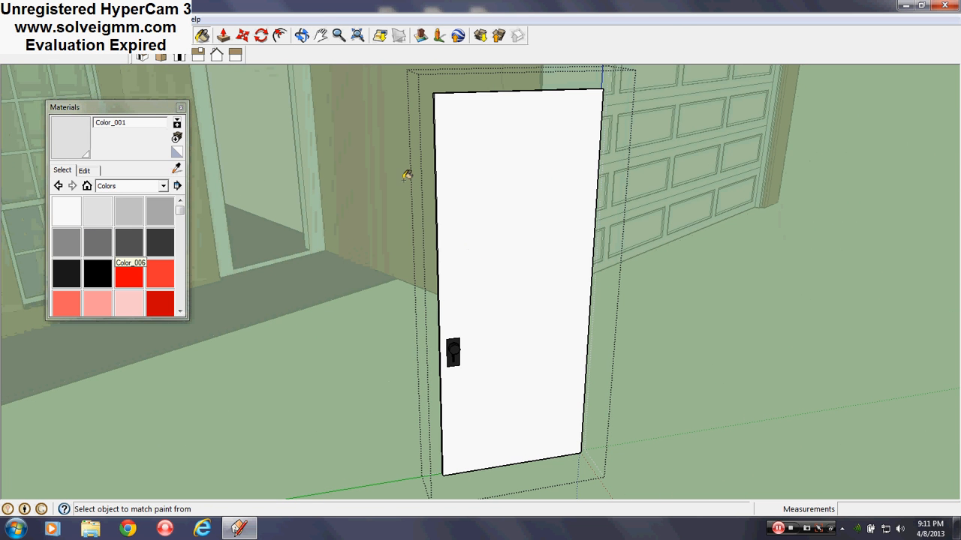
{"action": "left_click", "coordinate": [180, 108]}
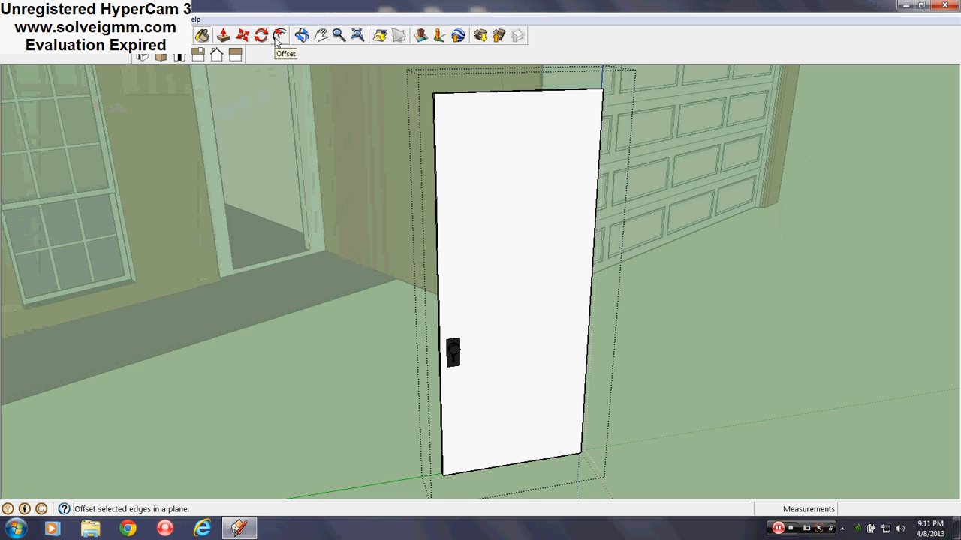
Offset the outline of the door's front face 5" inward to form an inner panel.
{"action": "left_click", "coordinate": [276, 38]}
{"action": "left_click", "coordinate": [507, 129]}
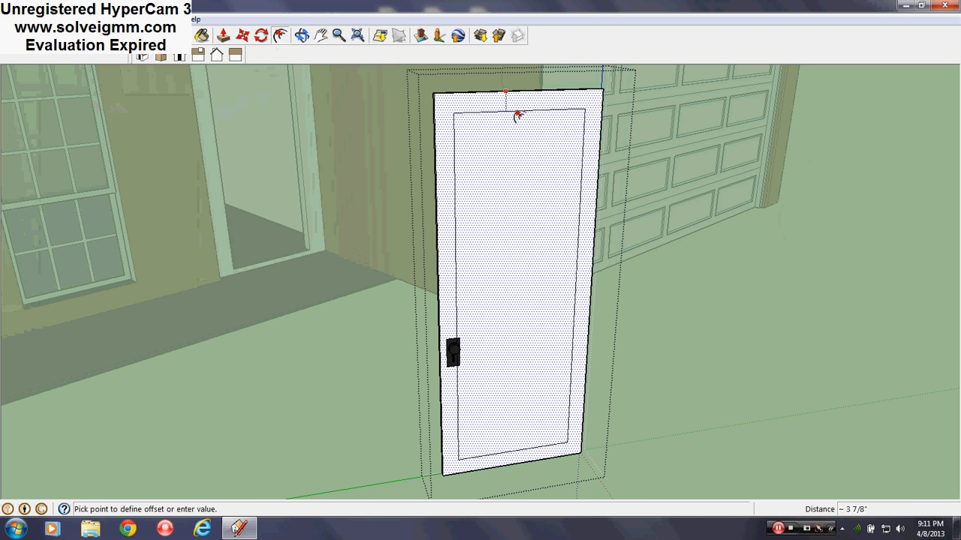
{"action": "key", "text": "Return"}
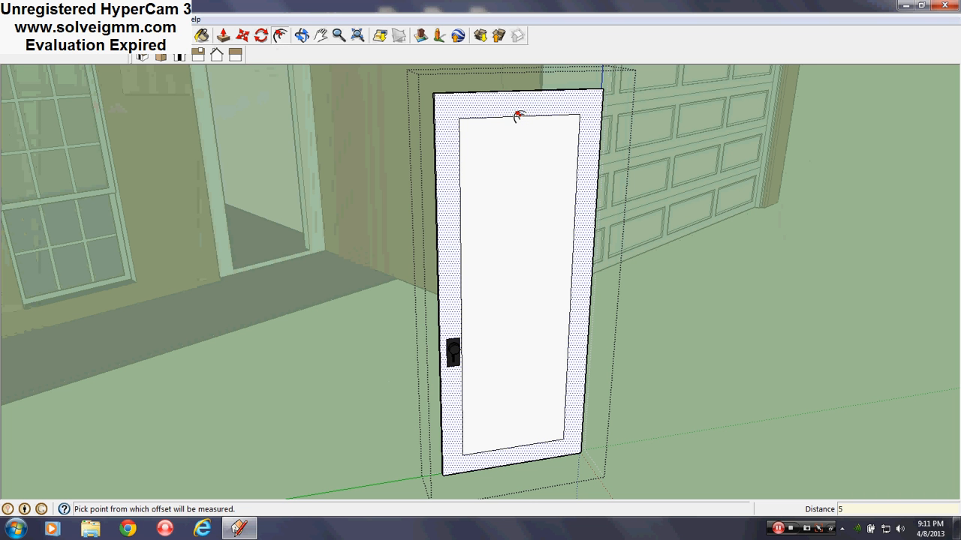
{"action": "key", "text": "Escape"}
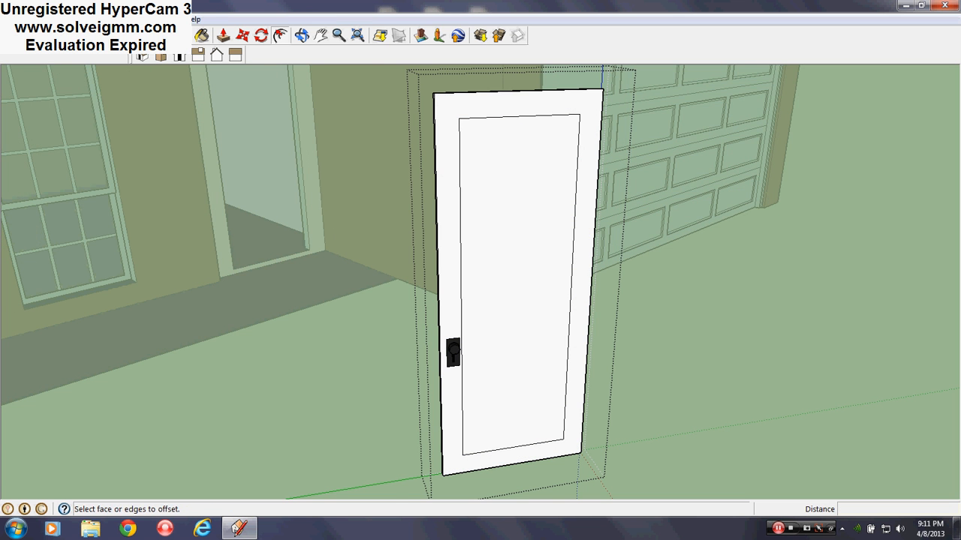
Draw a 3' vertical helper line from the door's bottom-edge midpoint and a horizontal line through its upper end across the inner panel.
{"action": "key", "text": "l"}
{"action": "mouse_move", "coordinate": [493, 258]}
{"action": "middle_mouse_down"}
{"action": "mouse_move", "coordinate": [496, 172]}
{"action": "mouse_move", "coordinate": [476, 207]}
{"action": "middle_mouse_up"}
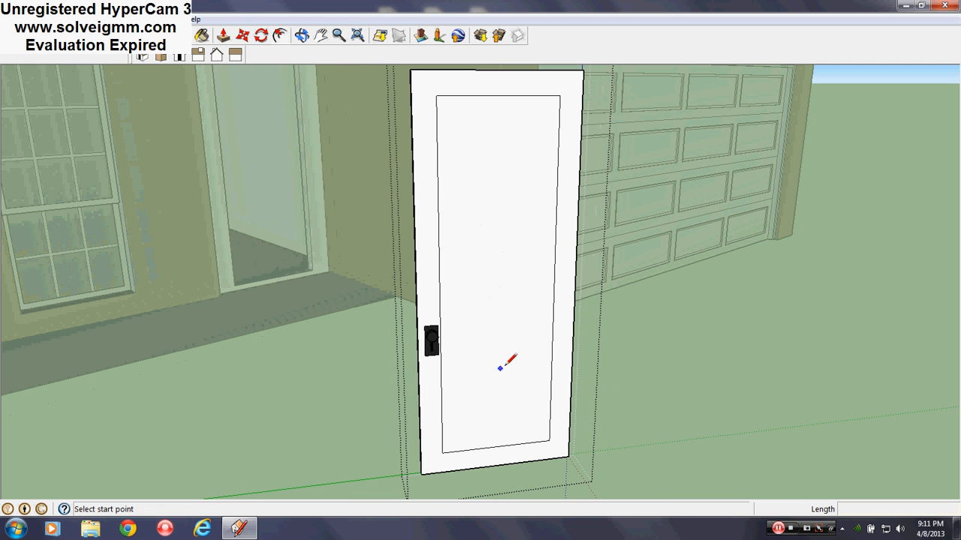
{"action": "left_click", "coordinate": [497, 465]}
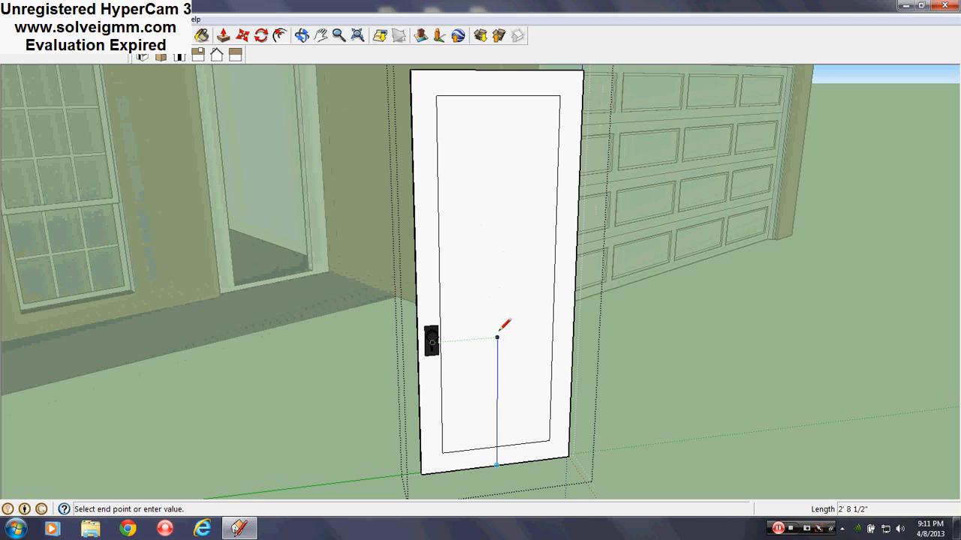
{"action": "key", "text": "Escape"}
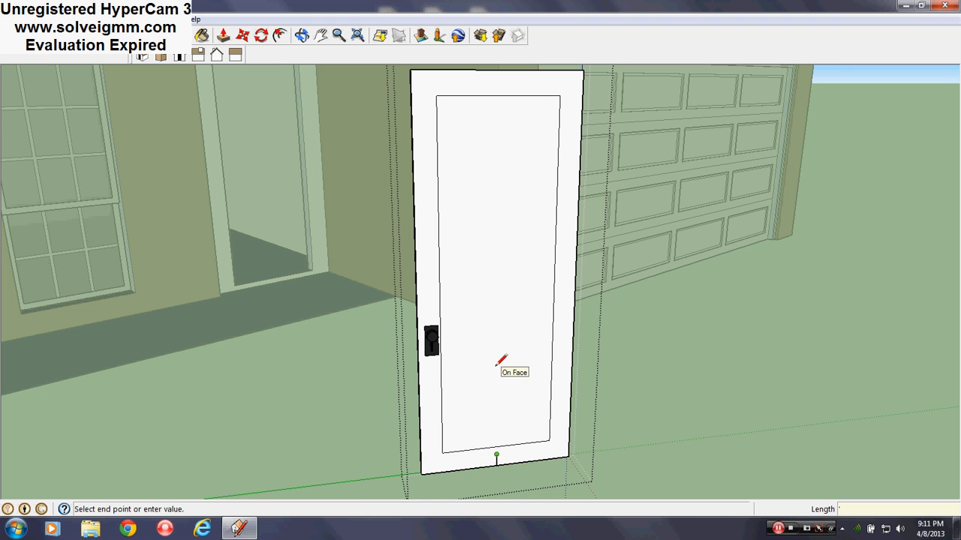
{"action": "scroll", "coordinate": [489, 384], "scroll_direction": "up", "scroll_amount": 2}
{"action": "left_click", "coordinate": [499, 458]}
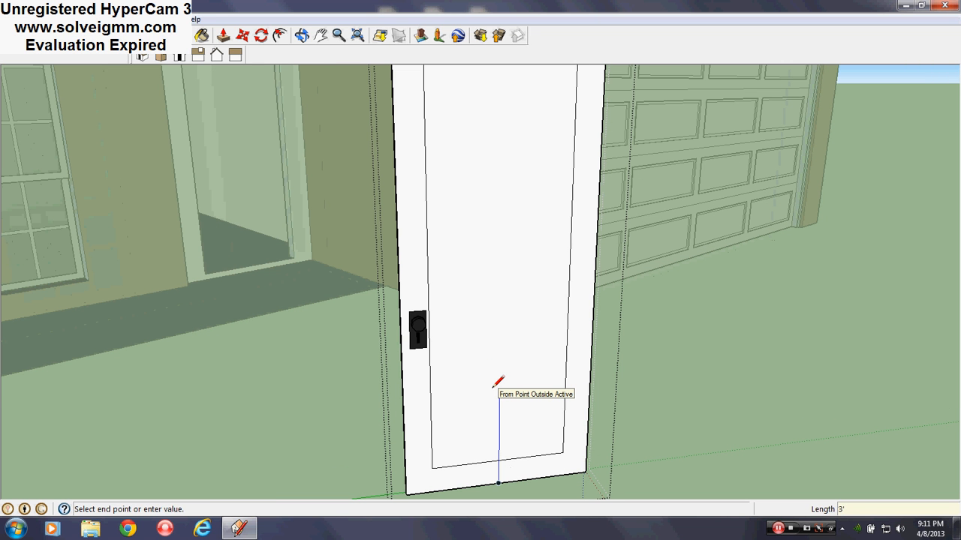
{"action": "left_click", "coordinate": [500, 309]}
{"action": "left_click", "coordinate": [569, 304]}
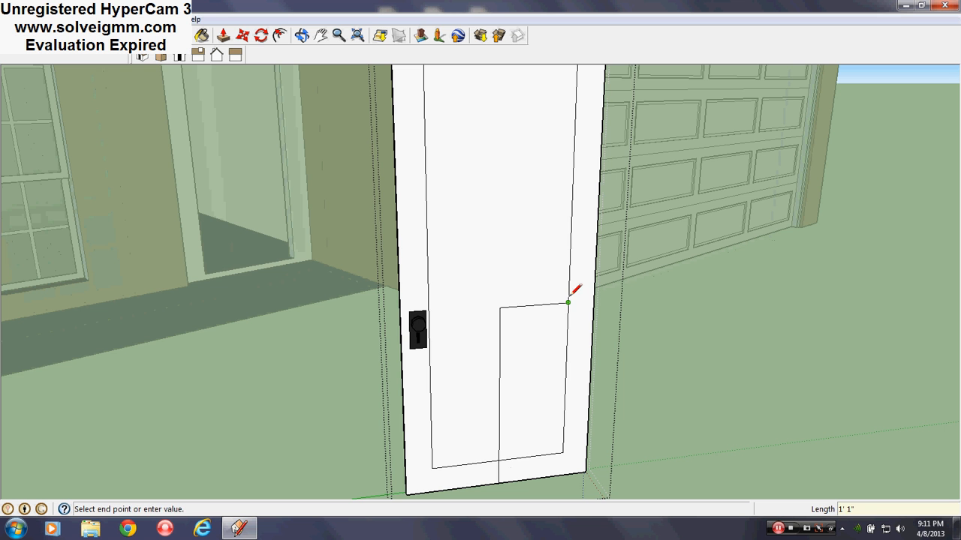
{"action": "left_click", "coordinate": [431, 310]}
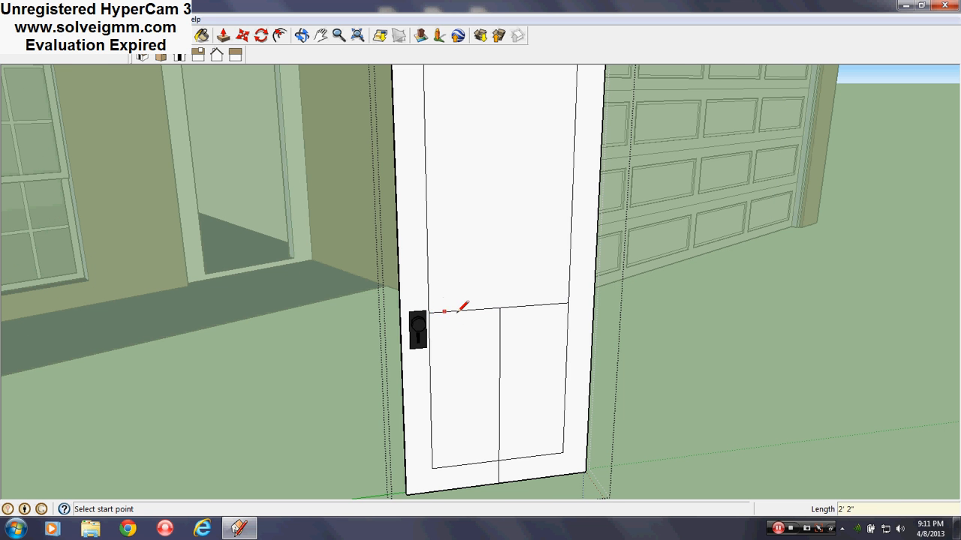
Erase the vertical helper line that runs through the door's lower panel to its bottom edge.
{"action": "scroll", "coordinate": [456, 310], "scroll_direction": "down", "scroll_amount": 2}
{"action": "left_click", "coordinate": [164, 35]}
{"action": "scroll", "coordinate": [497, 358], "scroll_direction": "down", "scroll_amount": 4}
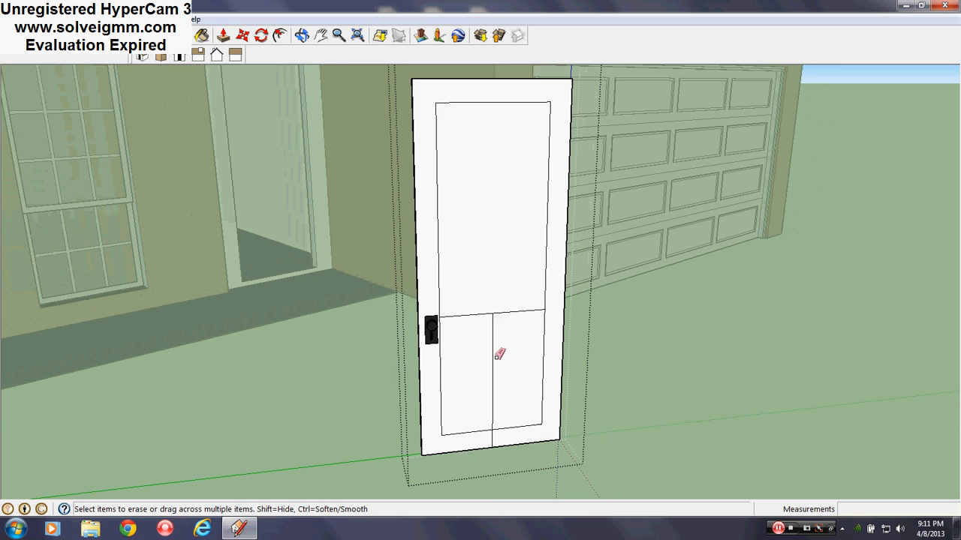
{"action": "scroll", "coordinate": [496, 361], "scroll_direction": "up", "scroll_amount": 3}
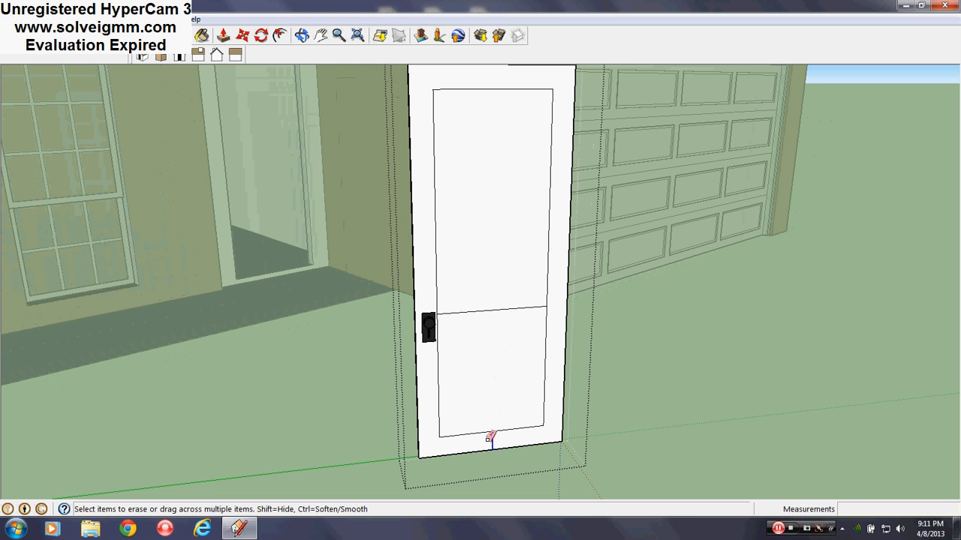
Copy the horizontal dividing line a short distance downward to form a crossrail beside the door knob.
{"action": "right_click", "coordinate": [515, 309]}
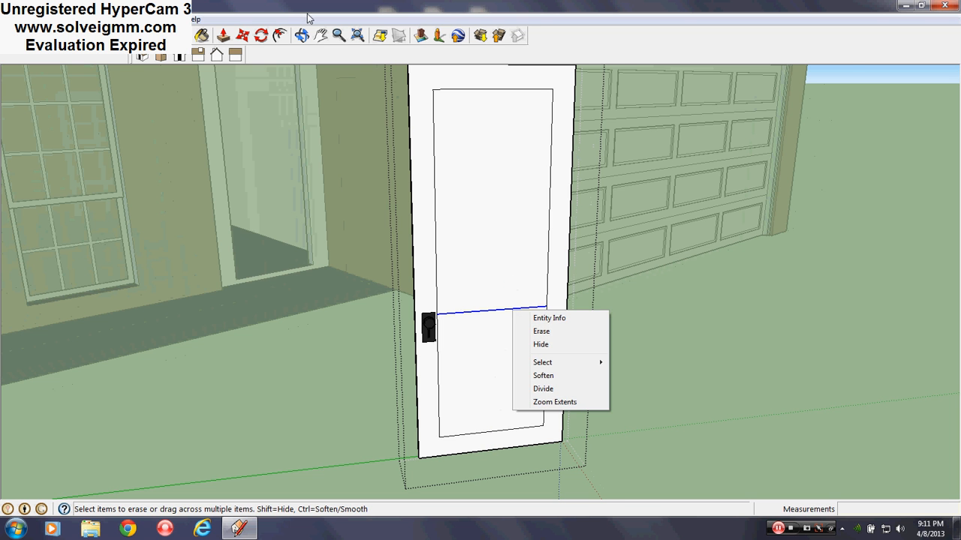
{"action": "left_click", "coordinate": [242, 36]}
{"action": "scroll", "coordinate": [513, 384], "scroll_direction": "up", "scroll_amount": 2}
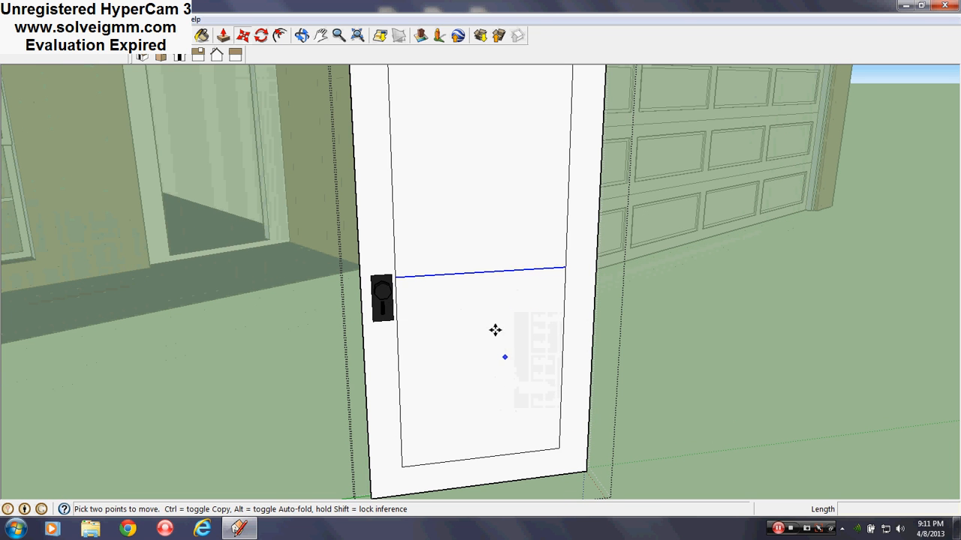
{"action": "left_click", "coordinate": [482, 273]}
{"action": "key", "text": "ctrl"}
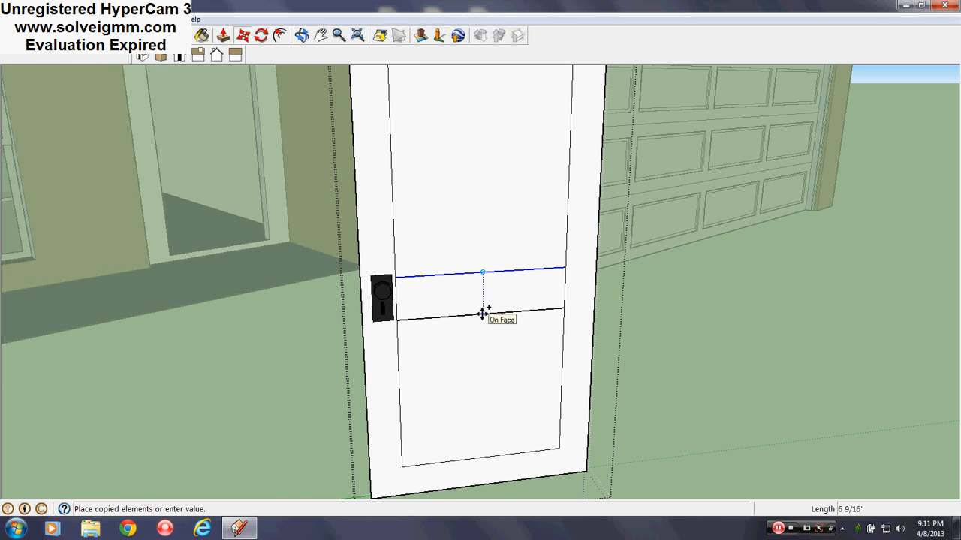
{"action": "left_click", "coordinate": [483, 314]}
{"action": "scroll", "coordinate": [357, 205], "scroll_direction": "down", "scroll_amount": 3}
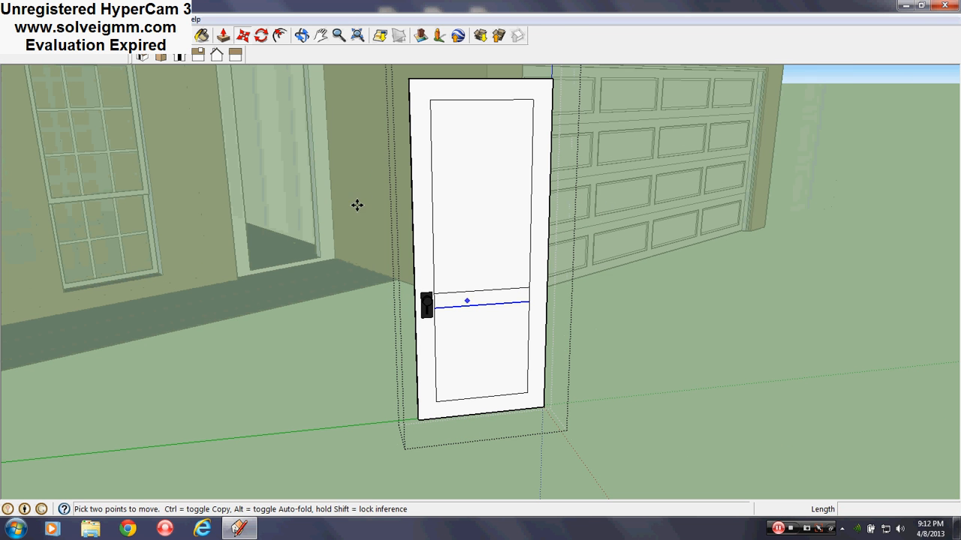
Erase the short vertical edge segments at both ends of the crossrail, leaving separate upper and lower panels.
{"action": "left_click", "coordinate": [180, 58]}
{"action": "scroll", "coordinate": [421, 292], "scroll_direction": "up", "scroll_amount": 4}
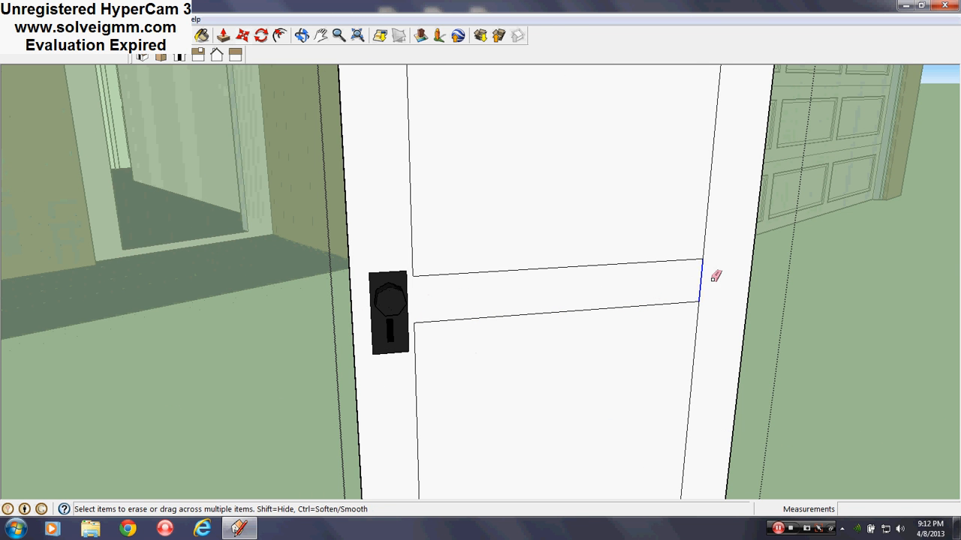
{"action": "scroll", "coordinate": [521, 358], "scroll_direction": "down", "scroll_amount": 6}
{"action": "middle_click_drag", "start_coordinate": [508, 382], "coordinate": [531, 332]}
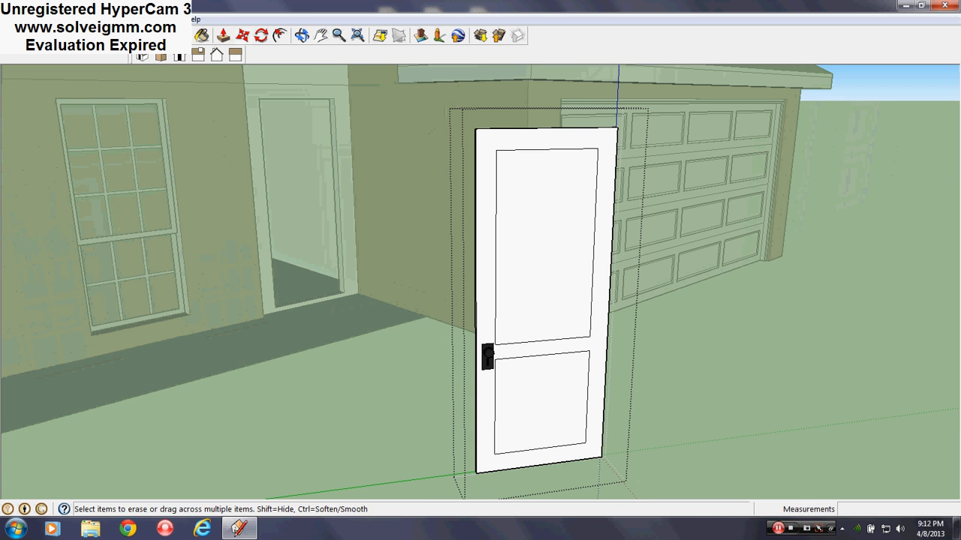
Draw a vertical line from the midpoint of the lower panel's bottom edge to its top edge and move it 2" toward the knob.
{"action": "key", "text": "l"}
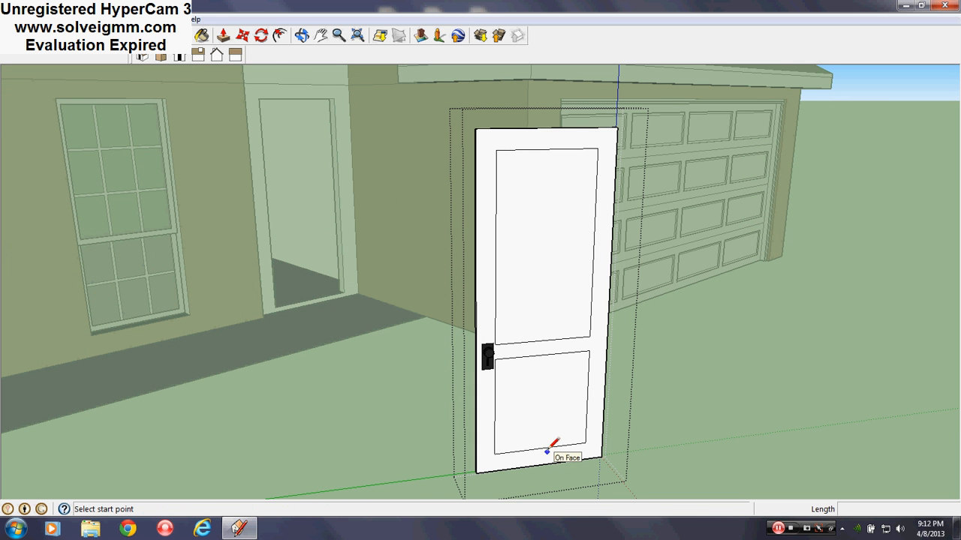
{"action": "left_click", "coordinate": [541, 449]}
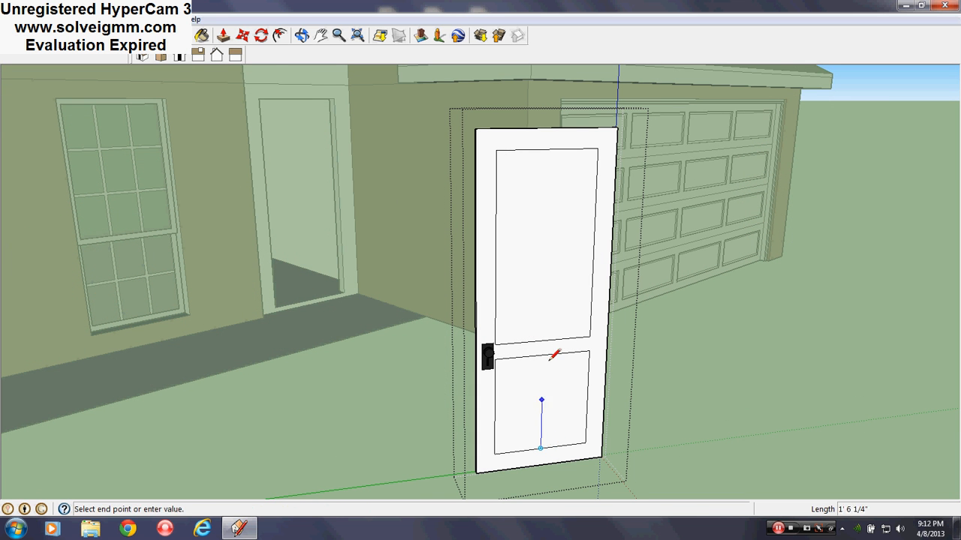
{"action": "left_click", "coordinate": [242, 35]}
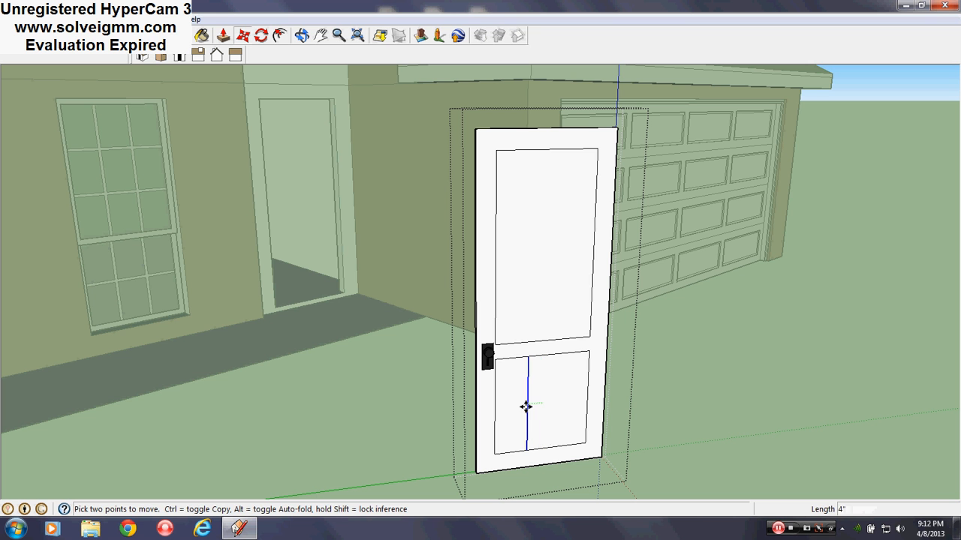
{"action": "left_click_drag", "start_coordinate": [525, 407], "coordinate": [532, 400]}
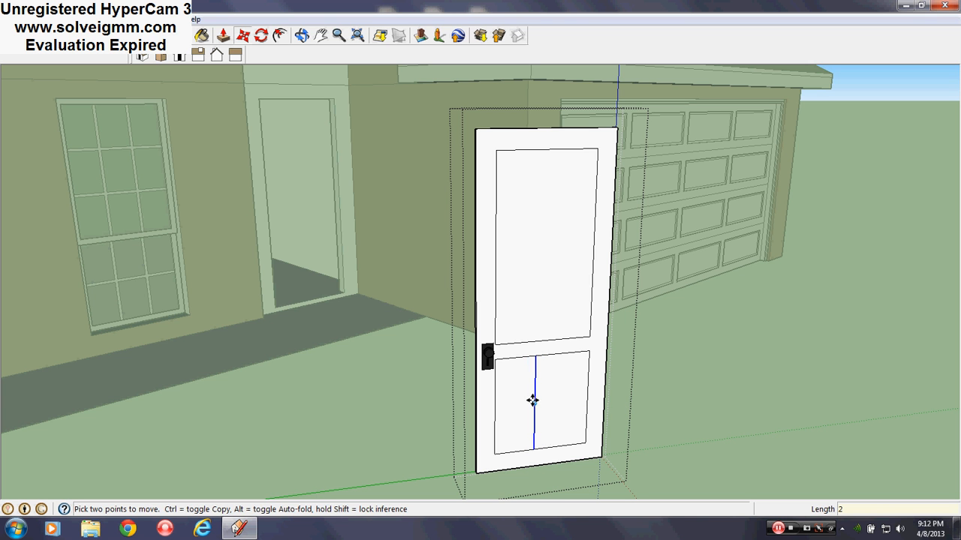
Copy the lower panel's vertical line 4" away from the knob to form a central stile.
{"action": "left_click", "coordinate": [533, 403]}
{"action": "key", "text": "ctrl"}
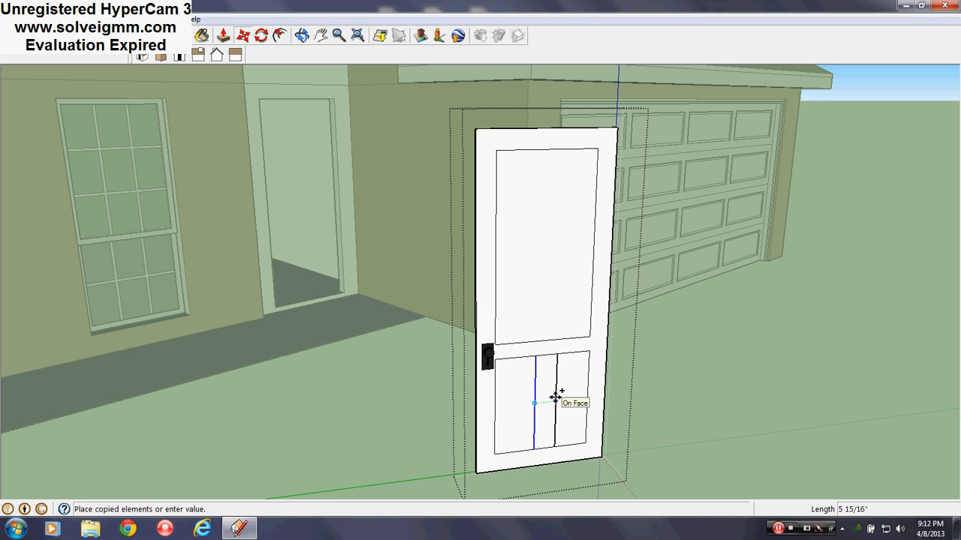
{"action": "key", "text": "Return"}
{"action": "key", "text": "space"}
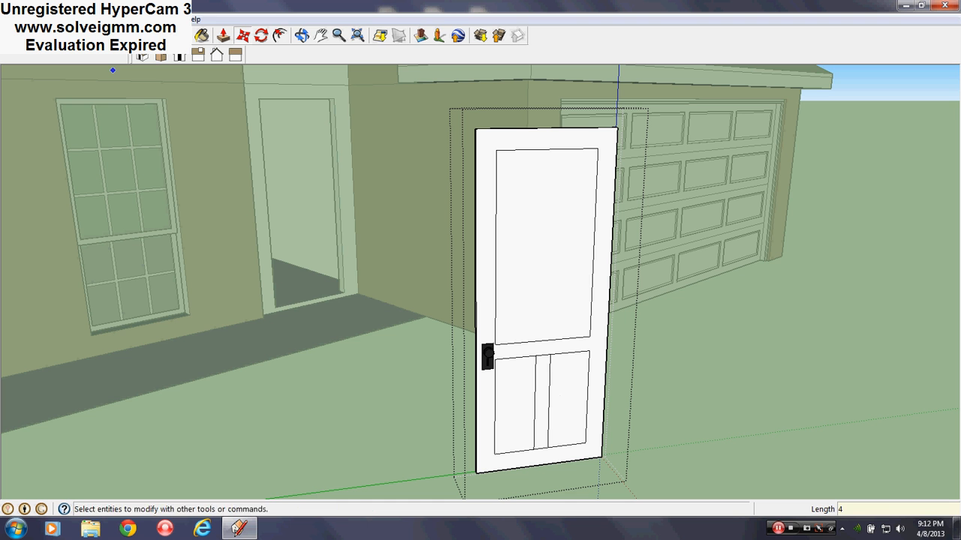
Draw two vertical lines from the tops of the lower stile lines up to the upper panel's top edge.
{"action": "key", "text": "l"}
{"action": "left_click", "coordinate": [536, 354]}
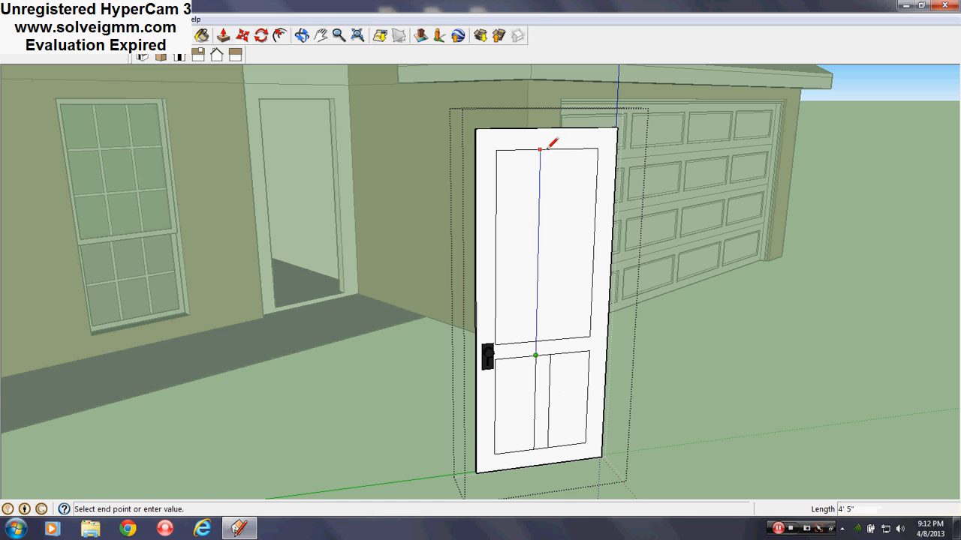
{"action": "left_click", "coordinate": [540, 150]}
{"action": "left_click", "coordinate": [551, 353]}
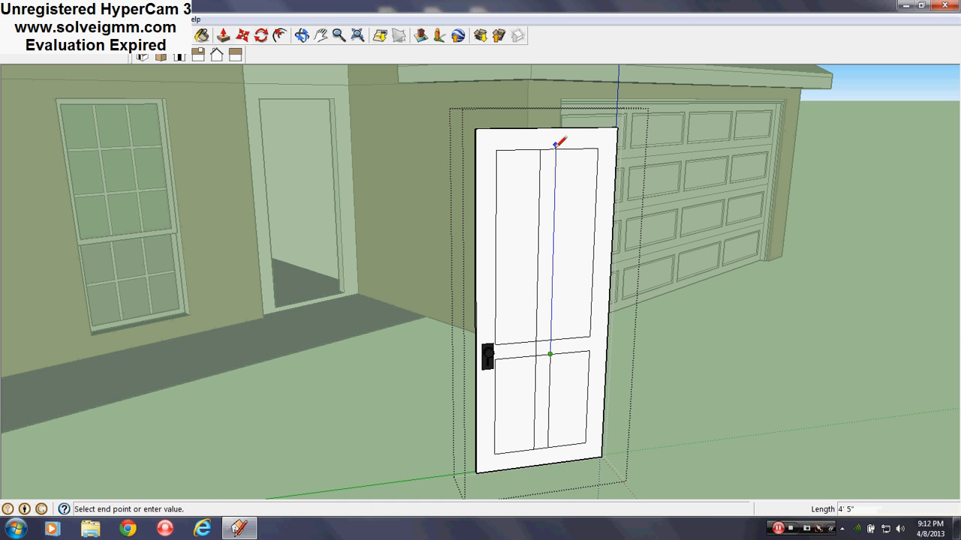
{"action": "left_click", "coordinate": [555, 149]}
Erase the segments where the crossrail and central stile overlap, and the stile's closing edges, to separate the four panels.
{"action": "key", "text": "e"}
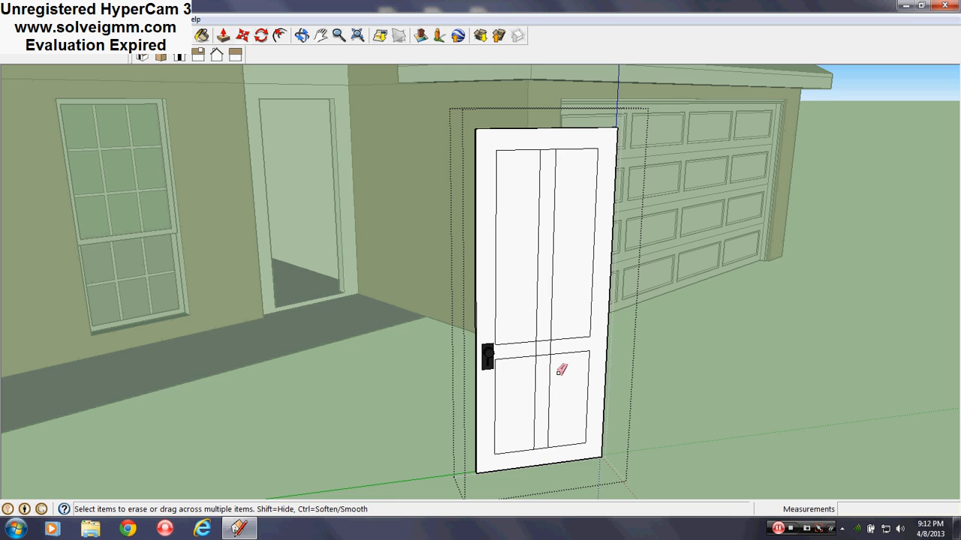
{"action": "scroll", "coordinate": [542, 351], "scroll_direction": "up", "scroll_amount": 4}
{"action": "scroll", "coordinate": [526, 358], "scroll_direction": "down", "scroll_amount": 6}
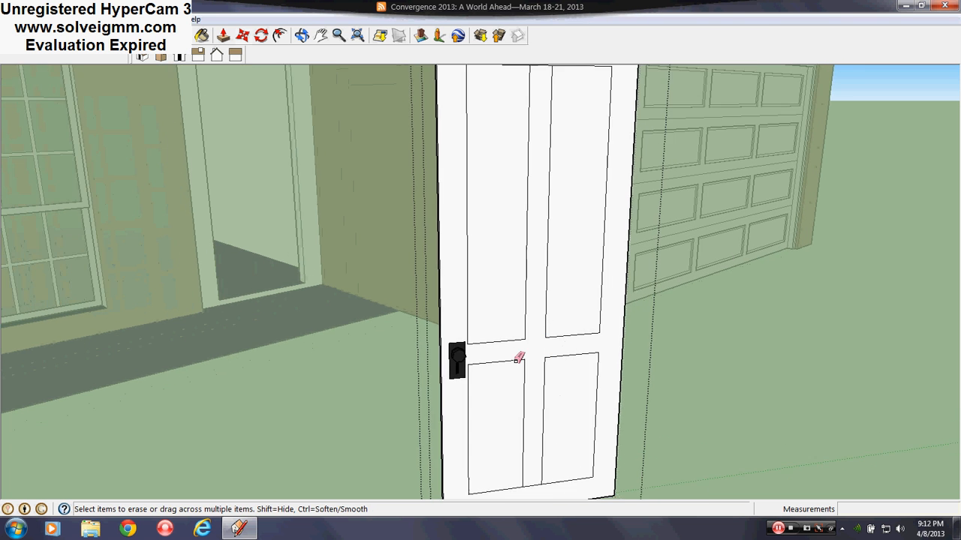
{"action": "scroll", "coordinate": [533, 427], "scroll_direction": "up", "scroll_amount": 4}
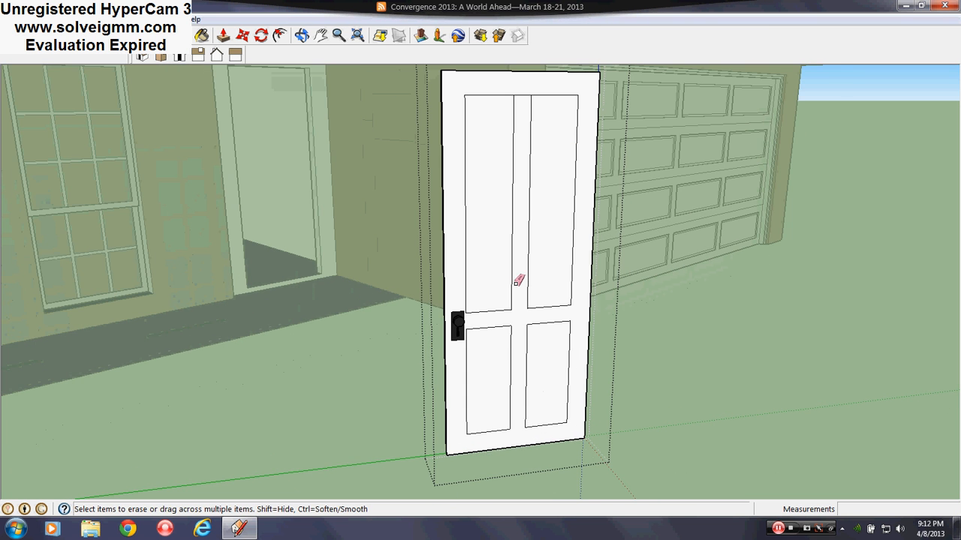
Measure half the length of the top edge of the upper panel on the knob side.
{"action": "scroll", "coordinate": [518, 281], "scroll_direction": "down", "scroll_amount": 3}
{"action": "middle_click_drag", "start_coordinate": [541, 326], "coordinate": [545, 386]}
{"action": "scroll", "coordinate": [542, 223], "scroll_direction": "up", "scroll_amount": 3}
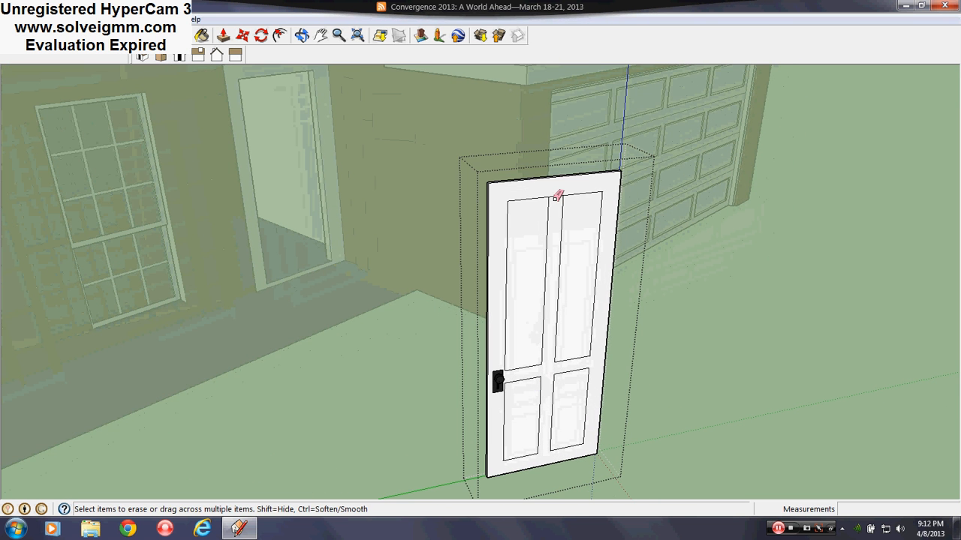
{"action": "key", "text": "m"}
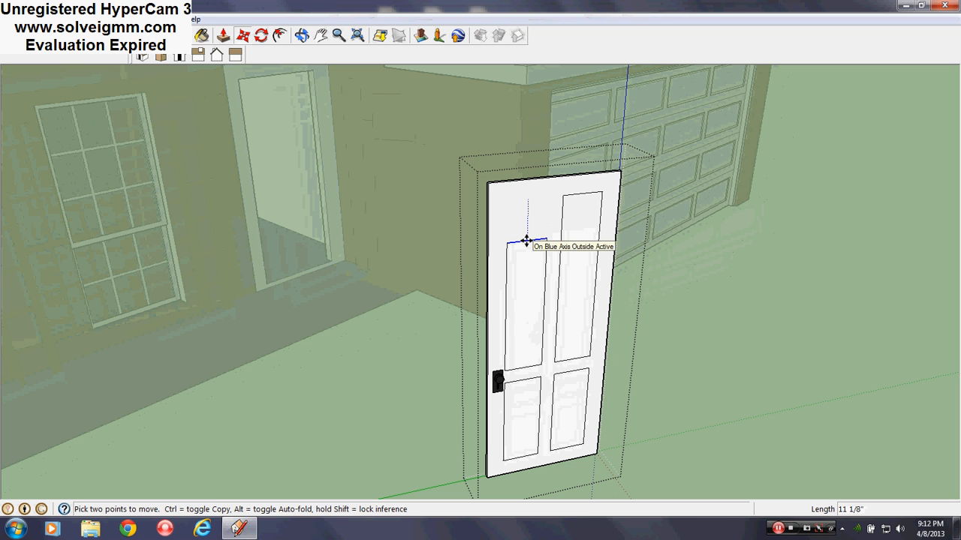
{"action": "key", "text": "Escape"}
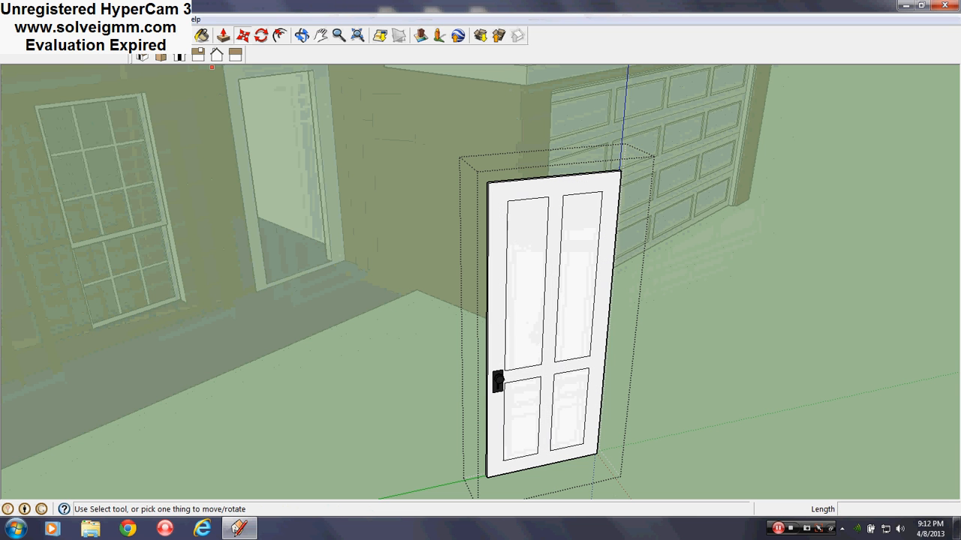
{"action": "key", "text": "l"}
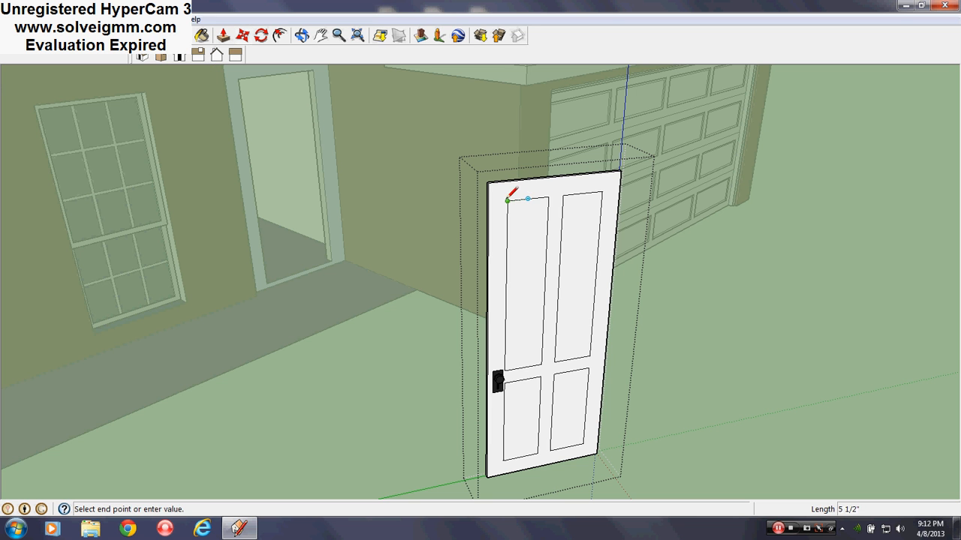
Move the top edges of both upper panels down 5.5".
{"action": "left_click", "coordinate": [242, 35]}
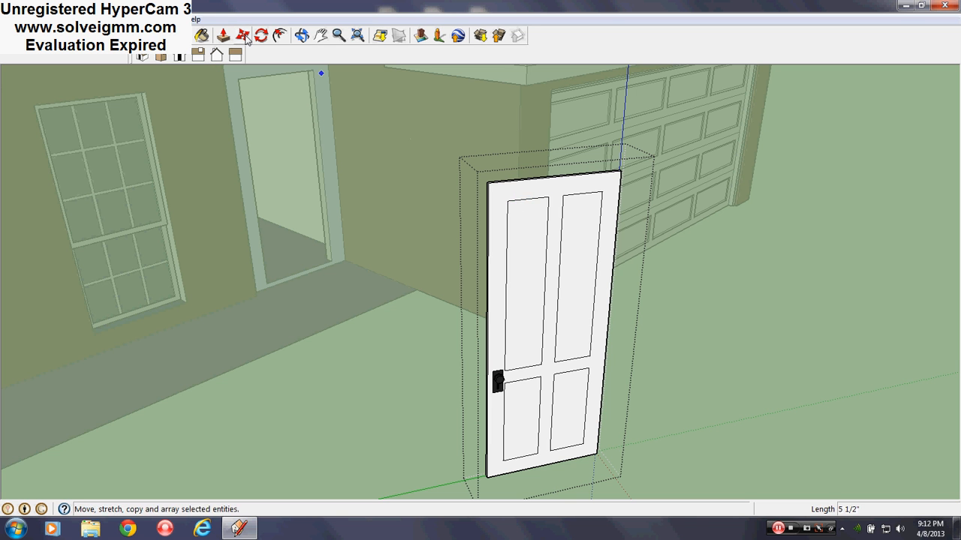
{"action": "left_click", "coordinate": [530, 198]}
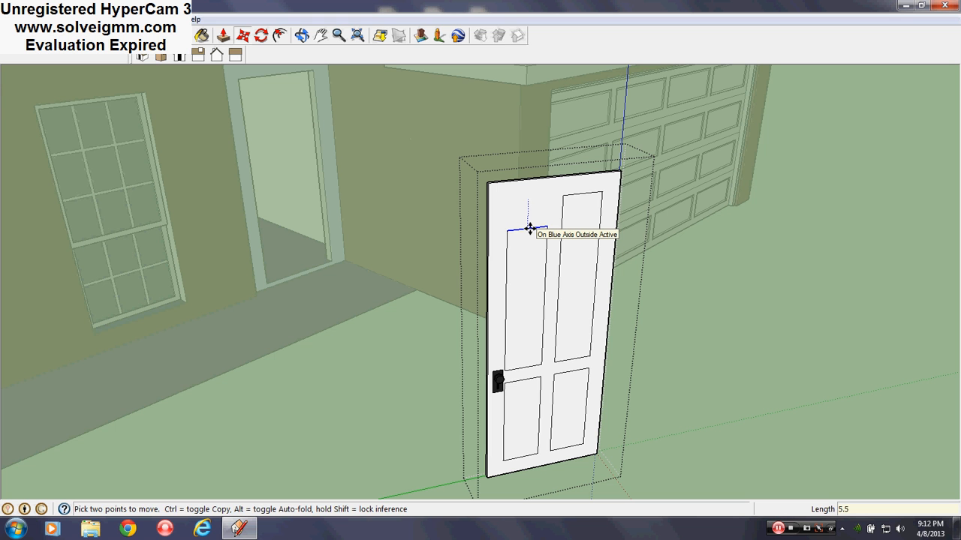
{"action": "left_click", "coordinate": [526, 226]}
{"action": "scroll", "coordinate": [571, 206], "scroll_direction": "up", "scroll_amount": 3}
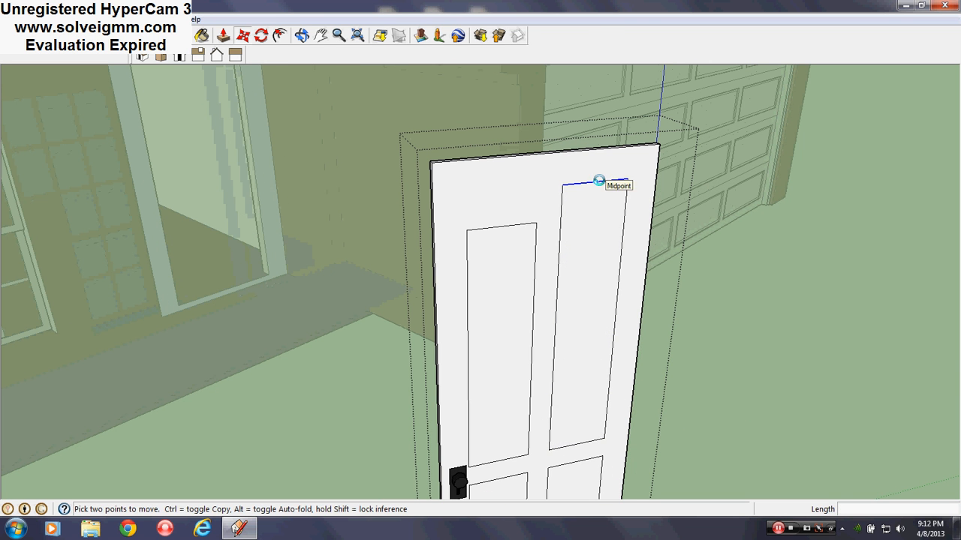
{"action": "left_click", "coordinate": [598, 181]}
{"action": "left_click", "coordinate": [592, 217]}
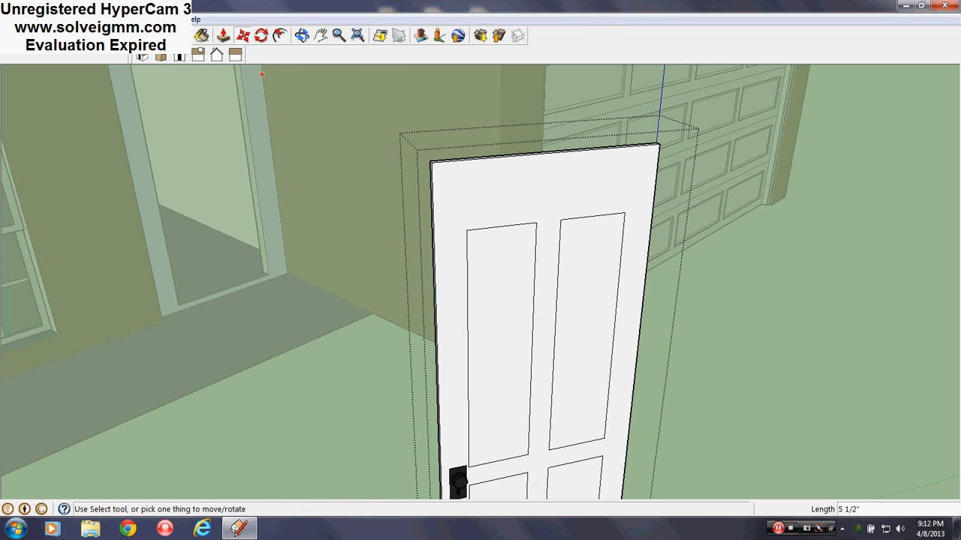
Draw a semicircular arc with a 5 1/2" bulge above the top edge of each upper panel.
{"action": "key", "text": "a"}
{"action": "left_click", "coordinate": [467, 229]}
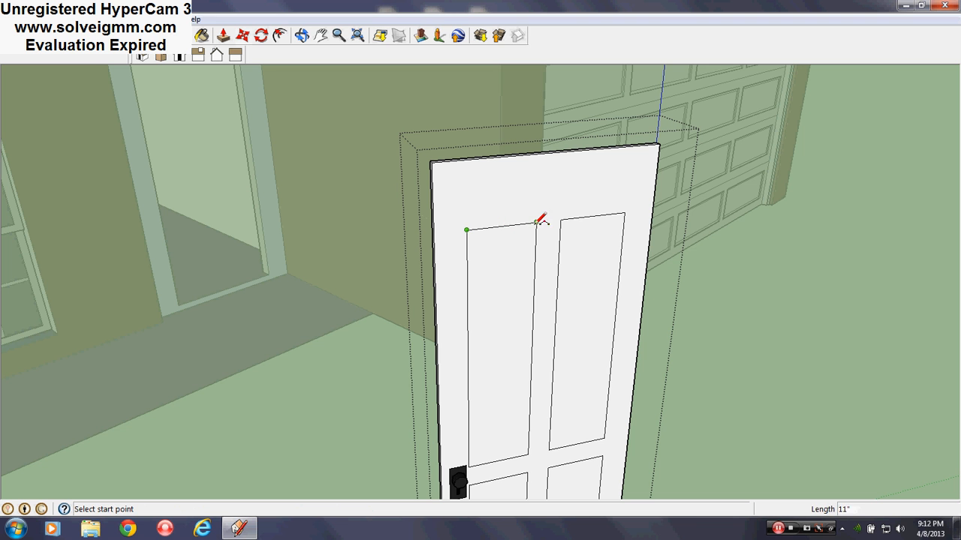
{"action": "left_click", "coordinate": [536, 222]}
{"action": "left_click", "coordinate": [503, 189]}
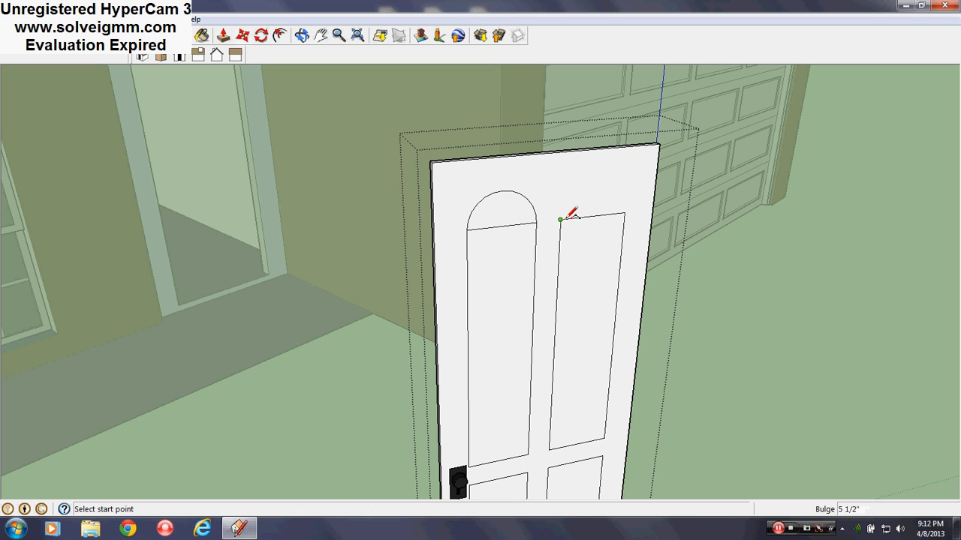
{"action": "left_click", "coordinate": [626, 213]}
Erase the straight edges beneath both arcs so each arch joins its upper panel.
{"action": "key", "text": "e"}
{"action": "left_click", "coordinate": [592, 215]}
{"action": "mouse_move", "coordinate": [592, 215]}
{"action": "middle_mouse_down"}
{"action": "mouse_move", "coordinate": [526, 155]}
{"action": "mouse_move", "coordinate": [478, 395]}
{"action": "mouse_move", "coordinate": [512, 320]}
{"action": "middle_mouse_up"}
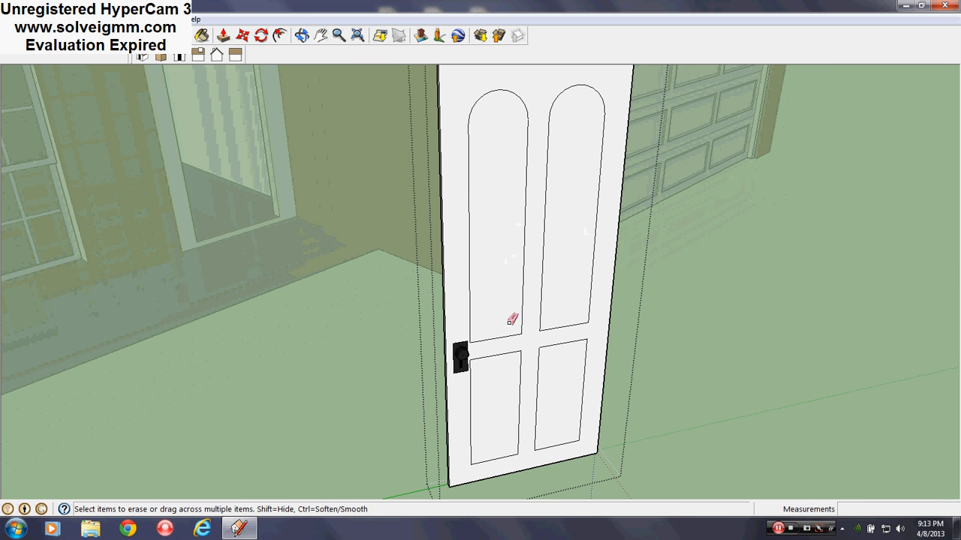
Push all four panel faces through the door's full thickness to cut openings.
{"action": "left_click", "coordinate": [222, 38]}
{"action": "left_click_drag", "start_coordinate": [499, 300], "coordinate": [482, 288]}
{"action": "double_click", "coordinate": [557, 284]}
{"action": "double_click", "coordinate": [562, 388]}
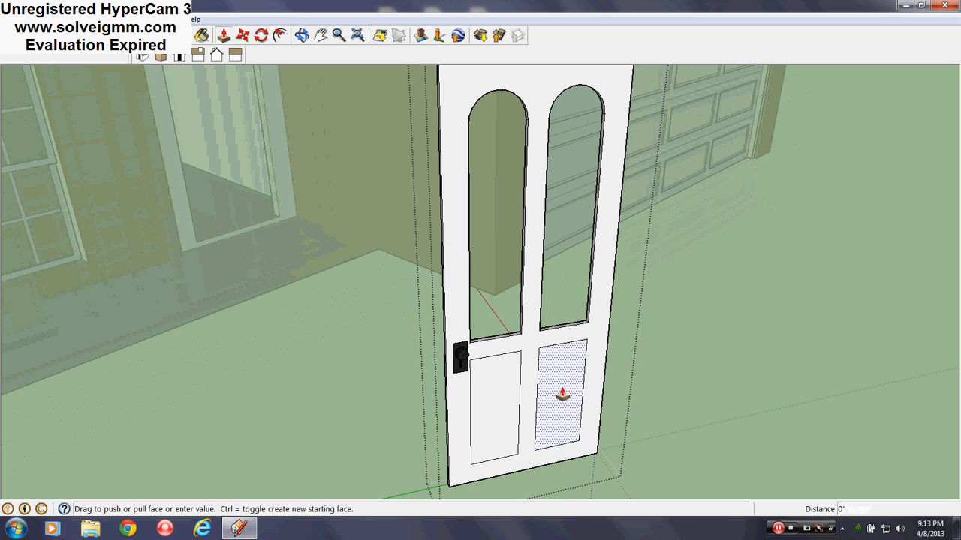
{"action": "double_click", "coordinate": [490, 400]}
Draw a rectangle at mid-thickness across the door, from its top edge midpoint to the diagonally opposite bottom one, filling the panel openings.
{"action": "middle_click_drag", "start_coordinate": [488, 399], "coordinate": [622, 382]}
{"action": "scroll", "coordinate": [642, 388], "scroll_direction": "up", "scroll_amount": 3}
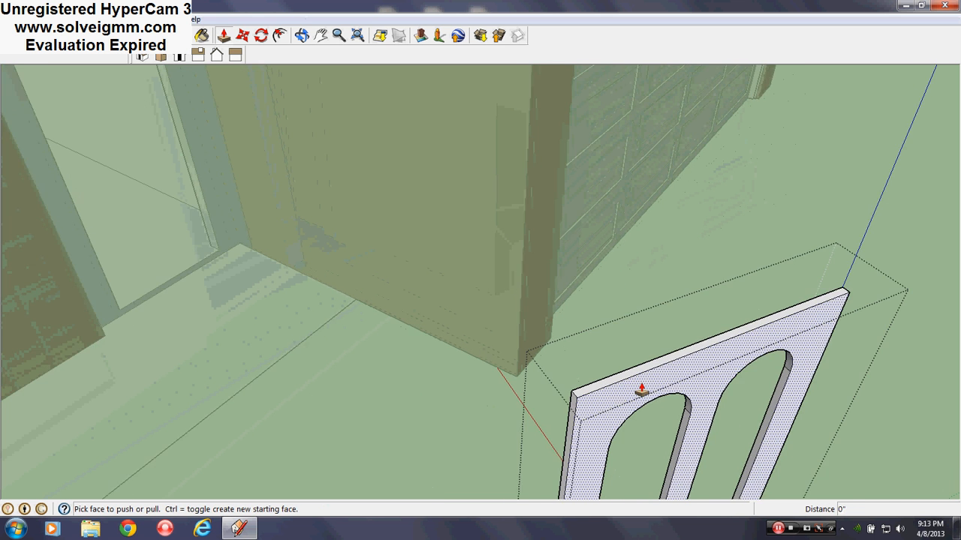
{"action": "scroll", "coordinate": [642, 389], "scroll_direction": "up", "scroll_amount": 4}
{"action": "key", "text": "r"}
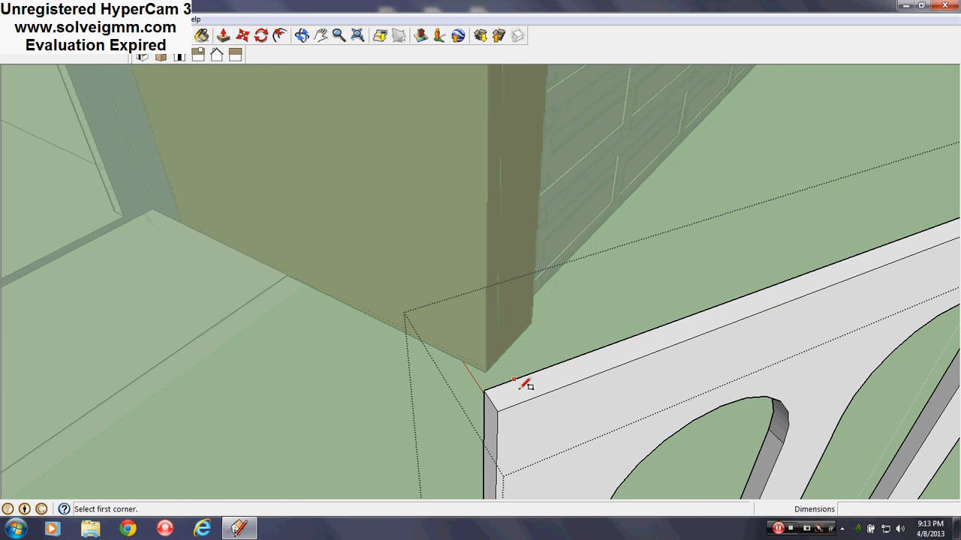
{"action": "scroll", "coordinate": [501, 396], "scroll_direction": "down", "scroll_amount": 5}
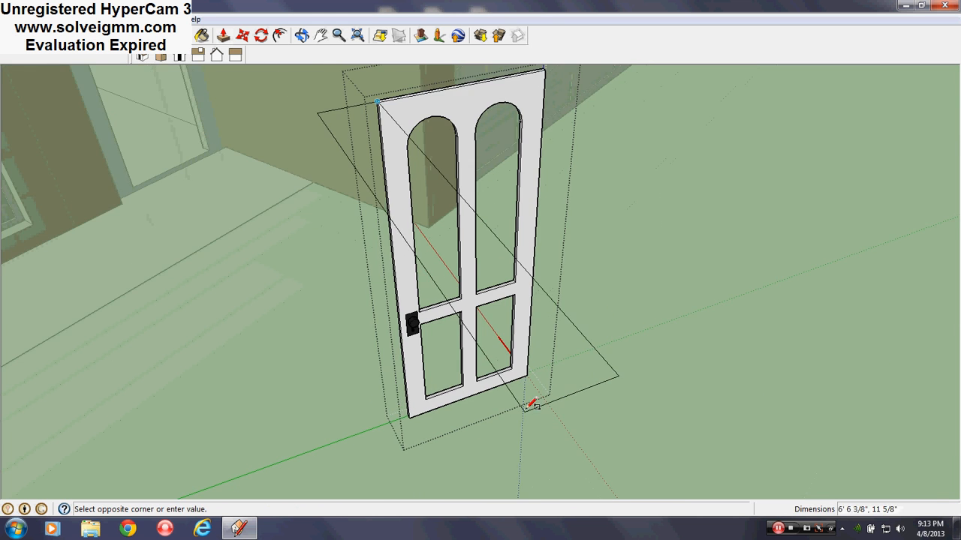
{"action": "scroll", "coordinate": [530, 399], "scroll_direction": "up", "scroll_amount": 6}
{"action": "middle_click_drag", "start_coordinate": [510, 364], "coordinate": [229, 302]}
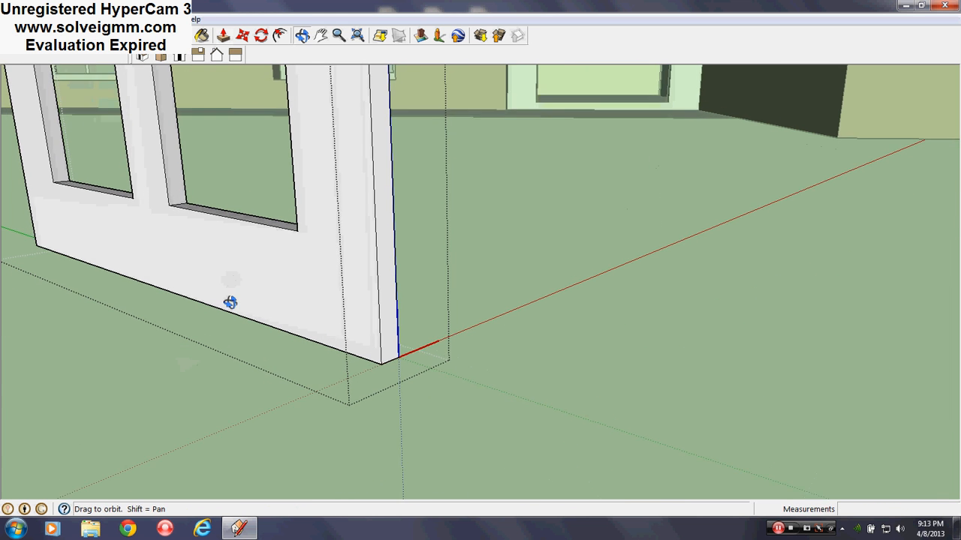
{"action": "left_click", "coordinate": [401, 358]}
Match the paint of the new panel infill face to the door's Color_001 material.
{"action": "middle_click_drag", "start_coordinate": [401, 359], "coordinate": [538, 451]}
{"action": "scroll", "coordinate": [414, 379], "scroll_direction": "down", "scroll_amount": 8}
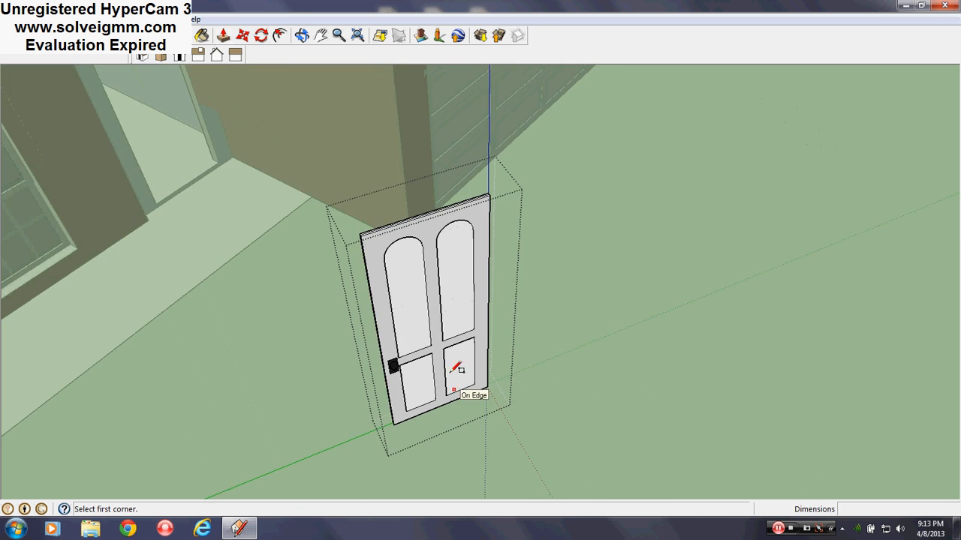
{"action": "scroll", "coordinate": [451, 374], "scroll_direction": "up", "scroll_amount": 3}
{"action": "middle_click_drag", "start_coordinate": [451, 374], "coordinate": [420, 321]}
{"action": "left_click", "coordinate": [201, 35]}
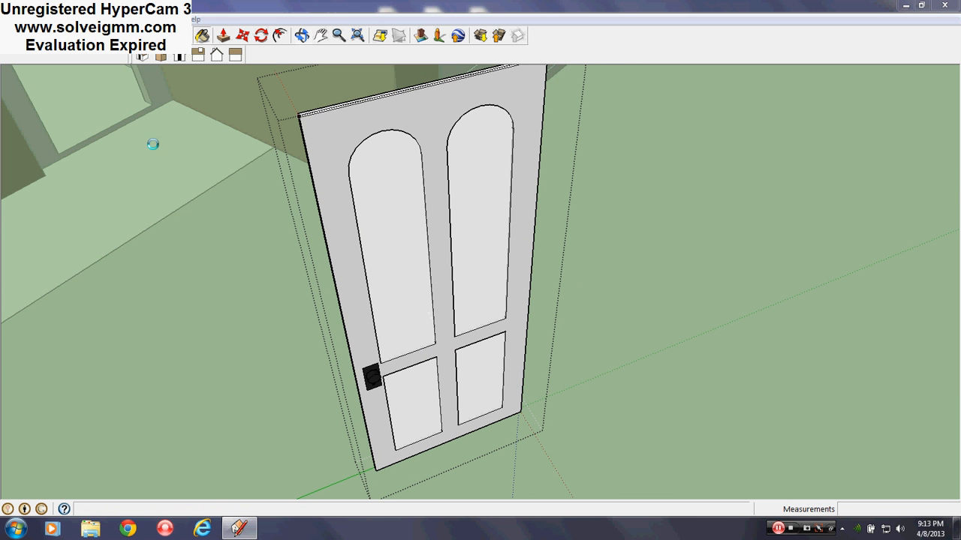
{"action": "key", "text": "alt"}
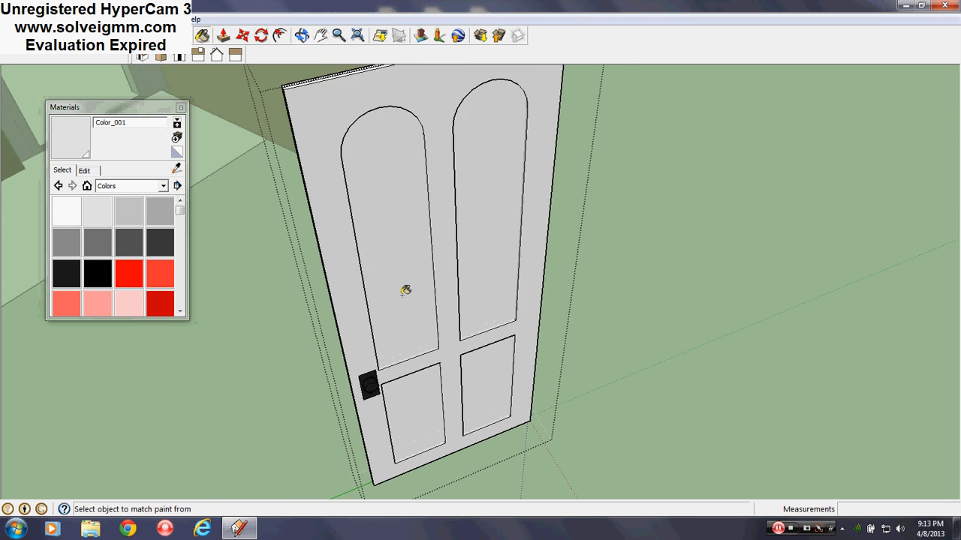
Intersect the infill face with the surrounding door geometry to split it into separate panels.
{"action": "middle_click_drag", "start_coordinate": [405, 291], "coordinate": [791, 382]}
{"action": "middle_click_drag", "start_coordinate": [734, 213], "coordinate": [405, 93]}
{"action": "scroll", "coordinate": [554, 249], "scroll_direction": "up", "scroll_amount": 3}
{"action": "middle_click_drag", "start_coordinate": [553, 248], "coordinate": [519, 292]}
{"action": "right_click", "coordinate": [515, 241]}
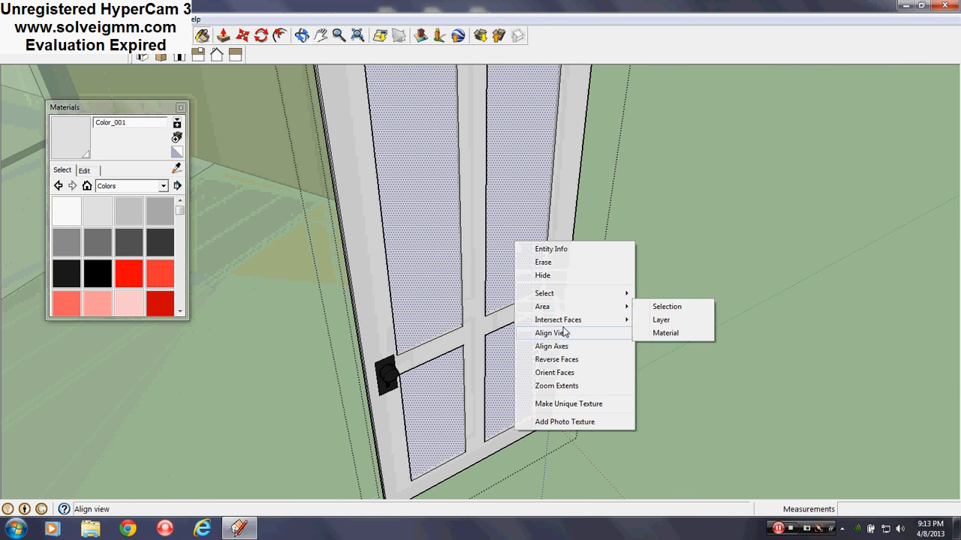
{"action": "mouse_move", "coordinate": [565, 319]}
{"action": "left_click", "coordinate": [661, 321]}
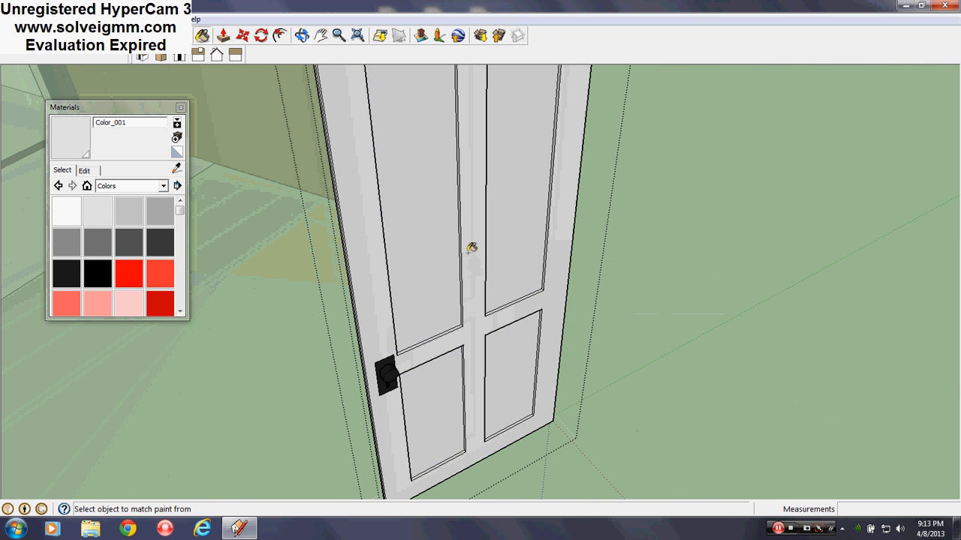
Erase the leftover seam lines of the rectangle from the door's narrow outer edges.
{"action": "middle_click_drag", "start_coordinate": [472, 249], "coordinate": [556, 244]}
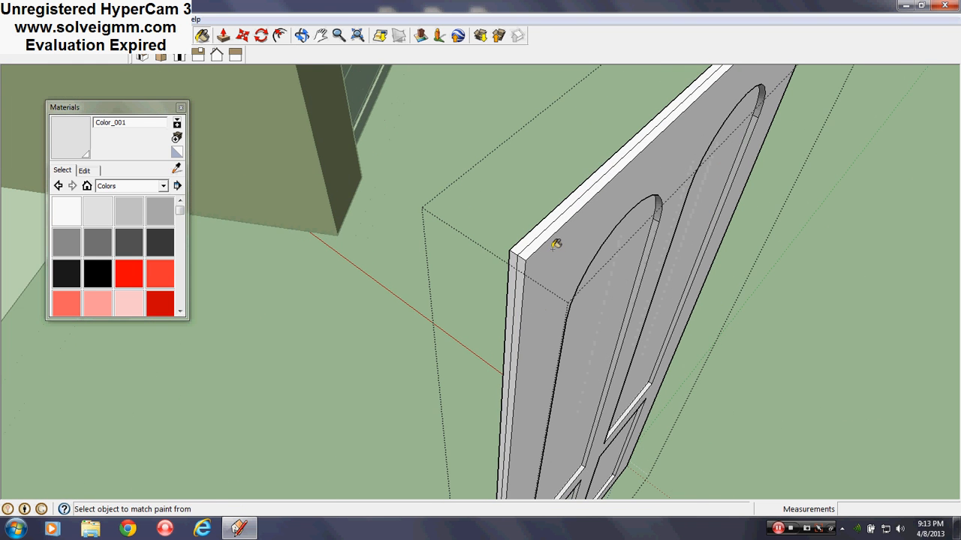
{"action": "left_click", "coordinate": [180, 108]}
{"action": "key", "text": "e"}
{"action": "left_click_drag", "start_coordinate": [528, 244], "coordinate": [520, 265]}
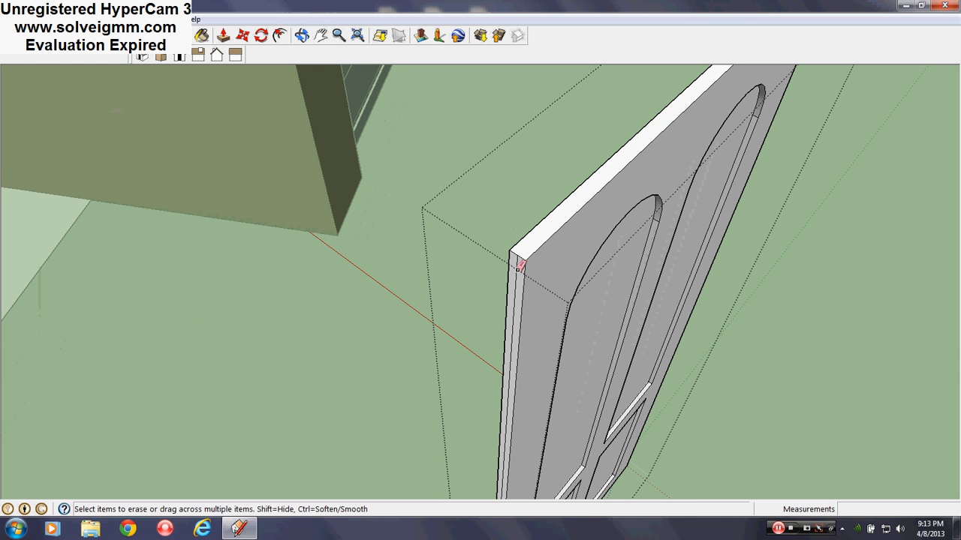
{"action": "middle_click_drag", "start_coordinate": [392, 153], "coordinate": [398, 225]}
{"action": "scroll", "coordinate": [415, 388], "scroll_direction": "up", "scroll_amount": 5}
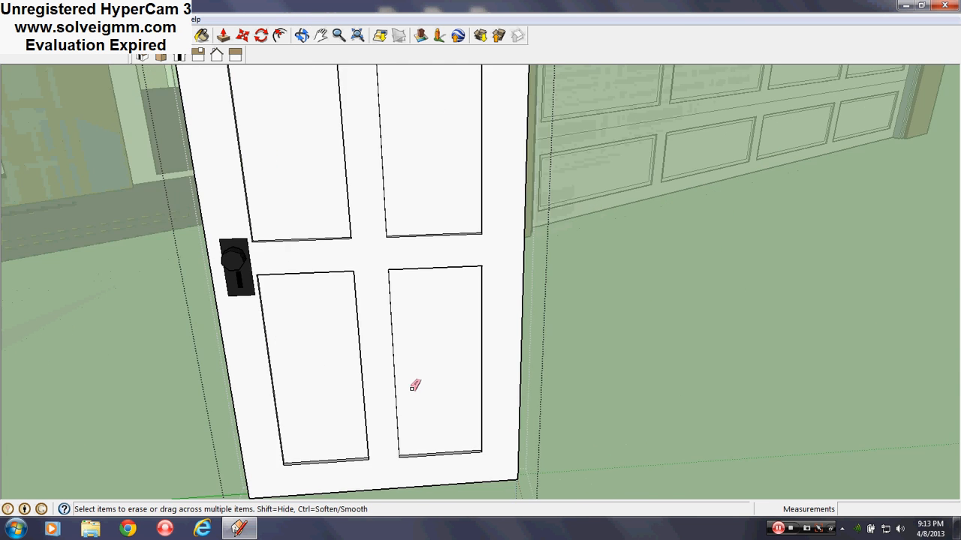
{"action": "middle_click_drag", "start_coordinate": [517, 434], "coordinate": [355, 275]}
{"action": "scroll", "coordinate": [361, 273], "scroll_direction": "up", "scroll_amount": 4}
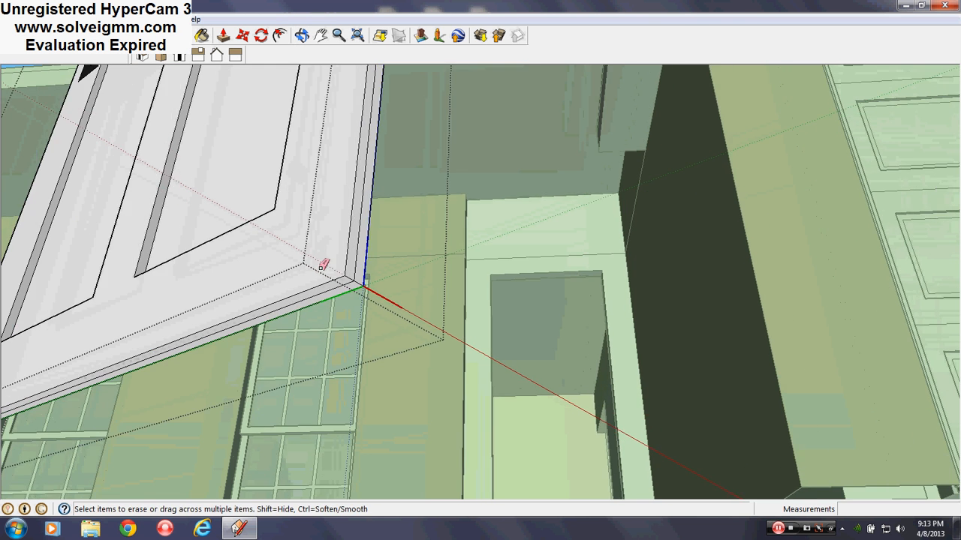
{"action": "left_click", "coordinate": [338, 293]}
Offset the outlines of all four recessed door panels 1" inward.
{"action": "middle_click_drag", "start_coordinate": [300, 169], "coordinate": [616, 411]}
{"action": "scroll", "coordinate": [616, 411], "scroll_direction": "down", "scroll_amount": 5}
{"action": "scroll", "coordinate": [527, 425], "scroll_direction": "down", "scroll_amount": 4}
{"action": "middle_click_drag", "start_coordinate": [525, 420], "coordinate": [436, 236]}
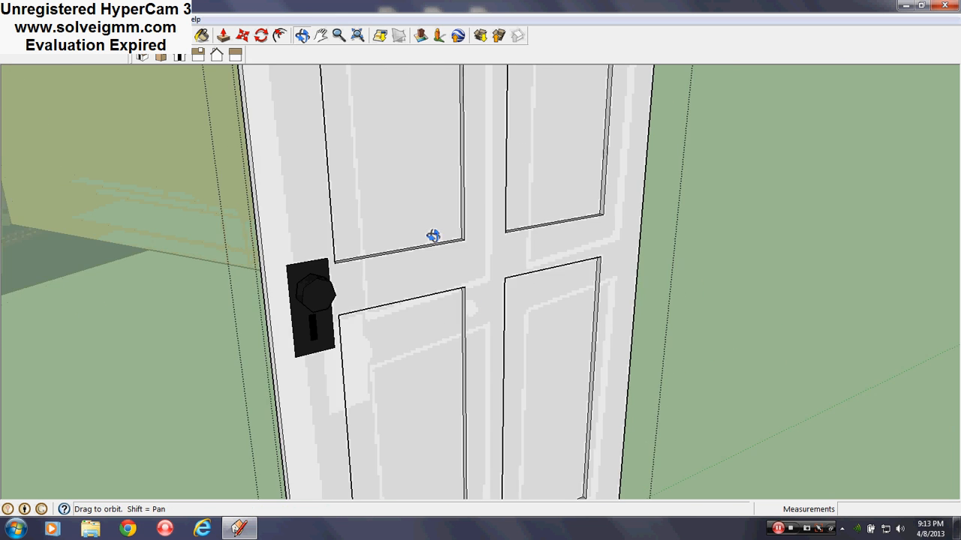
{"action": "scroll", "coordinate": [431, 223], "scroll_direction": "up", "scroll_amount": 3}
{"action": "left_click", "coordinate": [280, 36]}
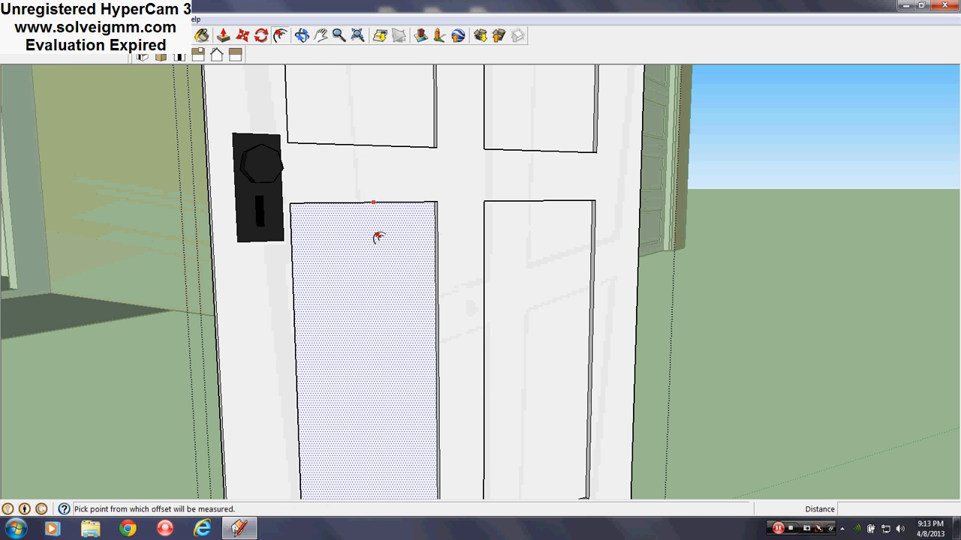
{"action": "left_click", "coordinate": [377, 237]}
{"action": "left_click", "coordinate": [382, 222]}
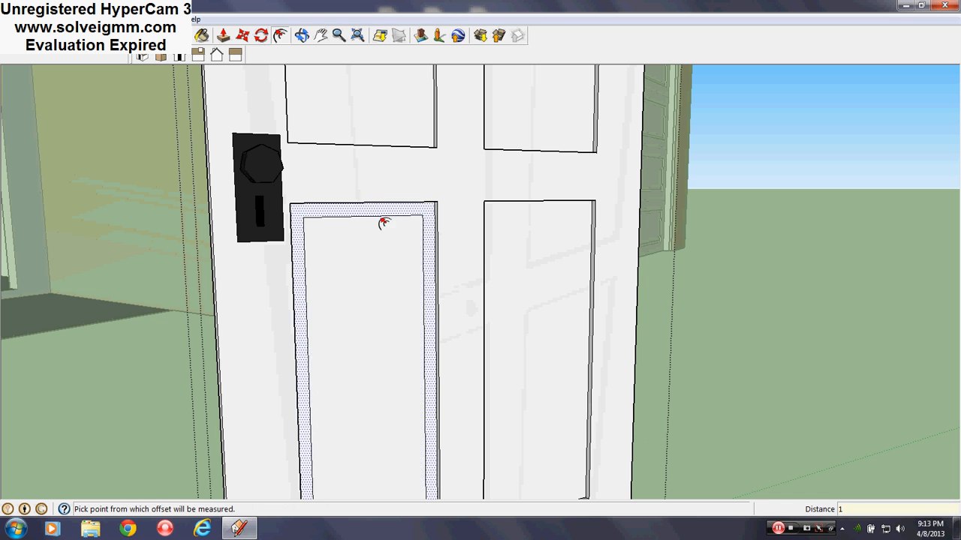
{"action": "double_click", "coordinate": [517, 232]}
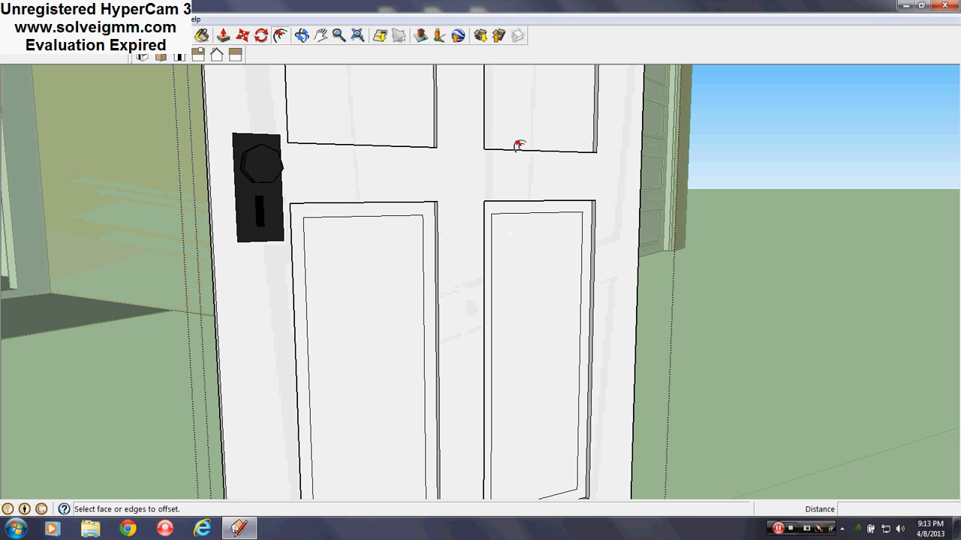
{"action": "left_click", "coordinate": [506, 109]}
{"action": "left_click", "coordinate": [497, 216]}
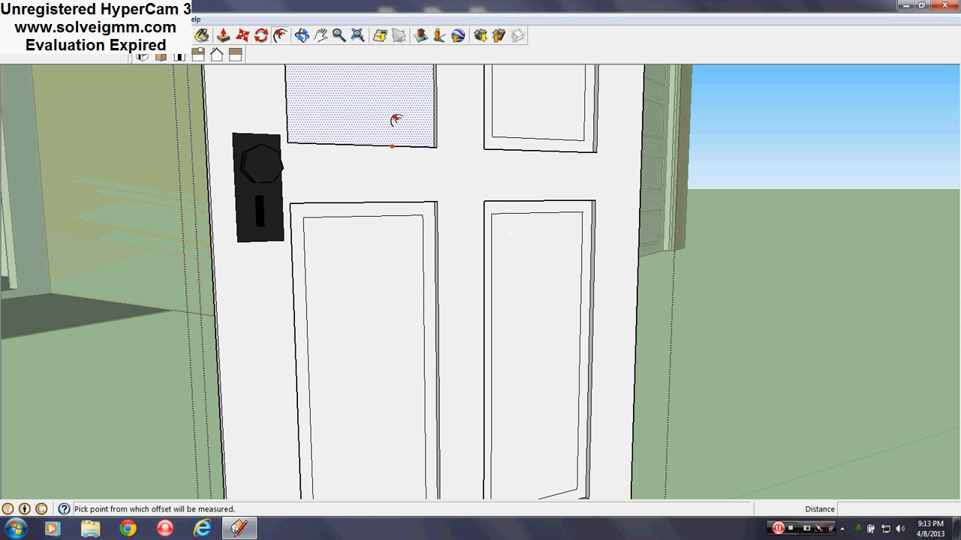
{"action": "left_click", "coordinate": [395, 120]}
{"action": "left_click", "coordinate": [495, 139]}
Finish editing the door component and return to the whole-house model.
{"action": "middle_click_drag", "start_coordinate": [496, 139], "coordinate": [501, 337]}
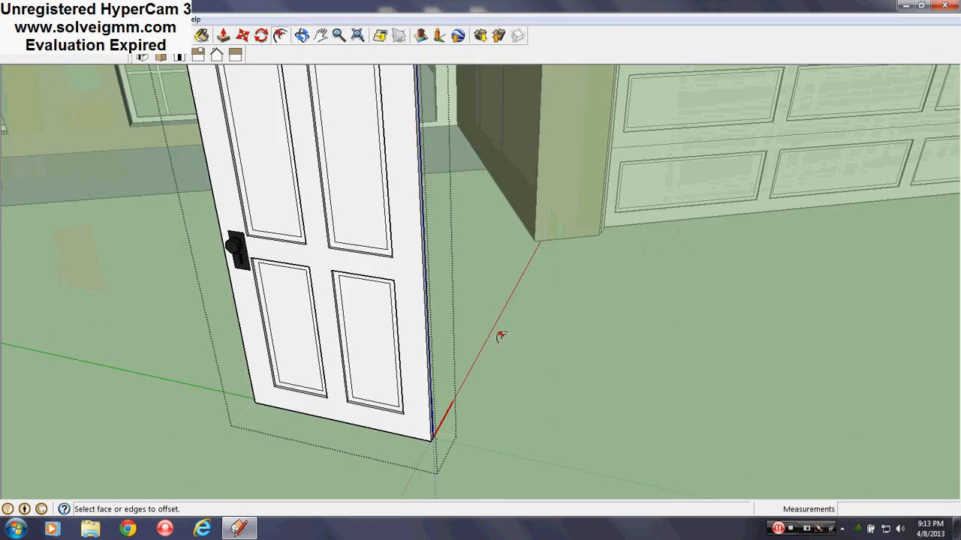
{"action": "scroll", "coordinate": [501, 336], "scroll_direction": "down", "scroll_amount": 5}
{"action": "middle_click_drag", "start_coordinate": [478, 380], "coordinate": [517, 315]}
{"action": "scroll", "coordinate": [515, 307], "scroll_direction": "down", "scroll_amount": 2}
{"action": "scroll", "coordinate": [499, 259], "scroll_direction": "up", "scroll_amount": 2}
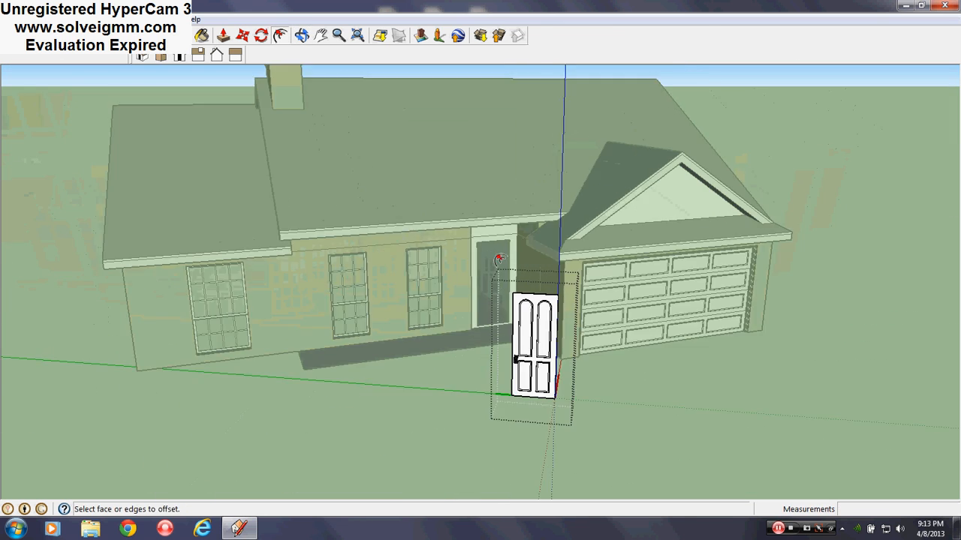
{"action": "middle_click_drag", "start_coordinate": [499, 259], "coordinate": [555, 331]}
{"action": "key", "text": "l"}
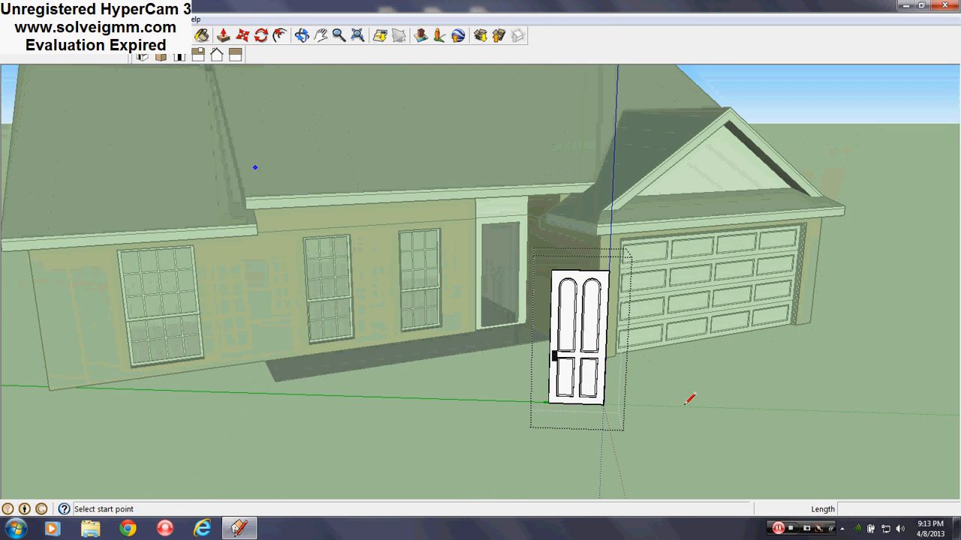
{"action": "right_click", "coordinate": [736, 365]}
{"action": "left_click", "coordinate": [773, 387]}
Move the door by its bottom back corner nearest the garage onto the matching bottom corner of the front entrance opening.
{"action": "middle_click_drag", "start_coordinate": [597, 347], "coordinate": [489, 383]}
{"action": "scroll", "coordinate": [492, 372], "scroll_direction": "down", "scroll_amount": 3}
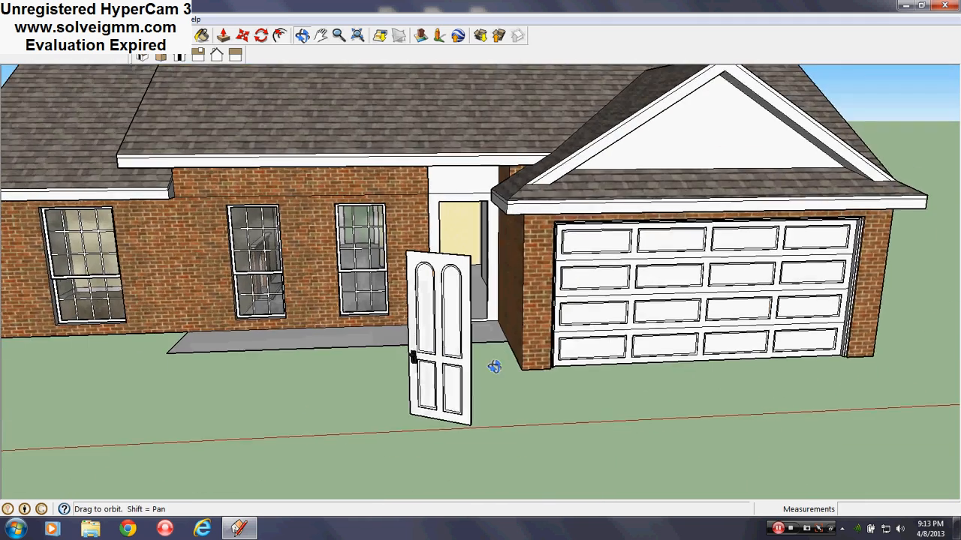
{"action": "scroll", "coordinate": [474, 338], "scroll_direction": "up", "scroll_amount": 5}
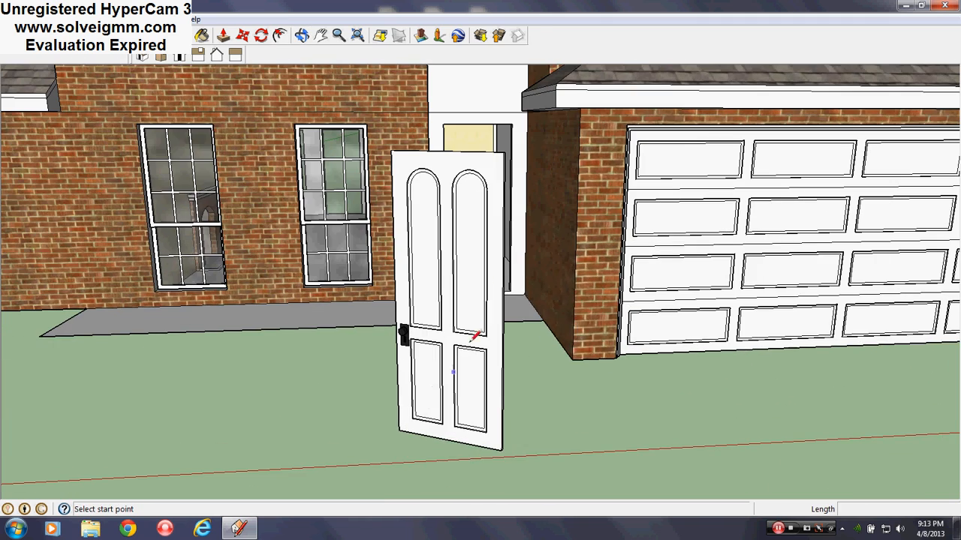
{"action": "right_click", "coordinate": [465, 264]}
{"action": "left_click", "coordinate": [246, 38]}
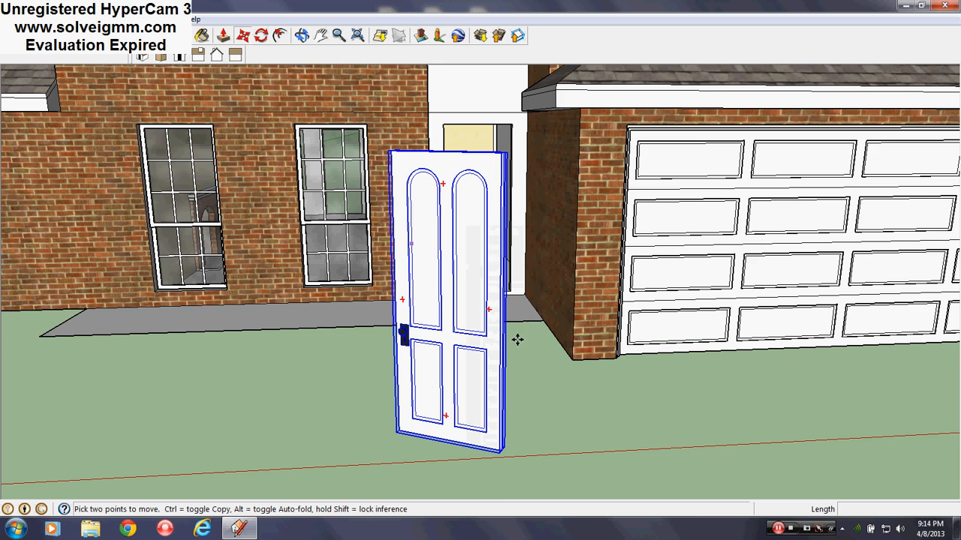
{"action": "scroll", "coordinate": [469, 259], "scroll_direction": "up", "scroll_amount": 1}
{"action": "middle_click_drag", "start_coordinate": [468, 255], "coordinate": [446, 388]}
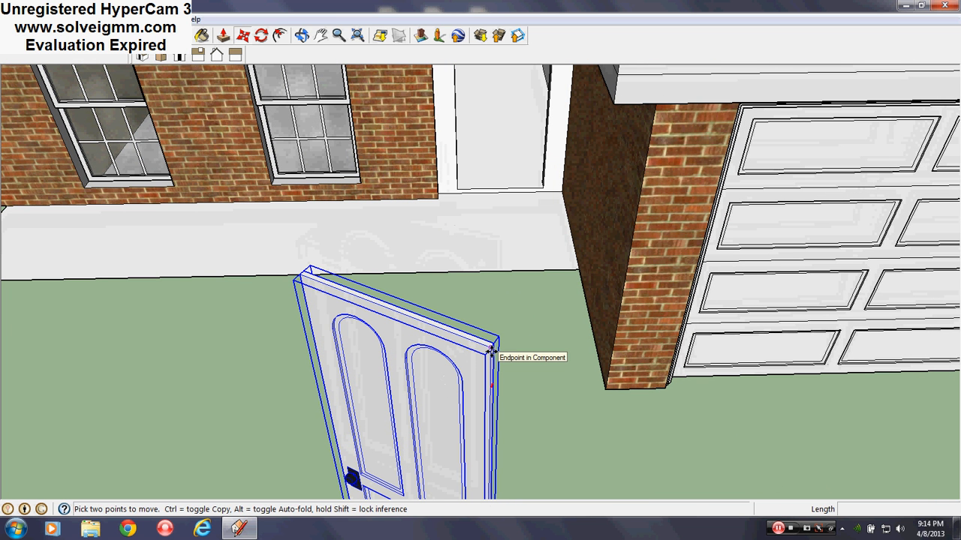
{"action": "scroll", "coordinate": [491, 351], "scroll_direction": "down", "scroll_amount": 3}
{"action": "scroll", "coordinate": [500, 339], "scroll_direction": "up", "scroll_amount": 3}
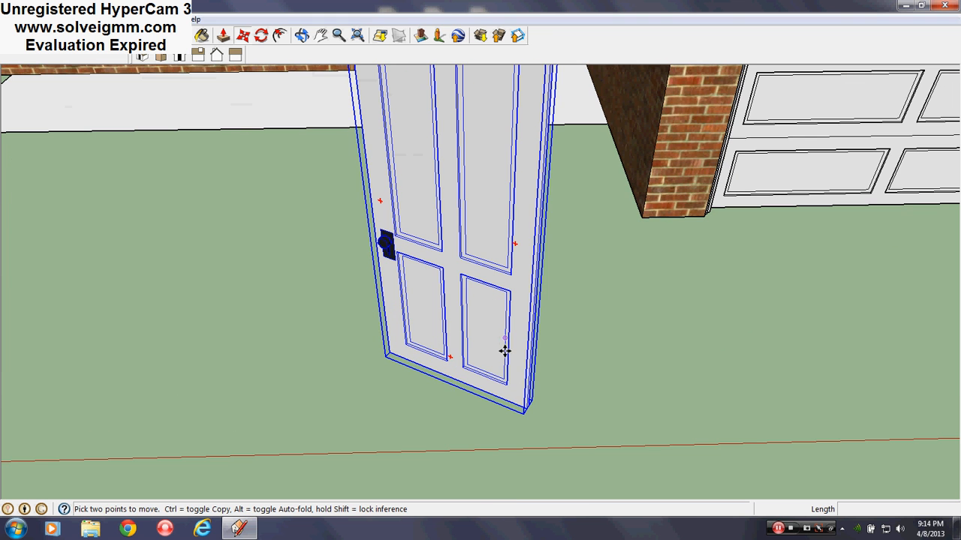
{"action": "left_click", "coordinate": [528, 410]}
{"action": "scroll", "coordinate": [530, 134], "scroll_direction": "down", "scroll_amount": 4}
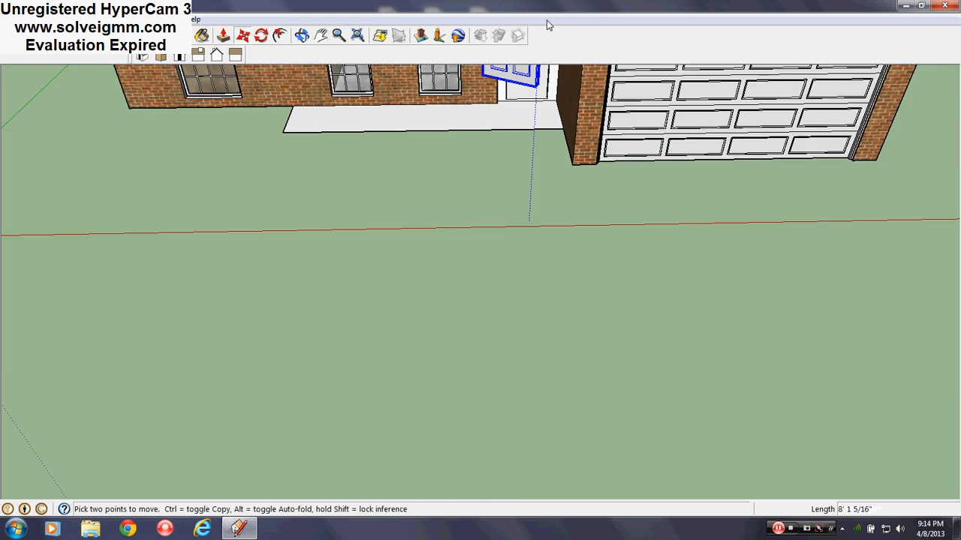
{"action": "scroll", "coordinate": [536, 81], "scroll_direction": "up", "scroll_amount": 6}
{"action": "scroll", "coordinate": [512, 179], "scroll_direction": "up", "scroll_amount": 3}
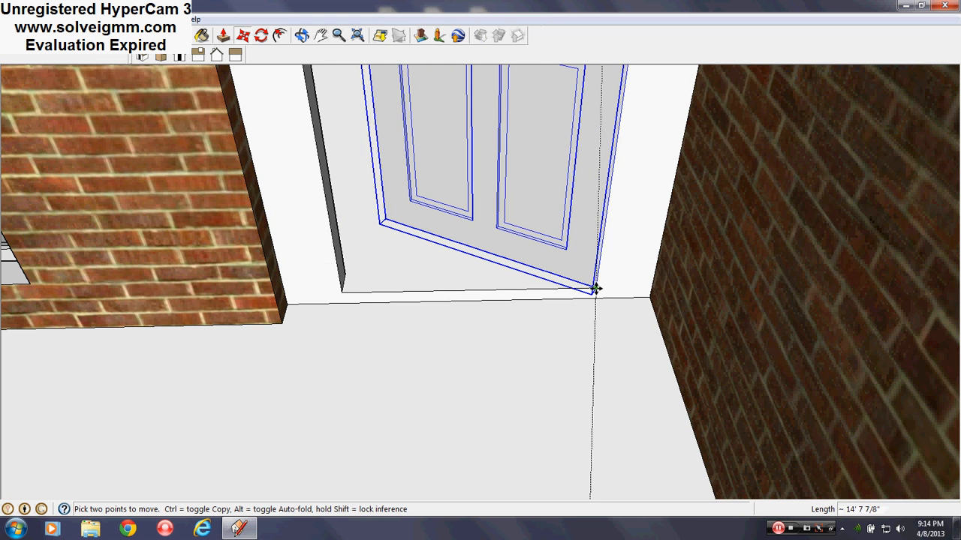
Rotate the door horizontally about its bottom corner nearest the garage until it aligns with the entrance opening.
{"action": "left_click", "coordinate": [261, 35]}
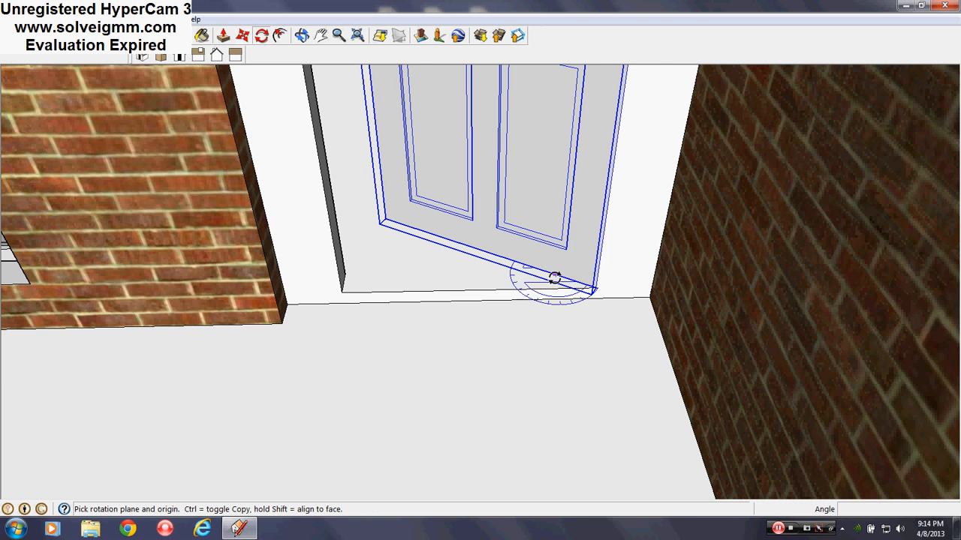
{"action": "scroll", "coordinate": [563, 278], "scroll_direction": "up", "scroll_amount": 3}
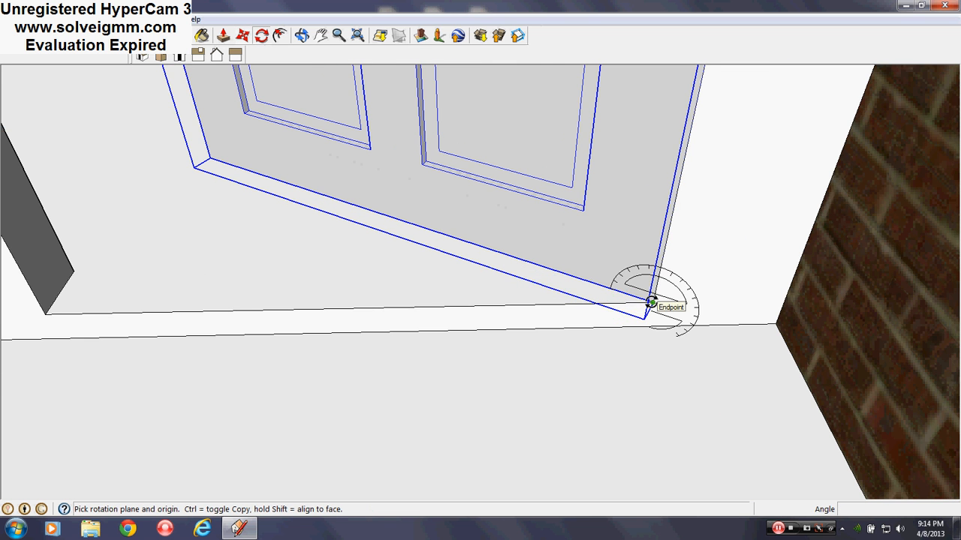
{"action": "scroll", "coordinate": [651, 302], "scroll_direction": "up", "scroll_amount": 3}
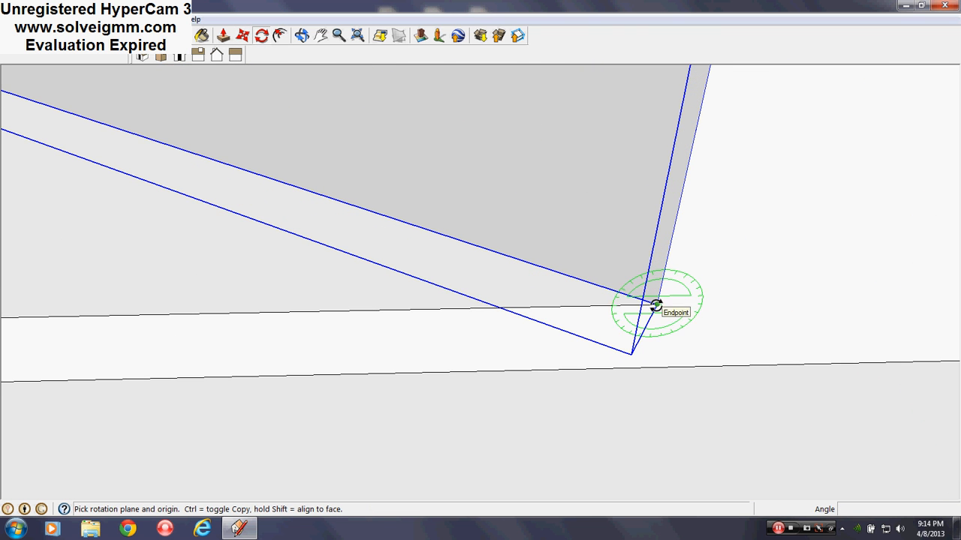
{"action": "left_click", "coordinate": [652, 304]}
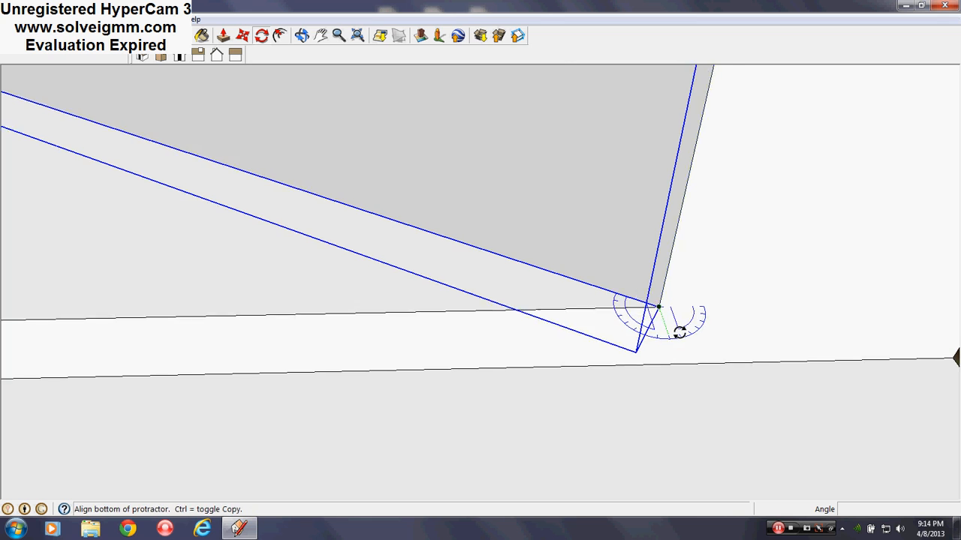
{"action": "scroll", "coordinate": [678, 330], "scroll_direction": "down", "scroll_amount": 5}
{"action": "left_click", "coordinate": [367, 225]}
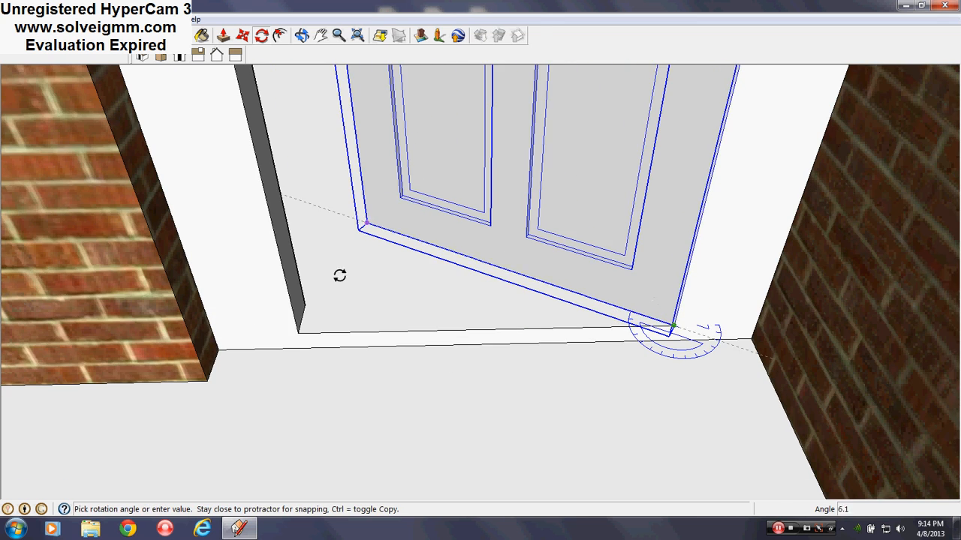
{"action": "middle_click_drag", "start_coordinate": [302, 328], "coordinate": [419, 342]}
{"action": "scroll", "coordinate": [515, 323], "scroll_direction": "down", "scroll_amount": 6}
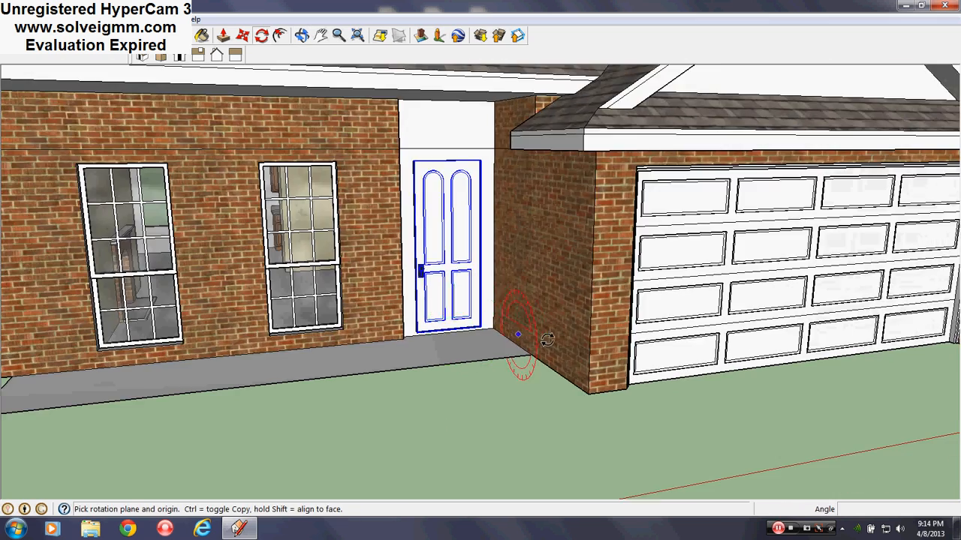
{"action": "scroll", "coordinate": [481, 315], "scroll_direction": "down", "scroll_amount": 3}
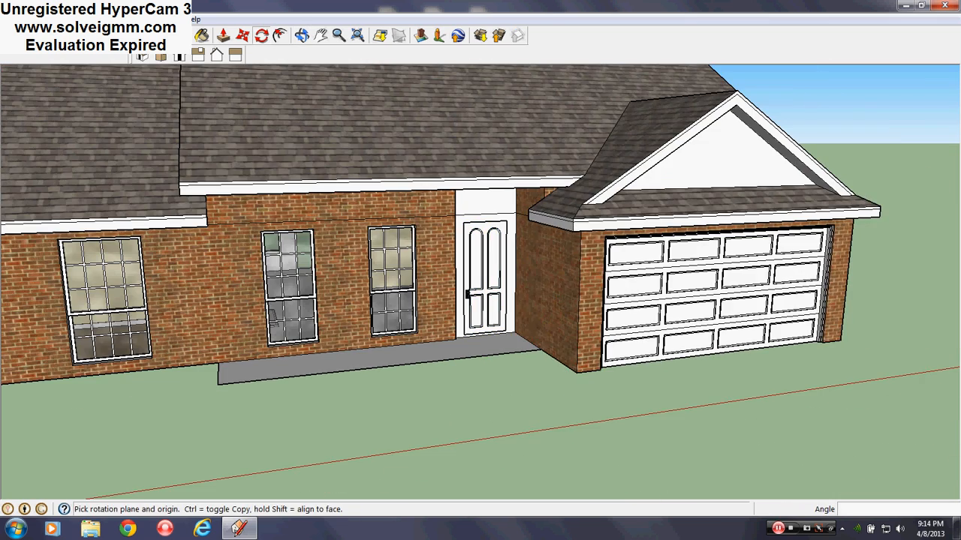
Examine from inside and outside how the front door's bottom corner sits within the thickness of the entrance opening.
{"action": "middle_click_drag", "start_coordinate": [481, 315], "coordinate": [633, 344]}
{"action": "key", "text": "l"}
{"action": "scroll", "coordinate": [546, 317], "scroll_direction": "up", "scroll_amount": 5}
{"action": "scroll", "coordinate": [481, 310], "scroll_direction": "up", "scroll_amount": 5}
{"action": "scroll", "coordinate": [633, 345], "scroll_direction": "up", "scroll_amount": 3}
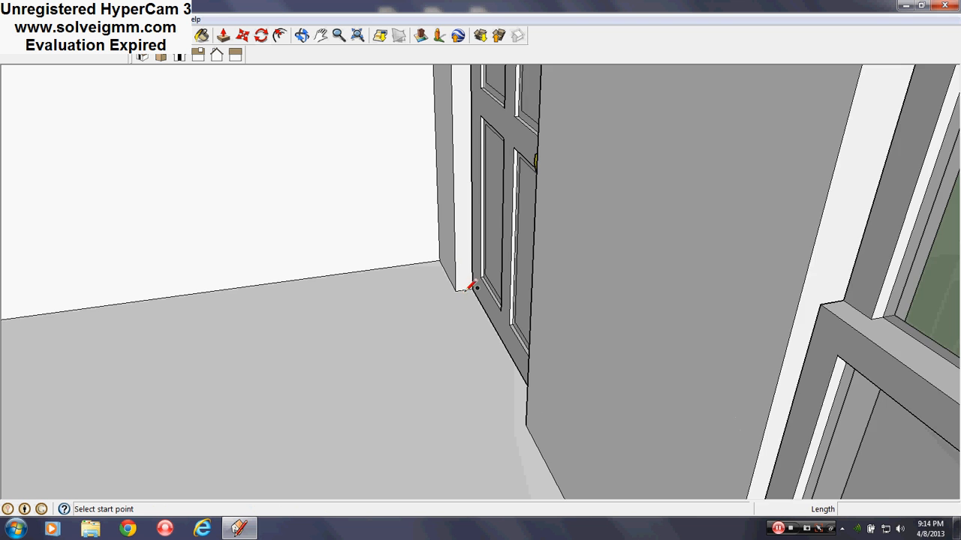
{"action": "scroll", "coordinate": [472, 286], "scroll_direction": "up", "scroll_amount": 2}
{"action": "key", "text": "Escape"}
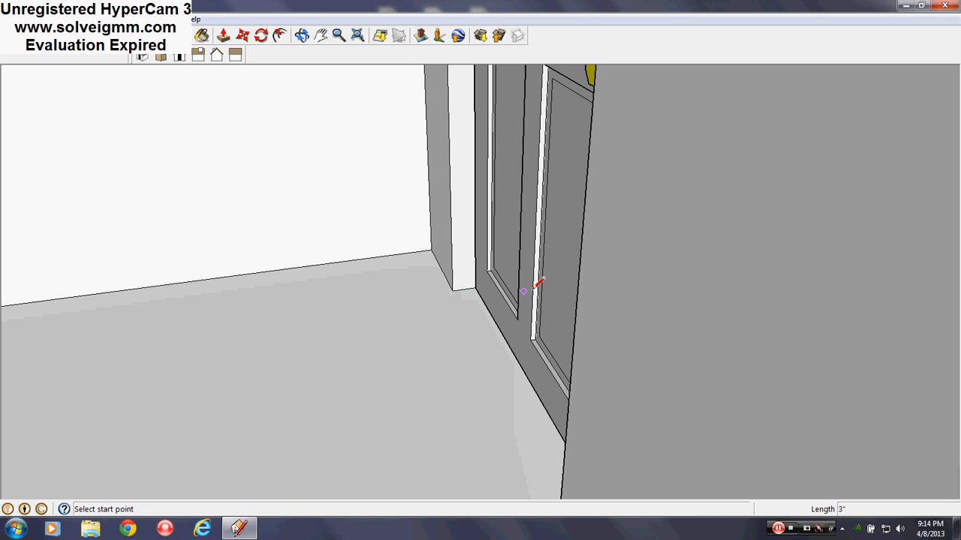
{"action": "middle_click_drag", "start_coordinate": [539, 280], "coordinate": [340, 301]}
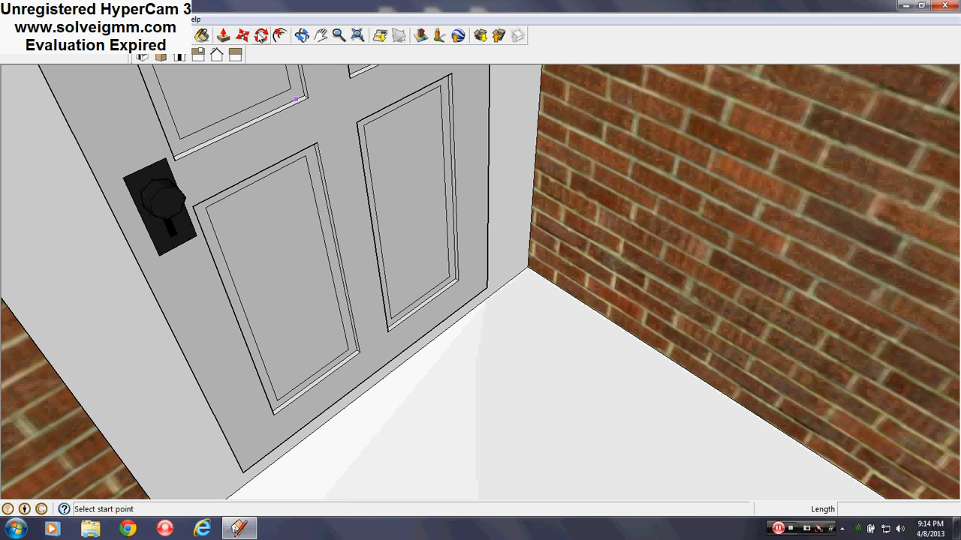
Shift the front door along the entrance wall's thickness to adjust its depth within the opening.
{"action": "left_click", "coordinate": [243, 35]}
{"action": "scroll", "coordinate": [484, 284], "scroll_direction": "up", "scroll_amount": 2}
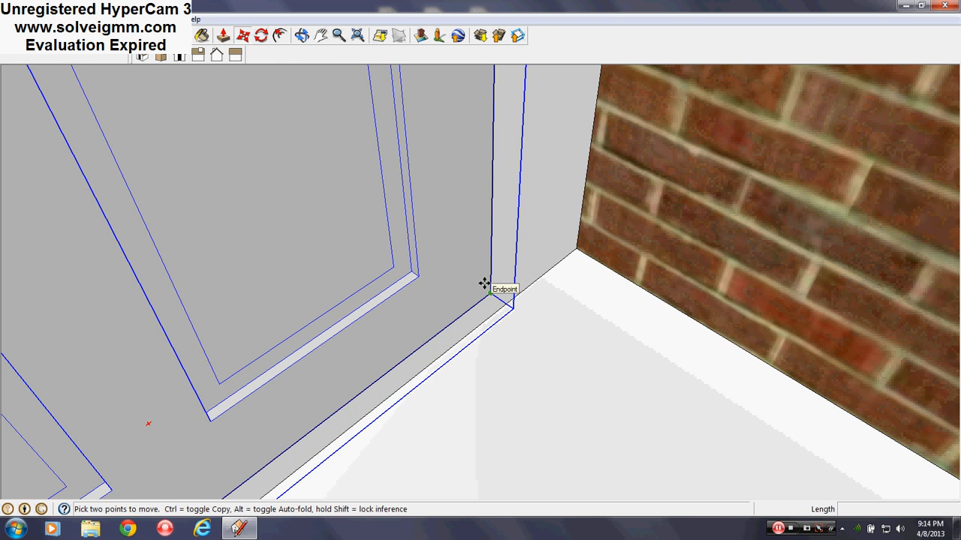
{"action": "right_click", "coordinate": [462, 285]}
{"action": "key", "text": "Escape"}
{"action": "scroll", "coordinate": [484, 293], "scroll_direction": "up", "scroll_amount": 2}
{"action": "middle_click_drag", "start_coordinate": [478, 292], "coordinate": [511, 176]}
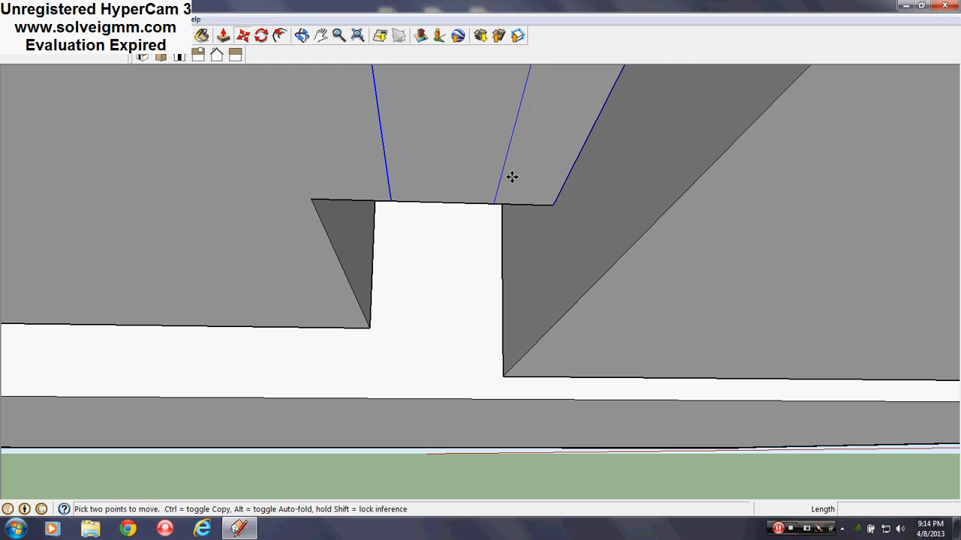
{"action": "left_click", "coordinate": [524, 204]}
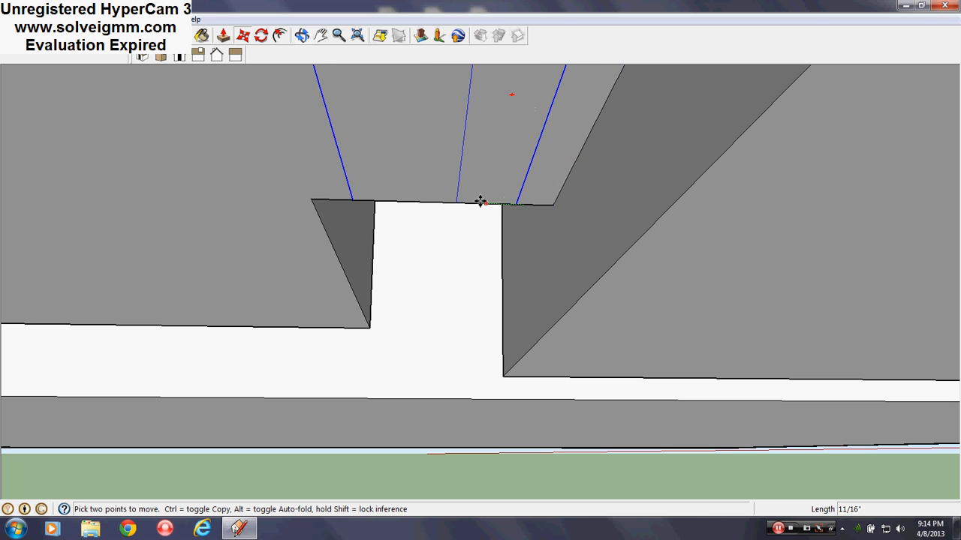
{"action": "left_click", "coordinate": [437, 202]}
{"action": "middle_click_drag", "start_coordinate": [530, 159], "coordinate": [318, 323]}
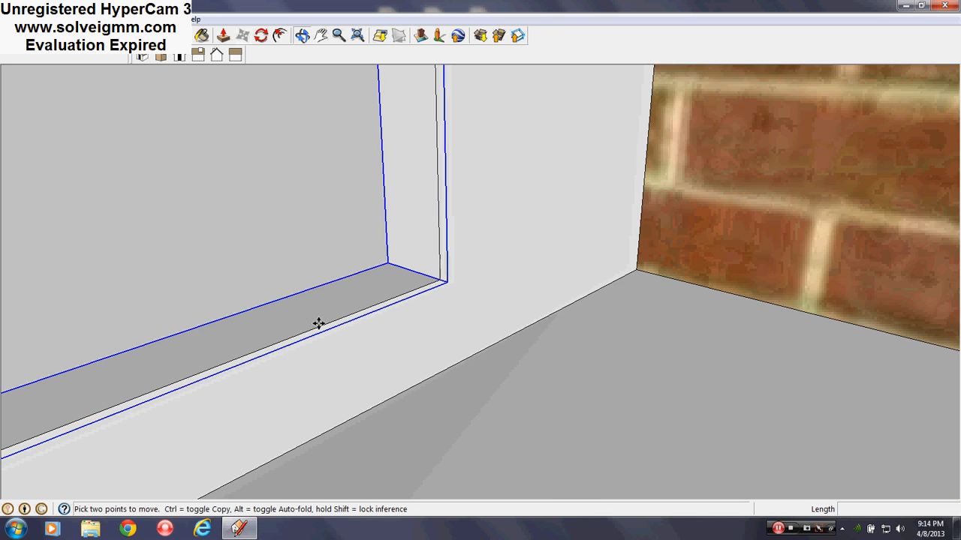
Examine the whole house front with its fitted entrance door, windows and garage door from several angles.
{"action": "scroll", "coordinate": [527, 213], "scroll_direction": "down", "scroll_amount": 6}
{"action": "scroll", "coordinate": [481, 316], "scroll_direction": "down", "scroll_amount": 8}
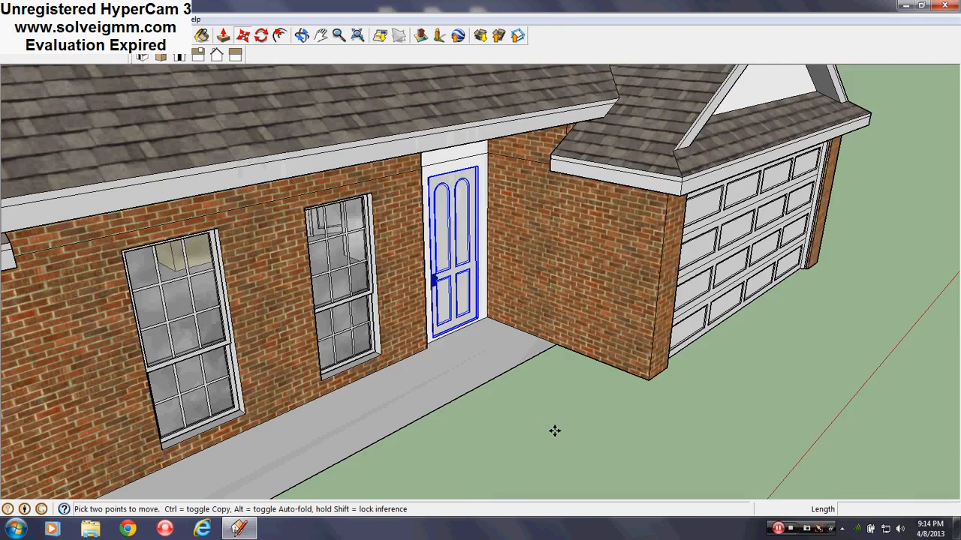
{"action": "middle_click_drag", "start_coordinate": [553, 429], "coordinate": [450, 419]}
{"action": "scroll", "coordinate": [609, 382], "scroll_direction": "down", "scroll_amount": 4}
{"action": "scroll", "coordinate": [654, 370], "scroll_direction": "down", "scroll_amount": 4}
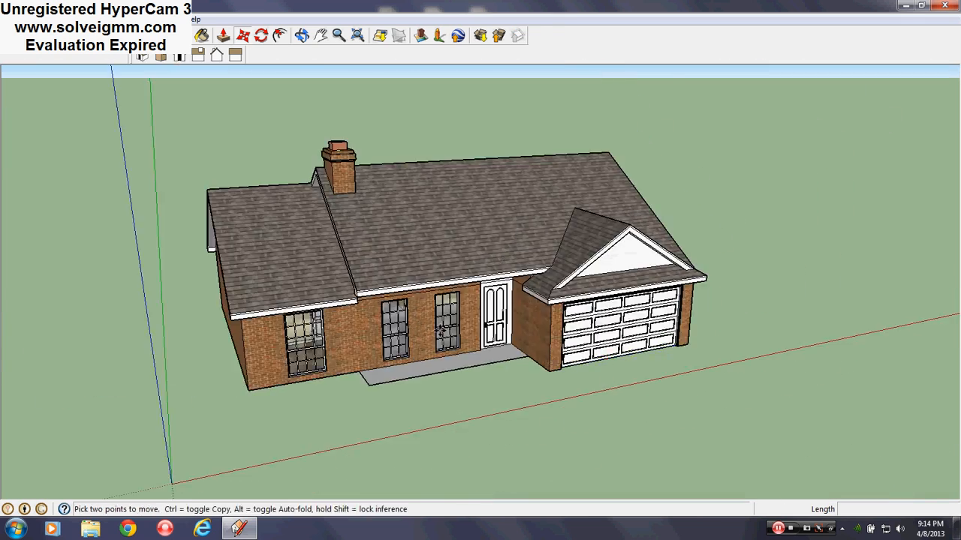
{"action": "scroll", "coordinate": [435, 338], "scroll_direction": "up", "scroll_amount": 3}
{"action": "middle_click_drag", "start_coordinate": [431, 345], "coordinate": [425, 292]}
{"action": "scroll", "coordinate": [450, 331], "scroll_direction": "down", "scroll_amount": 1}
{"action": "scroll", "coordinate": [251, 230], "scroll_direction": "up", "scroll_amount": 3}
{"action": "middle_click_drag", "start_coordinate": [255, 230], "coordinate": [225, 211]}
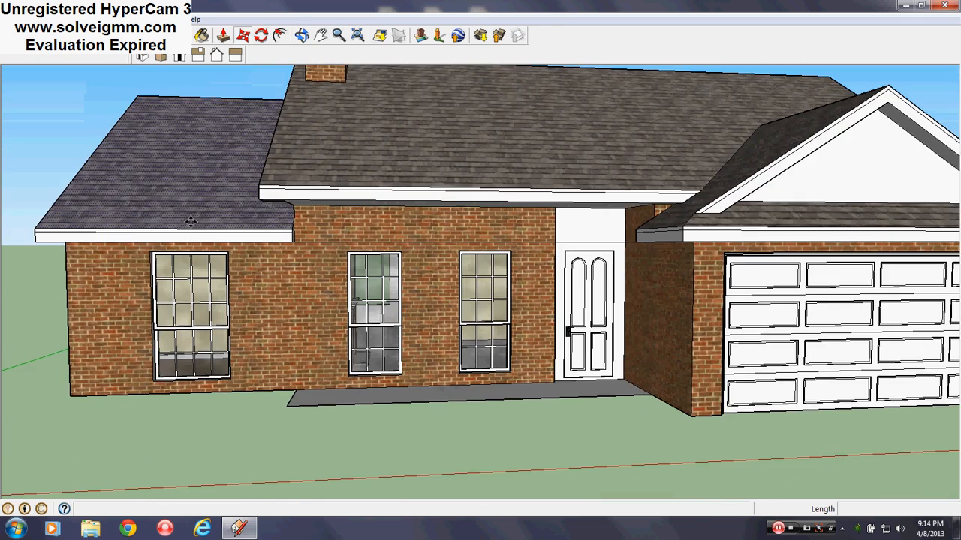
{"action": "key", "text": "l"}
{"action": "middle_click_drag", "start_coordinate": [318, 310], "coordinate": [325, 260]}
{"action": "scroll", "coordinate": [661, 334], "scroll_direction": "up", "scroll_amount": 2}
{"action": "middle_click_drag", "start_coordinate": [624, 352], "coordinate": [594, 362]}
{"action": "scroll", "coordinate": [572, 282], "scroll_direction": "down", "scroll_amount": 4}
{"action": "scroll", "coordinate": [563, 274], "scroll_direction": "up", "scroll_amount": 3}
{"action": "middle_click_drag", "start_coordinate": [561, 282], "coordinate": [556, 264]}
{"action": "scroll", "coordinate": [601, 289], "scroll_direction": "up", "scroll_amount": 1}
{"action": "middle_click_drag", "start_coordinate": [685, 363], "coordinate": [687, 359]}
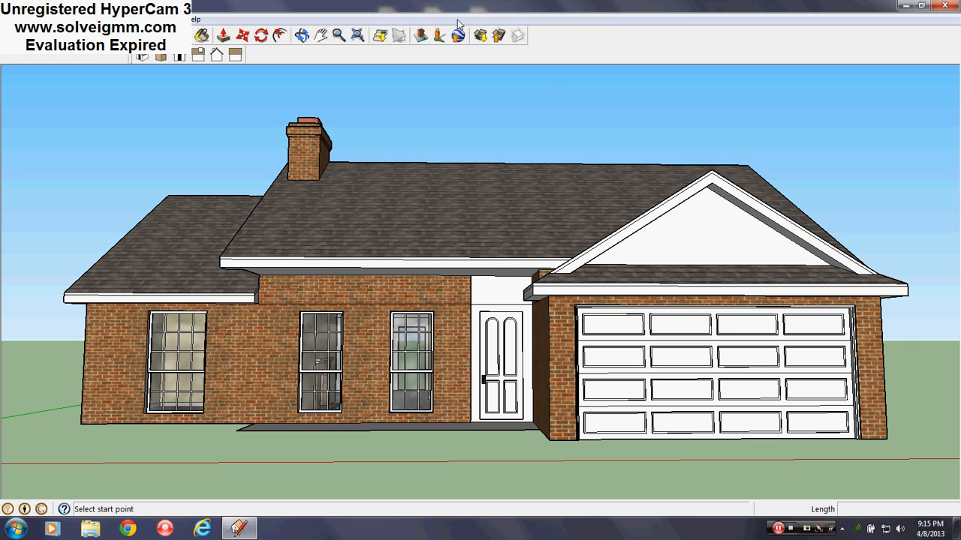
Turn off the Profiles edge style so the house's outlines are drawn thinner.
{"action": "left_click", "coordinate": [54, 19]}
{"action": "mouse_move", "coordinate": [89, 163]}
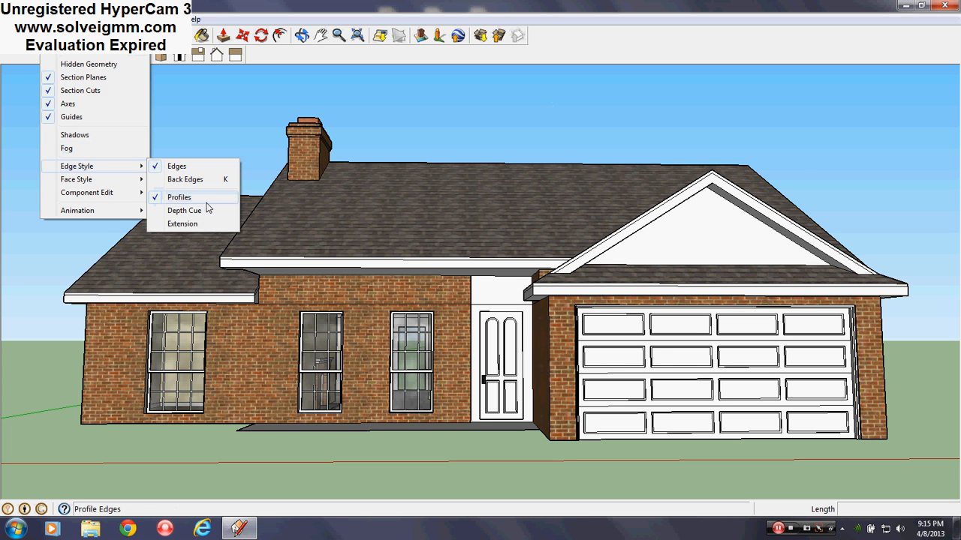
{"action": "left_click", "coordinate": [180, 195]}
{"action": "scroll", "coordinate": [514, 368], "scroll_direction": "up", "scroll_amount": 1}
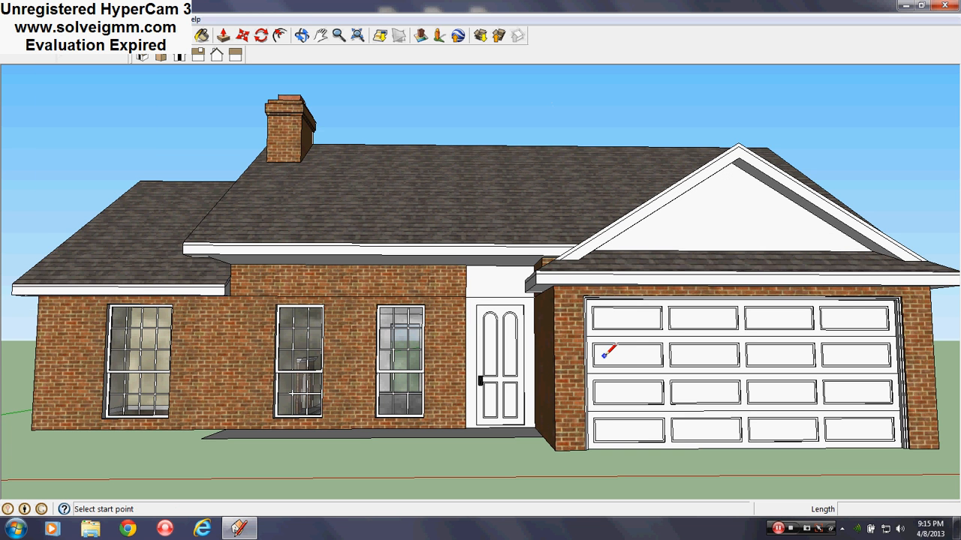
{"action": "middle_click_drag", "start_coordinate": [603, 356], "coordinate": [596, 360], "text": "shift"}
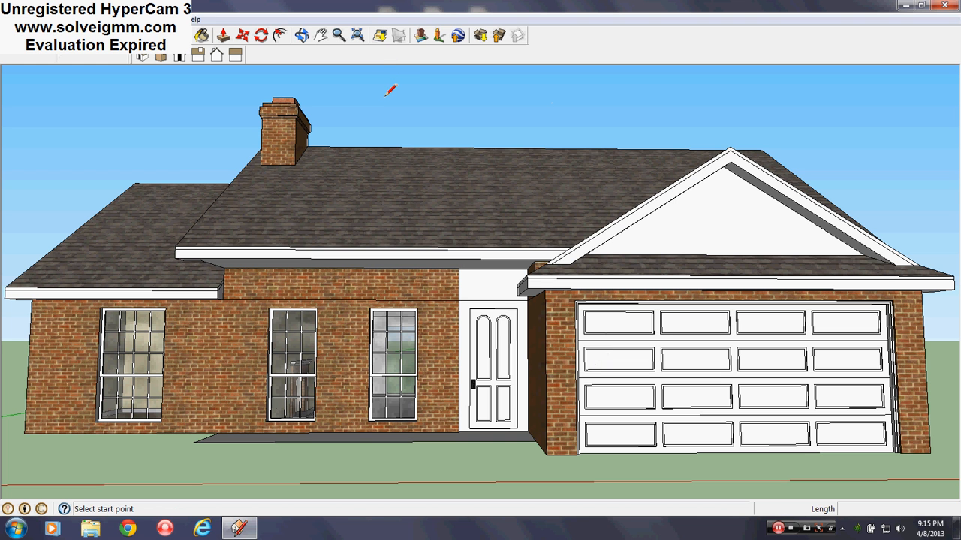